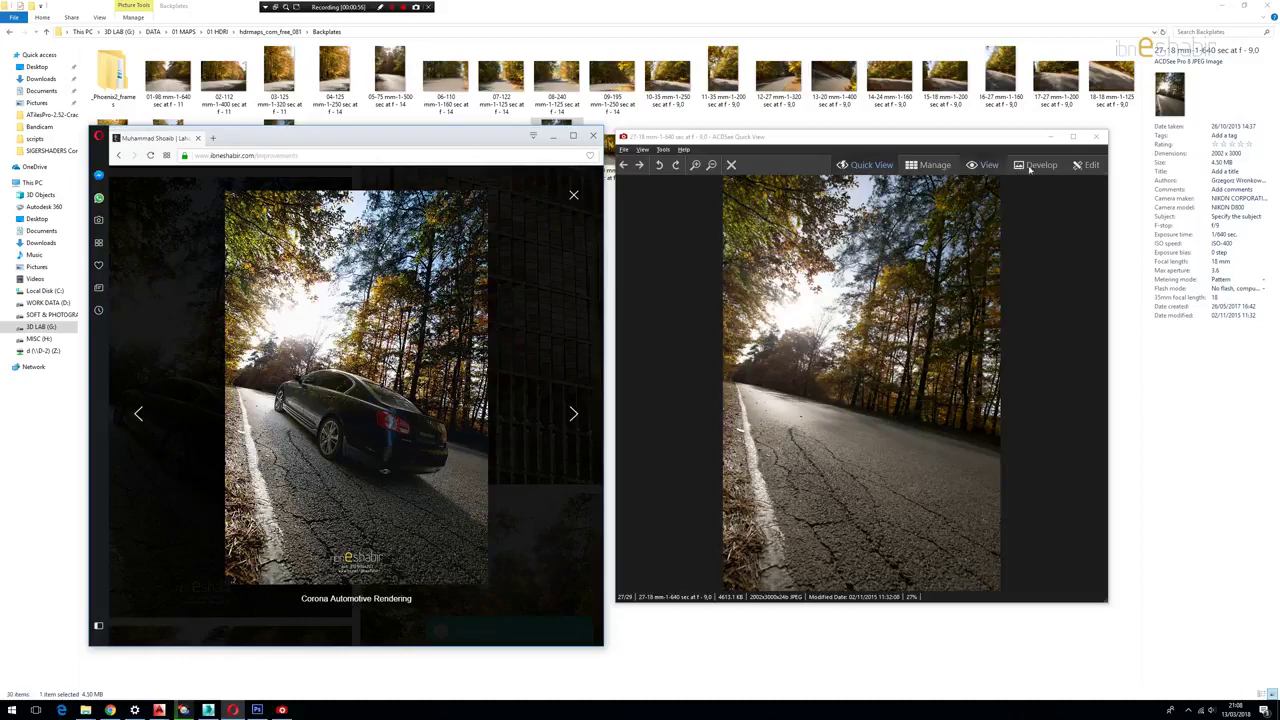
Step: Clear away the two comparison windows and look through the backplate photos from 01-98 mm to 25-29 mm at larger size
click(1049, 137)
click(553, 136)
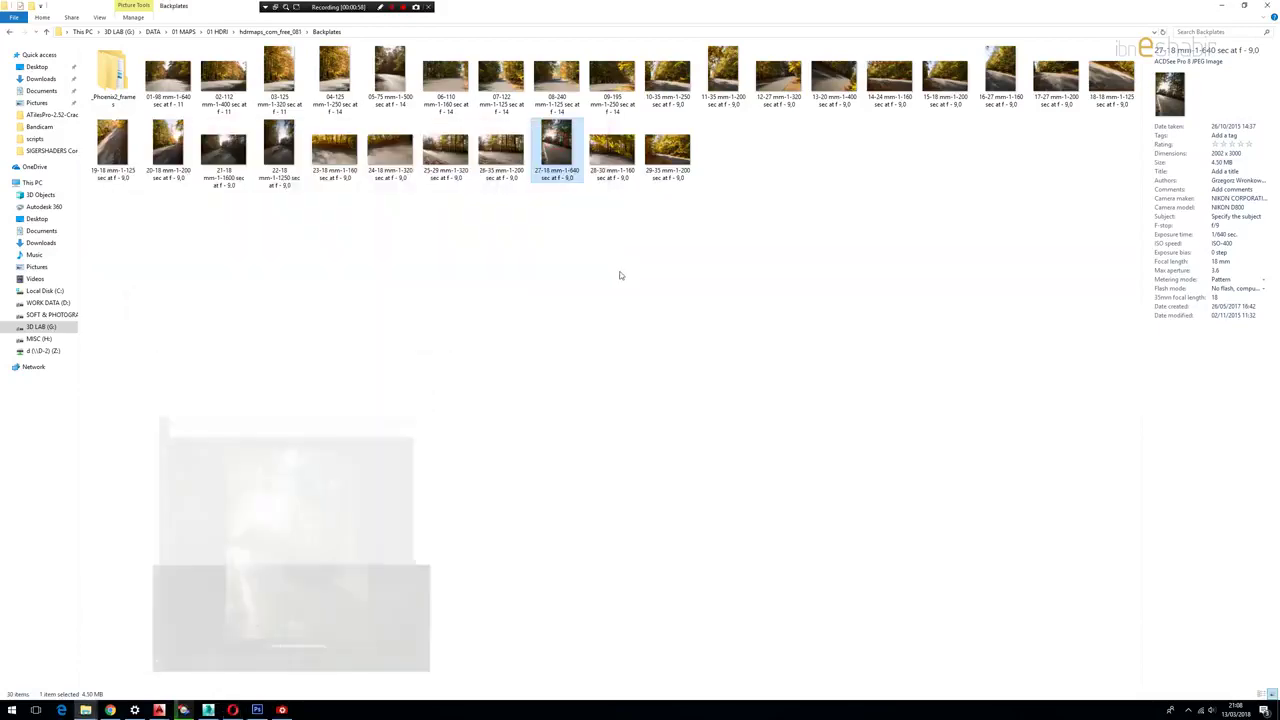
double_click(167, 78)
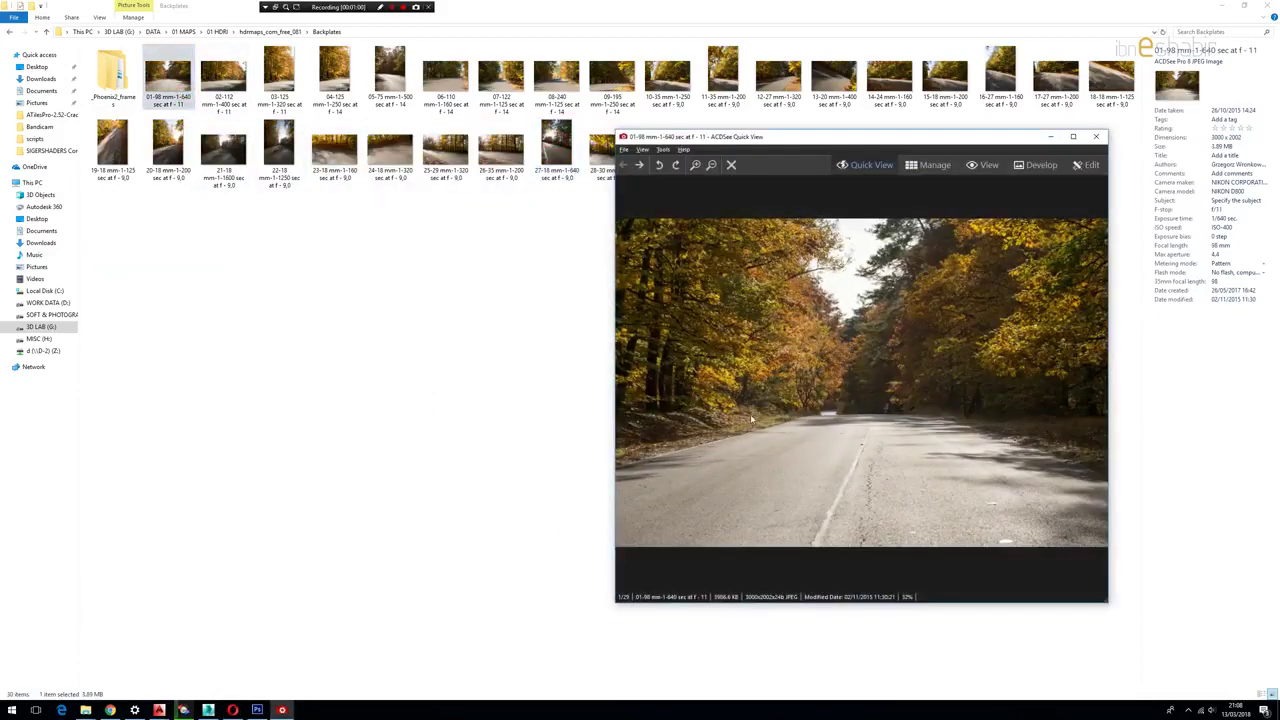
key(Right)
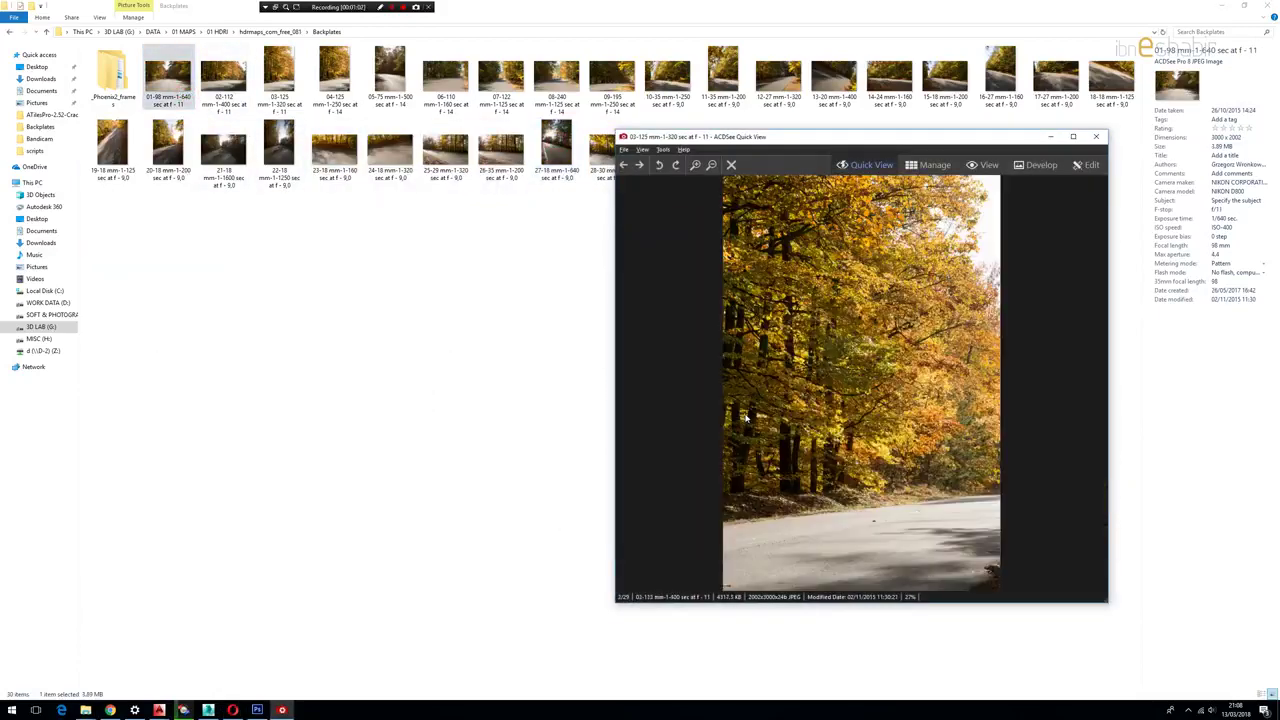
key(Right)
key(Right)
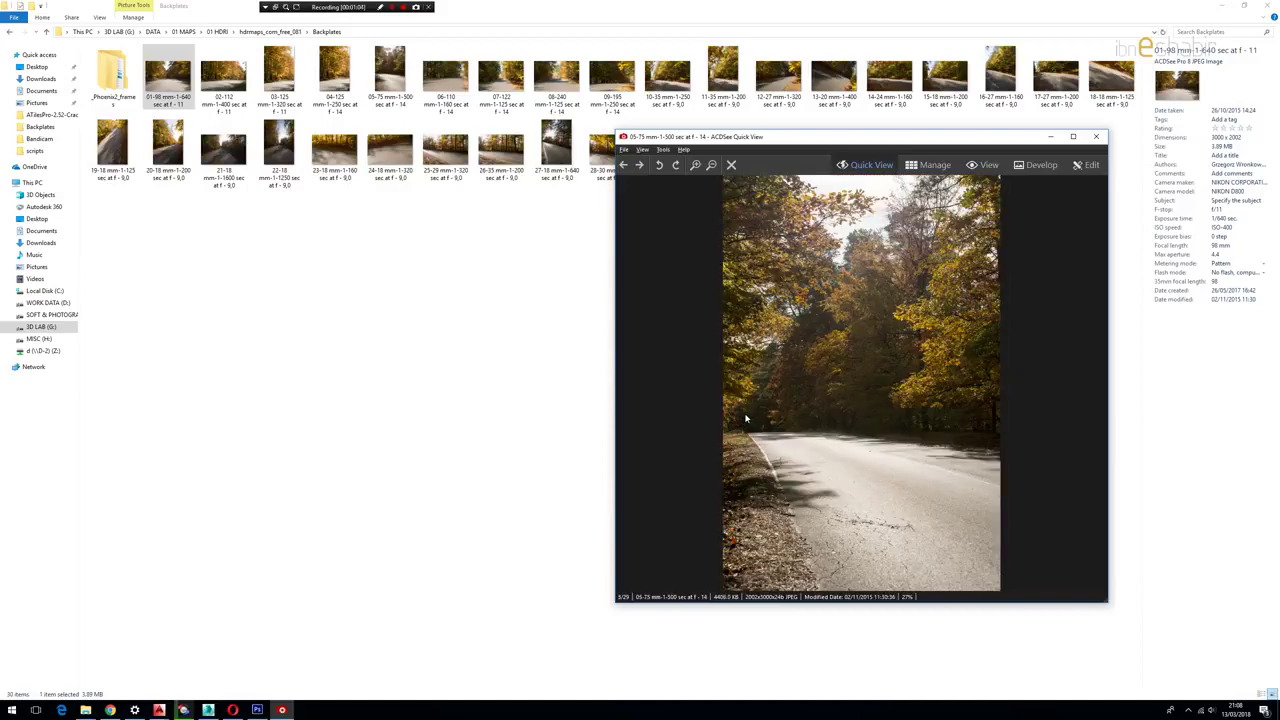
key(Right)
key(Right)
key(Right)
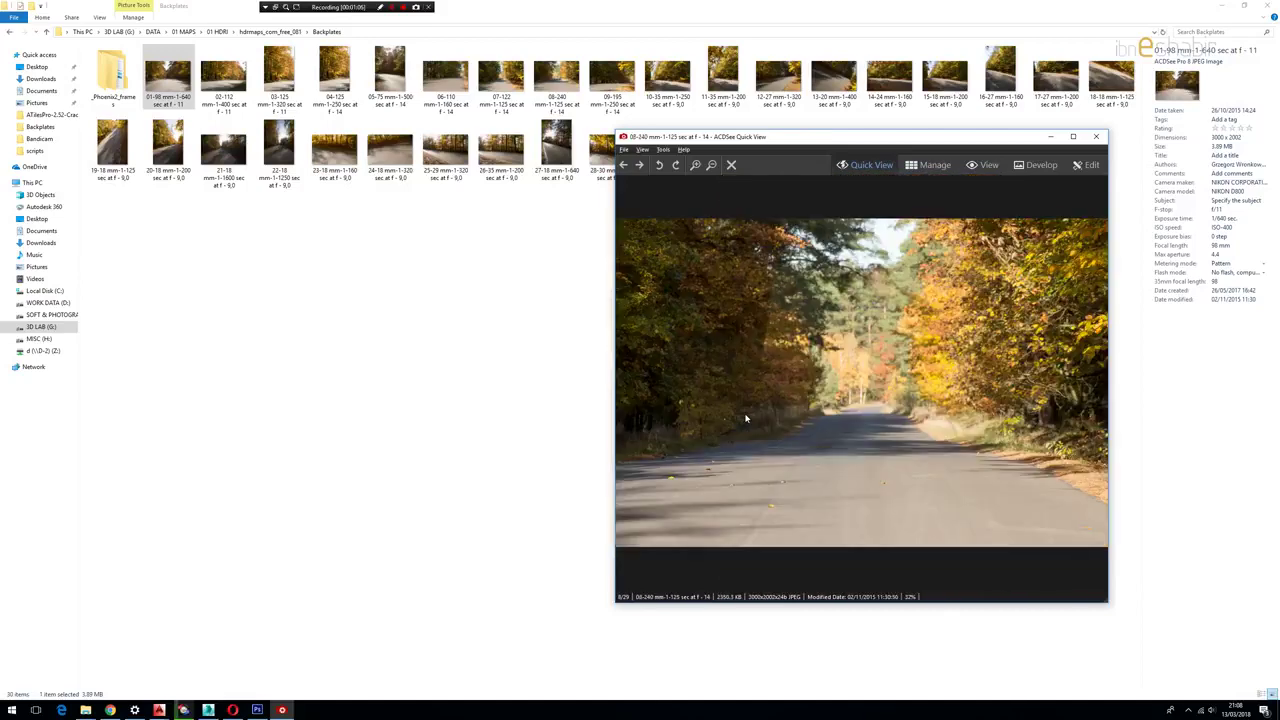
key(Right)
key(Right)
key(Right)
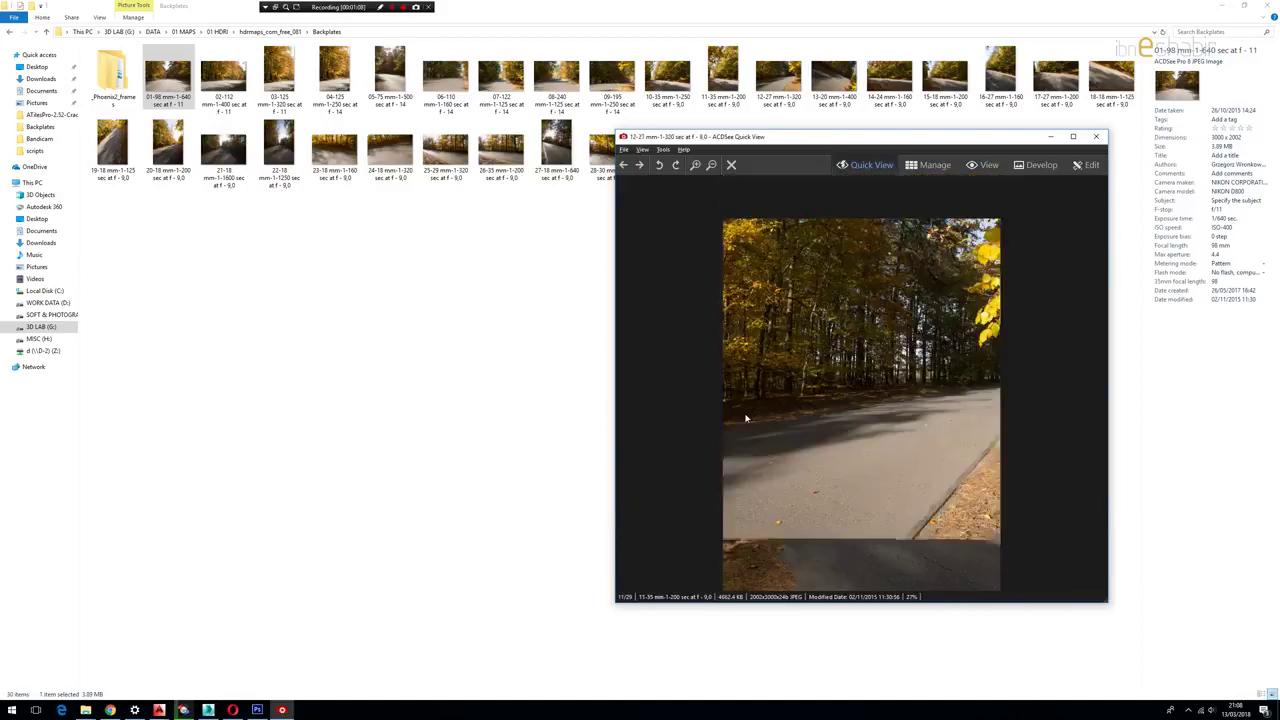
key(Right)
key(Right)
key(Right)
key(Right)
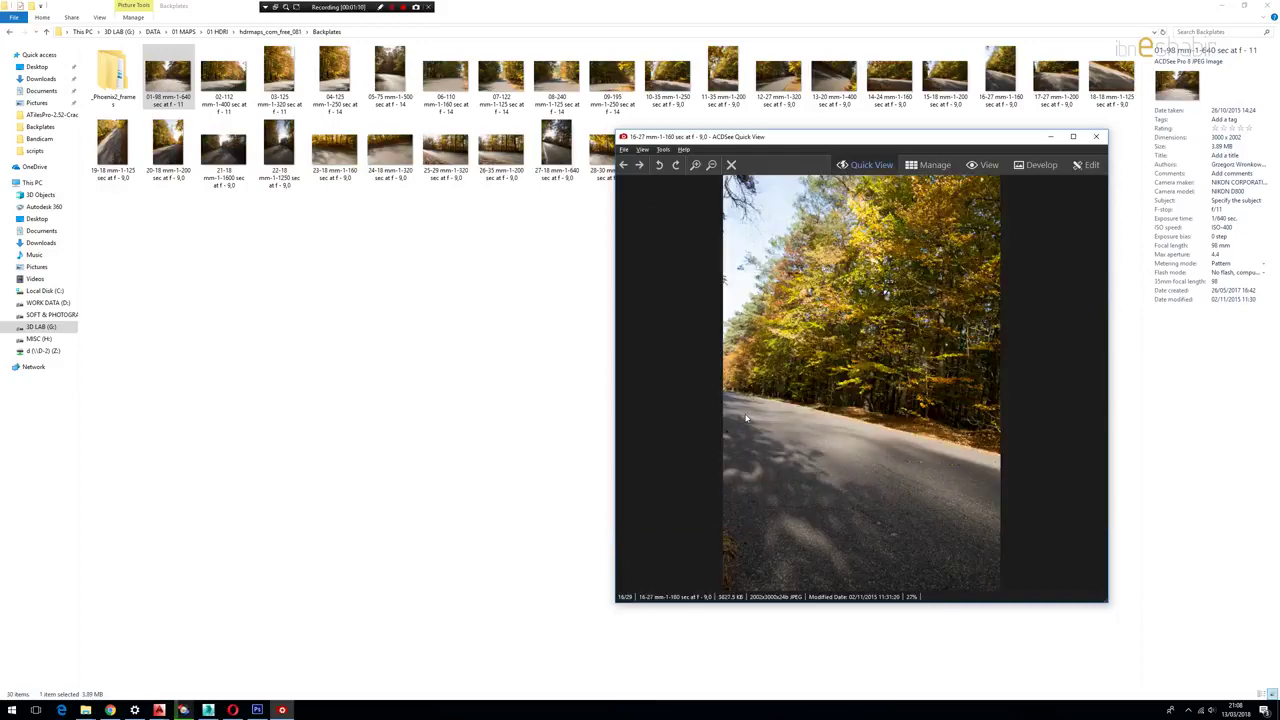
key(Right)
key(Right)
key(Right)
key(Right)
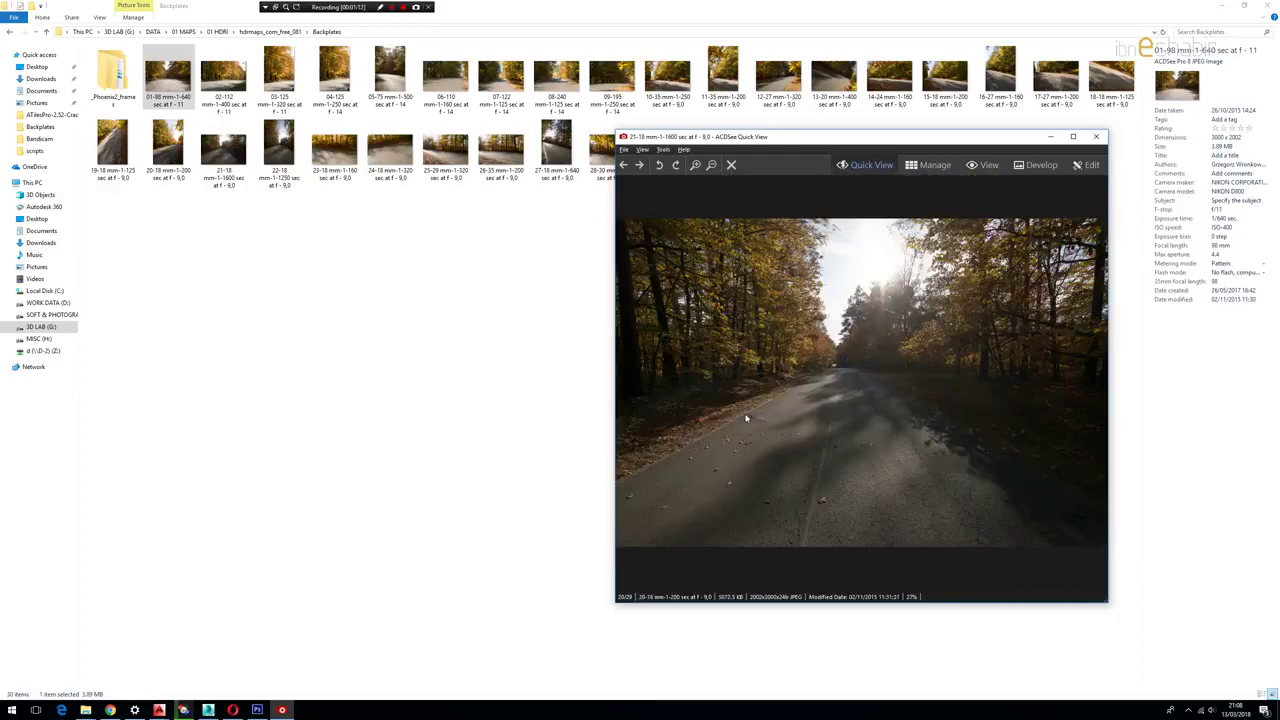
key(Right)
key(Right)
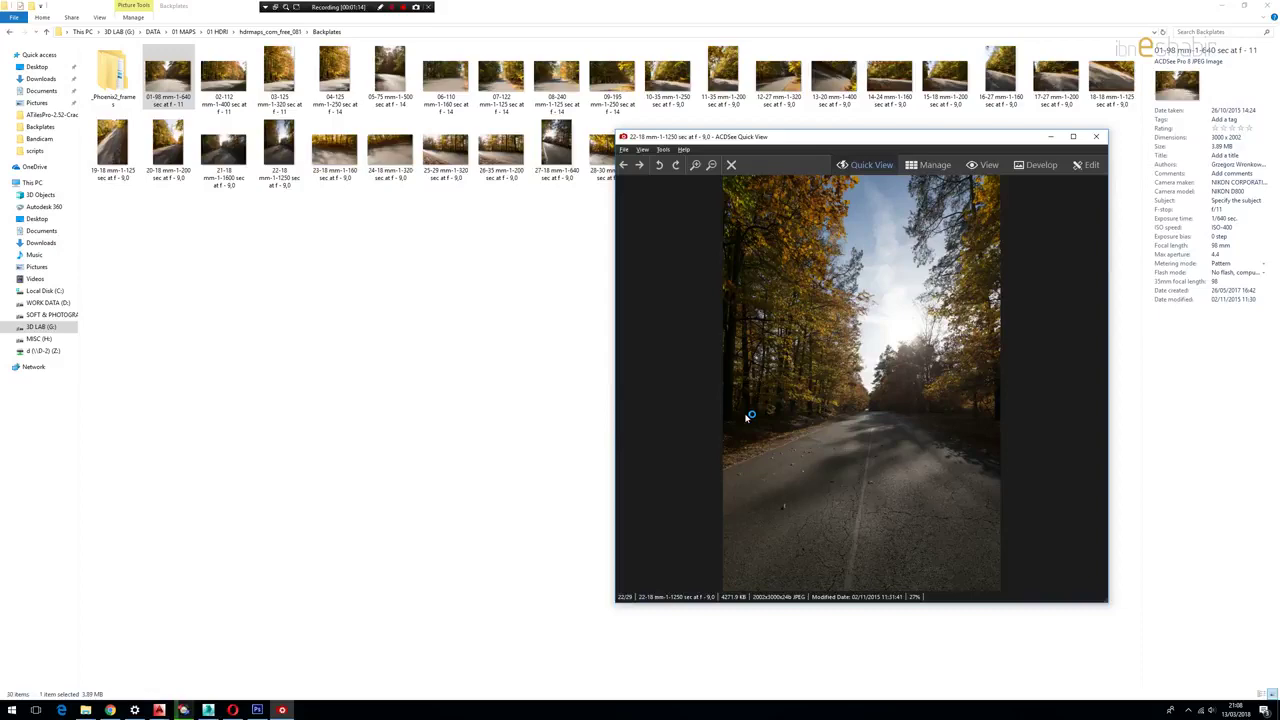
key(Right)
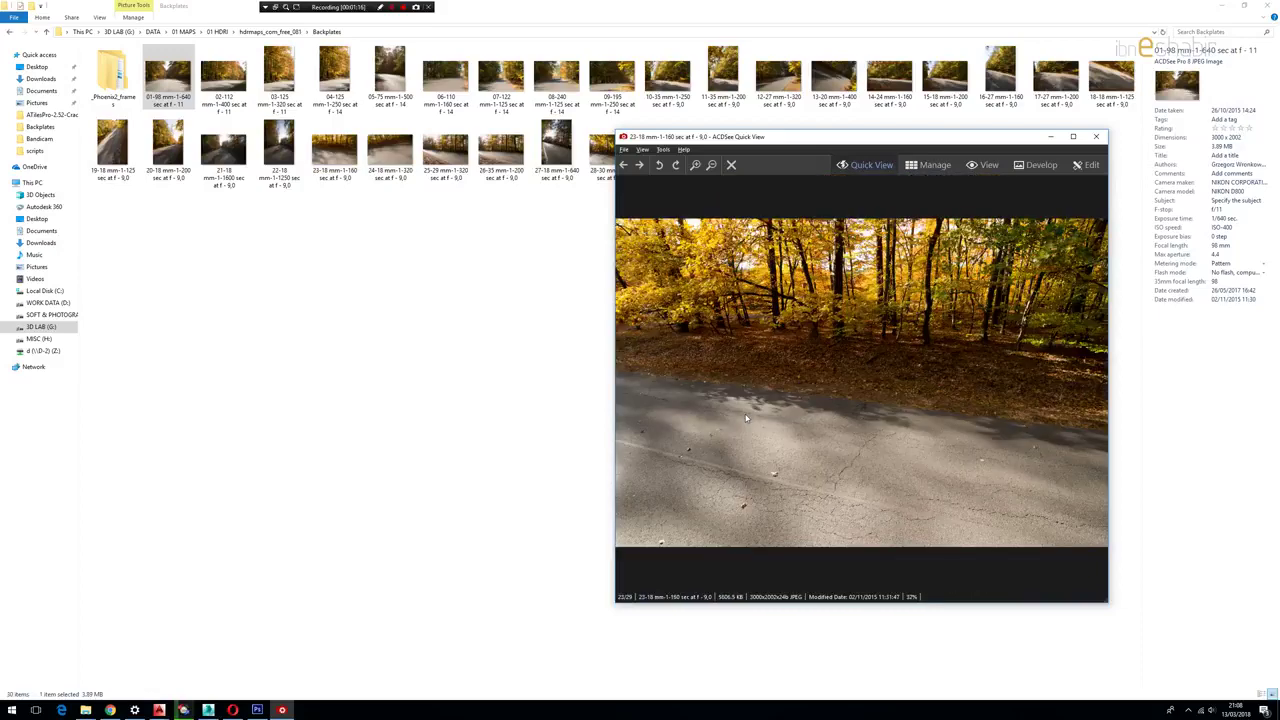
key(Right)
key(Right)
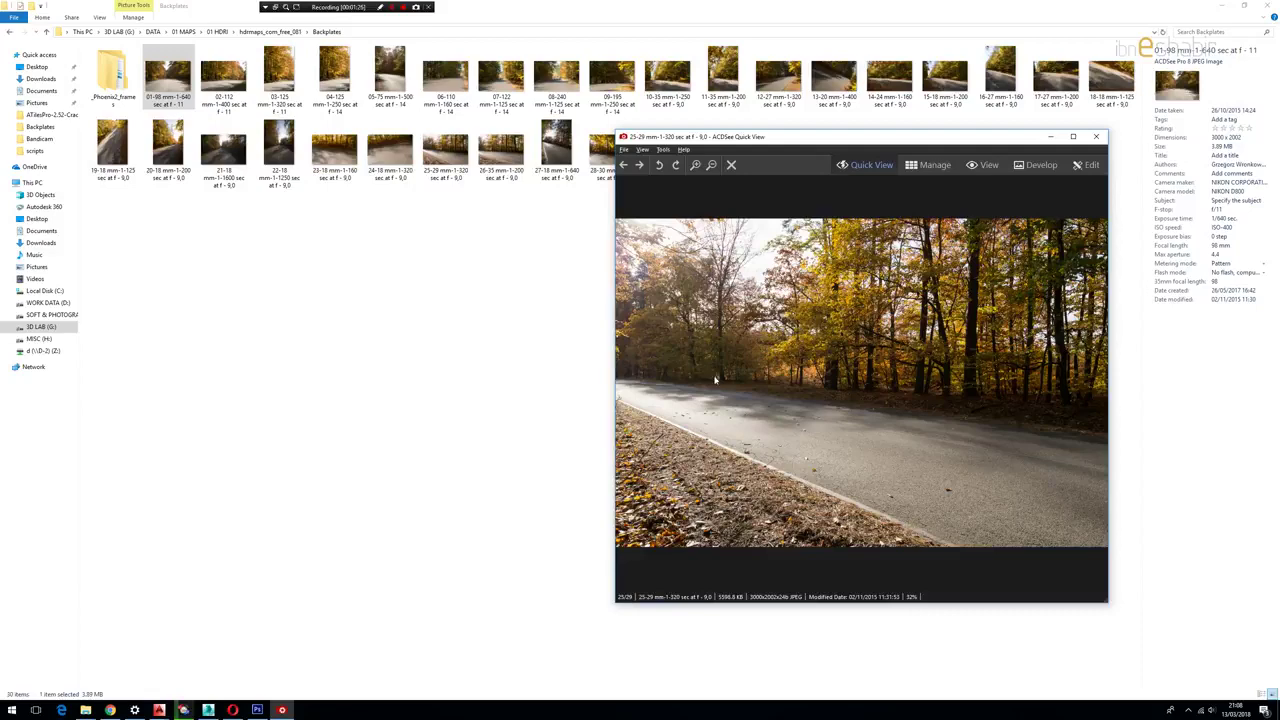
key(Escape)
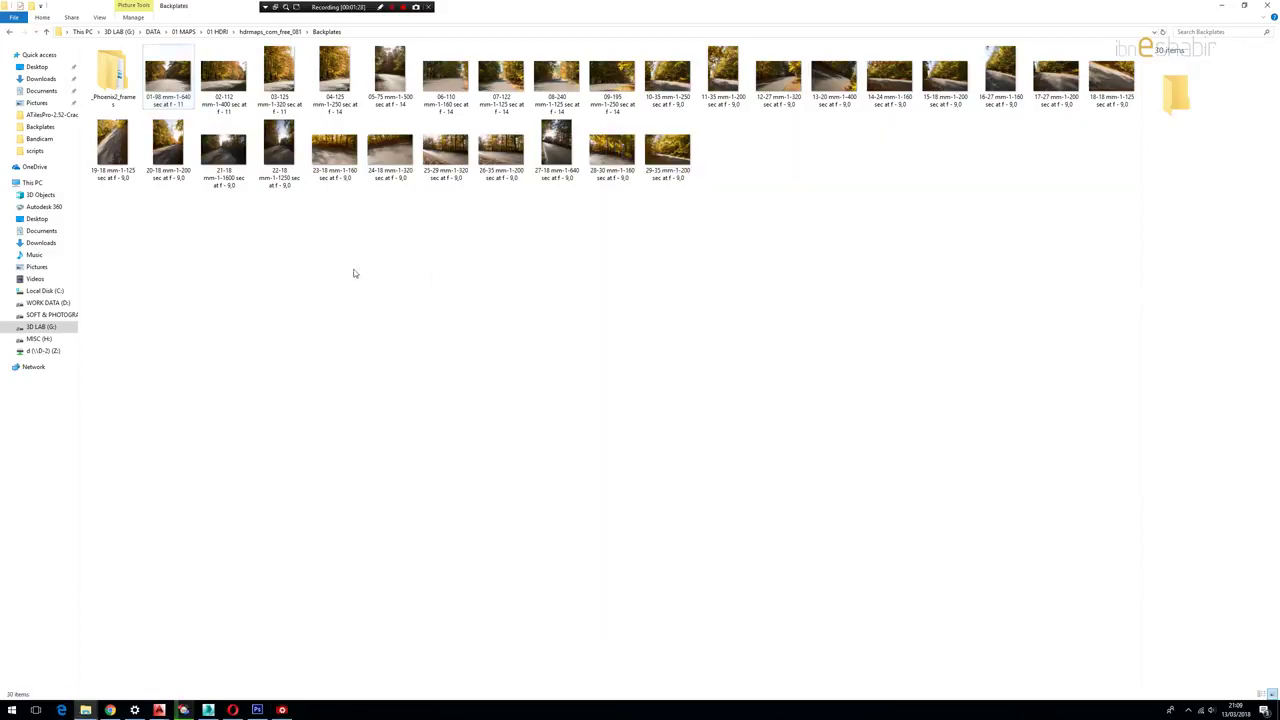
Step: Review the first few backplate photos again, starting from 01-98 mm, and close the image viewer
double_click(167, 80)
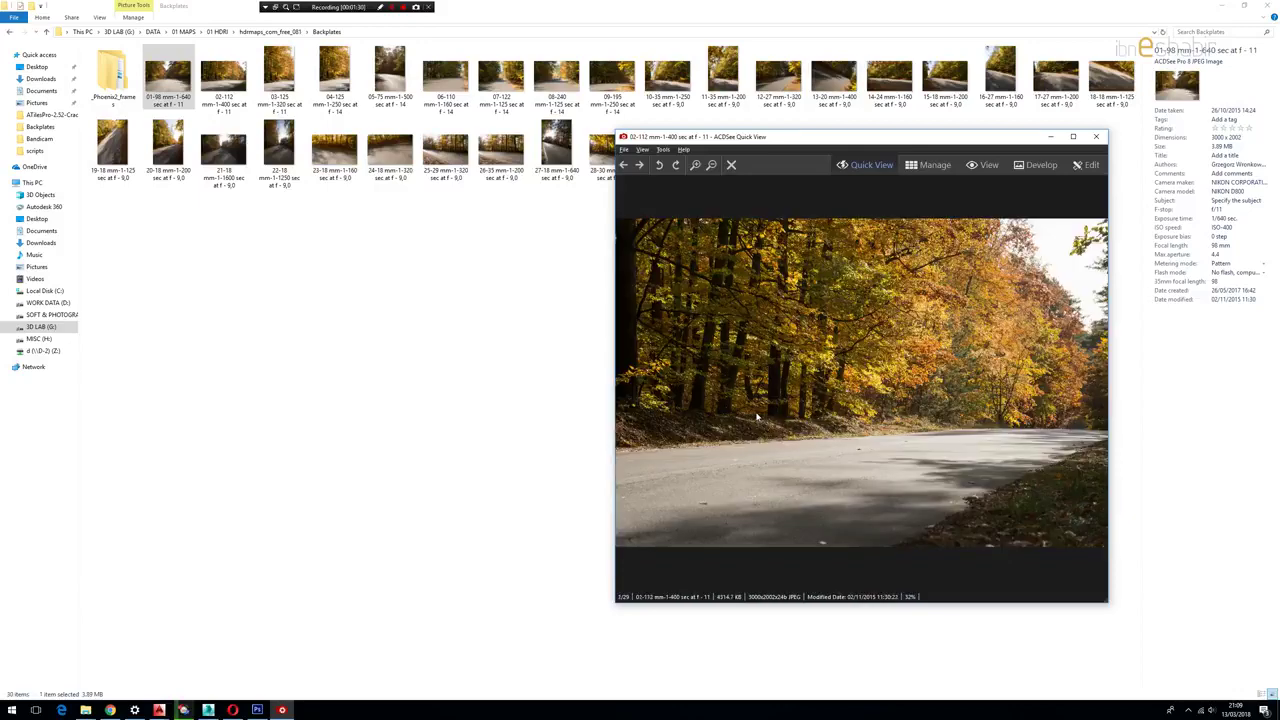
key(Right)
key(Right)
click(1096, 136)
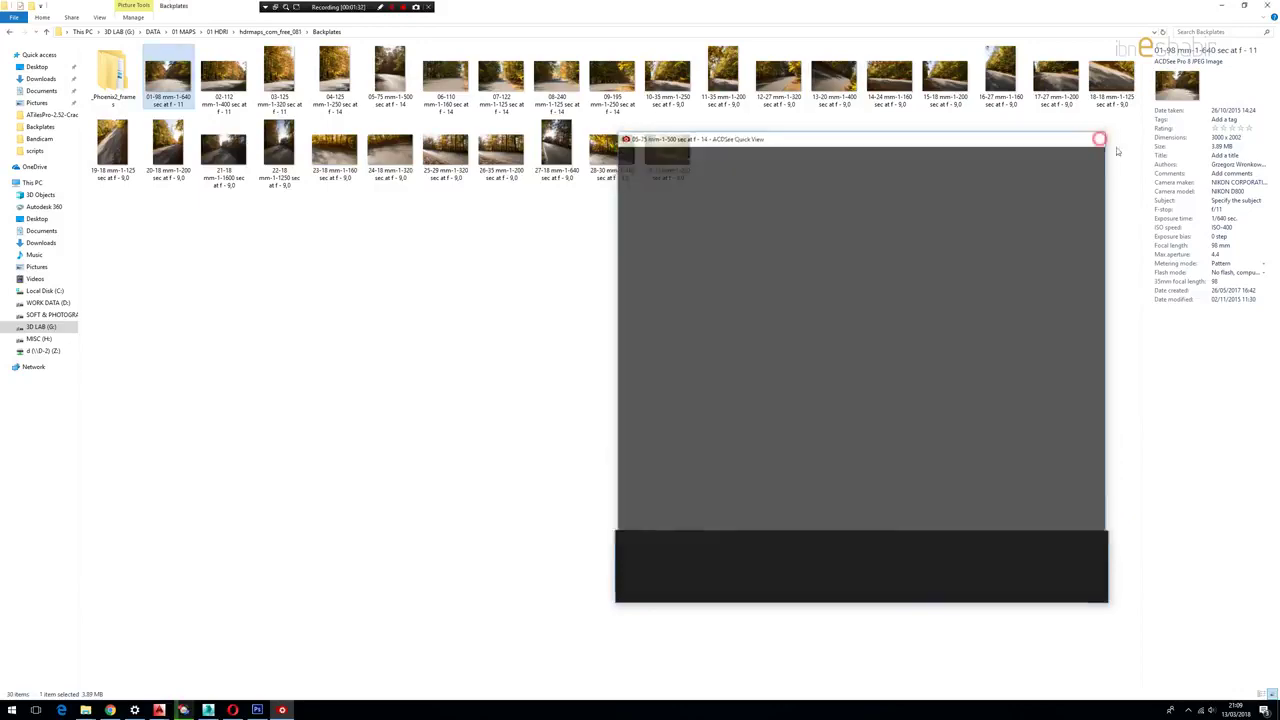
click(215, 108)
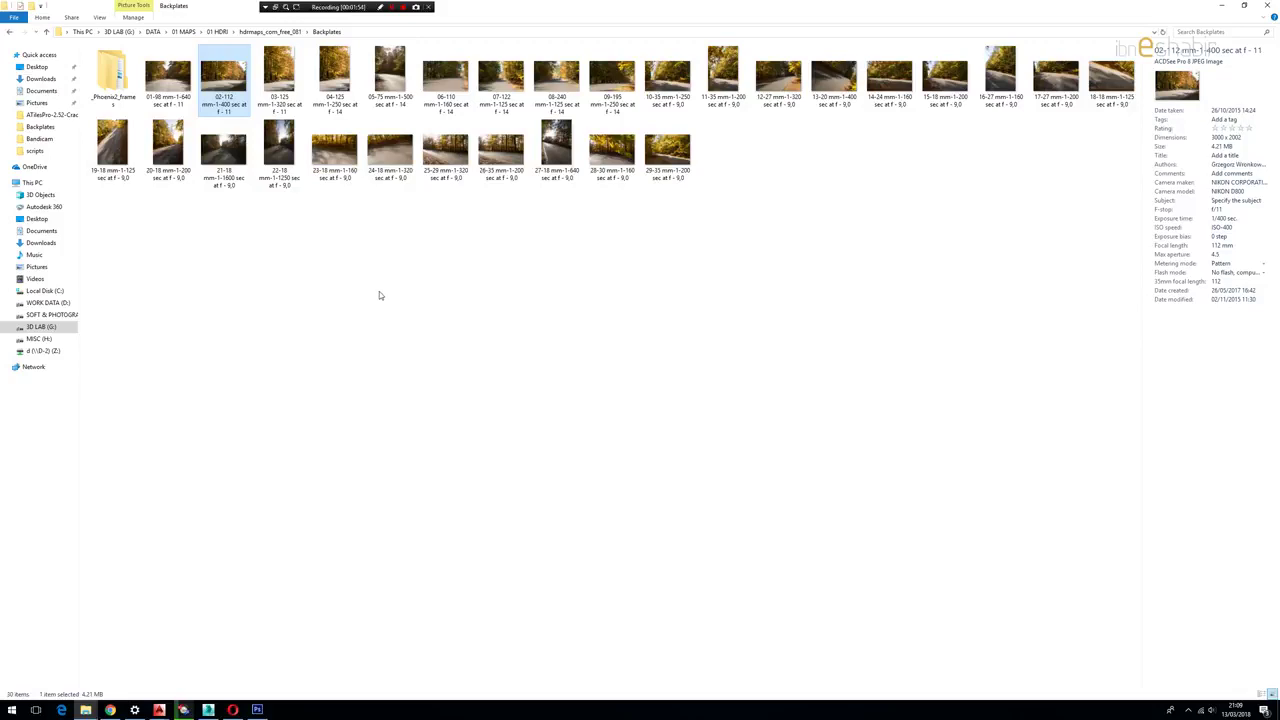
click(321, 283)
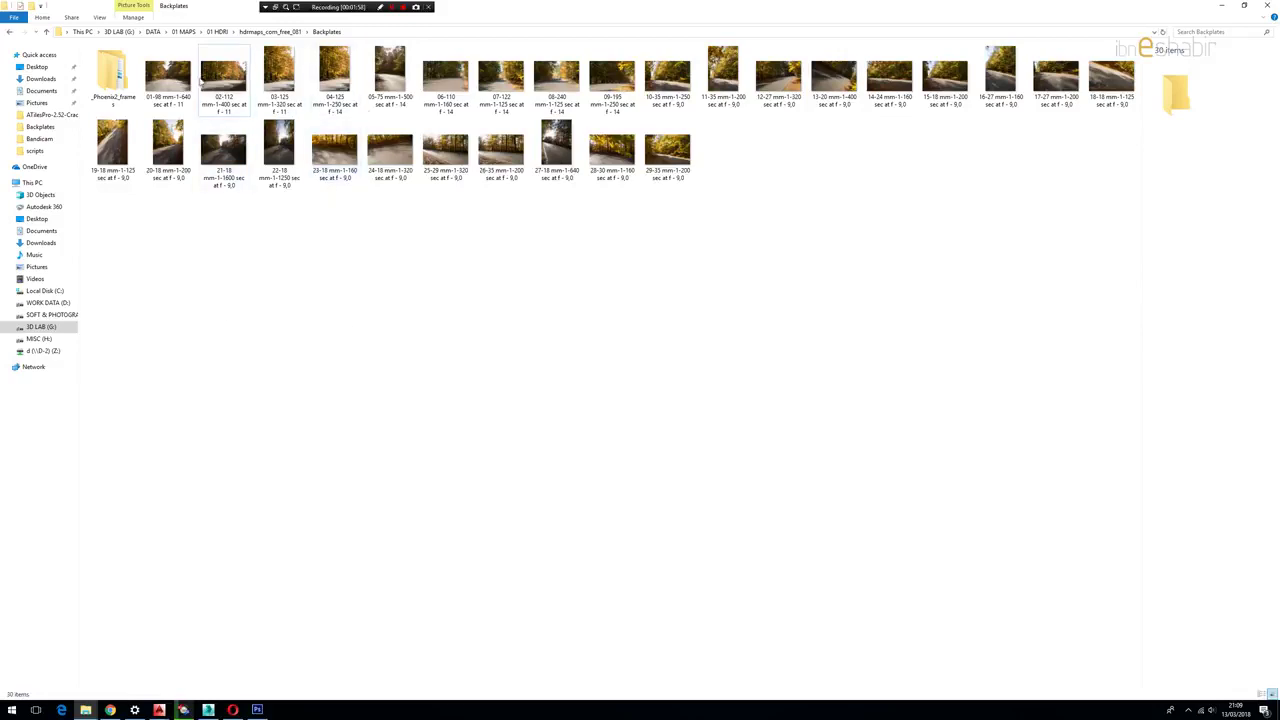
Step: Return to the hdrmaps_com_free_081 folder and examine the matching HDR panorama in Photoshop
key(alt+Up)
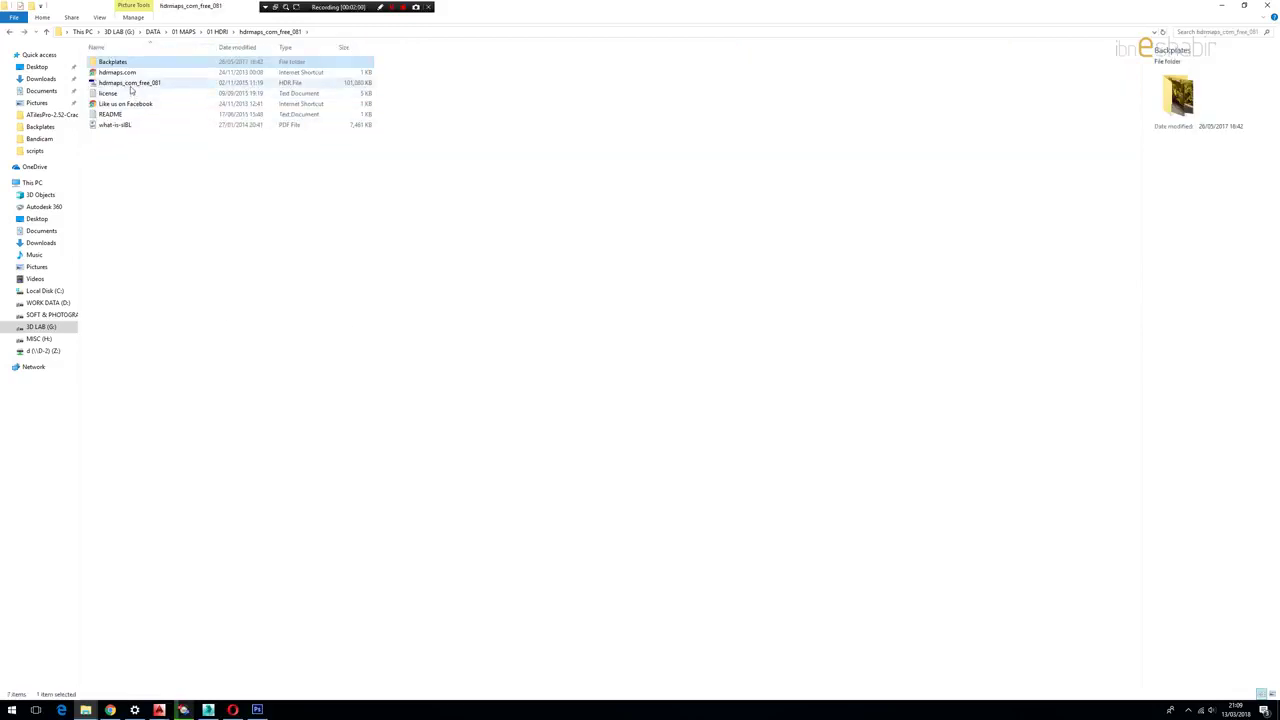
click(257, 709)
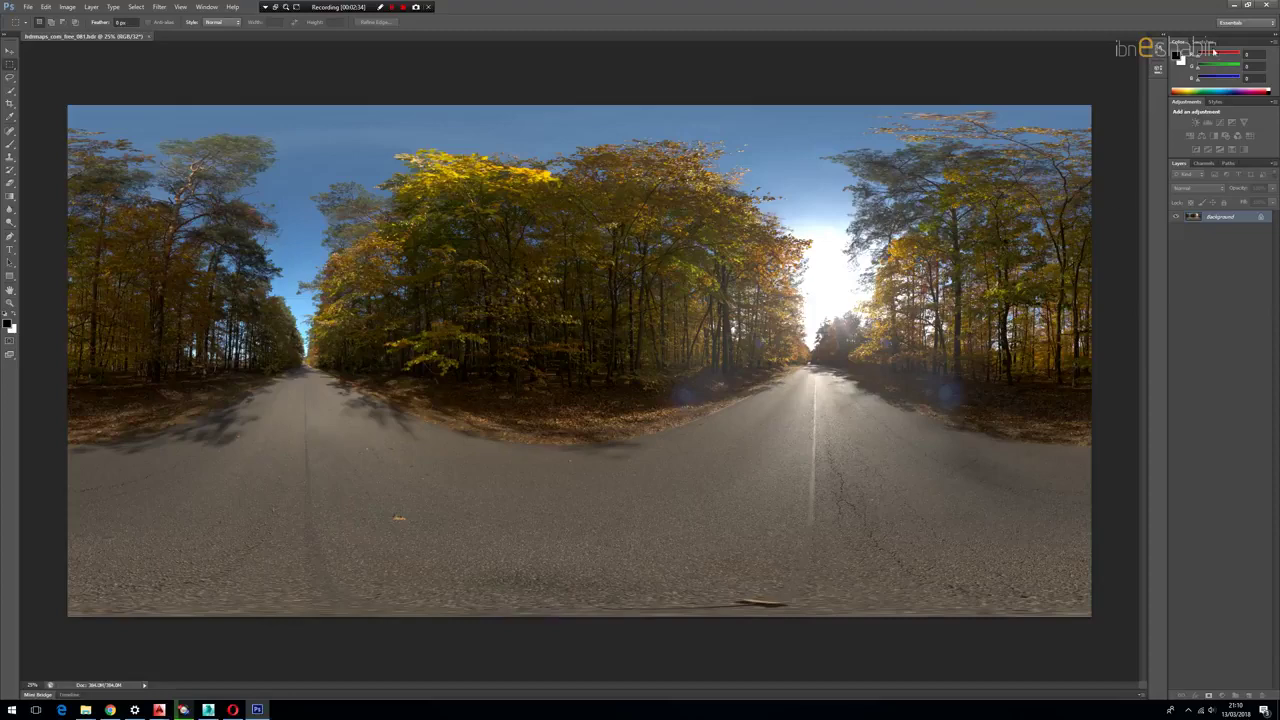
click(1234, 7)
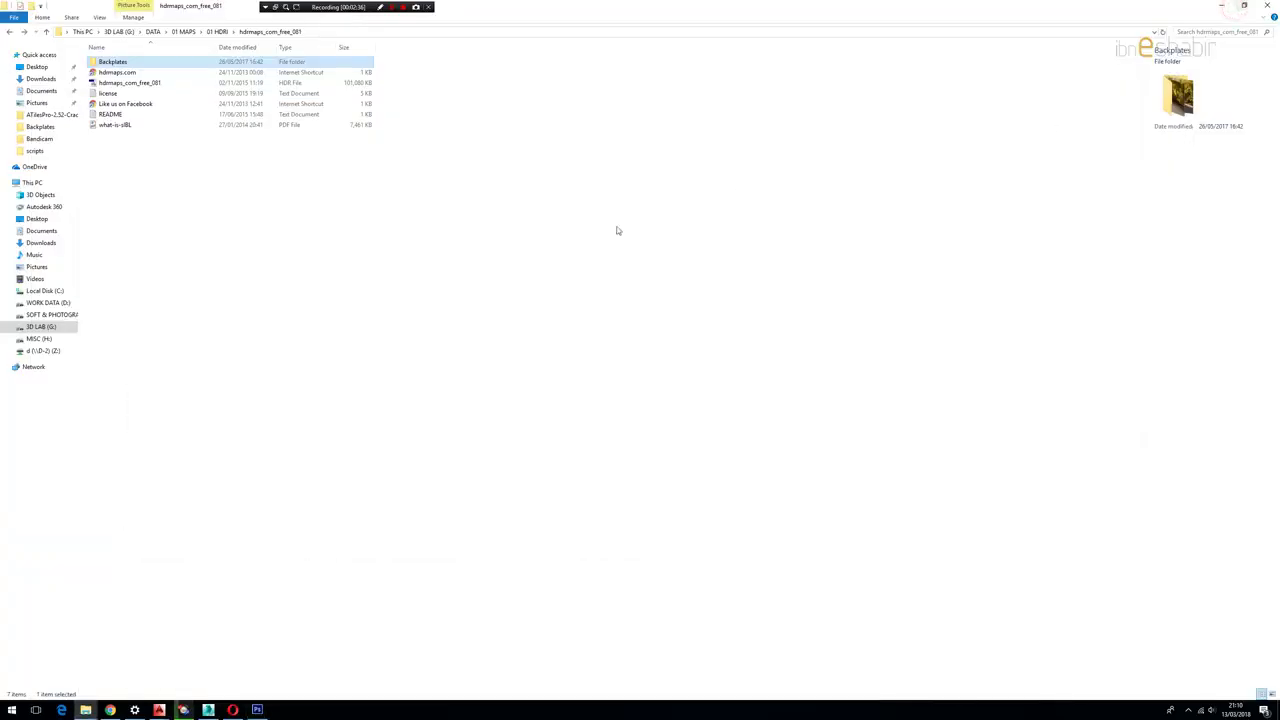
click(561, 230)
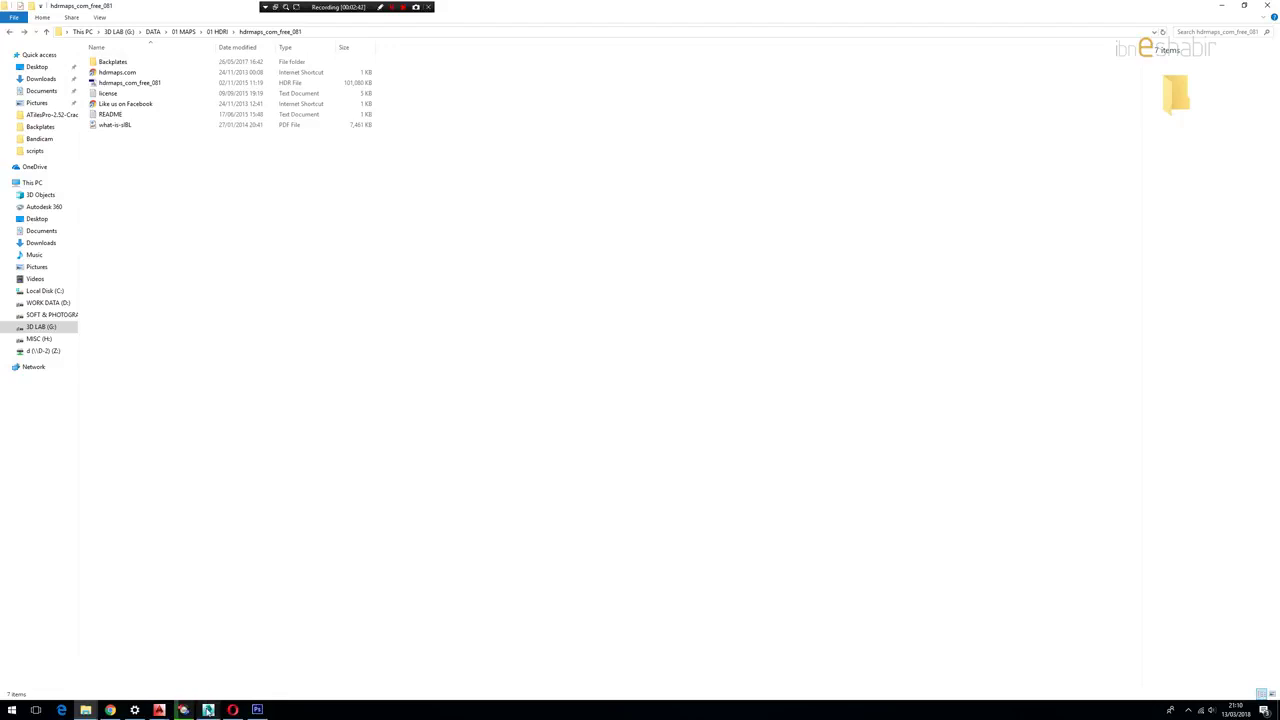
Step: Switch to 3ds Max and create a teapot at the centre of the grid in the perspective view
click(208, 709)
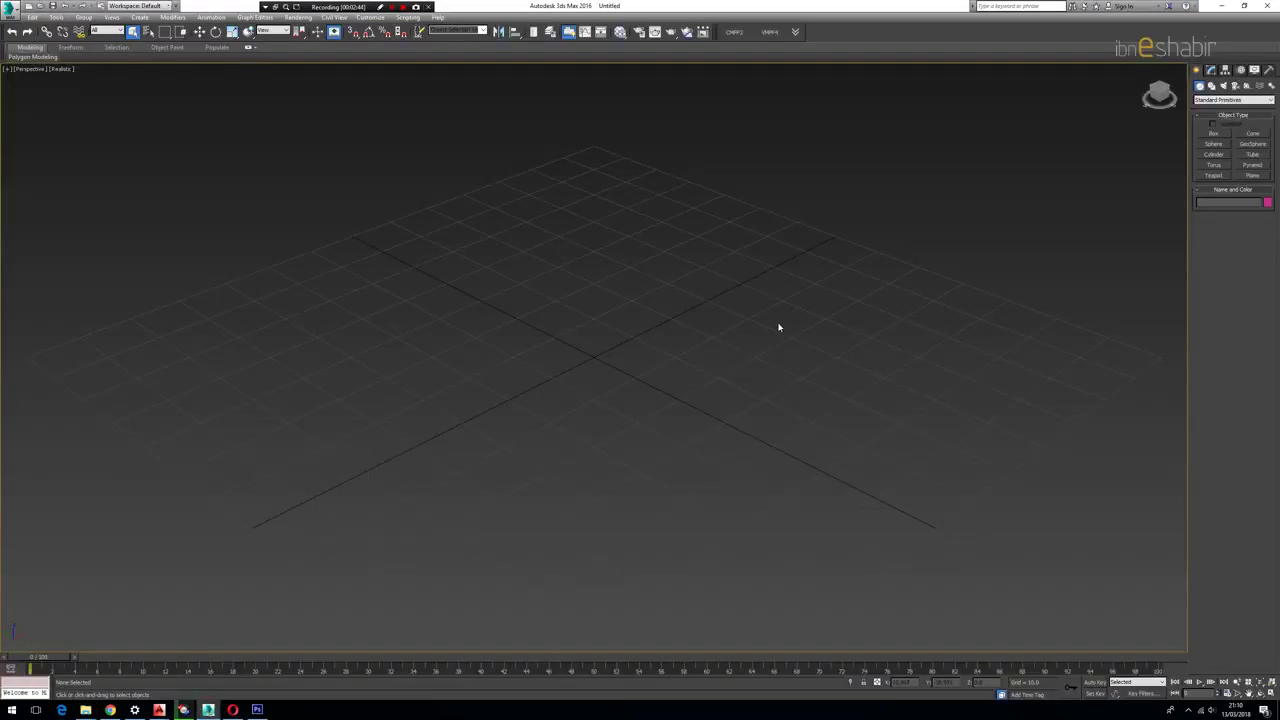
click(1248, 177)
click(1214, 177)
scroll(631, 346, down, 5)
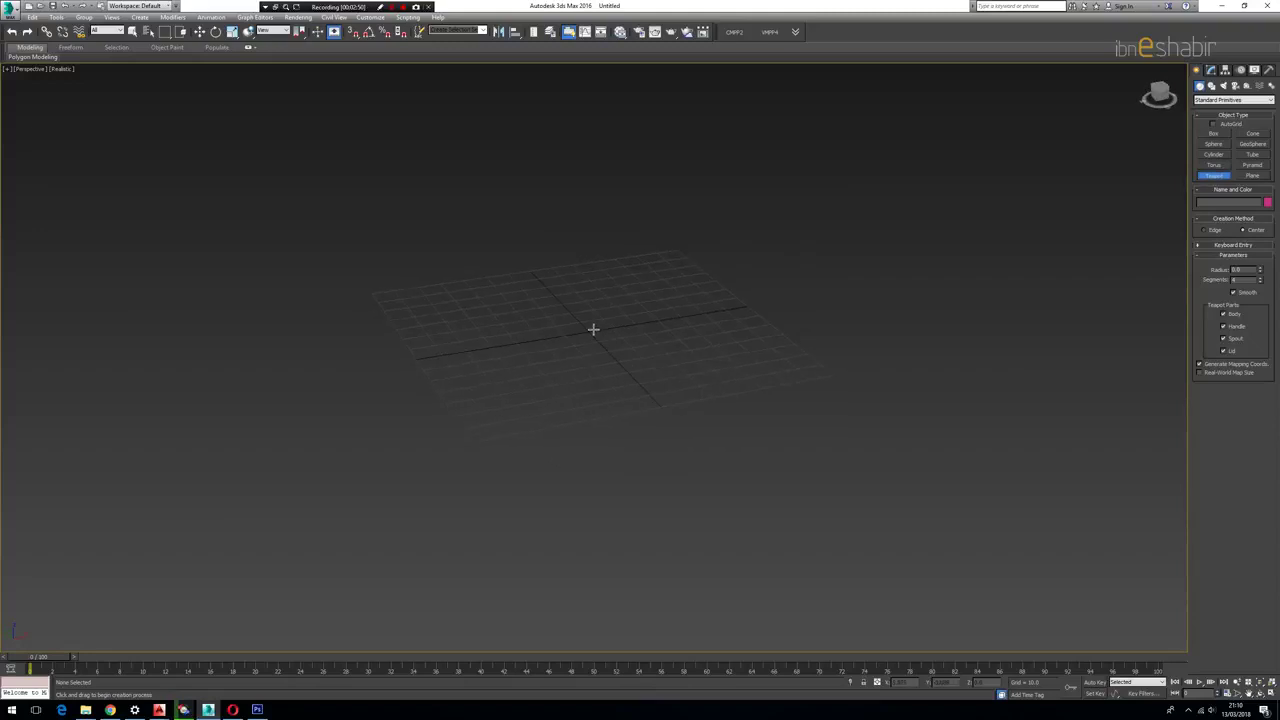
drag(593, 329, 640, 360)
right_click(666, 400)
scroll(668, 462, up, 3)
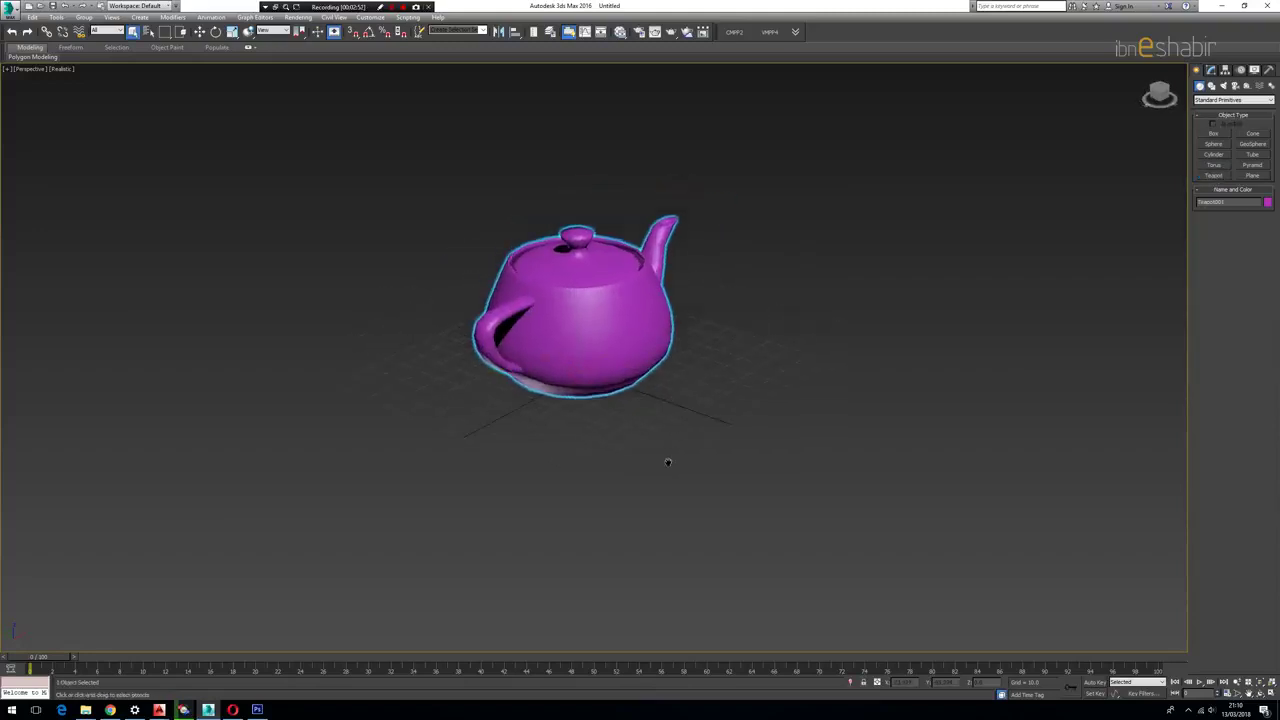
middle_drag(668, 462, 674, 466)
click(674, 468)
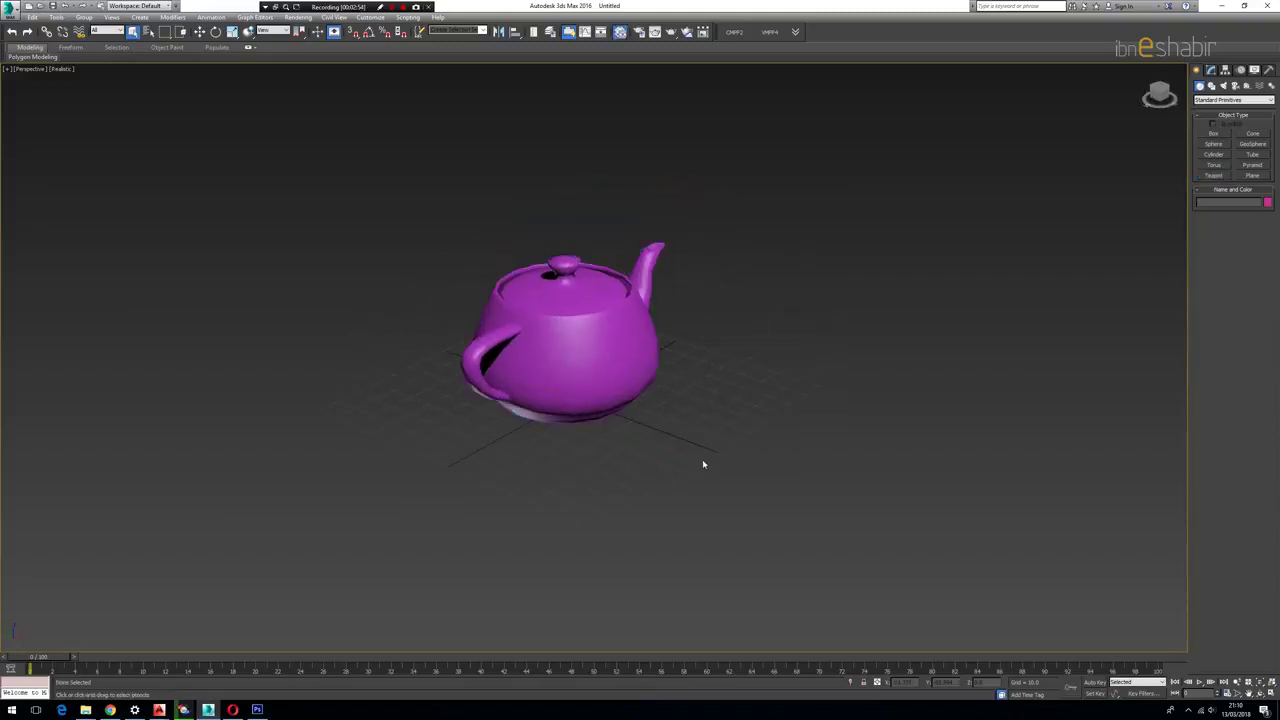
Step: Open the Slate Material Editor, widen it and add a CoronaMtl node to the view
key(m)
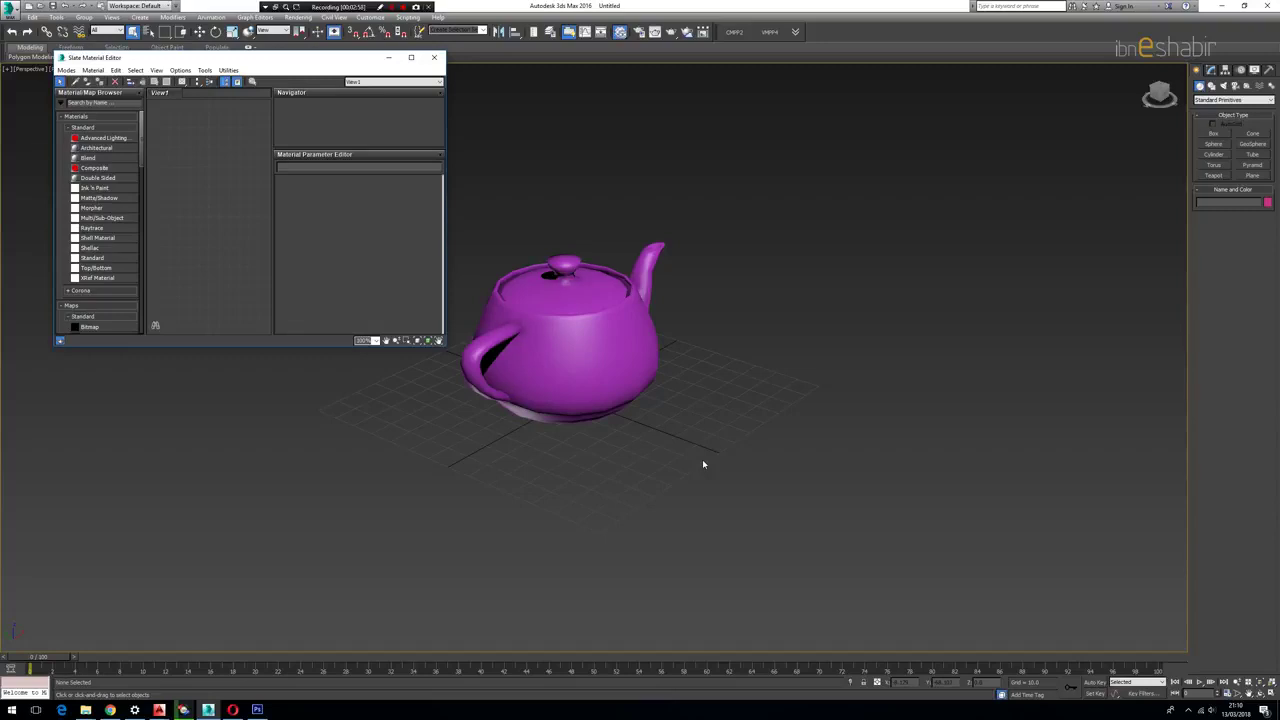
click(68, 128)
click(68, 140)
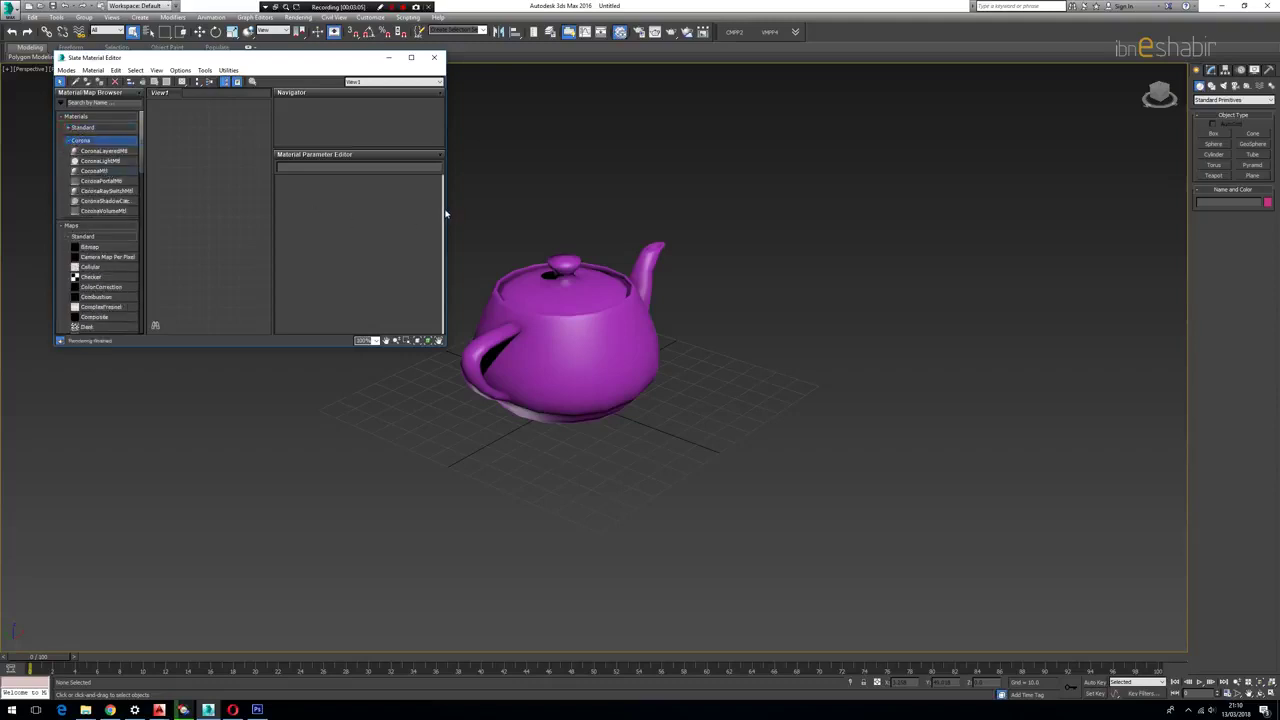
drag(446, 213, 641, 210)
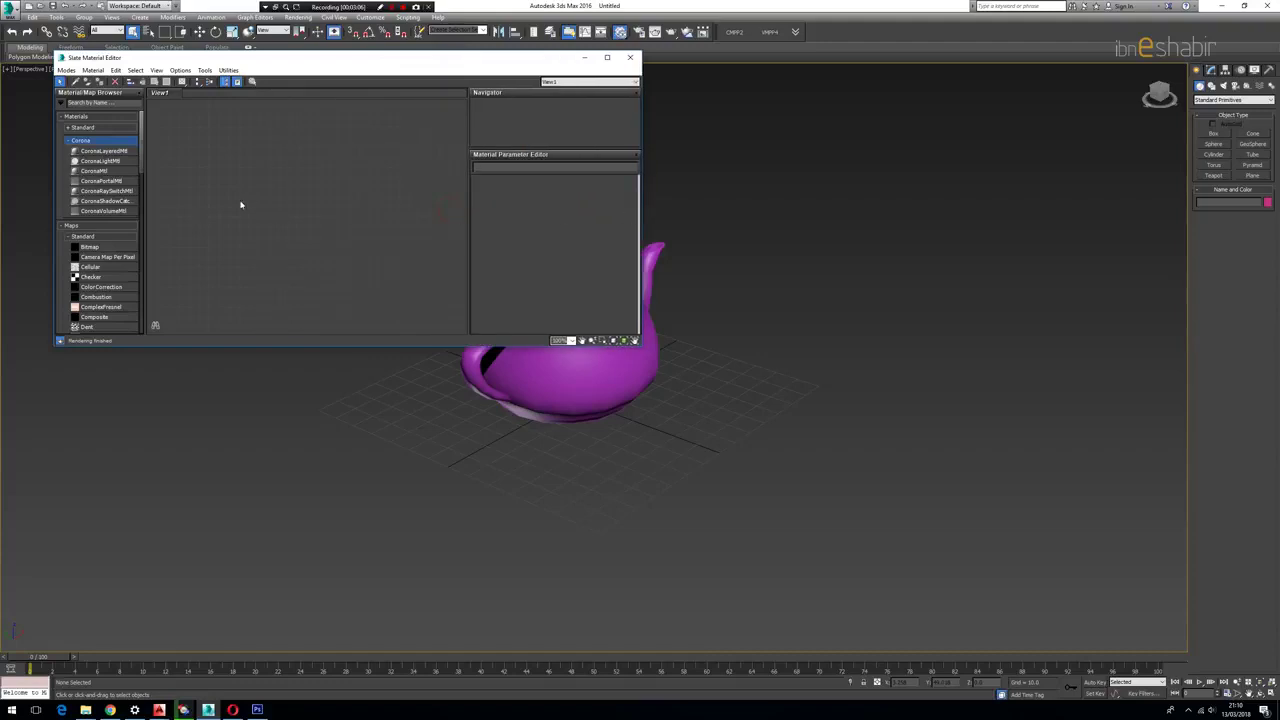
drag(106, 175, 337, 141)
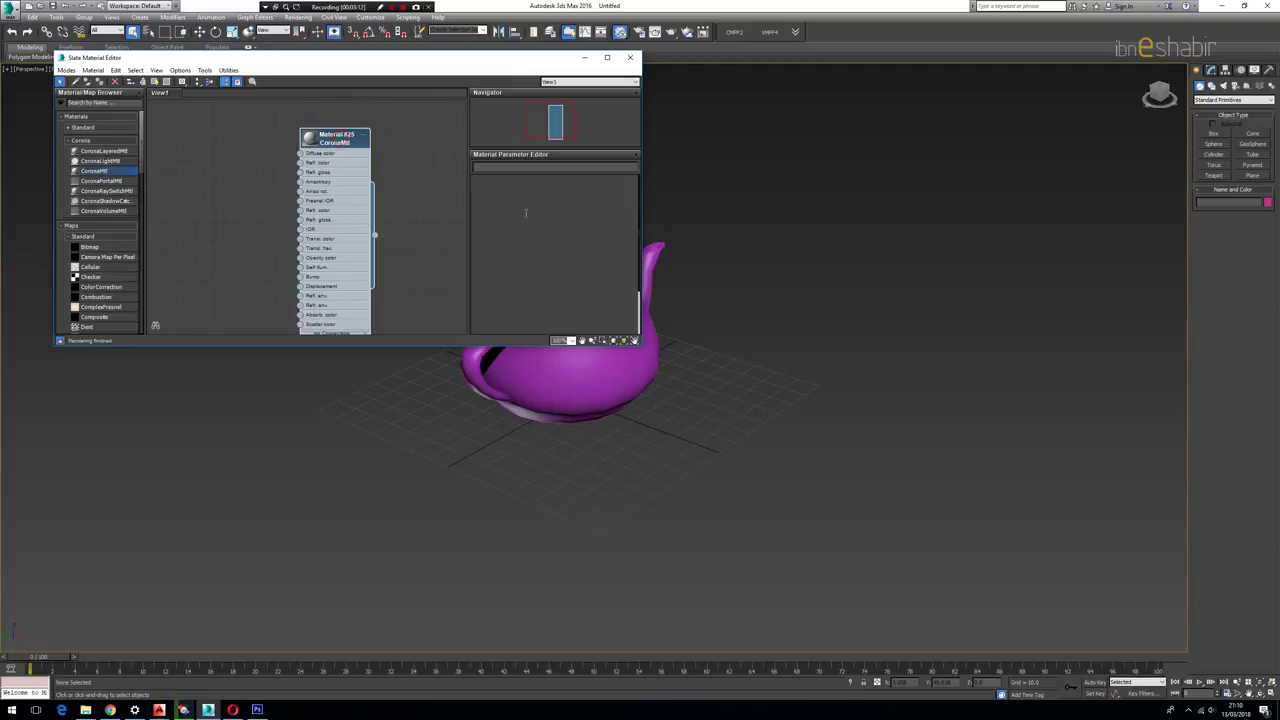
Step: Name the CoronaMtl material Chrome and set its diffuse level to 0, reflection level to 1 and Fresnel IOR to 999
double_click(340, 138)
text(Chrome)
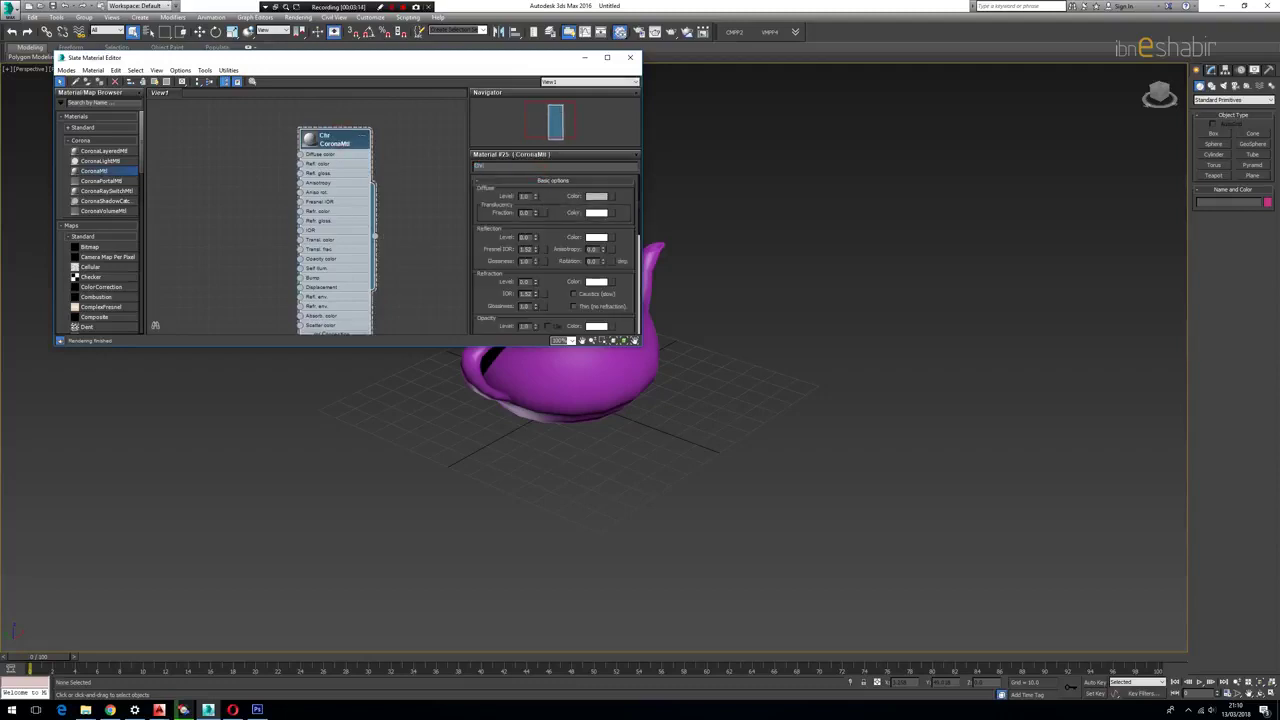
key(Return)
right_click(536, 196)
drag(536, 242, 536, 226)
double_click(526, 249)
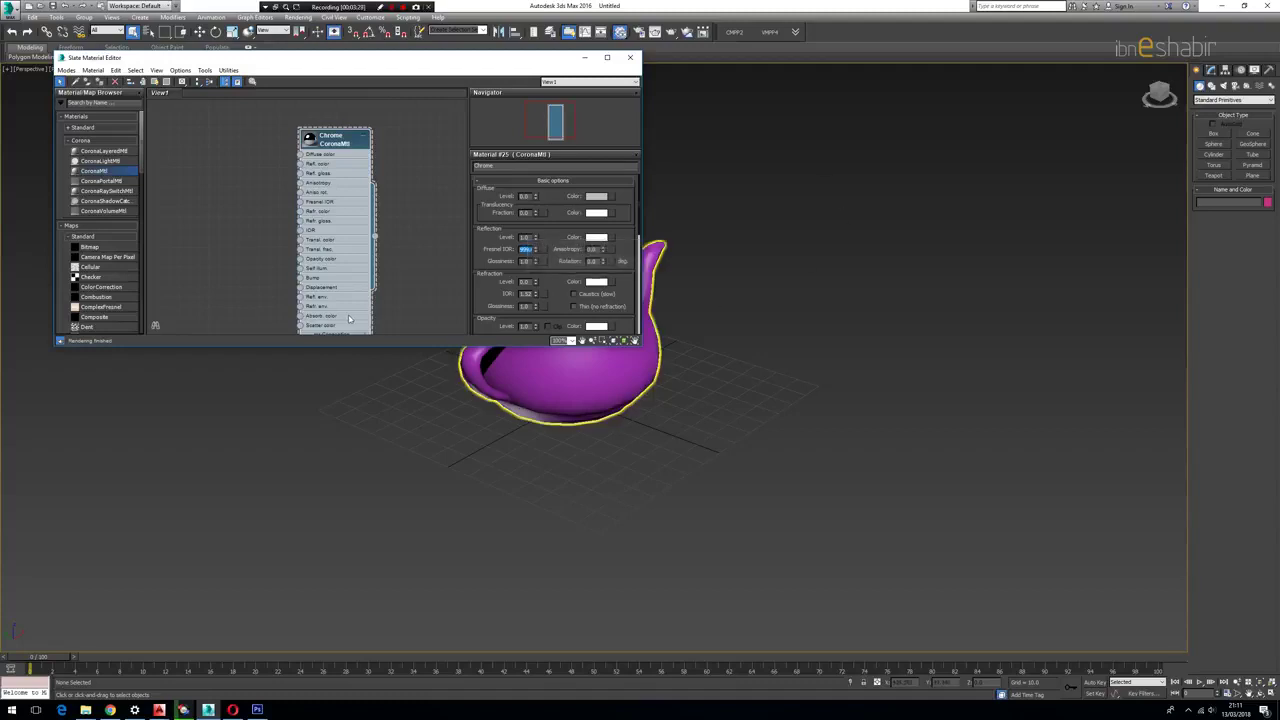
Step: Assign the Chrome material to the teapot and move the material editor clear of it
click(533, 389)
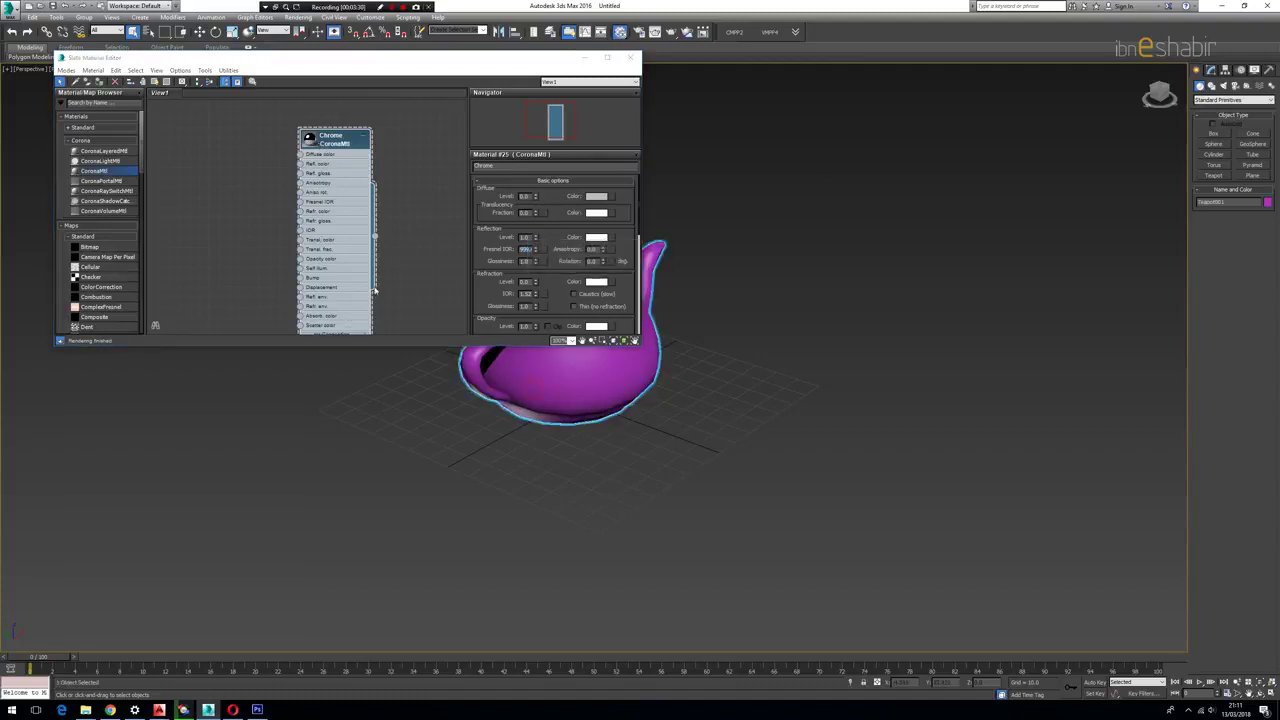
click(100, 84)
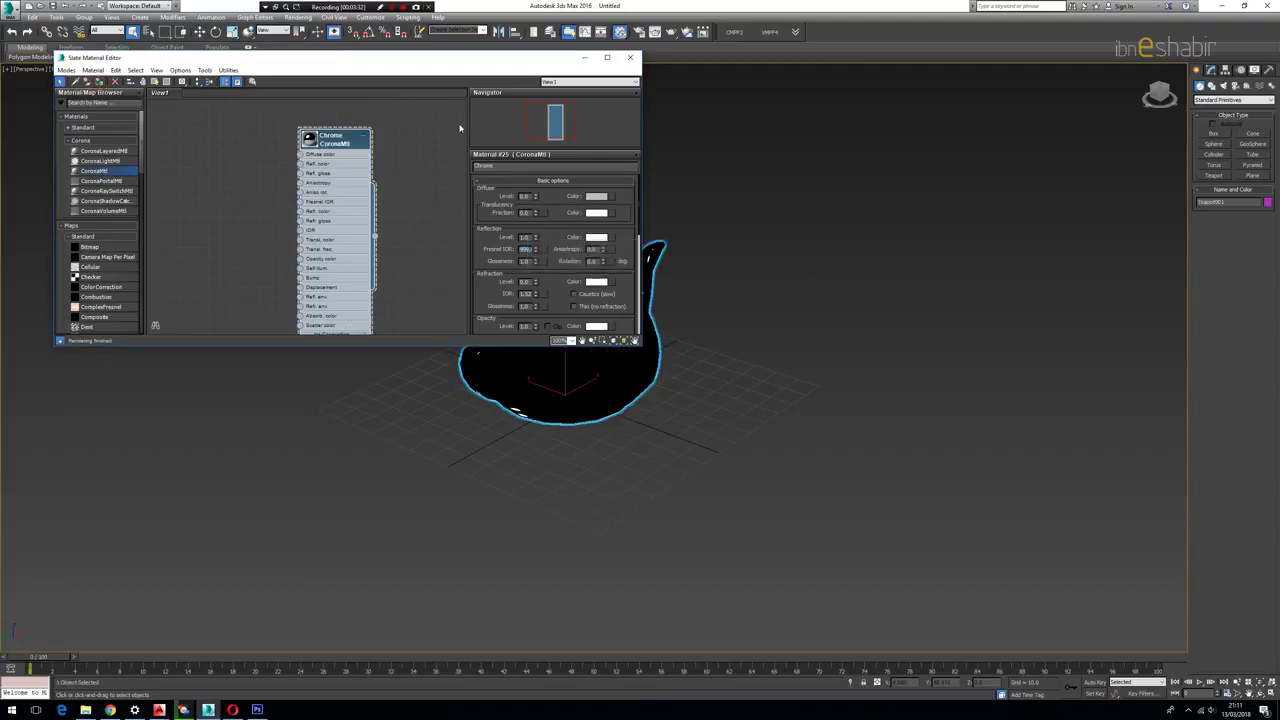
drag(442, 65, 427, 453)
click(723, 326)
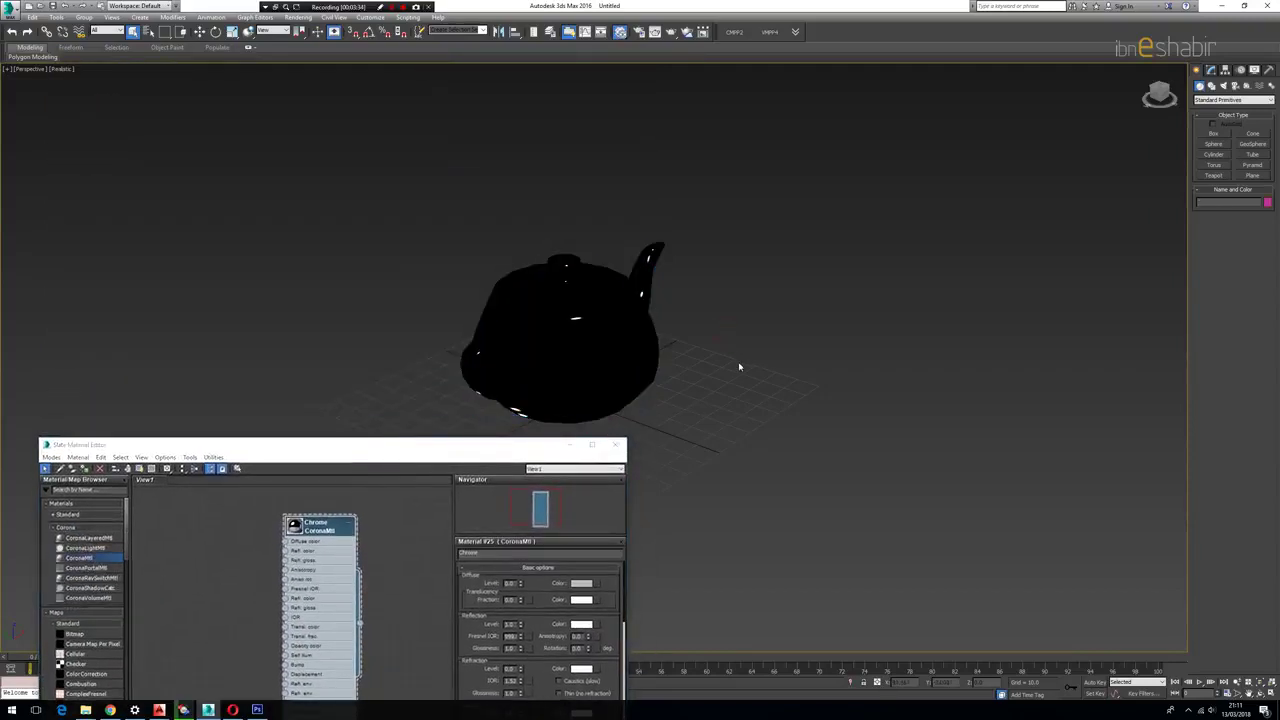
alt+middle_drag(740, 366, 714, 367)
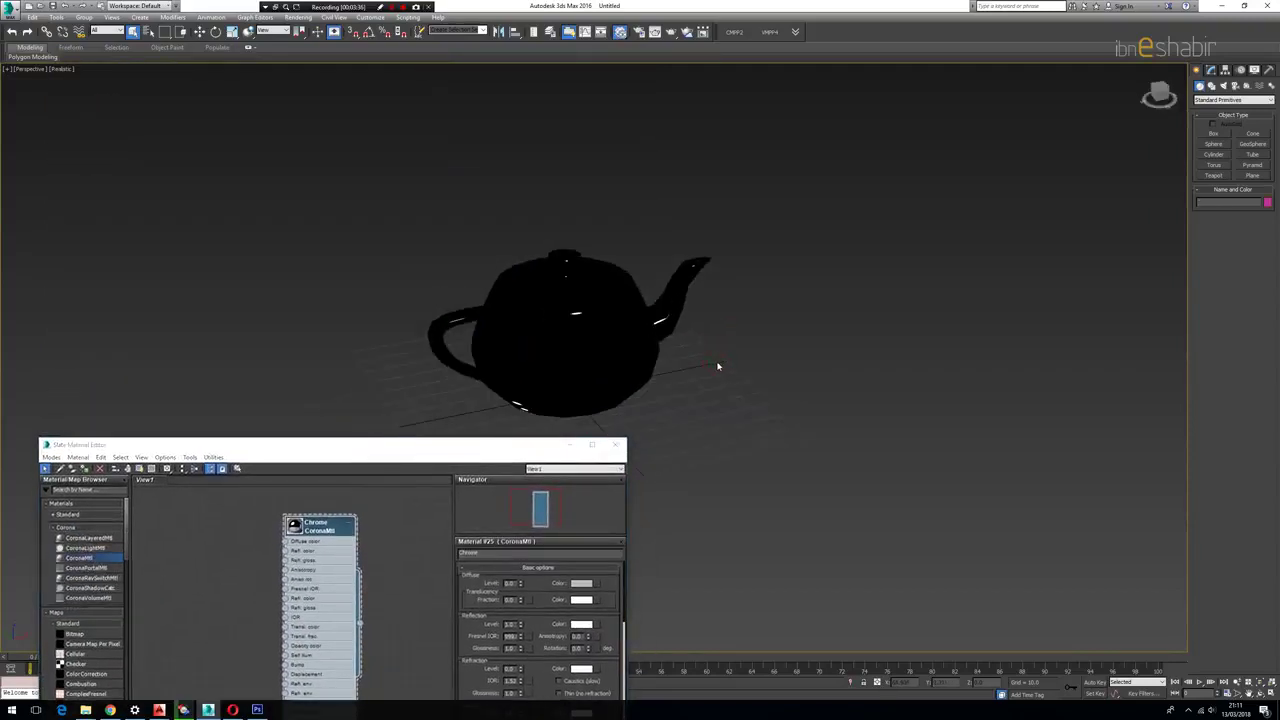
scroll(815, 290, down, 3)
middle_drag(820, 295, 723, 305)
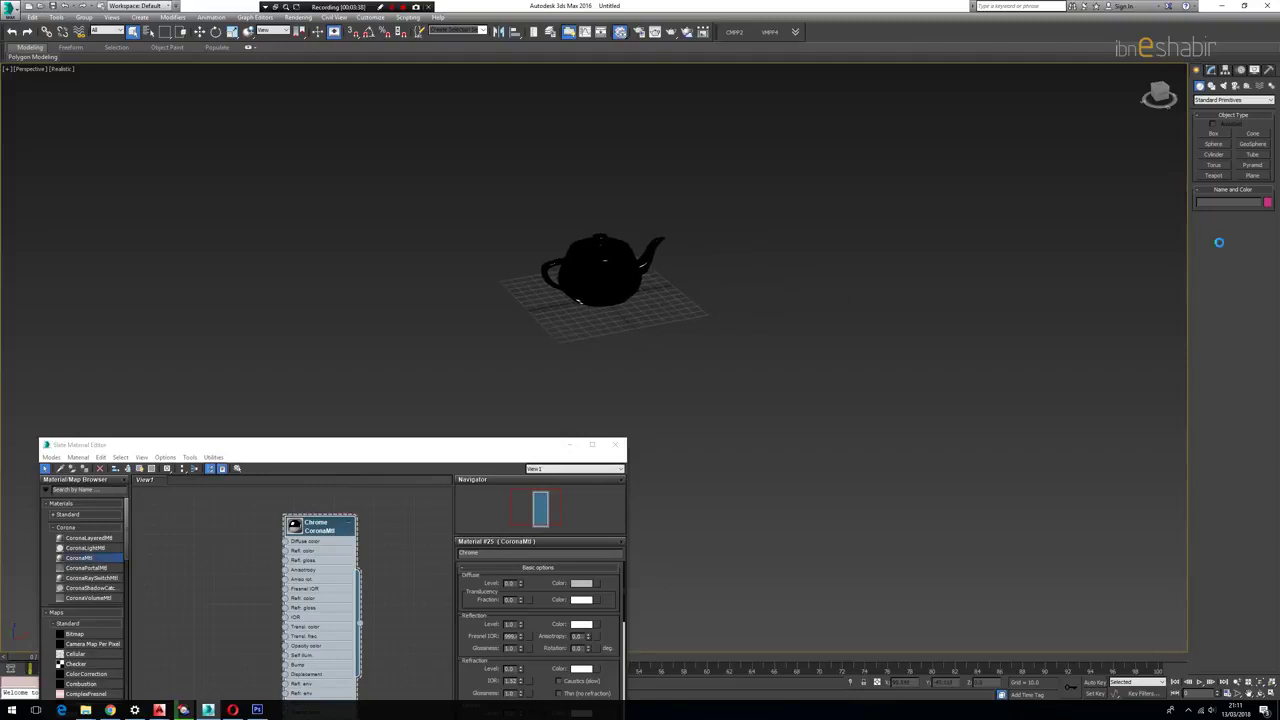
Step: Create a large plane under the teapot in the perspective view and centre it at X 0, Y 0
click(1254, 176)
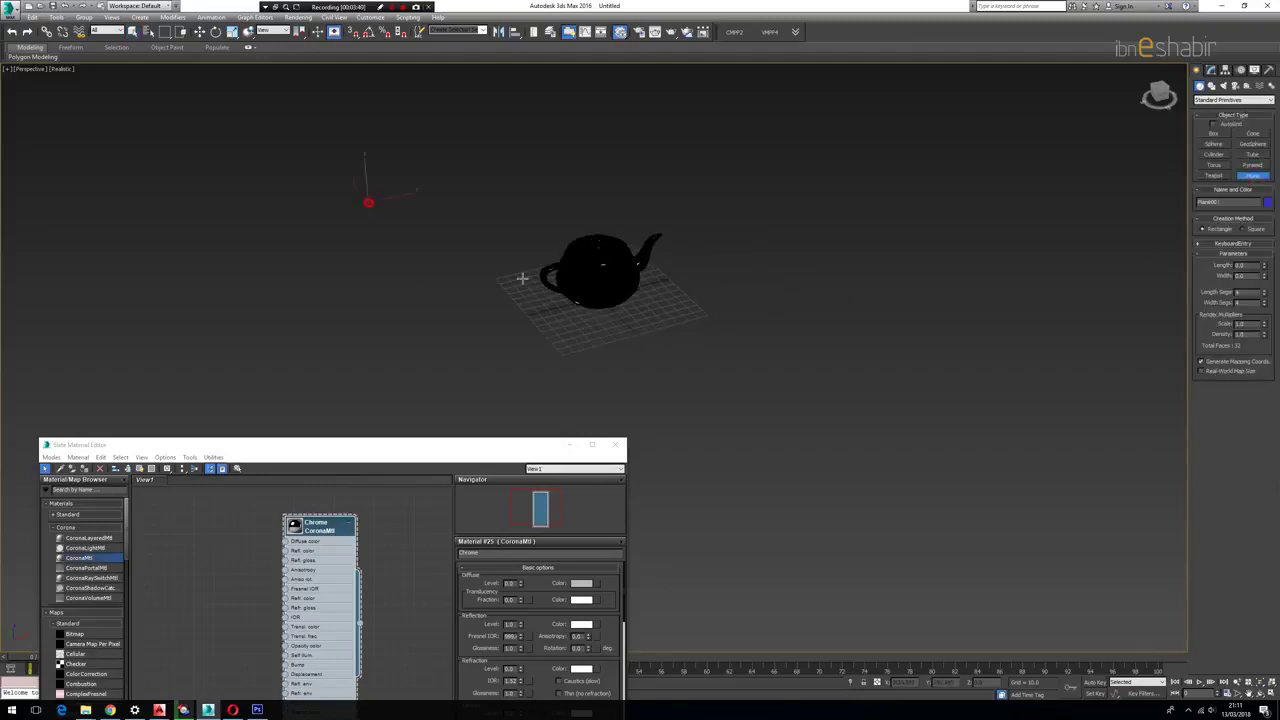
drag(366, 200, 1036, 352)
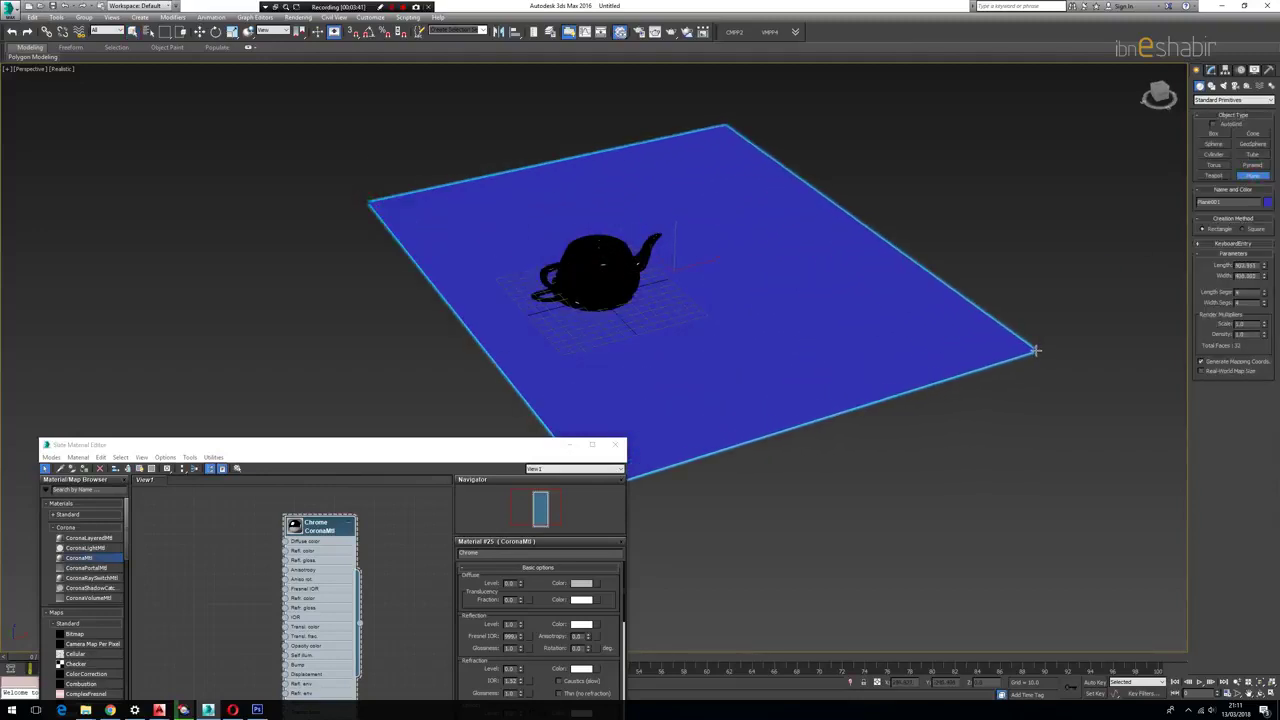
right_click(201, 31)
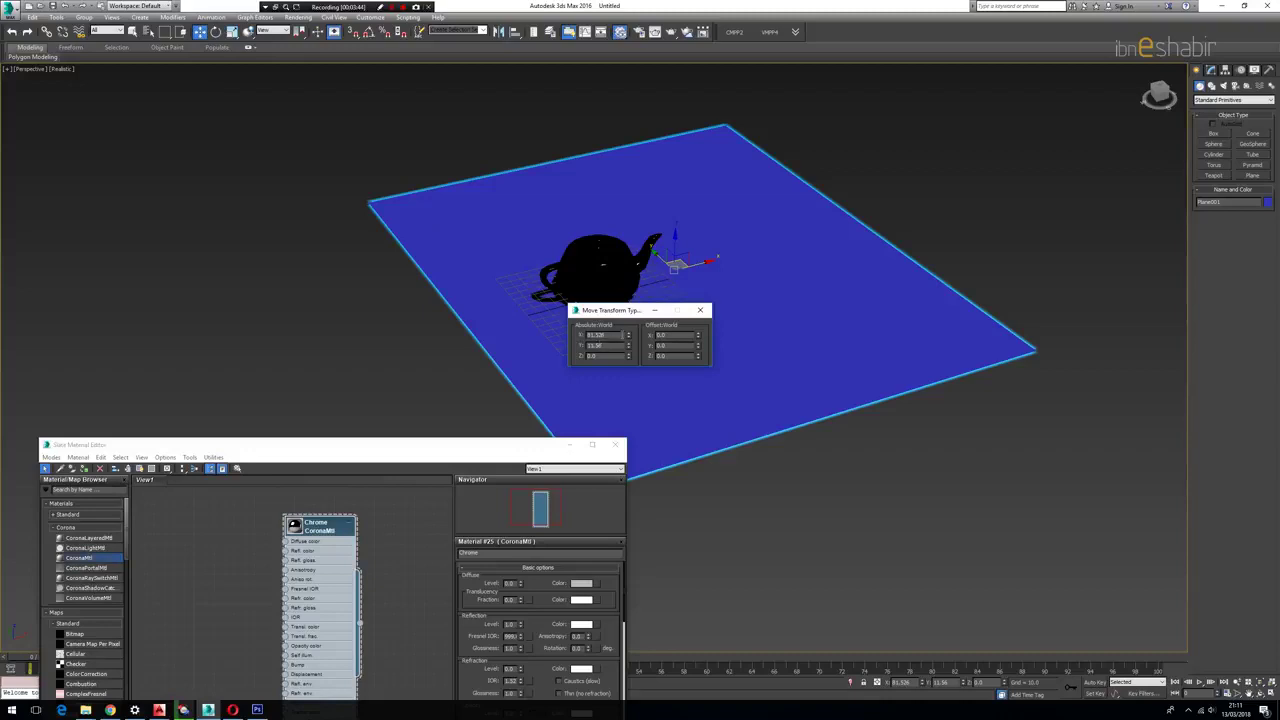
right_click(628, 335)
right_click(628, 345)
click(704, 313)
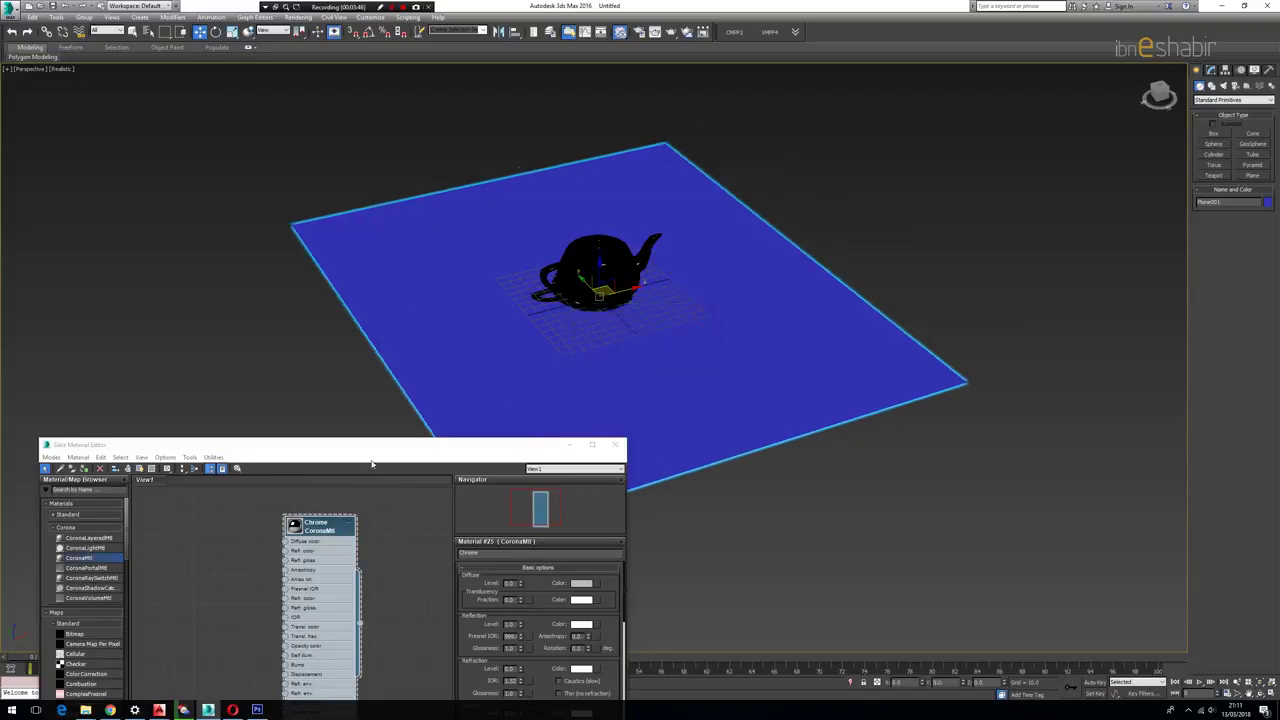
Step: Add a second CoronaMtl named base beside the Chrome node and assign it to the plane
drag(376, 447, 473, 253)
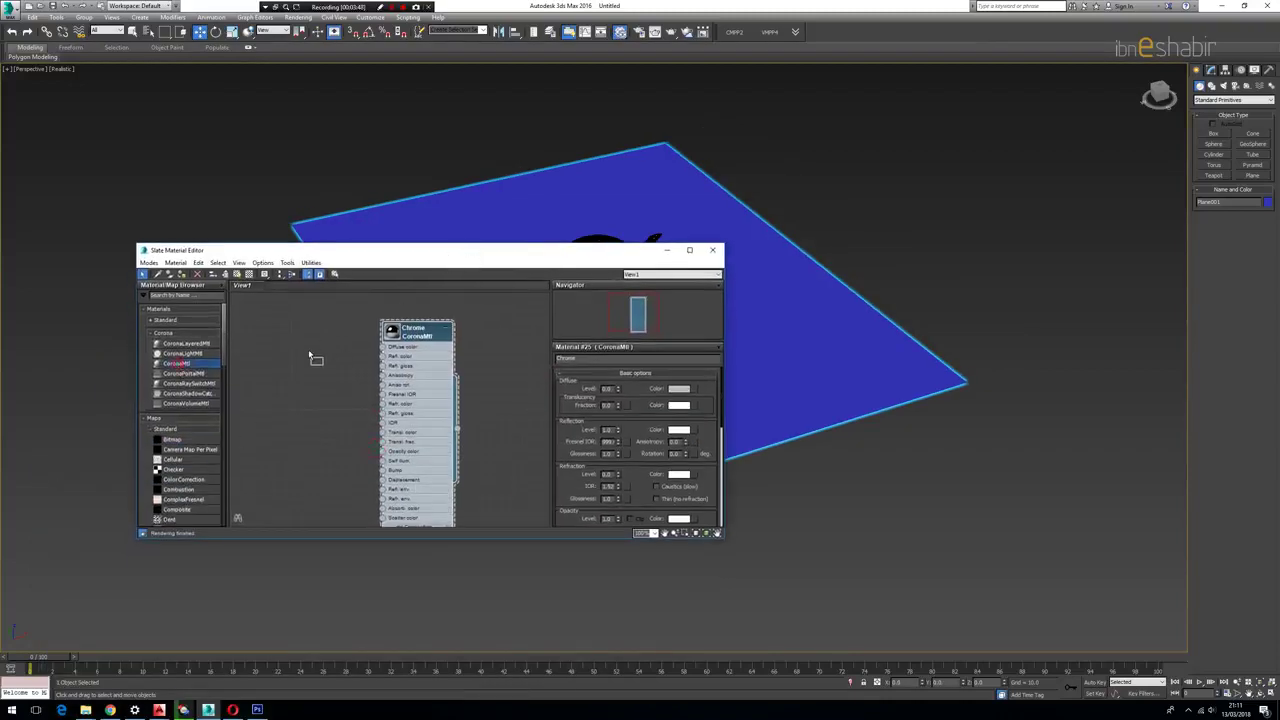
drag(310, 357, 308, 350)
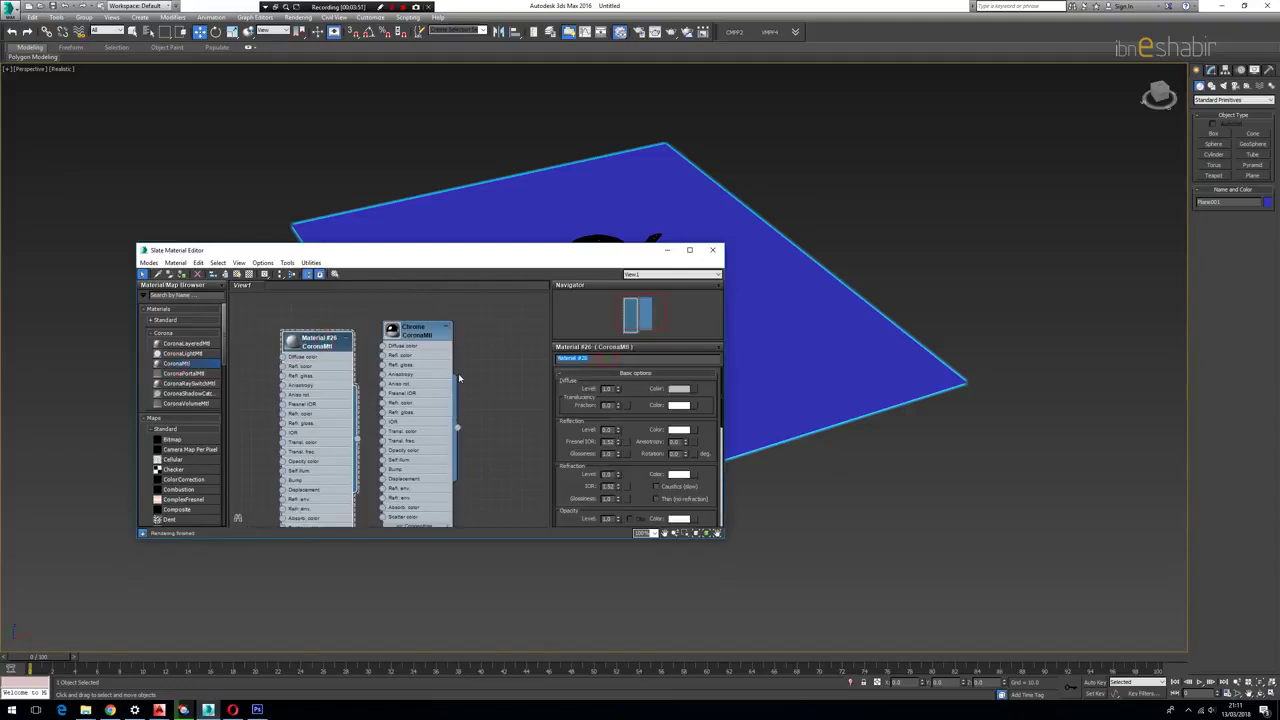
text(base)
click(403, 128)
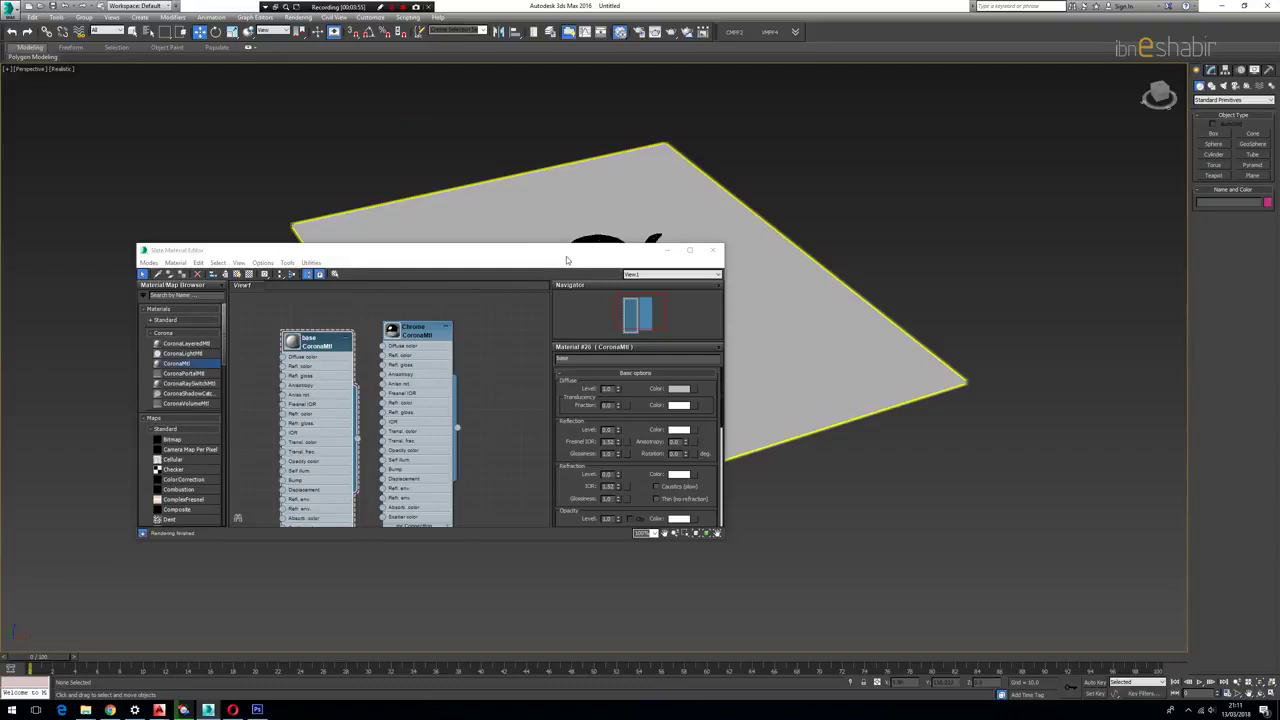
drag(566, 256, 566, 327)
alt+middle_drag(786, 346, 838, 336)
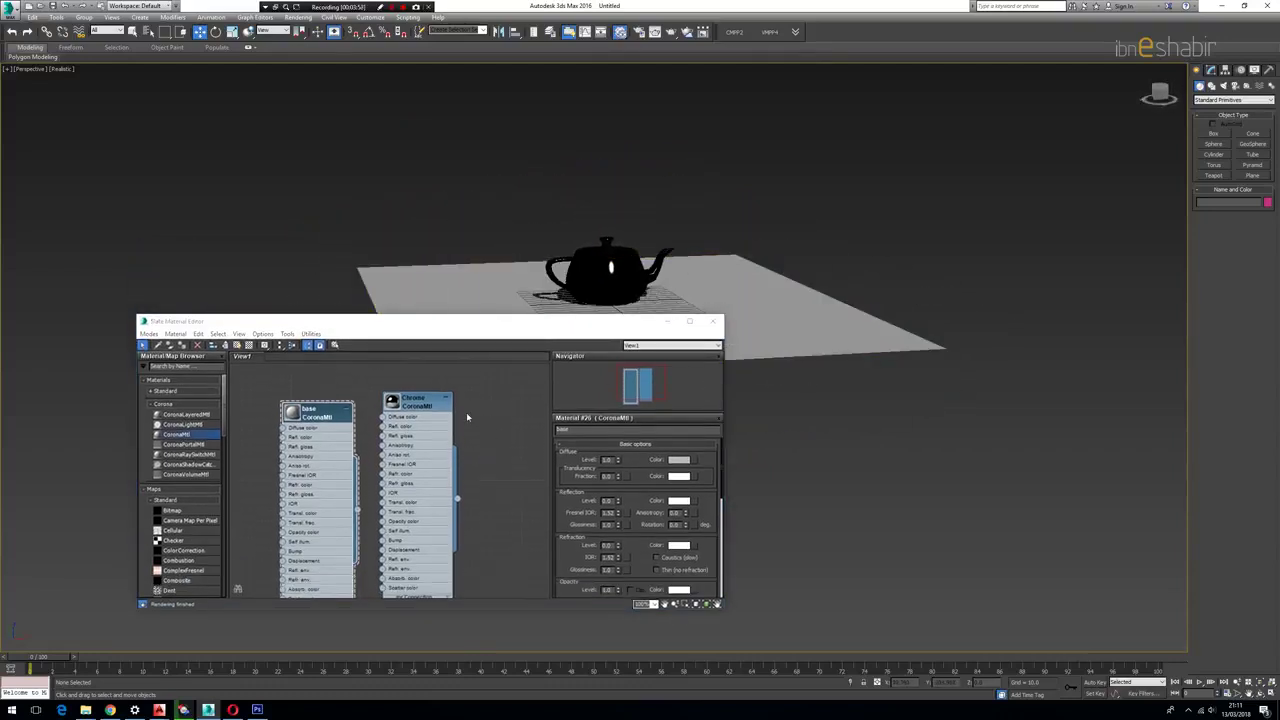
drag(330, 416, 330, 408)
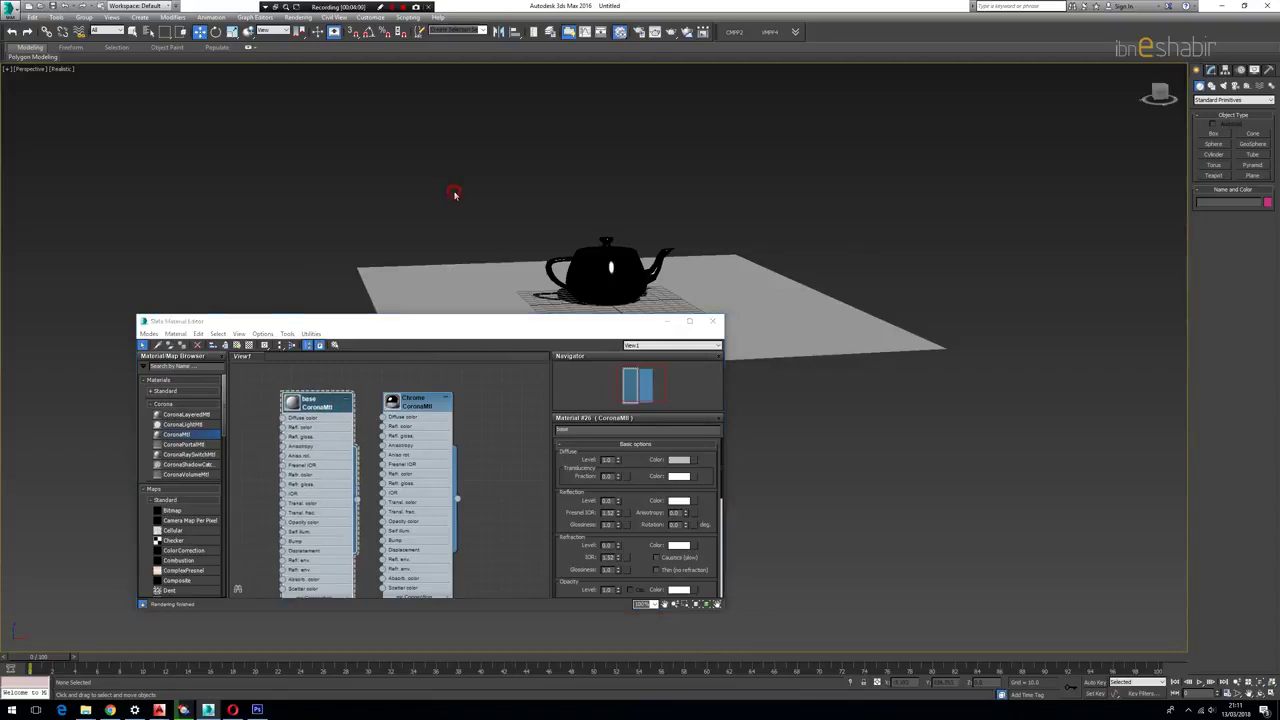
Step: Open the Environment and Effects dialog and copy the path of the hdrmaps_com_free_081 folder from File Explorer
key(8)
drag(306, 72, 914, 178)
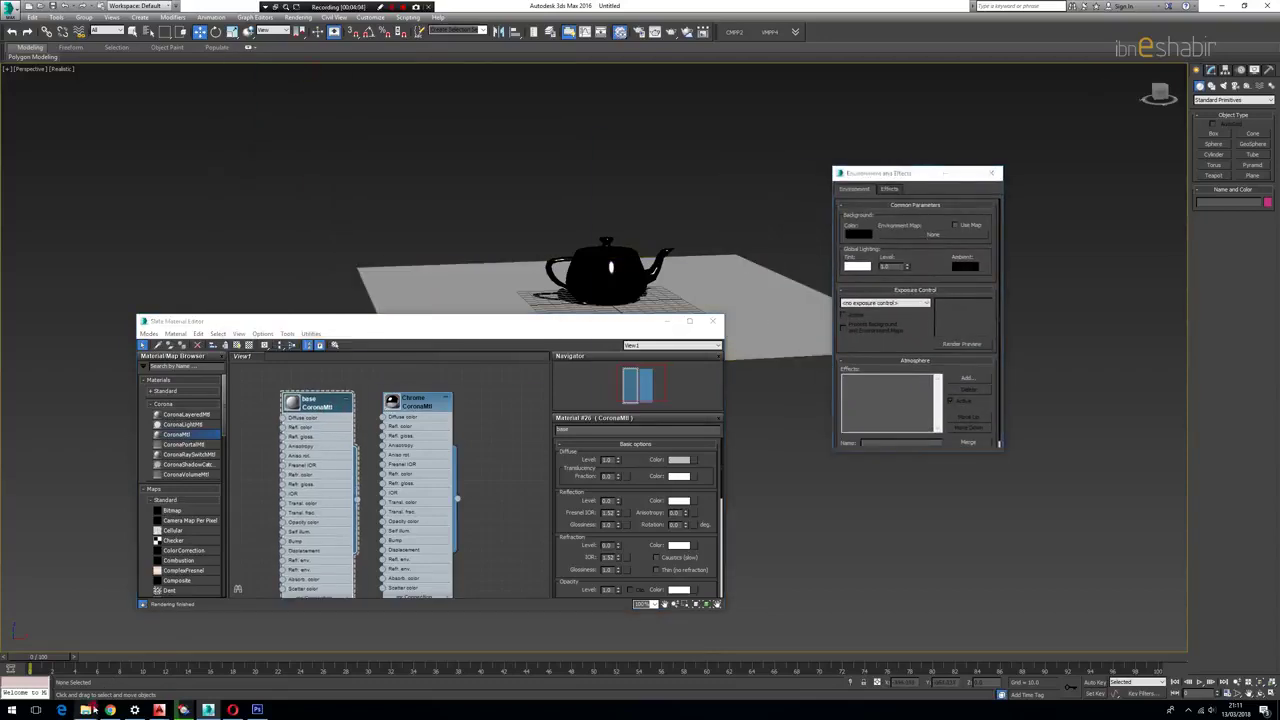
mouse_move(85, 709)
click(229, 675)
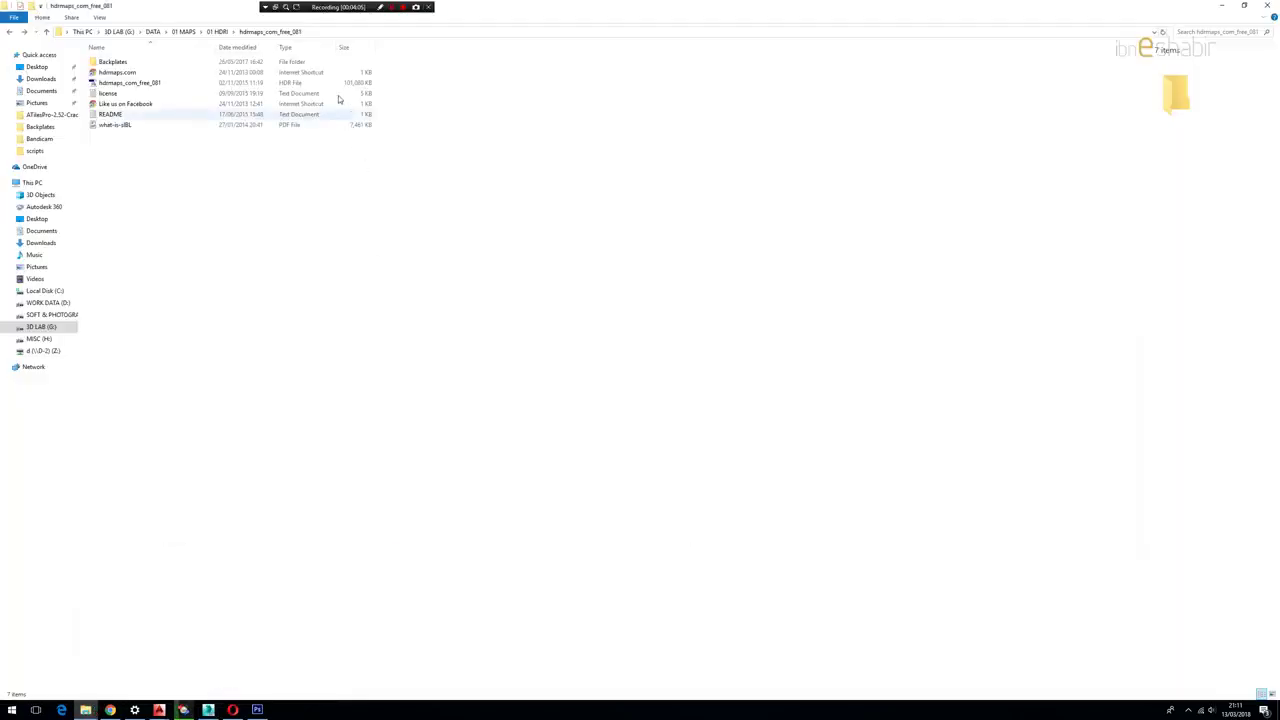
click(320, 31)
click(1221, 5)
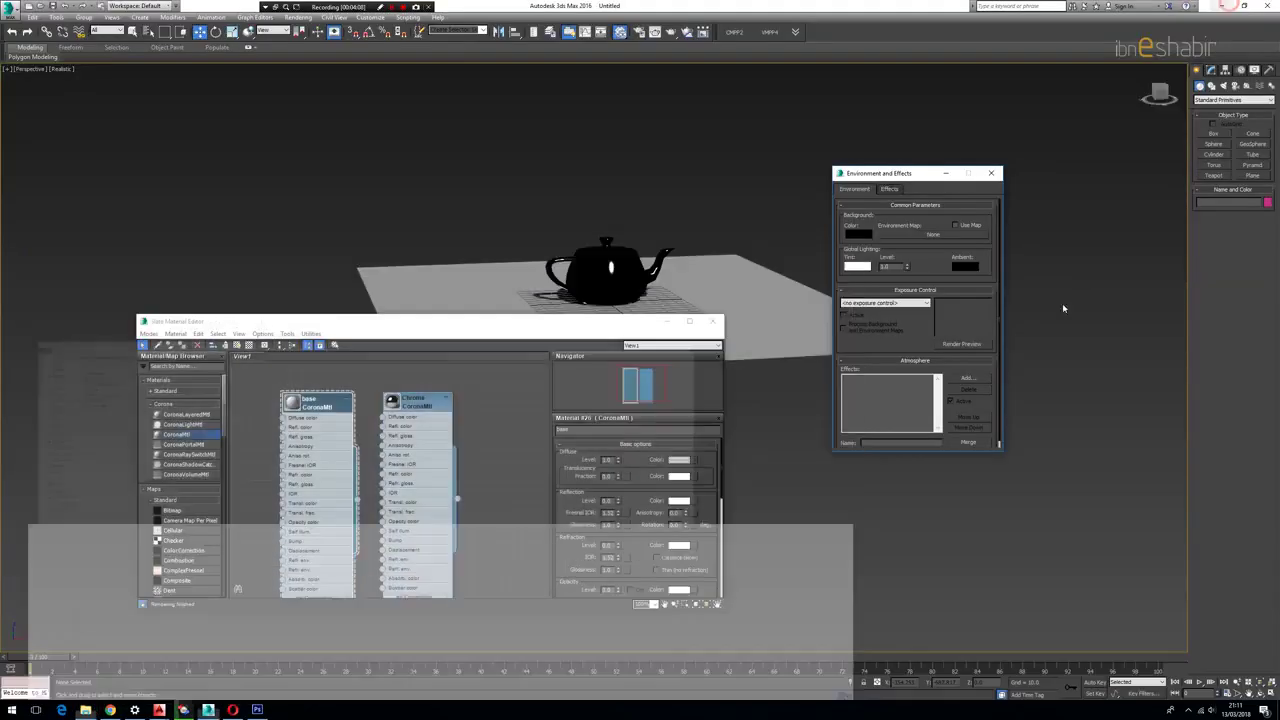
Step: Choose a Bitmap as the environment map and open the hdrmaps_com_free_081 HDR file from the copied folder path
click(932, 234)
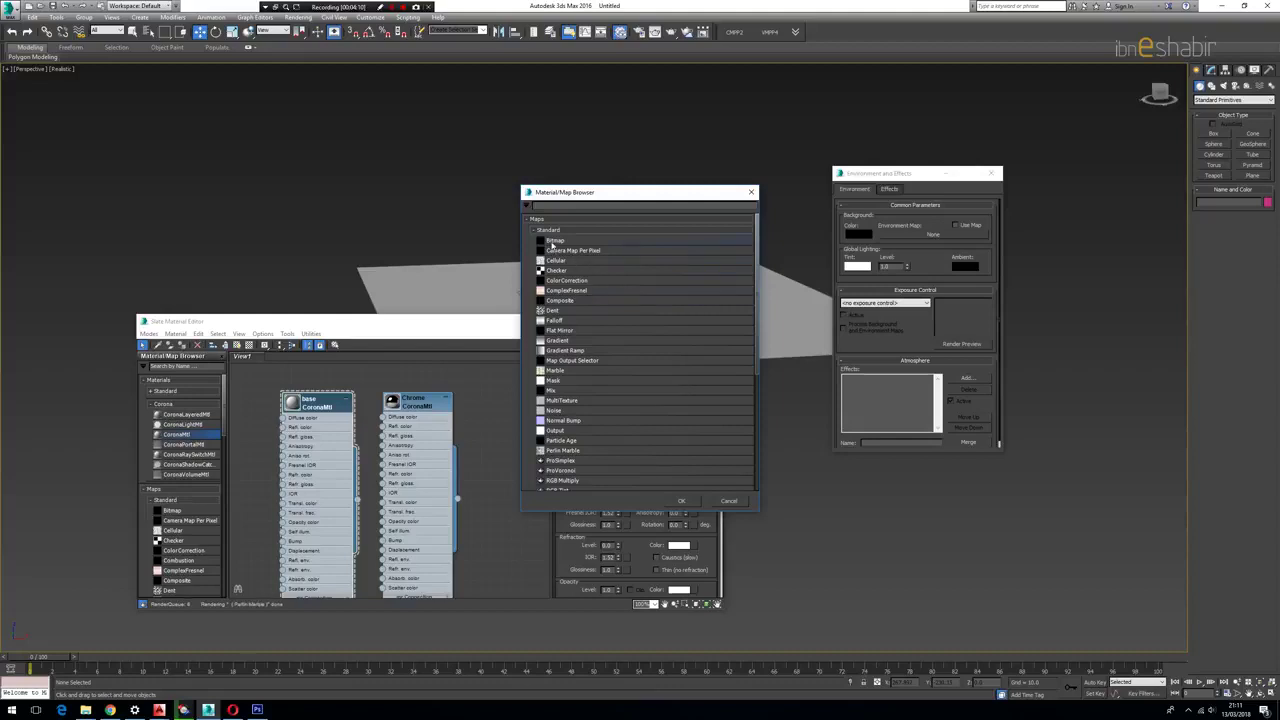
double_click(690, 241)
key(ctrl+v)
key(Return)
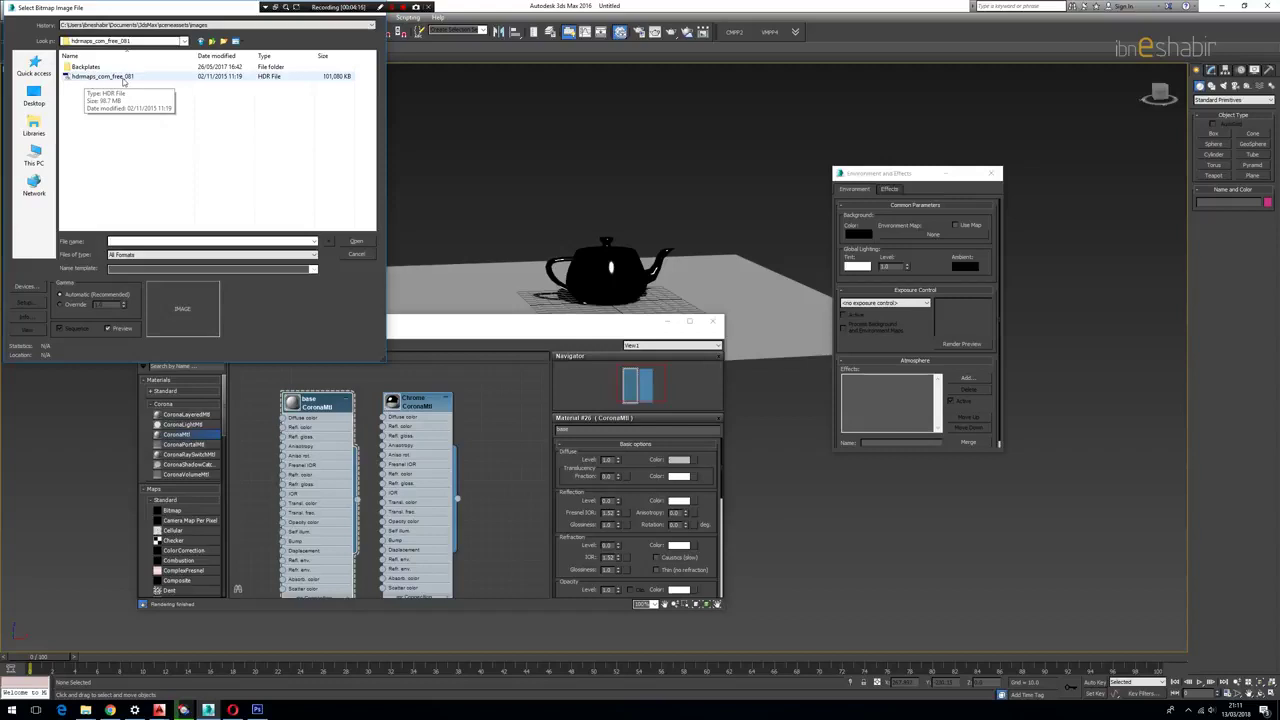
click(124, 78)
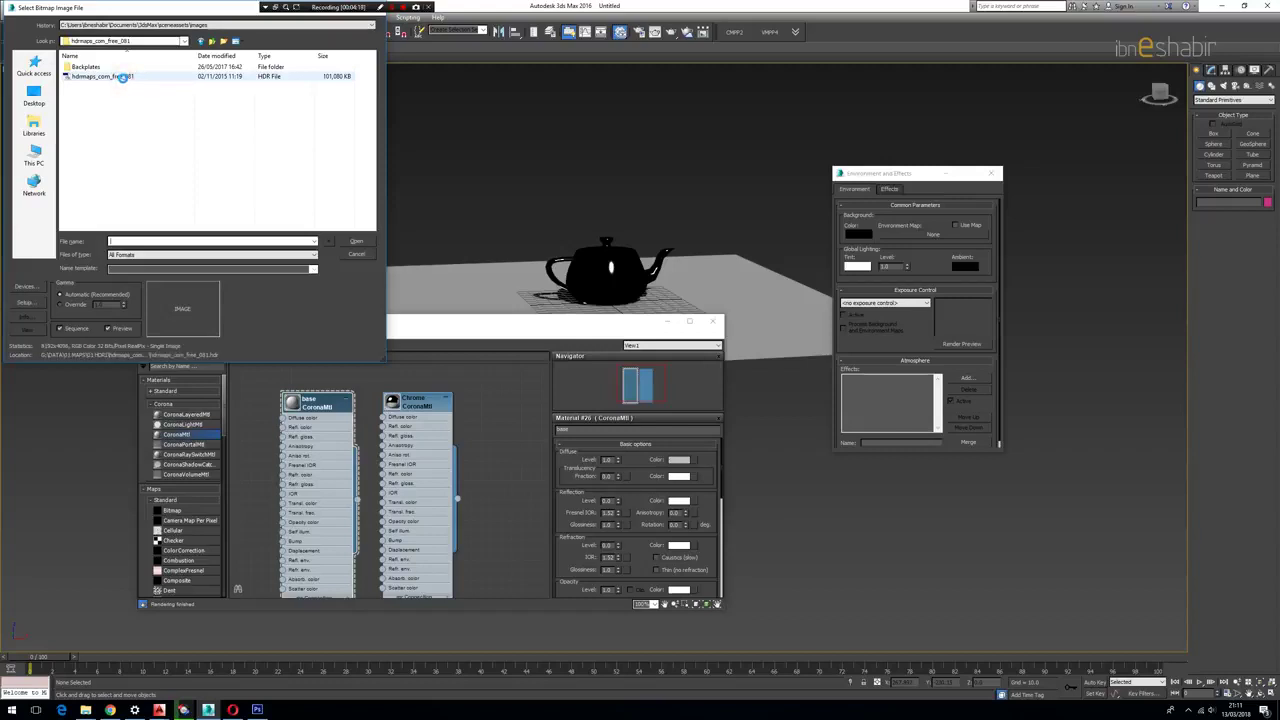
Step: Switch to the Chrome browser, look over the HDRMAPS home page and open the Interior HDRI category
click(232, 709)
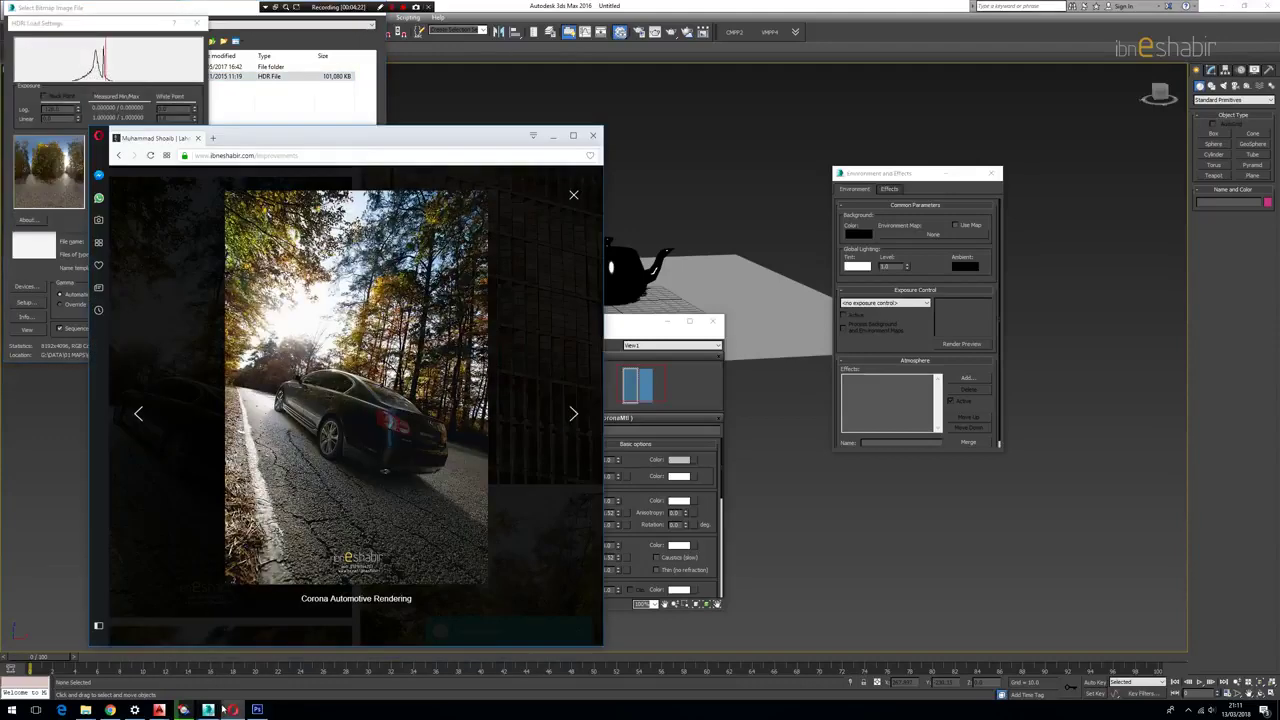
click(232, 709)
click(110, 709)
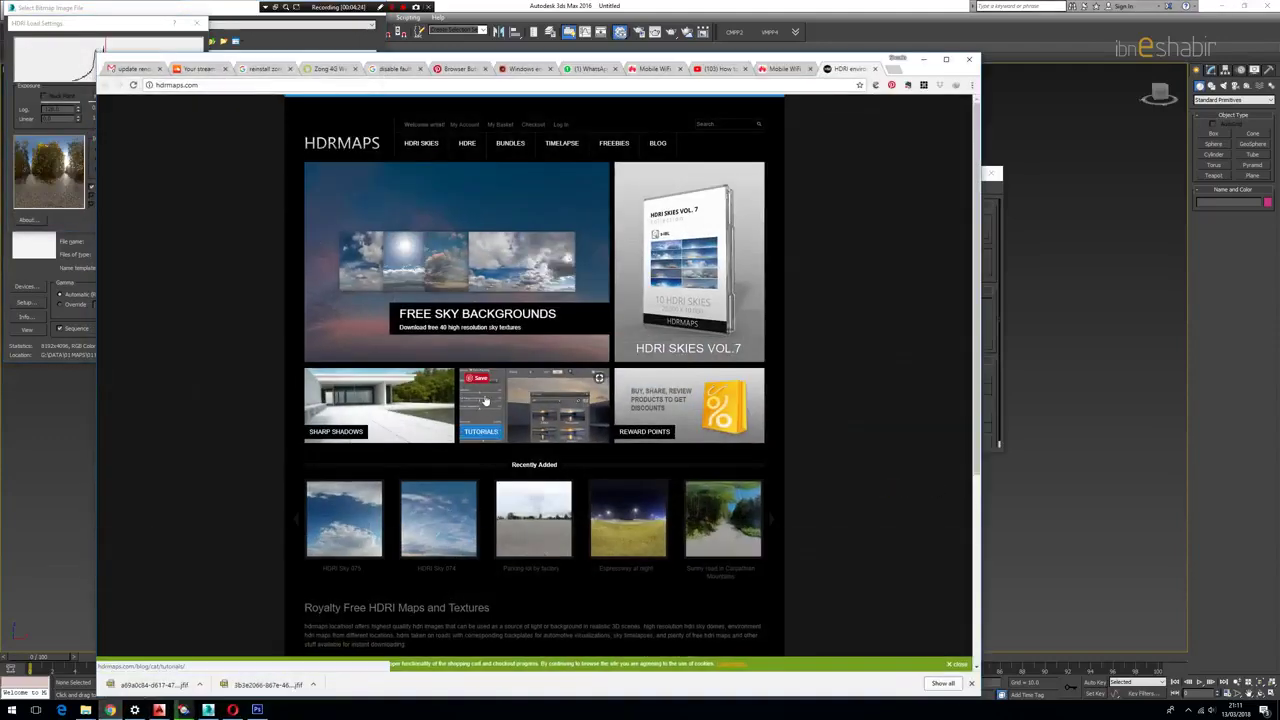
scroll(588, 337, down, 3)
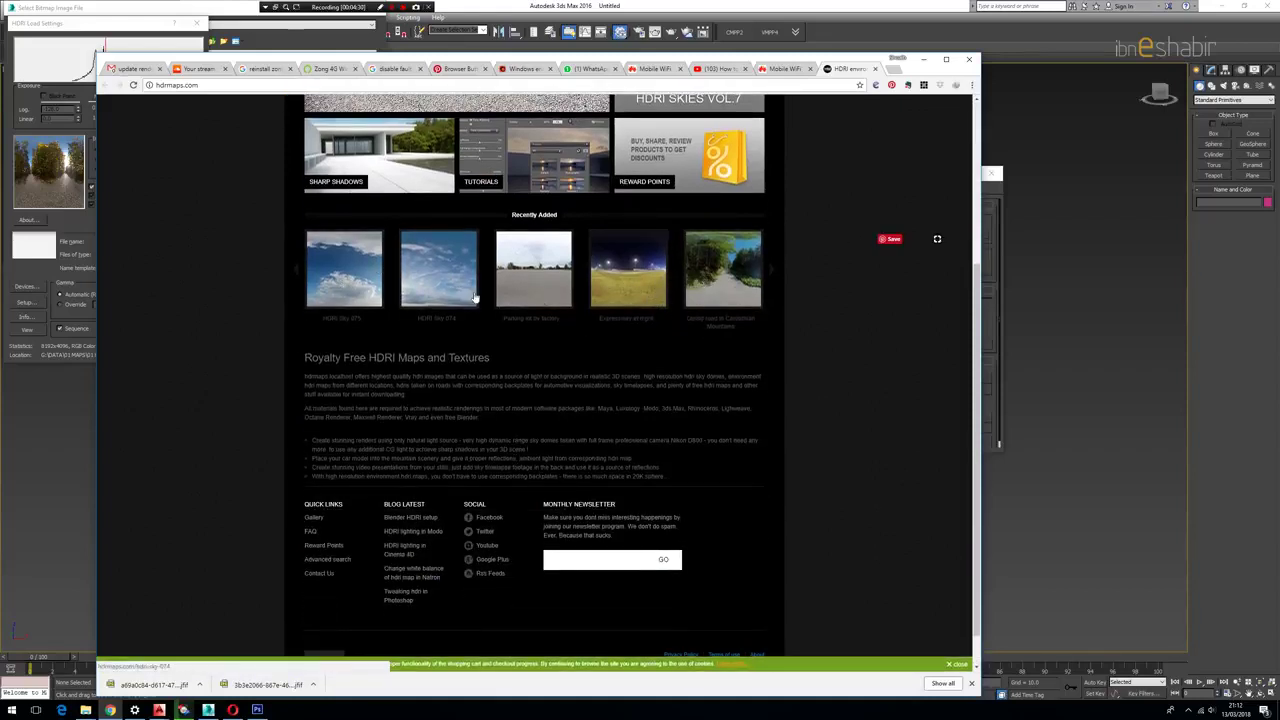
scroll(517, 328, down, 1)
scroll(517, 328, up, 6)
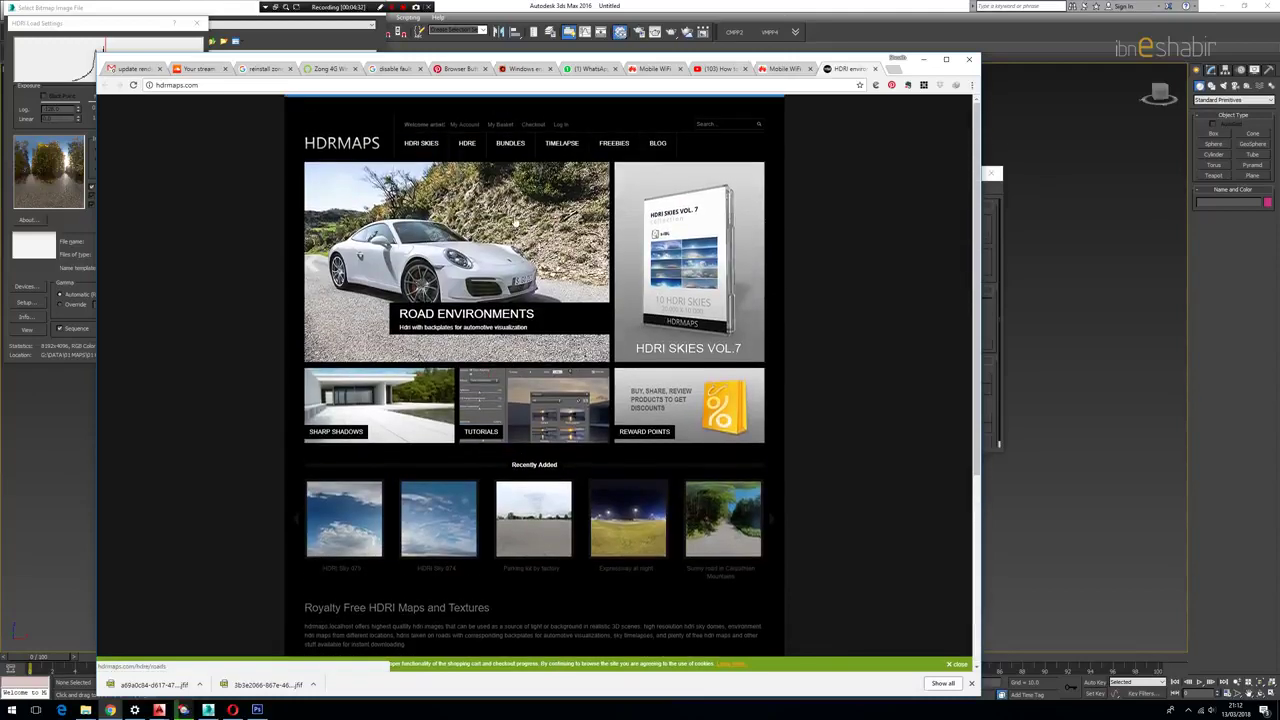
mouse_move(461, 147)
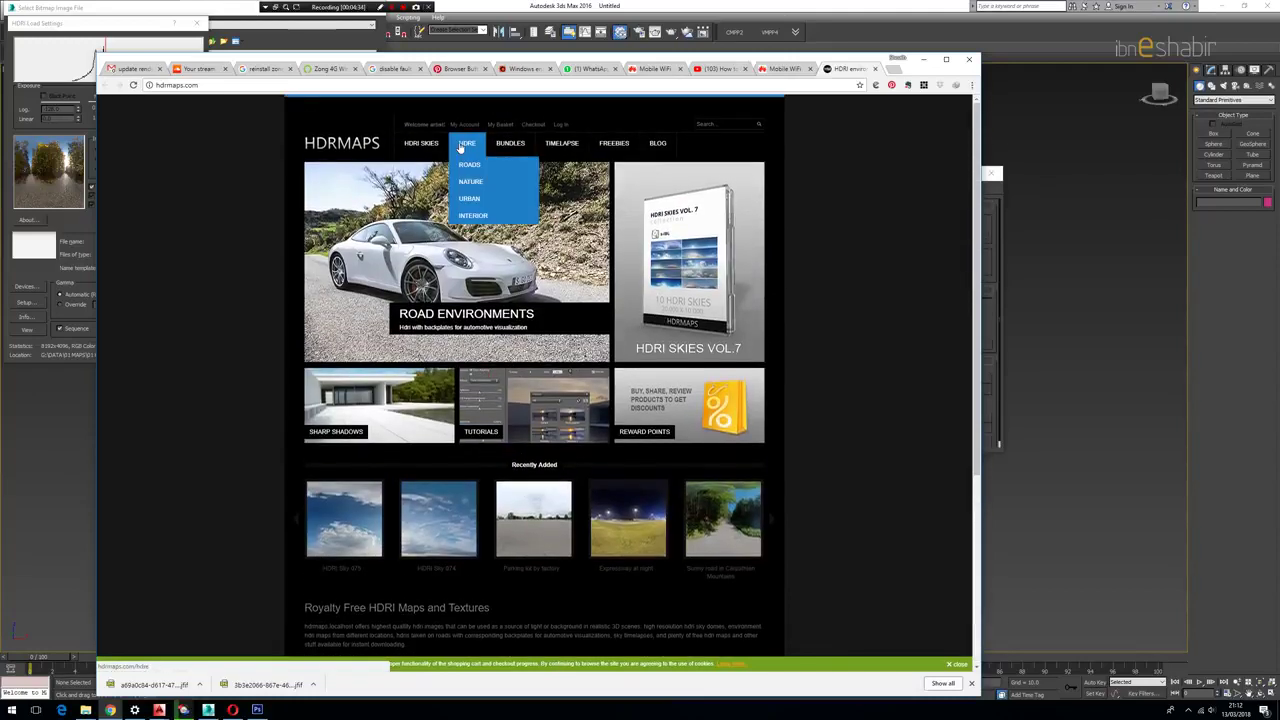
click(477, 216)
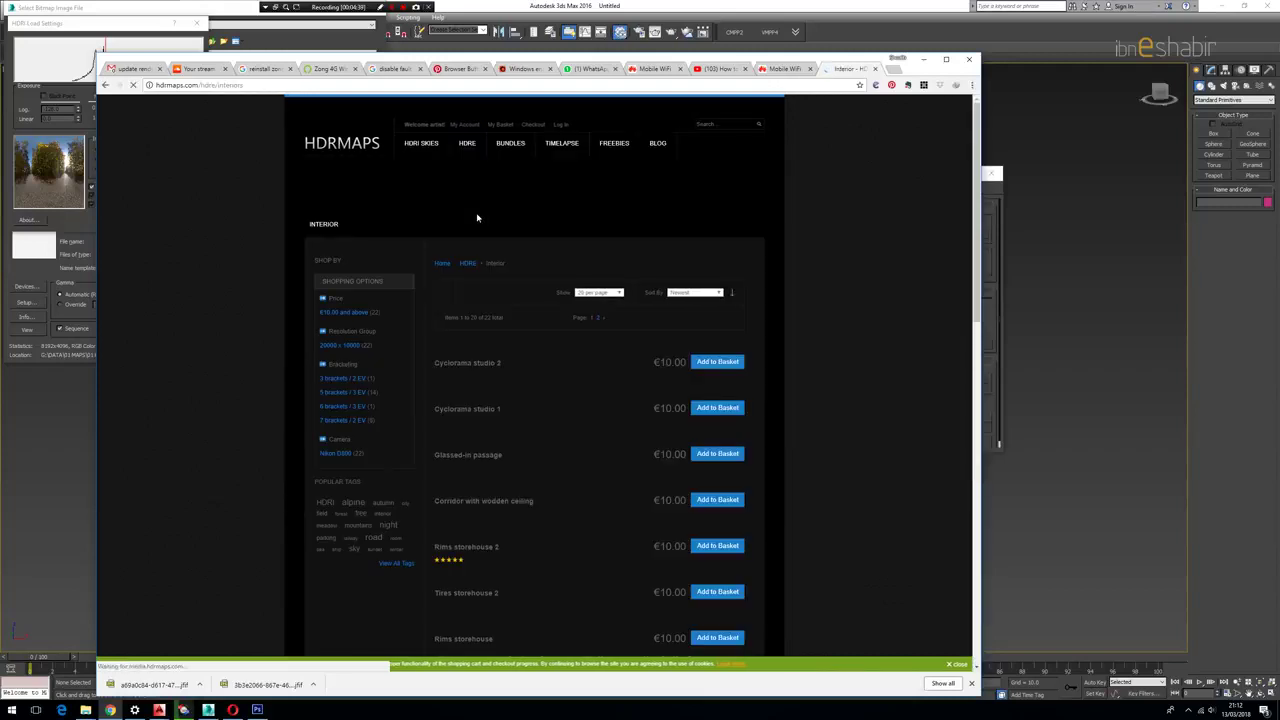
Step: Browse the interior HDRI listings and check their previews and prices
scroll(598, 428, down, 3)
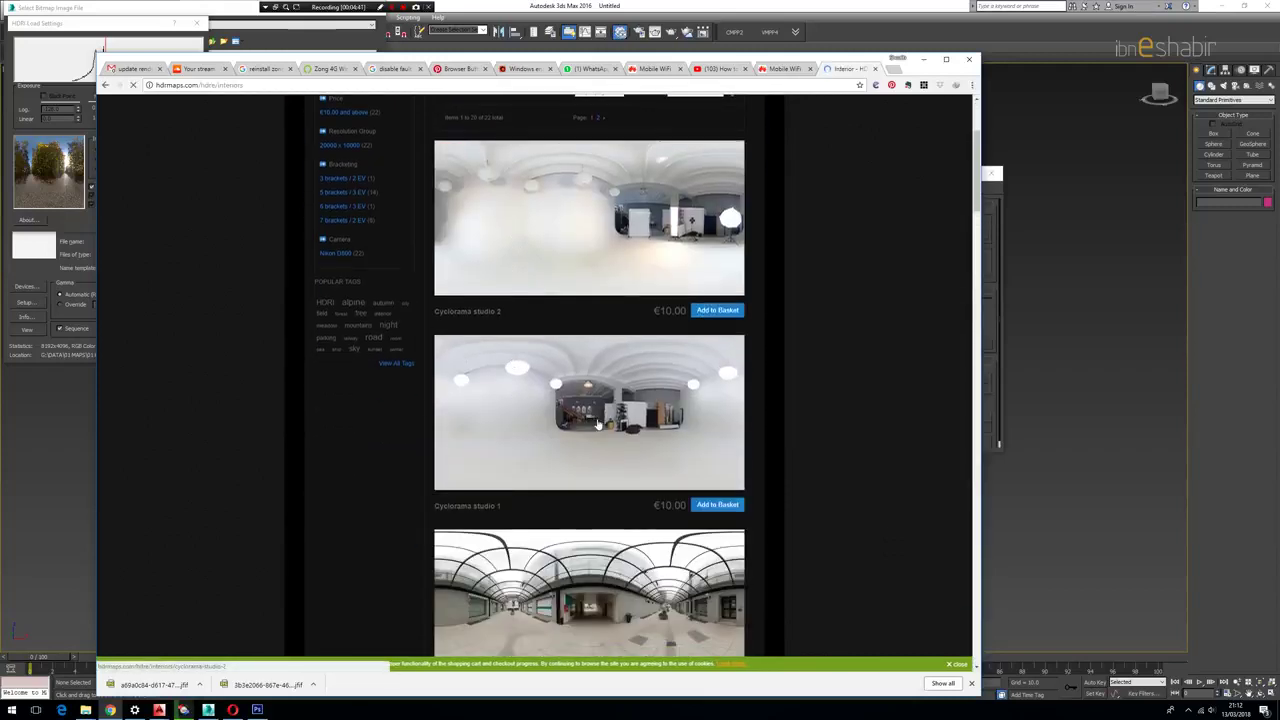
scroll(598, 428, down, 1)
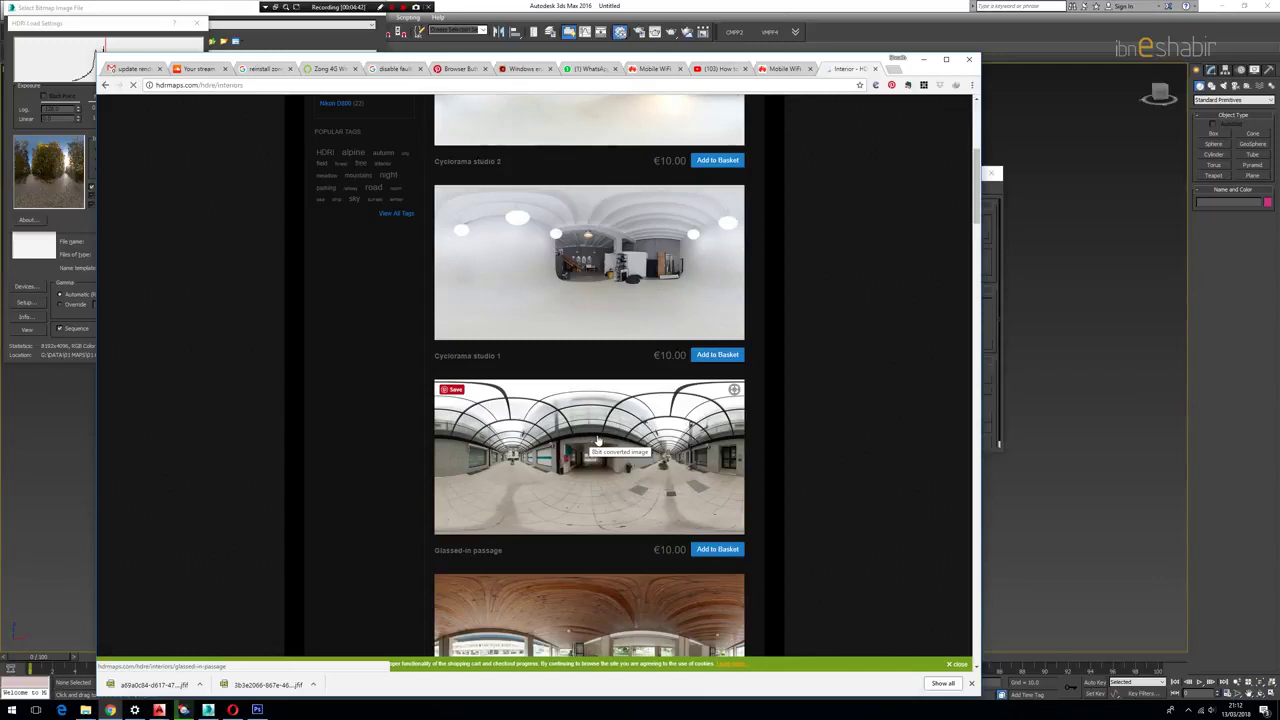
scroll(598, 440, down, 2)
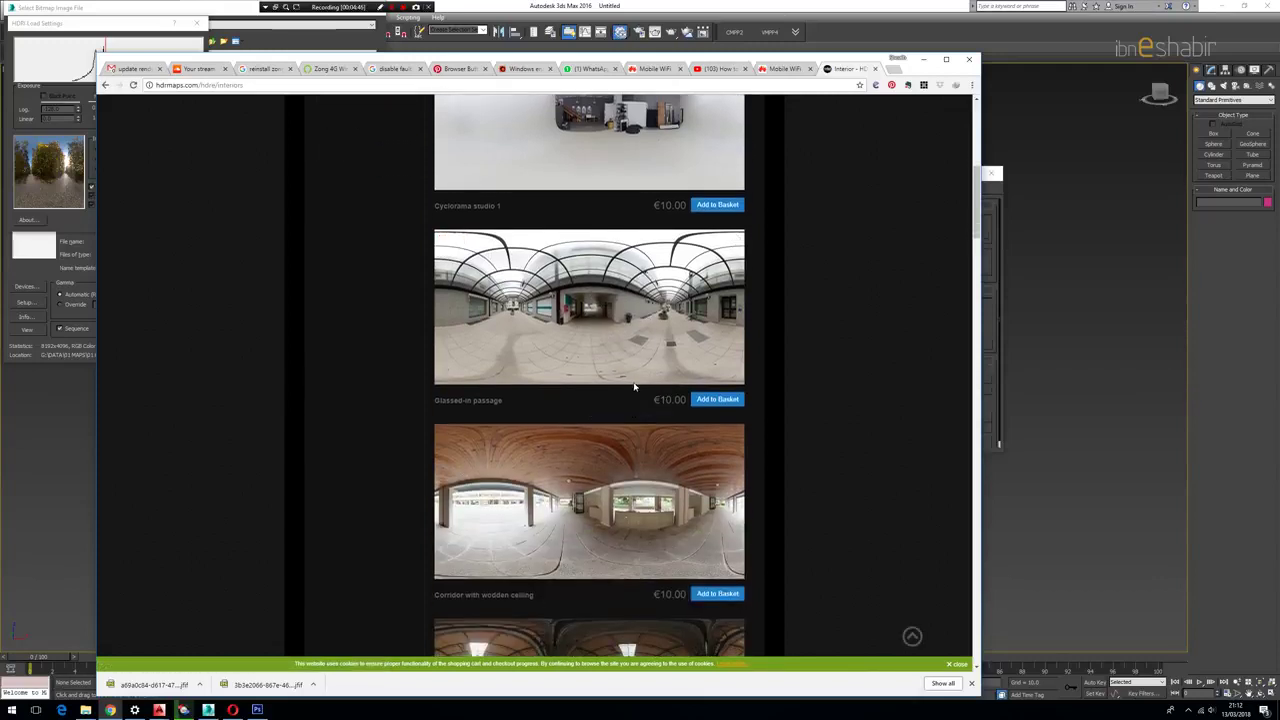
scroll(630, 383, down, 4)
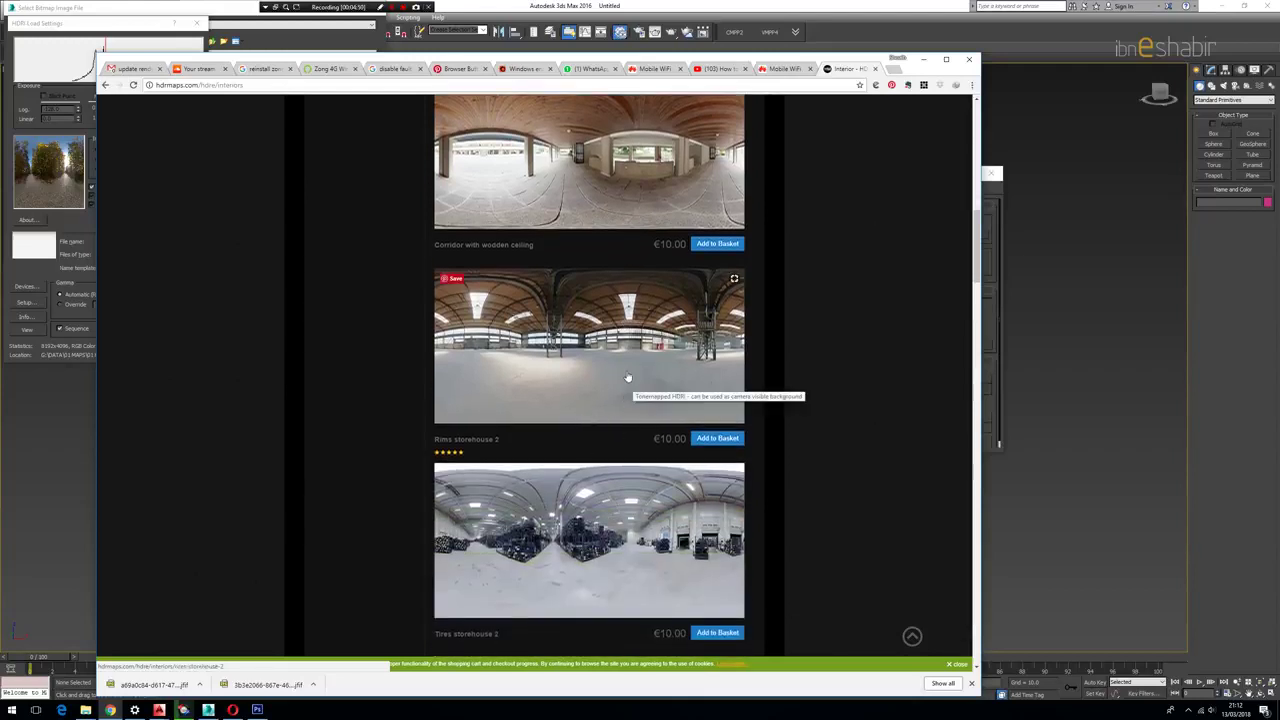
scroll(635, 374, down, 6)
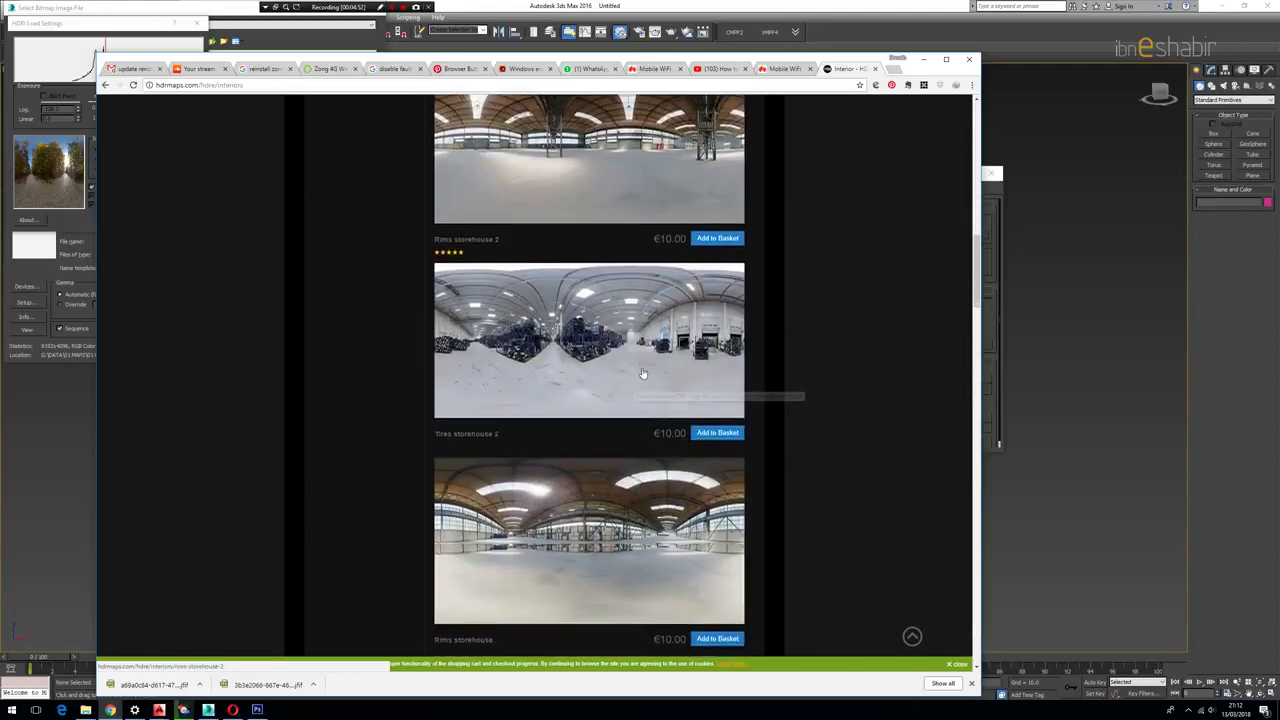
scroll(643, 373, down, 9)
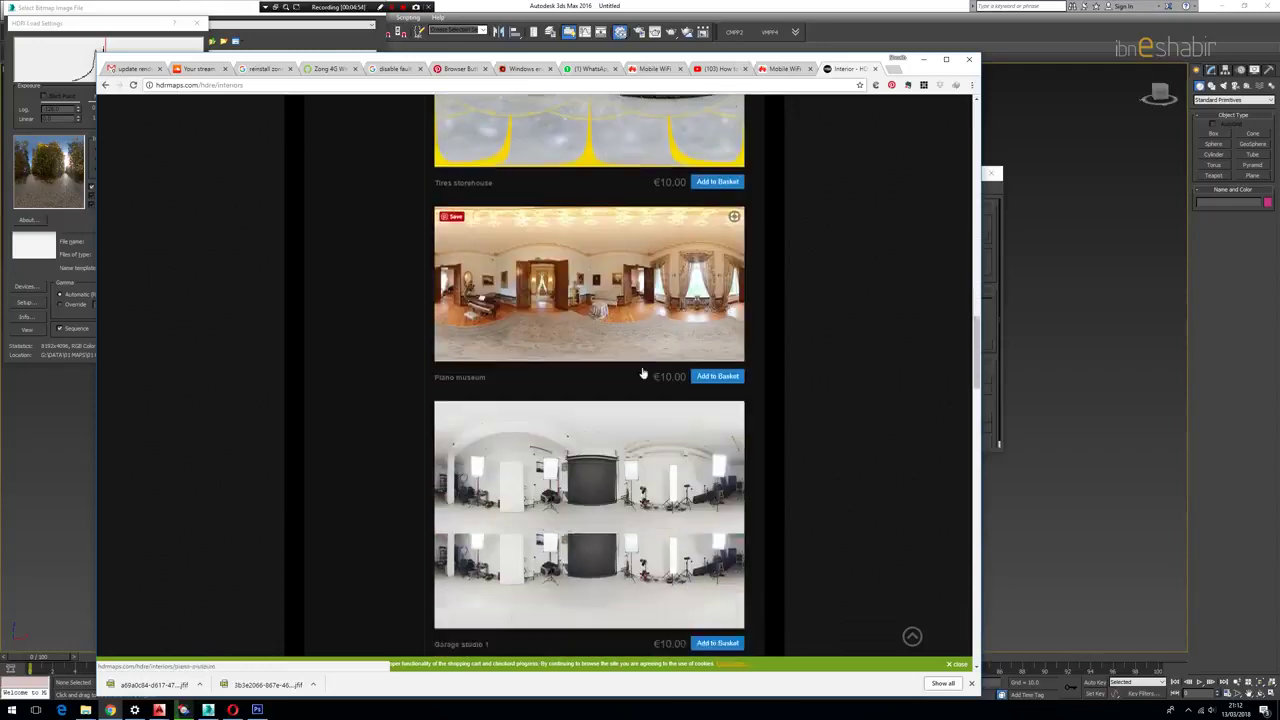
scroll(643, 373, down, 10)
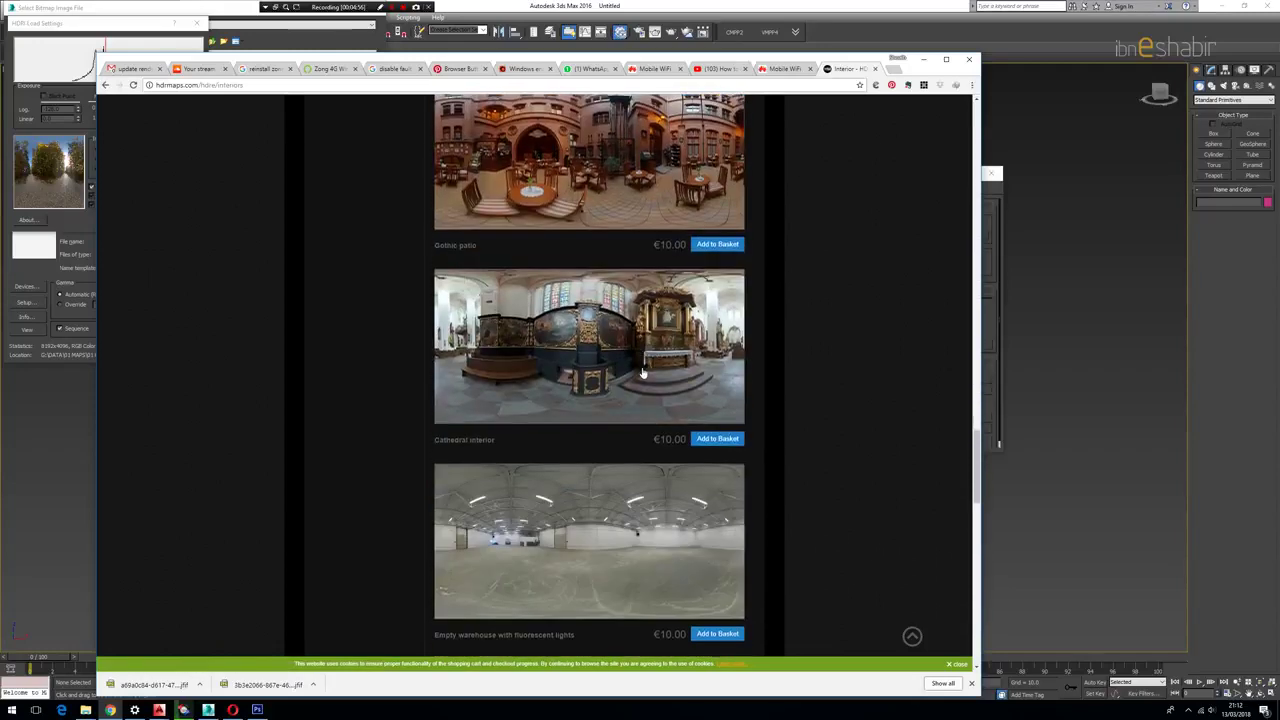
scroll(643, 373, down, 9)
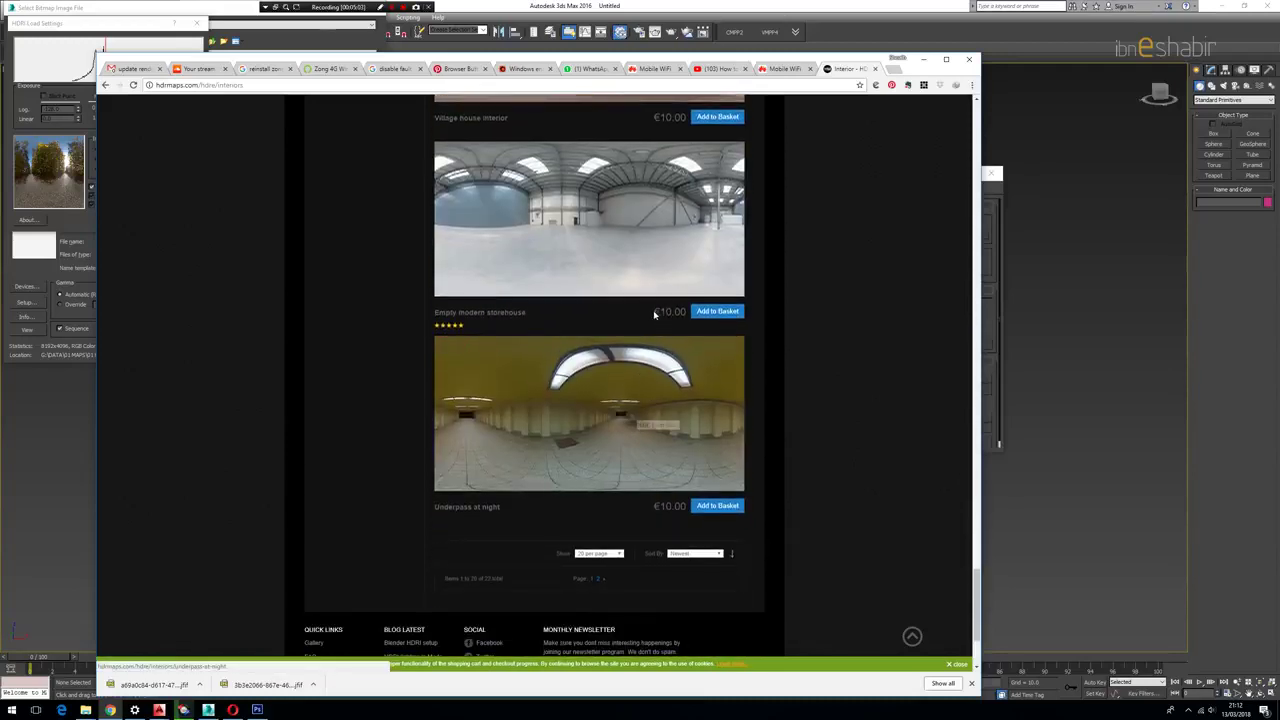
drag(652, 311, 684, 312)
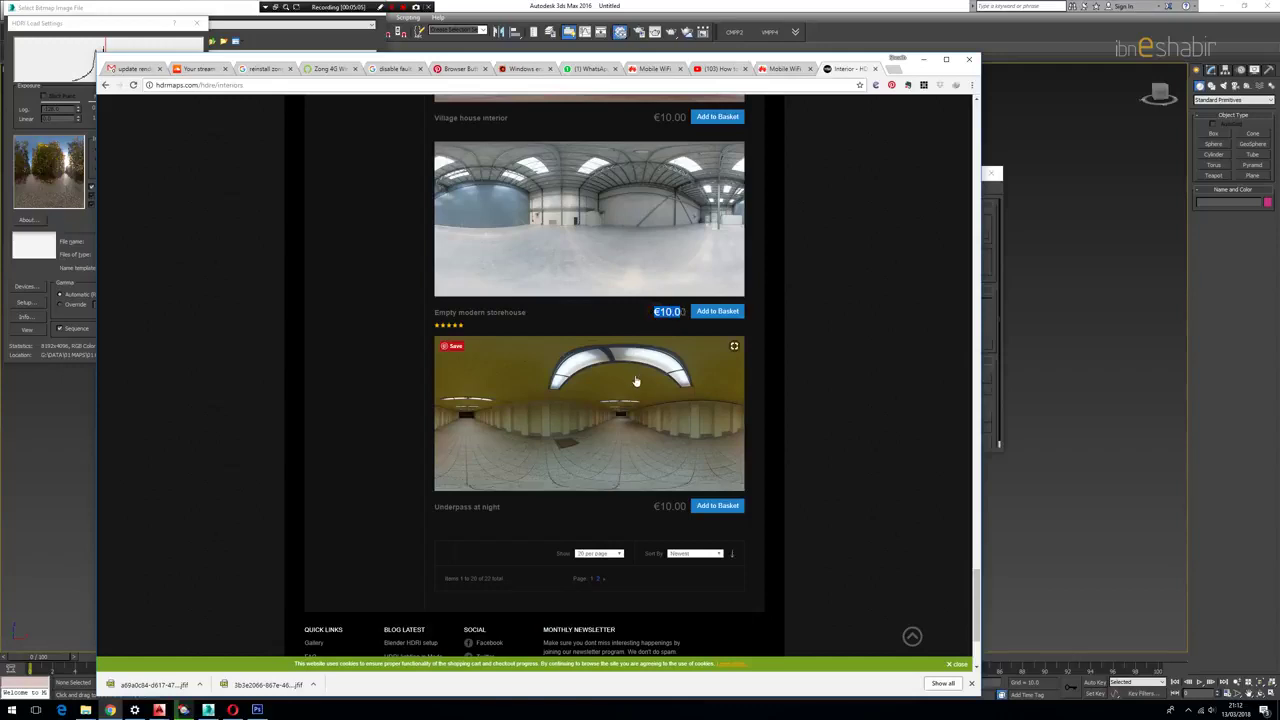
scroll(643, 415, up, 3)
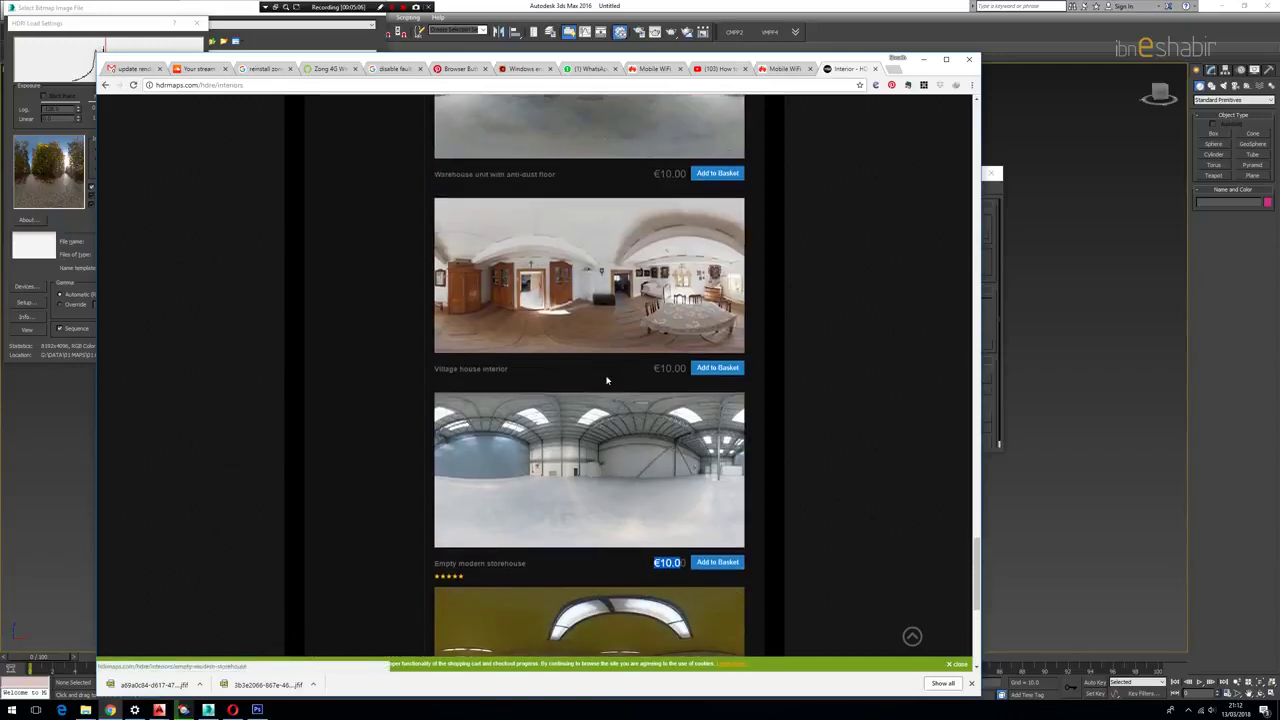
Step: Examine the Village house interior product page with its backplate images and return to the interior listings
click(606, 318)
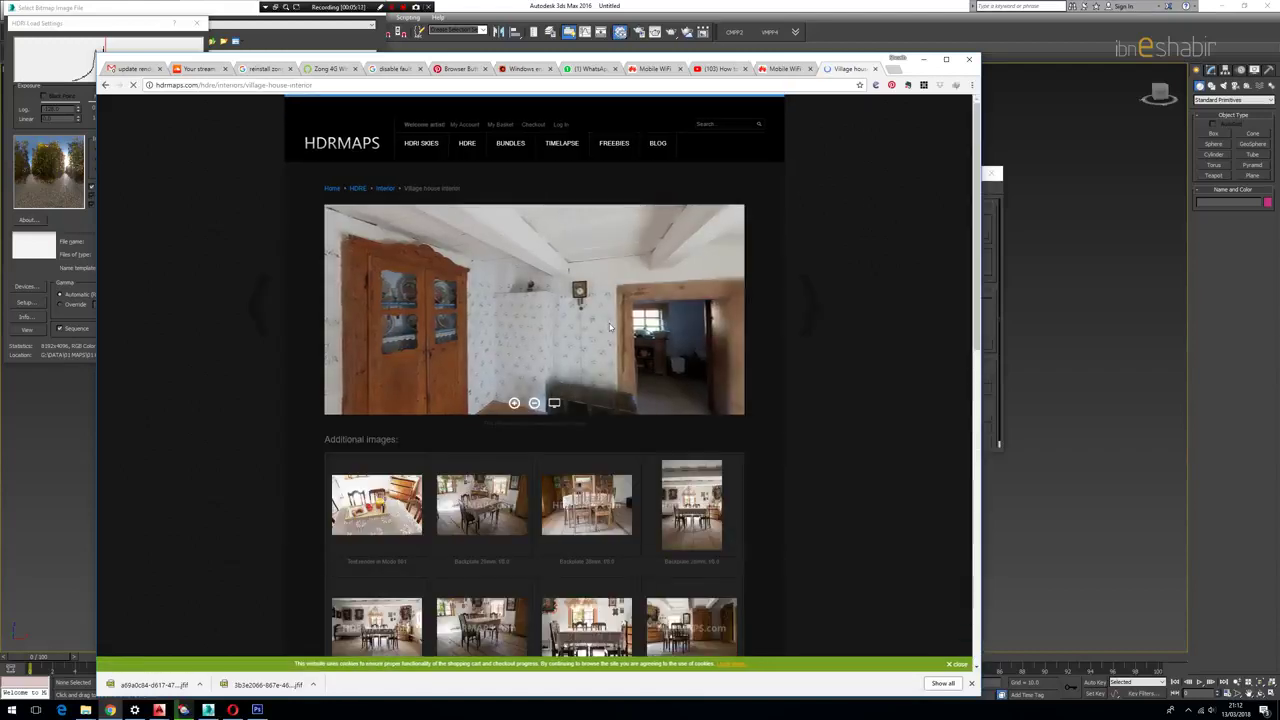
scroll(495, 567, down, 1)
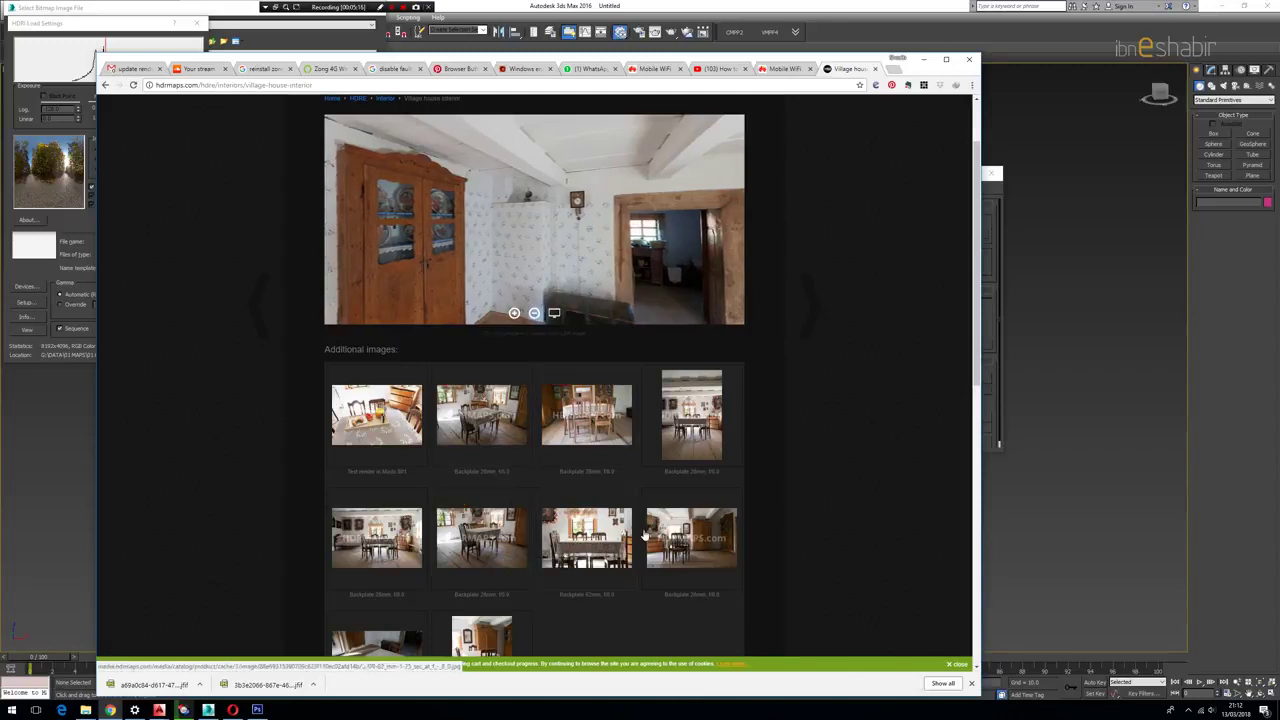
scroll(503, 550, down, 2)
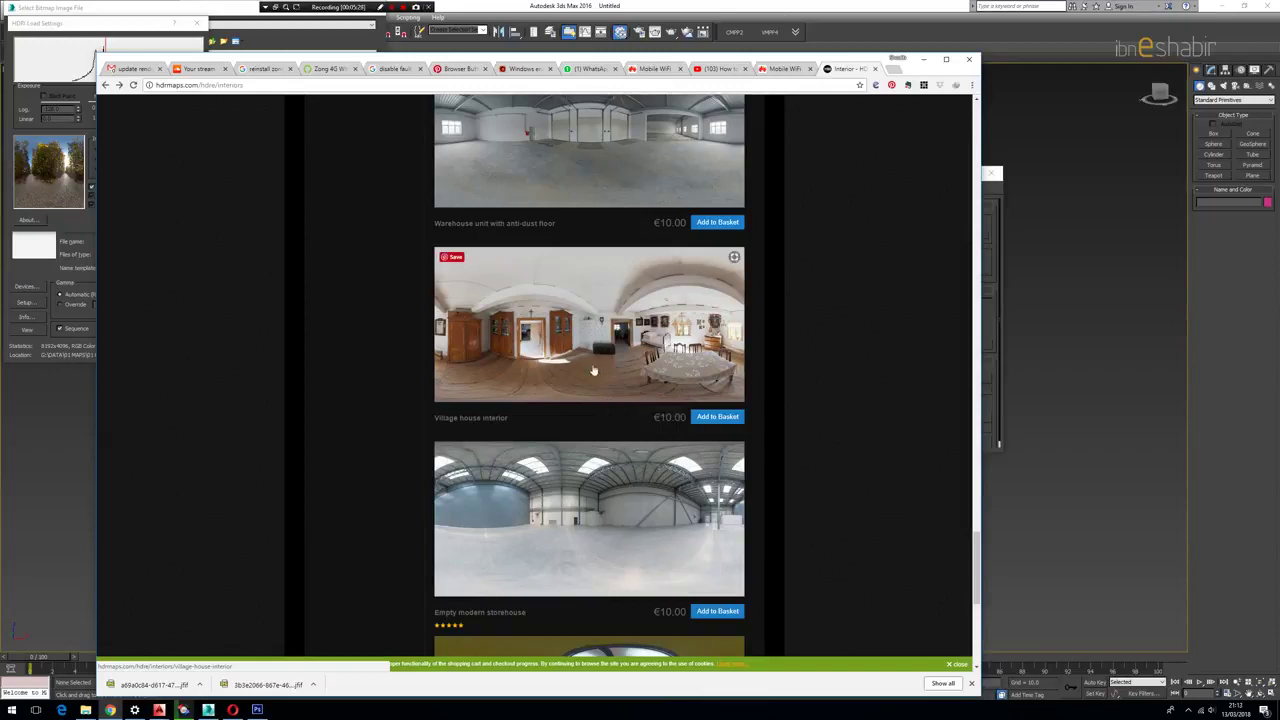
scroll(576, 348, down, 3)
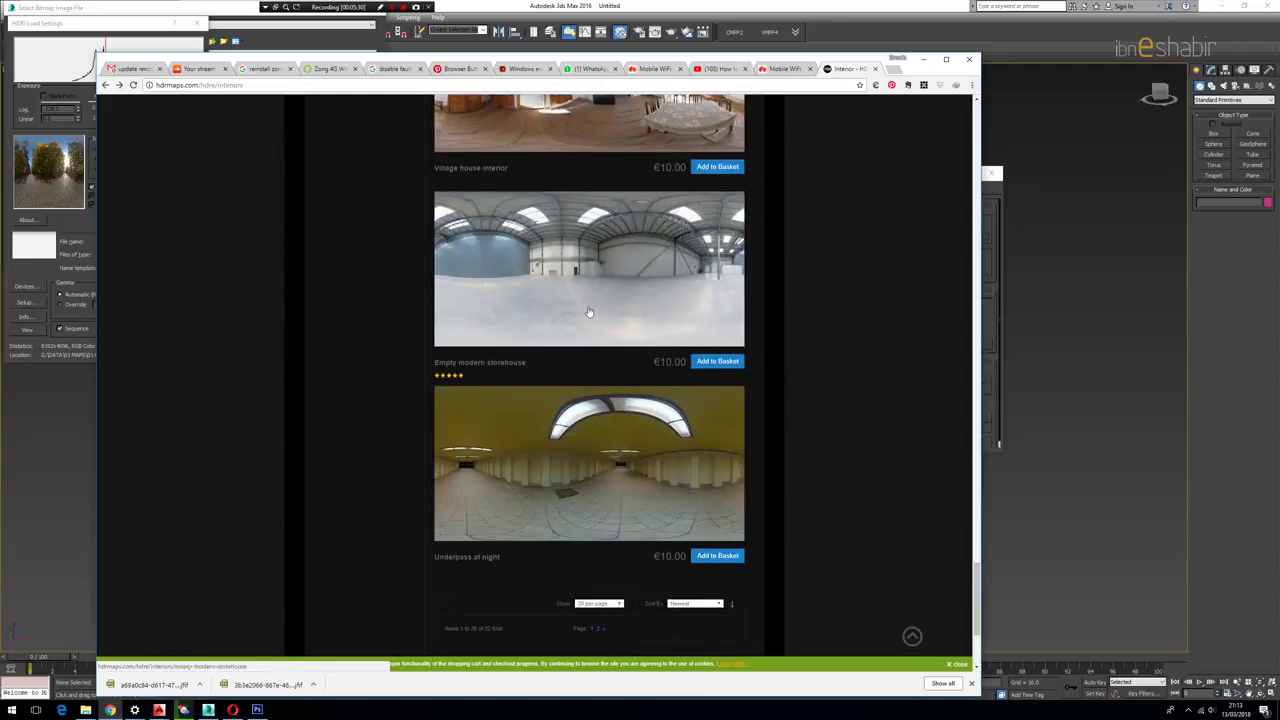
Step: Examine the Empty modern storehouse product page and its backplate images, and leave the browser for 3ds Max
click(589, 311)
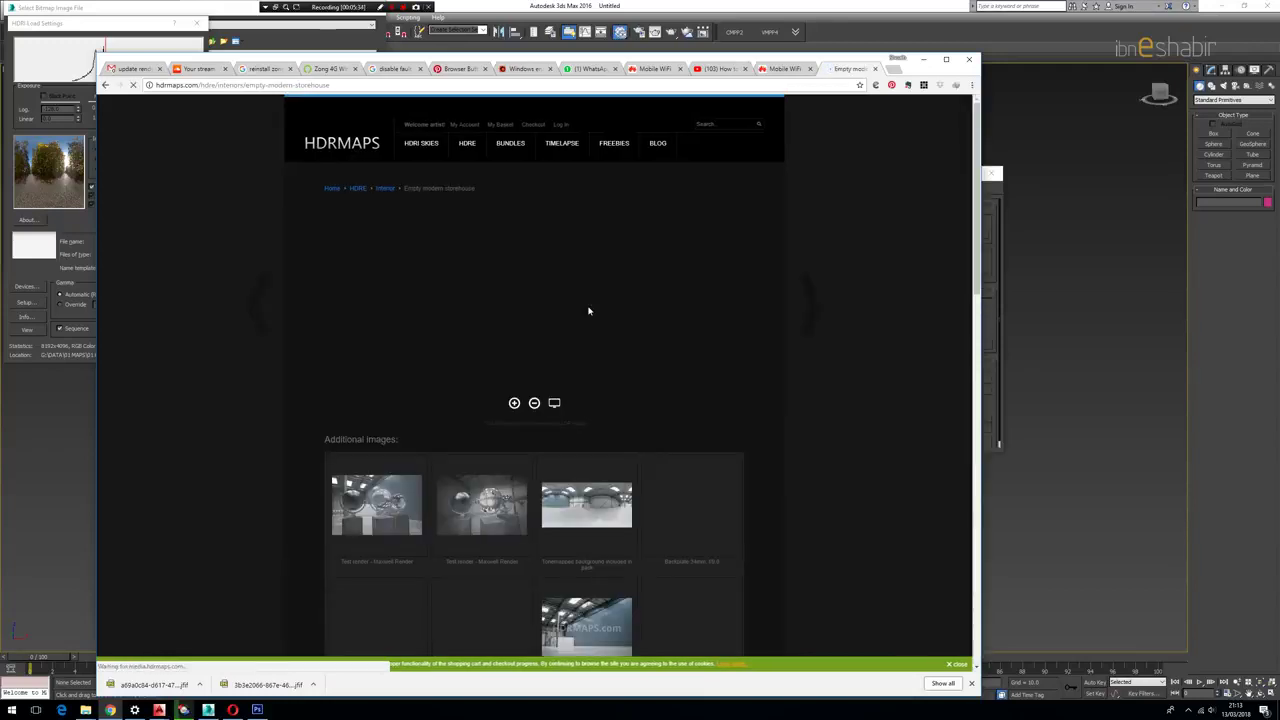
scroll(623, 383, down, 1)
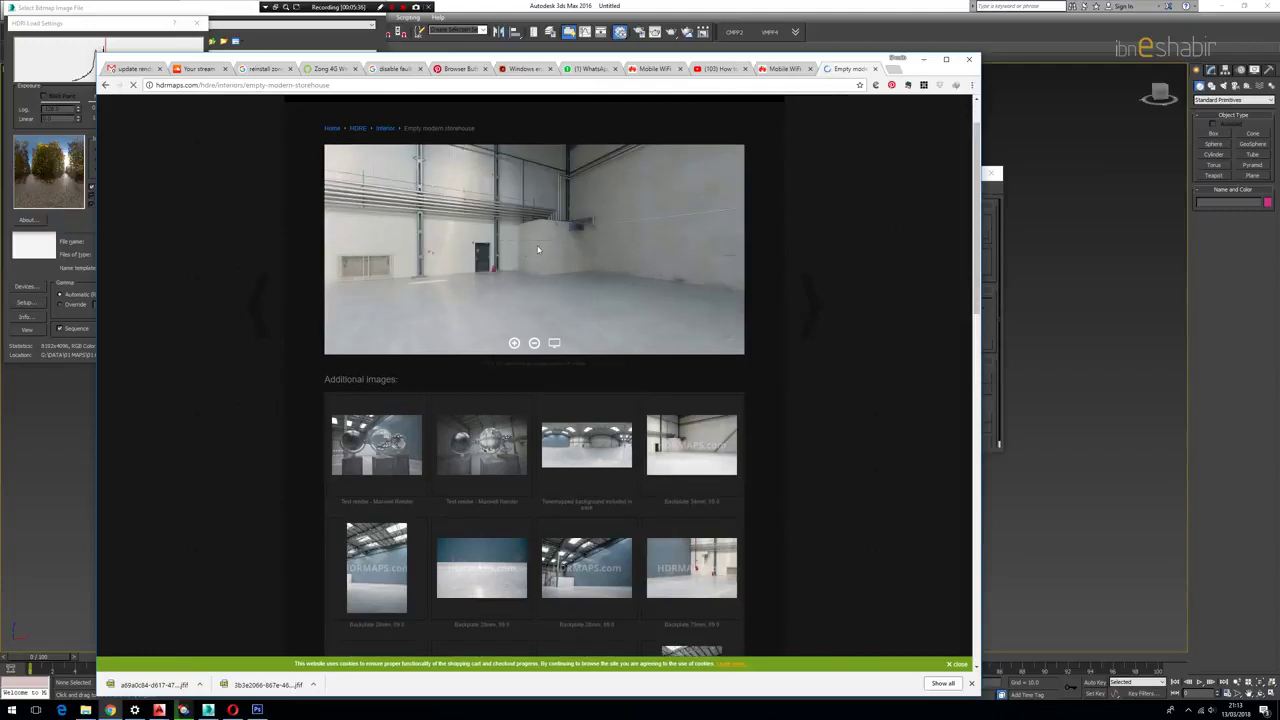
scroll(591, 333, down, 1)
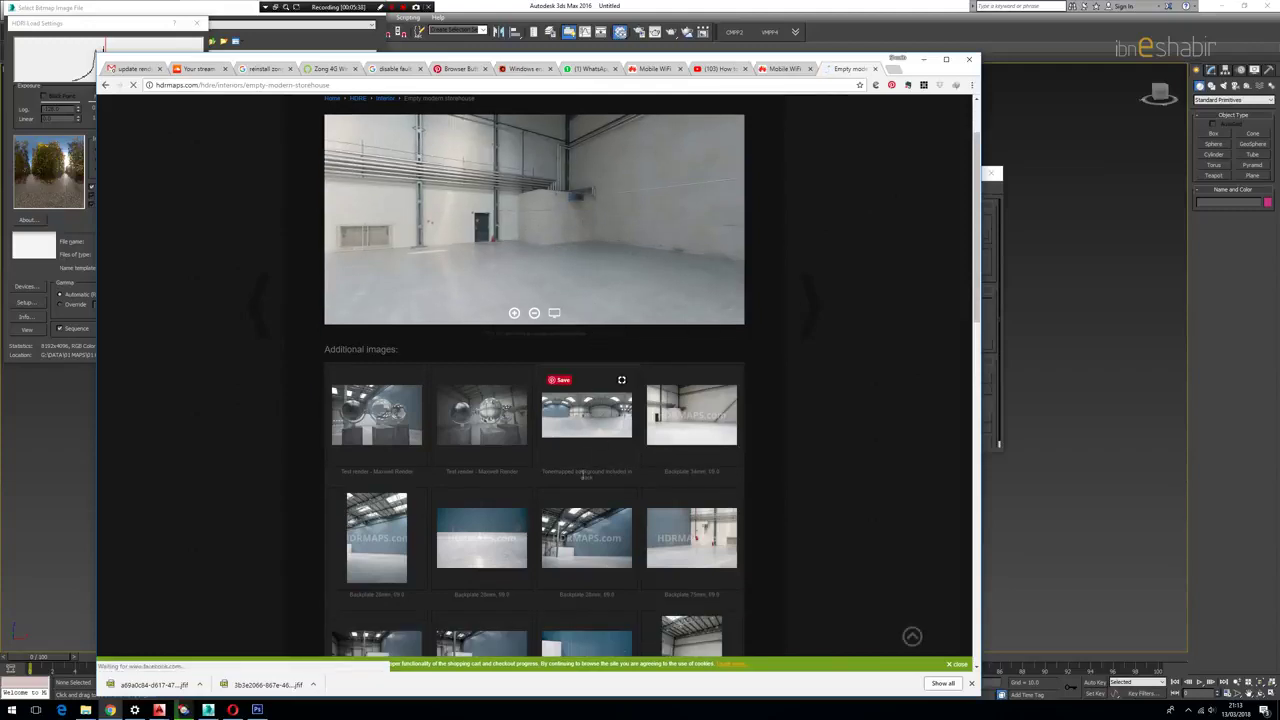
scroll(591, 491, down, 2)
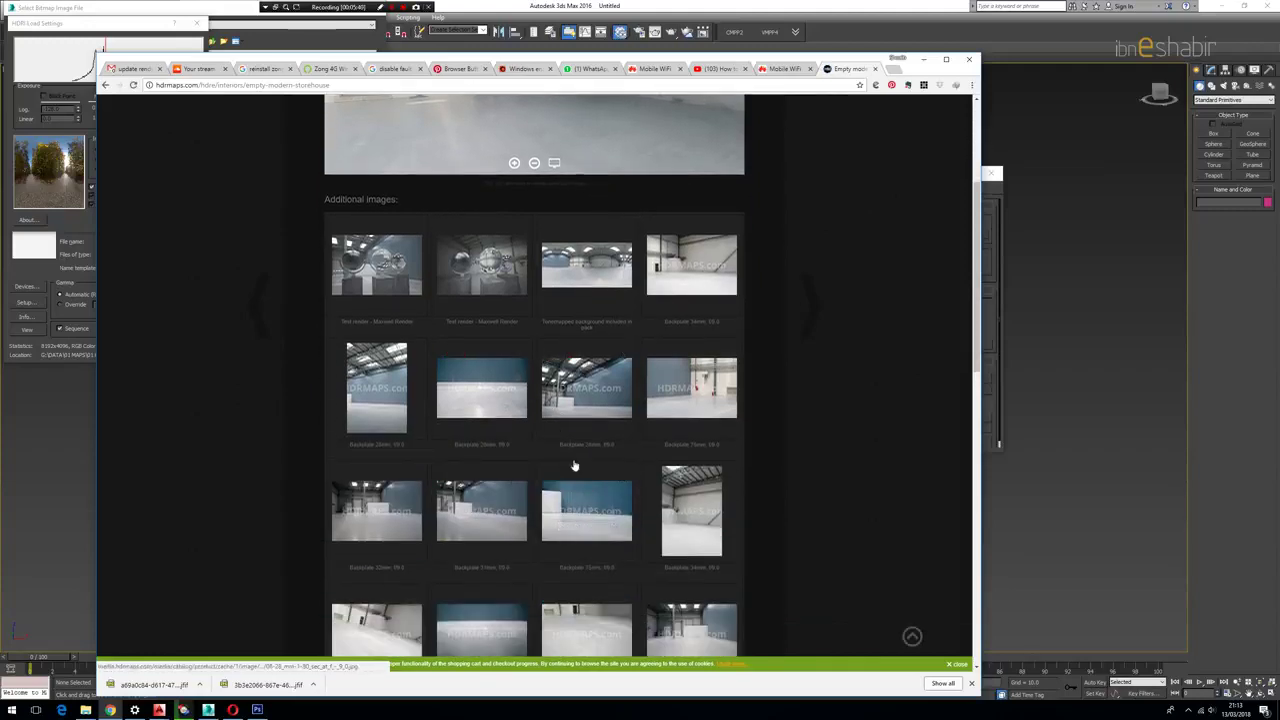
scroll(574, 465, down, 2)
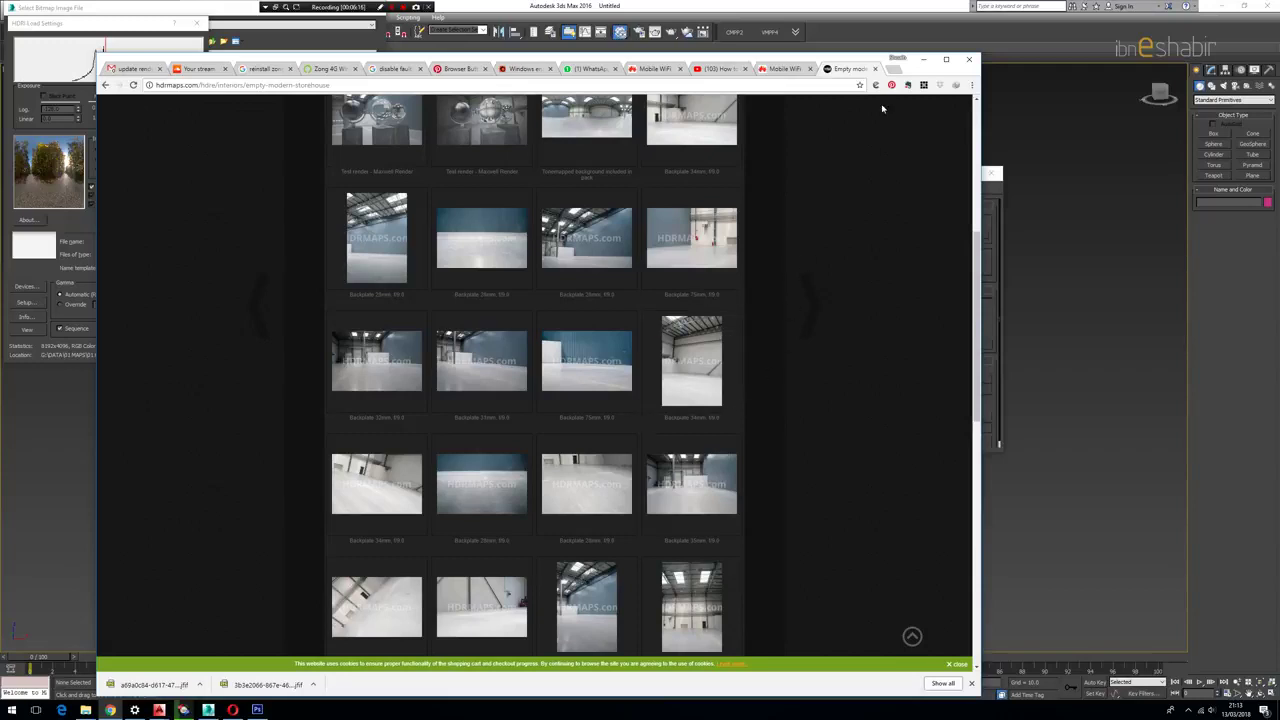
click(923, 61)
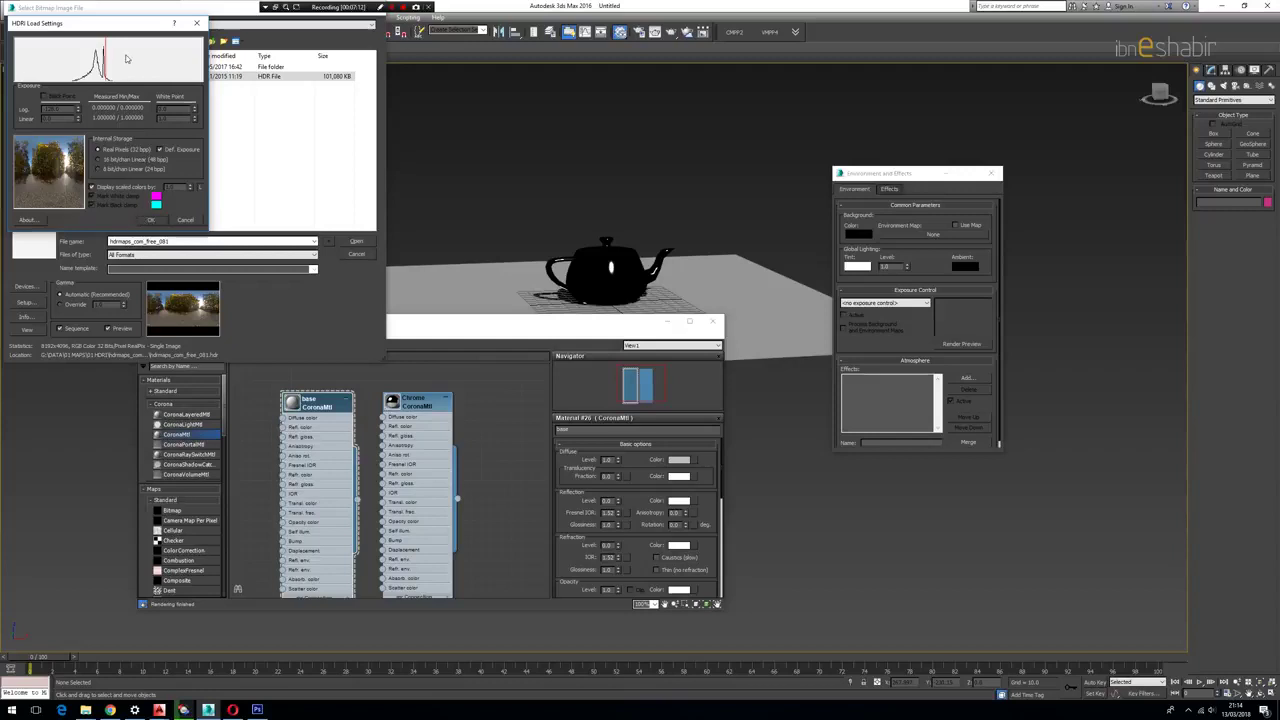
Step: Accept the HDRI load settings and place the environment map in the Slate Material Editor as an instance, showing its parameters
click(153, 221)
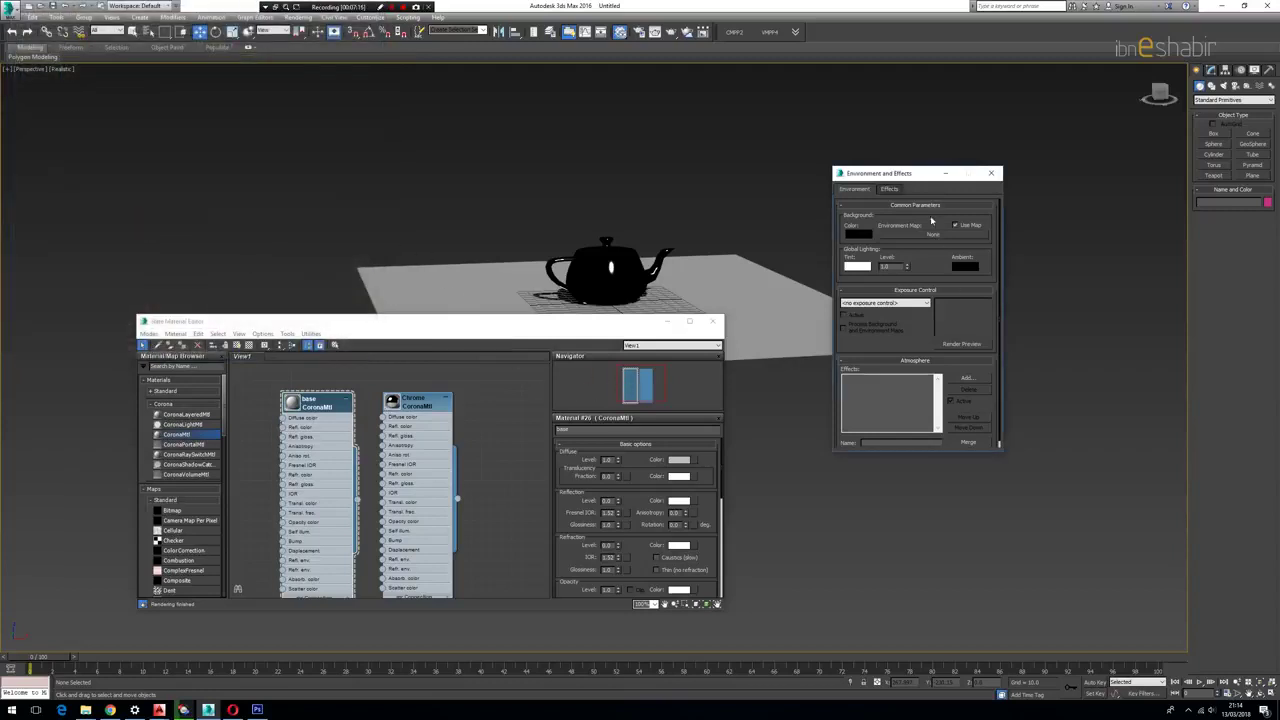
drag(940, 235, 501, 413)
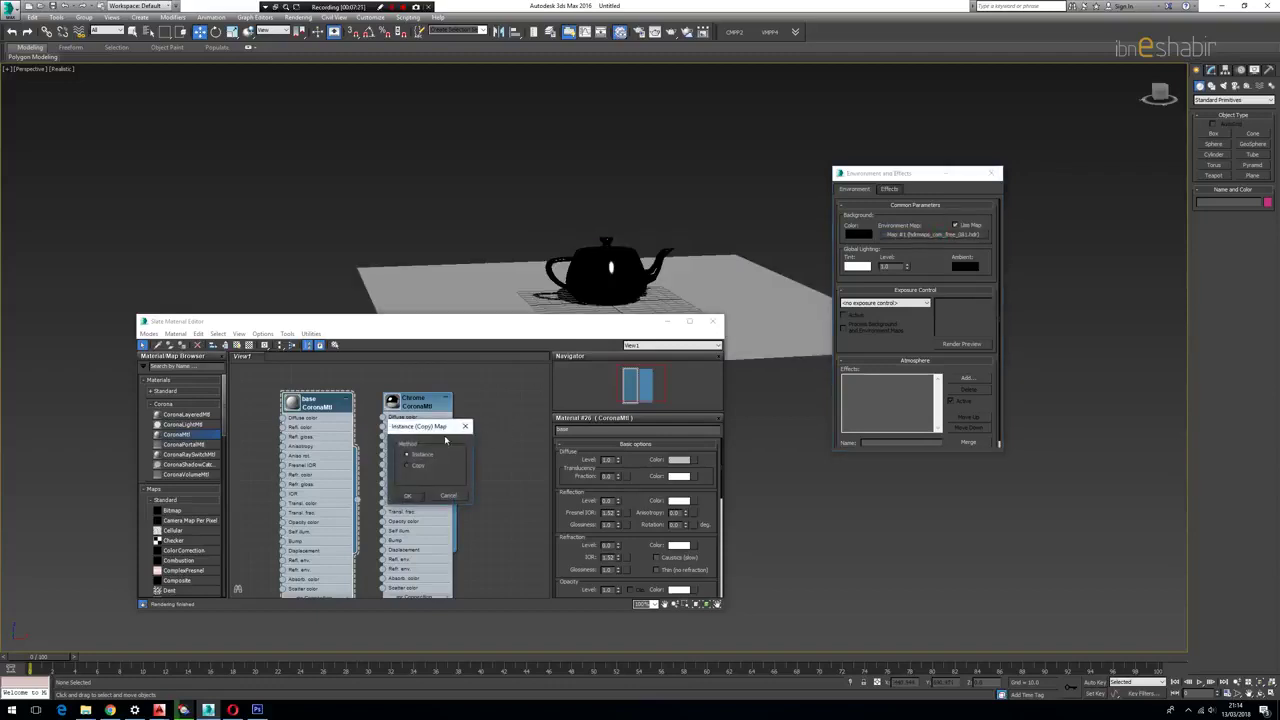
click(411, 496)
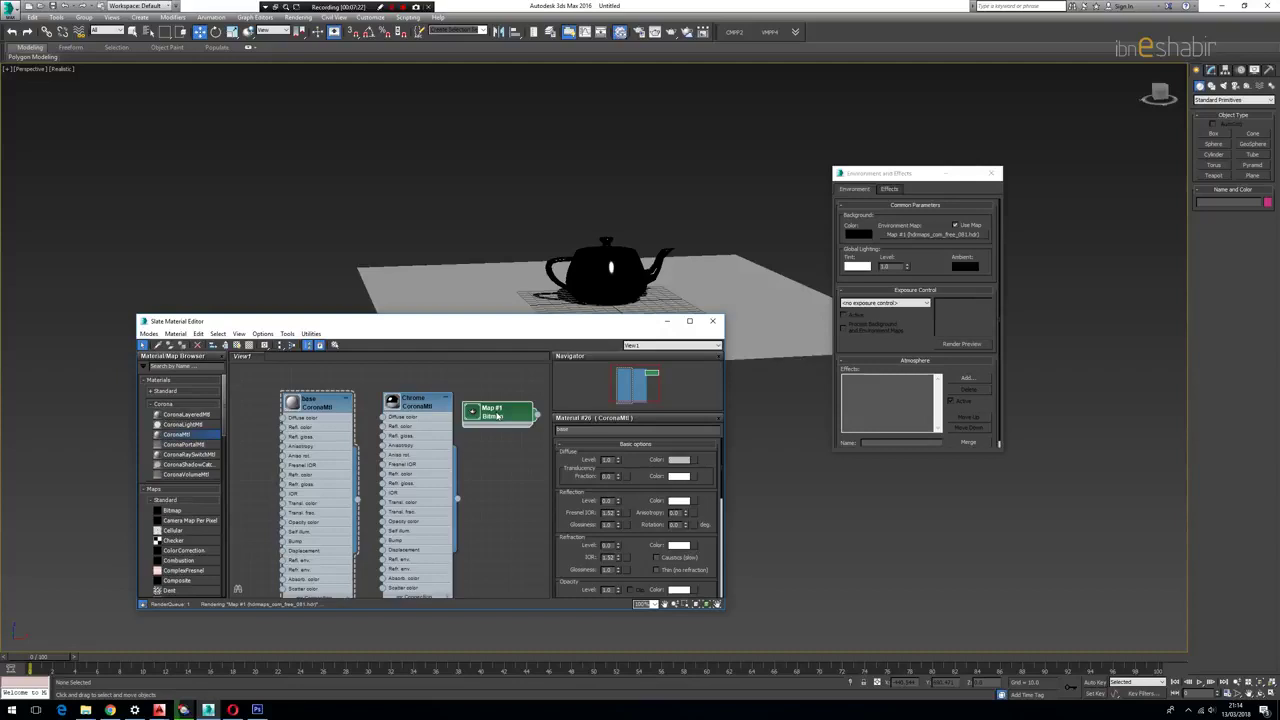
double_click(497, 416)
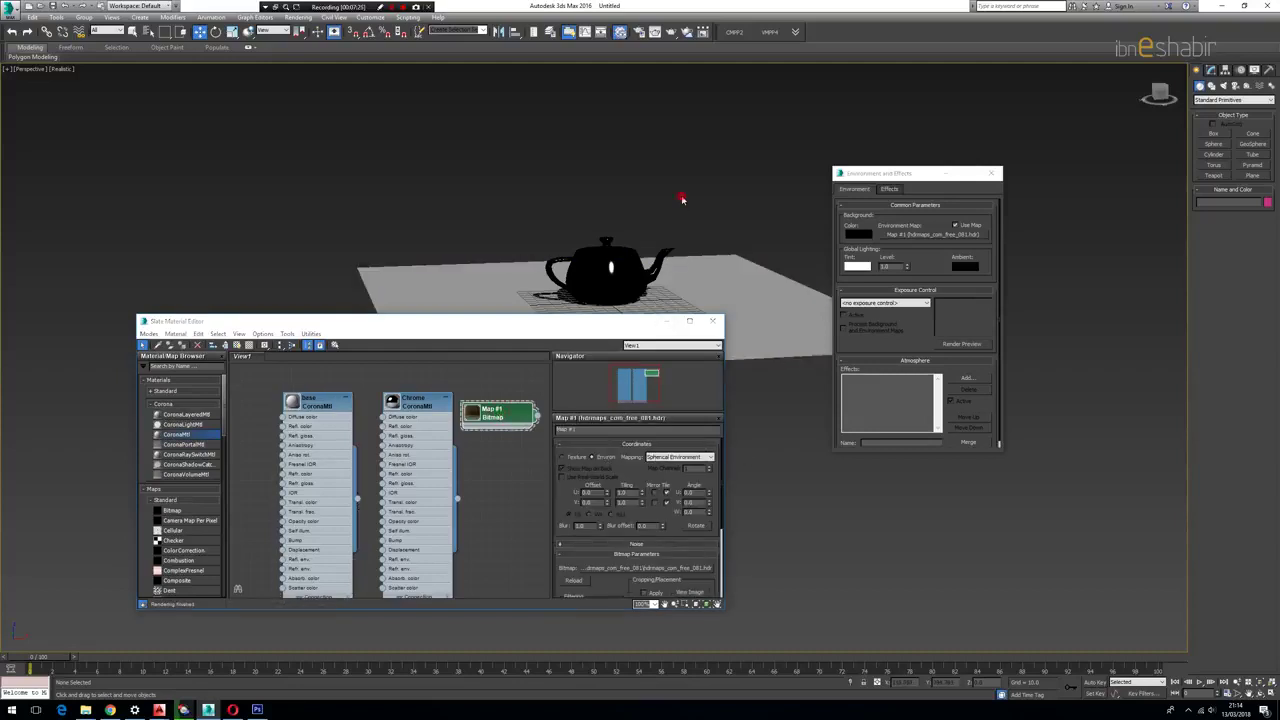
Step: Close the material editor and environment settings, and start Corona interactive rendering of the perspective view
click(852, 203)
drag(420, 321, 468, 343)
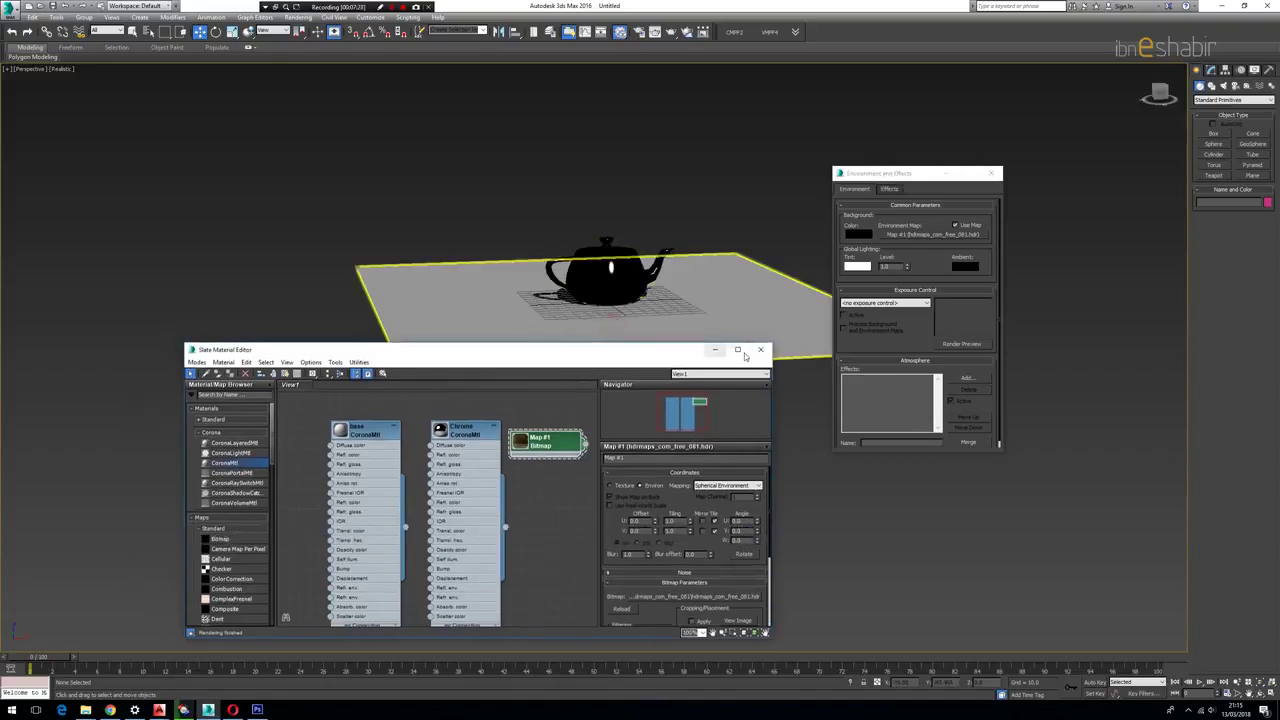
click(760, 344)
click(993, 173)
alt+middle_drag(843, 131, 630, 40)
click(637, 32)
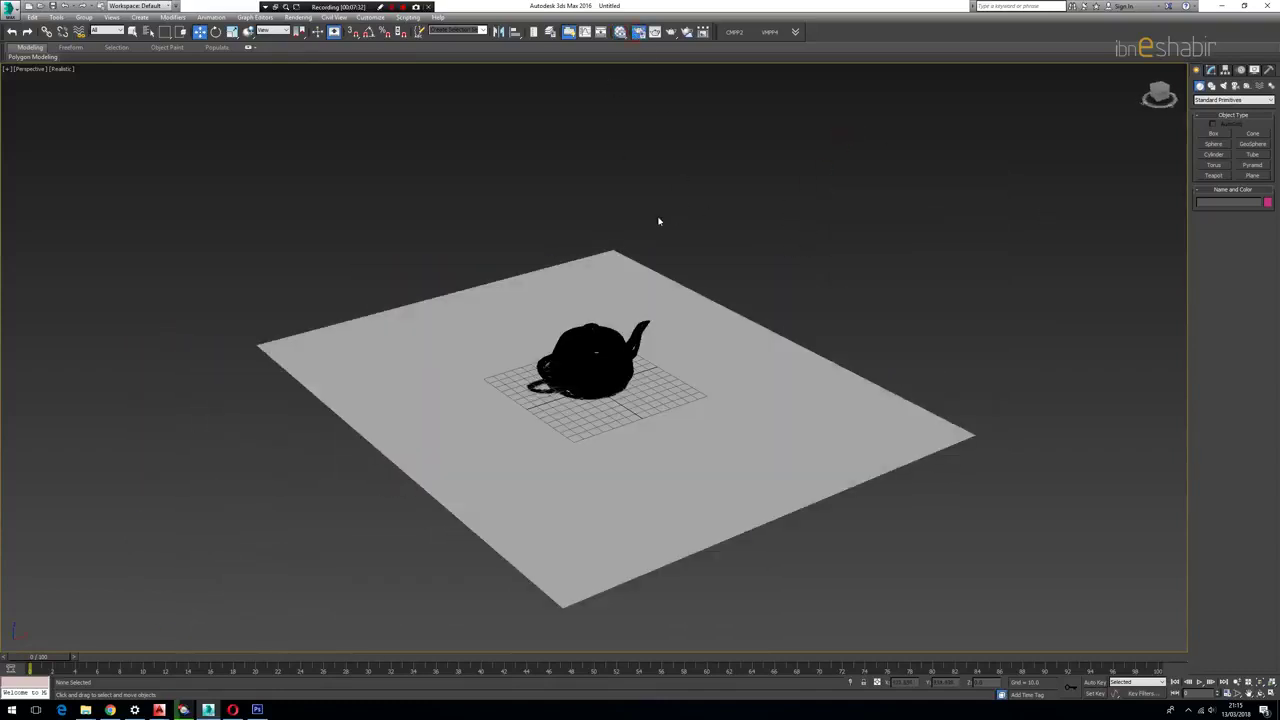
click(816, 219)
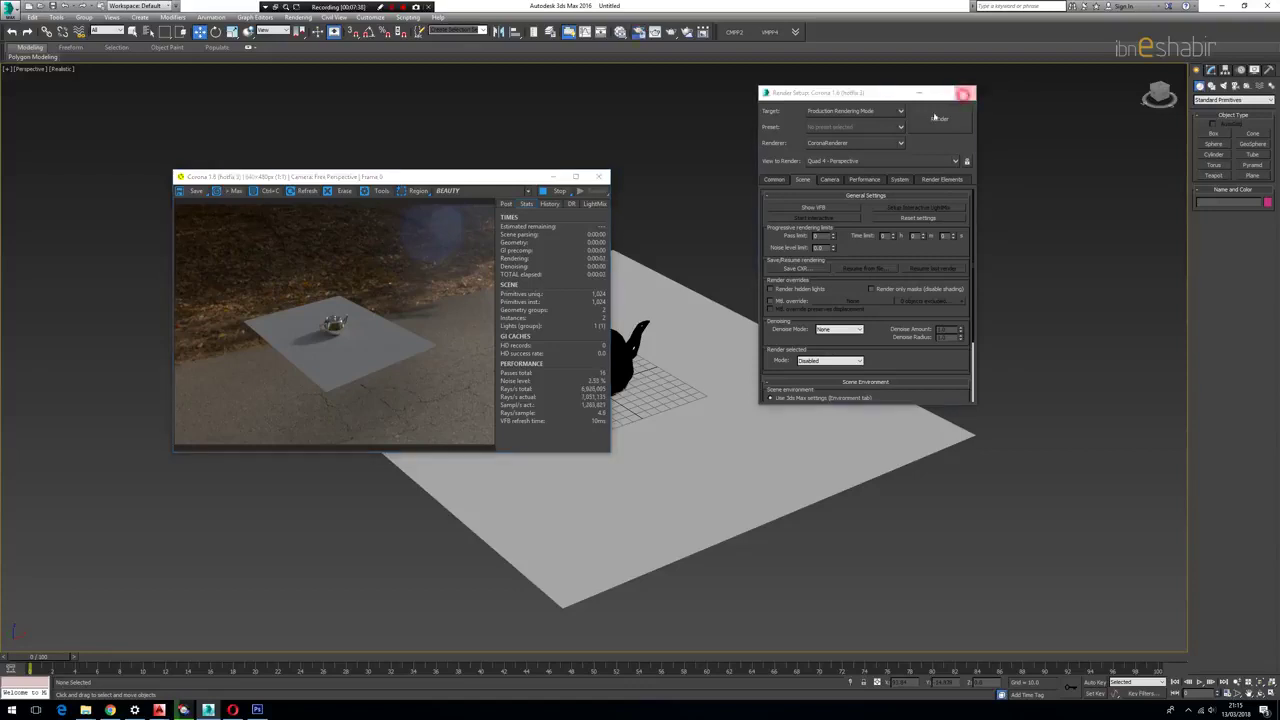
Step: Examine the chrome teapot's reflections and shadow against the HDRI background from several angles, and stop and close the interactive render
click(343, 328)
scroll(353, 355, up, 3)
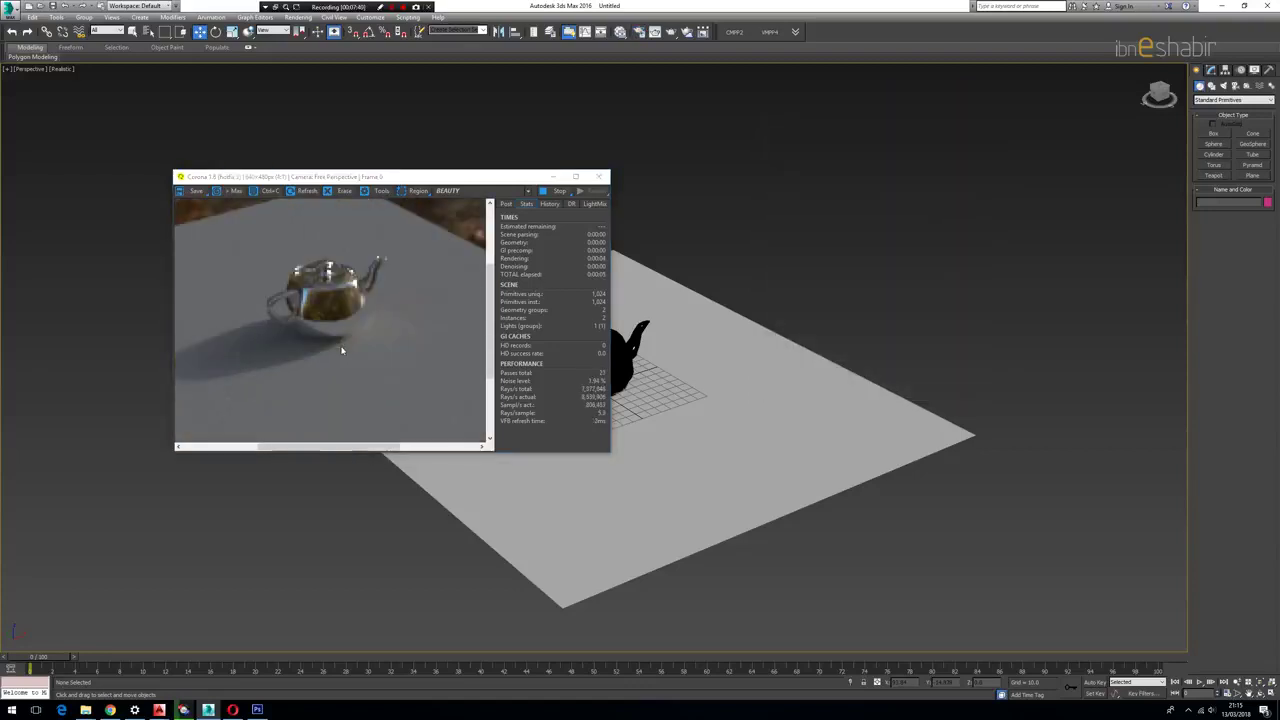
scroll(353, 355, down, 3)
alt+middle_drag(587, 442, 688, 411)
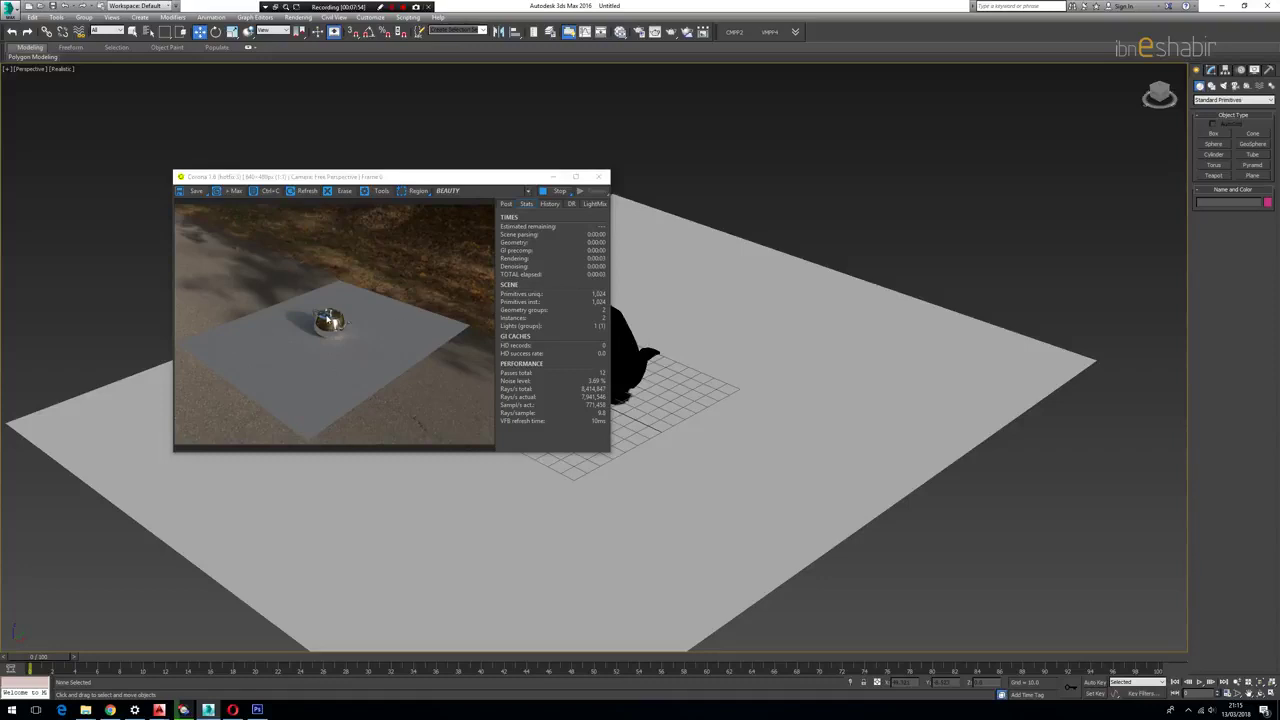
scroll(409, 276, up, 1)
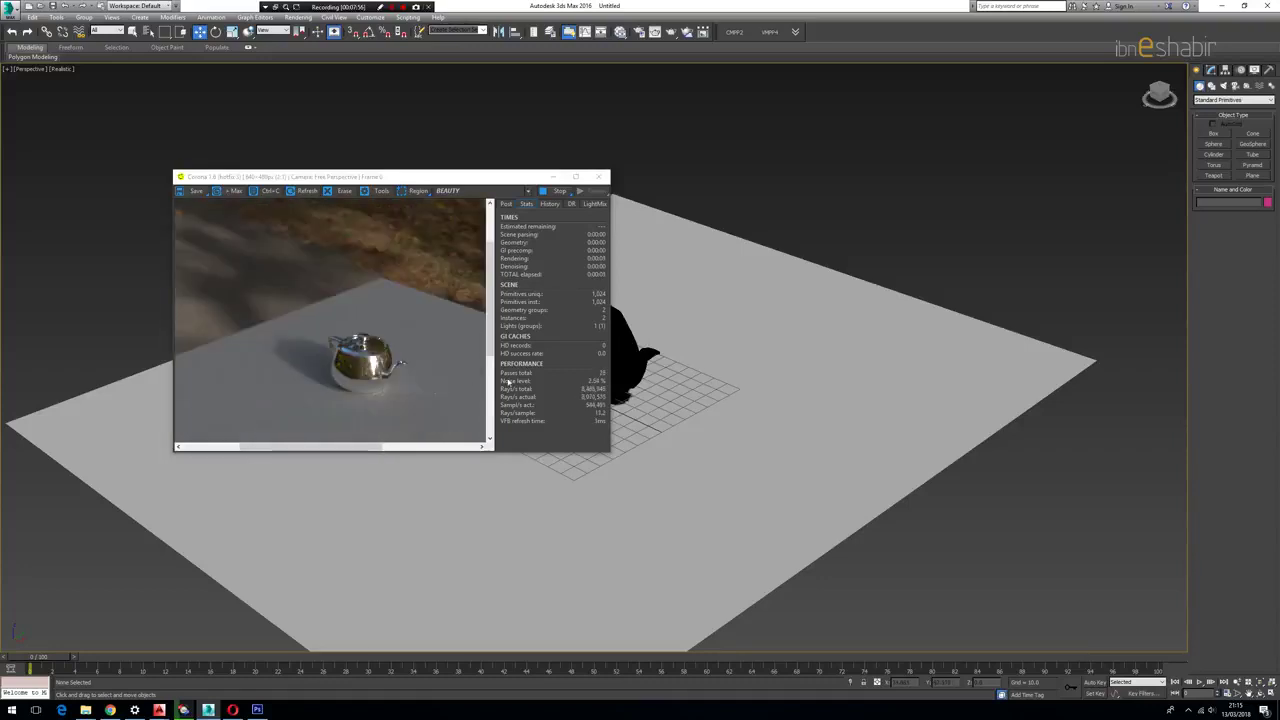
click(375, 497)
alt+middle_drag(508, 381, 700, 360)
scroll(760, 330, down, 3)
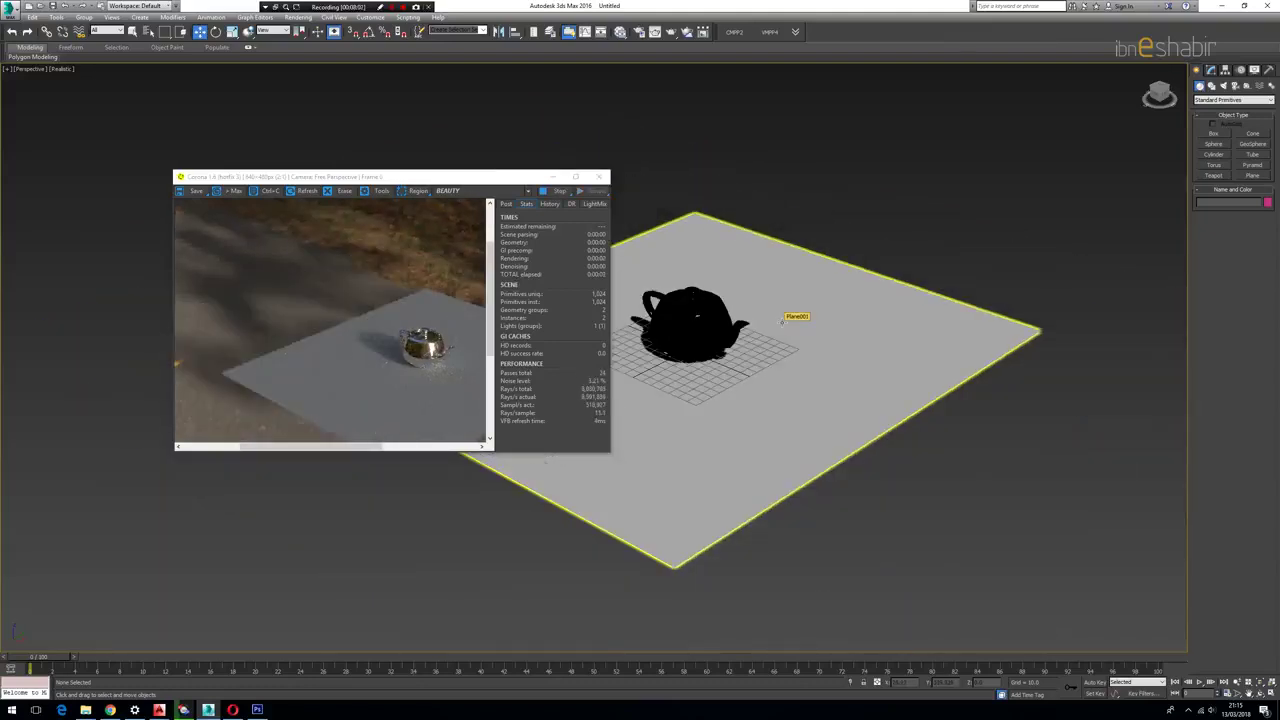
alt+middle_drag(724, 390, 802, 393)
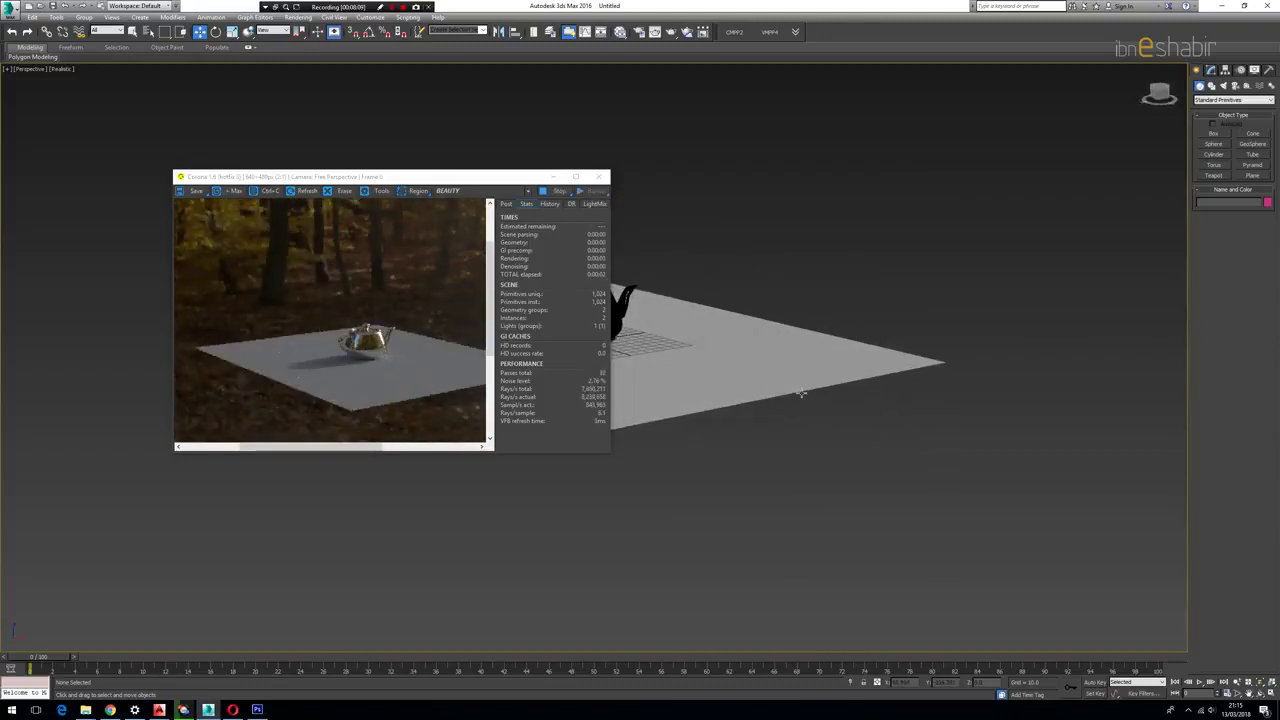
alt+middle_drag(801, 393, 793, 405)
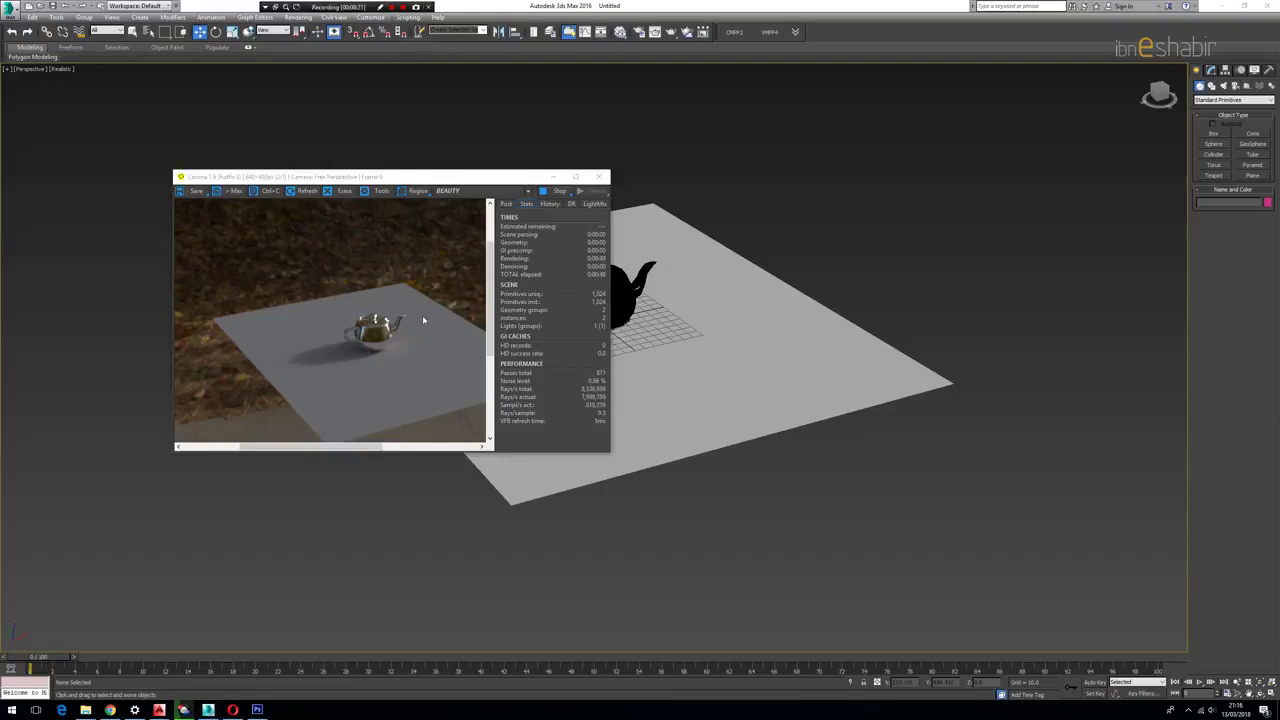
scroll(370, 338, down, 2)
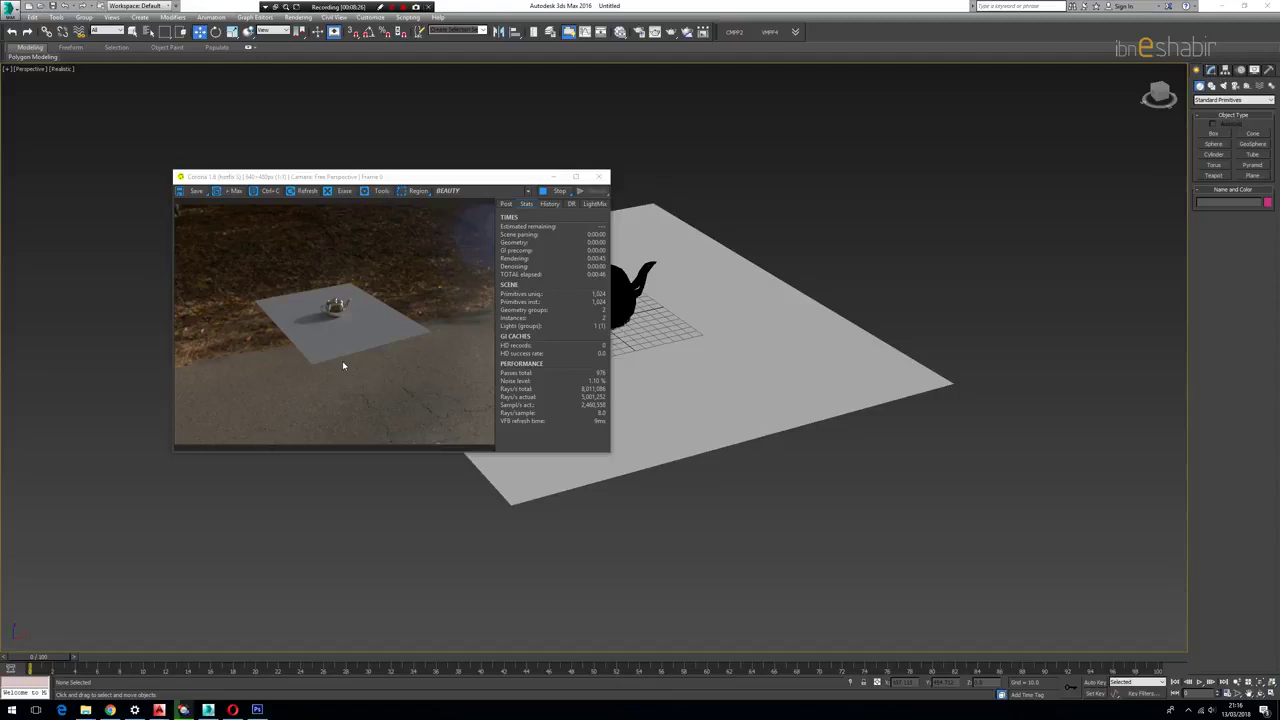
alt+middle_drag(852, 449, 774, 346)
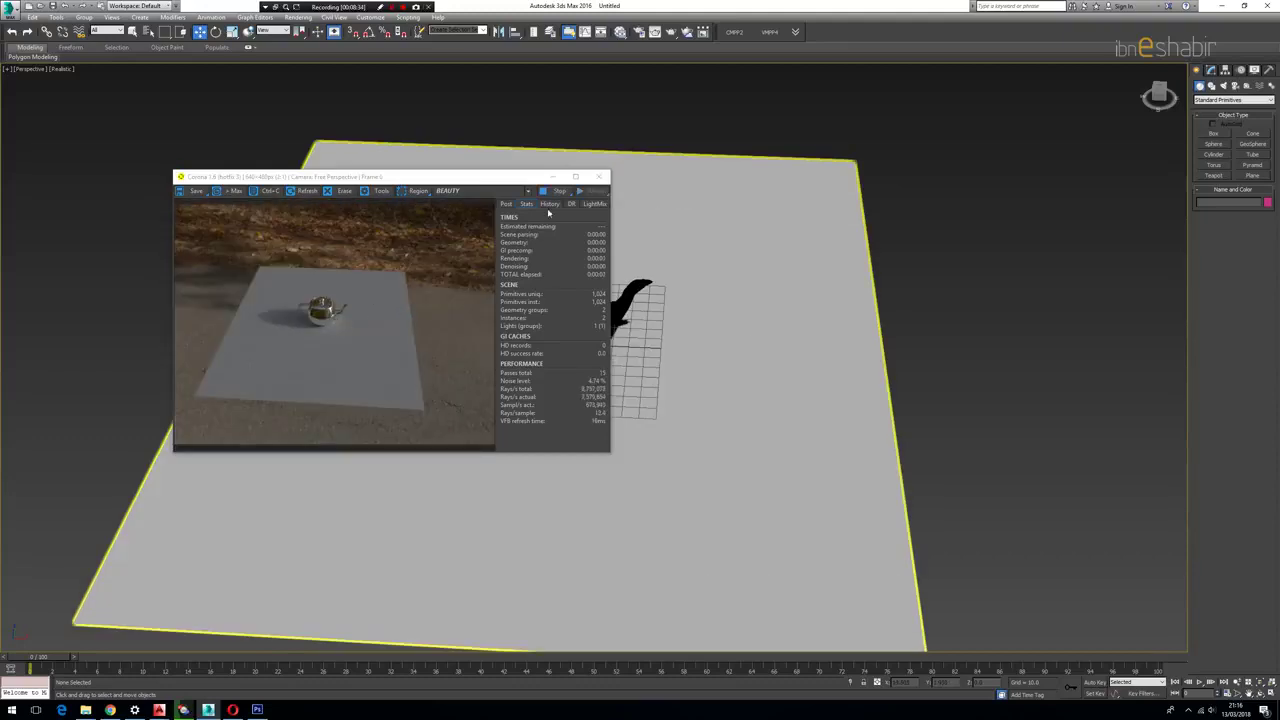
click(556, 191)
click(598, 176)
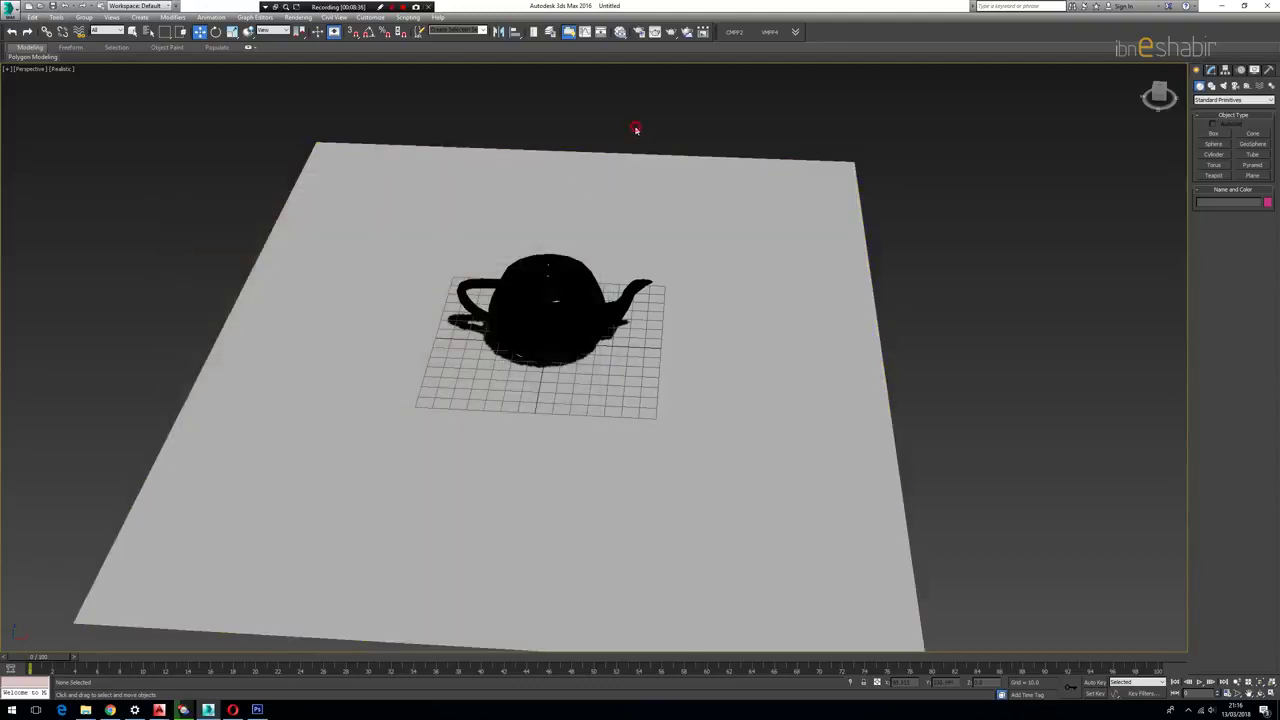
Step: Switch to File Explorer, open the Backplates folder inside hdrmaps_com_free_081 and show the photos as large thumbnails
mouse_move(86, 710)
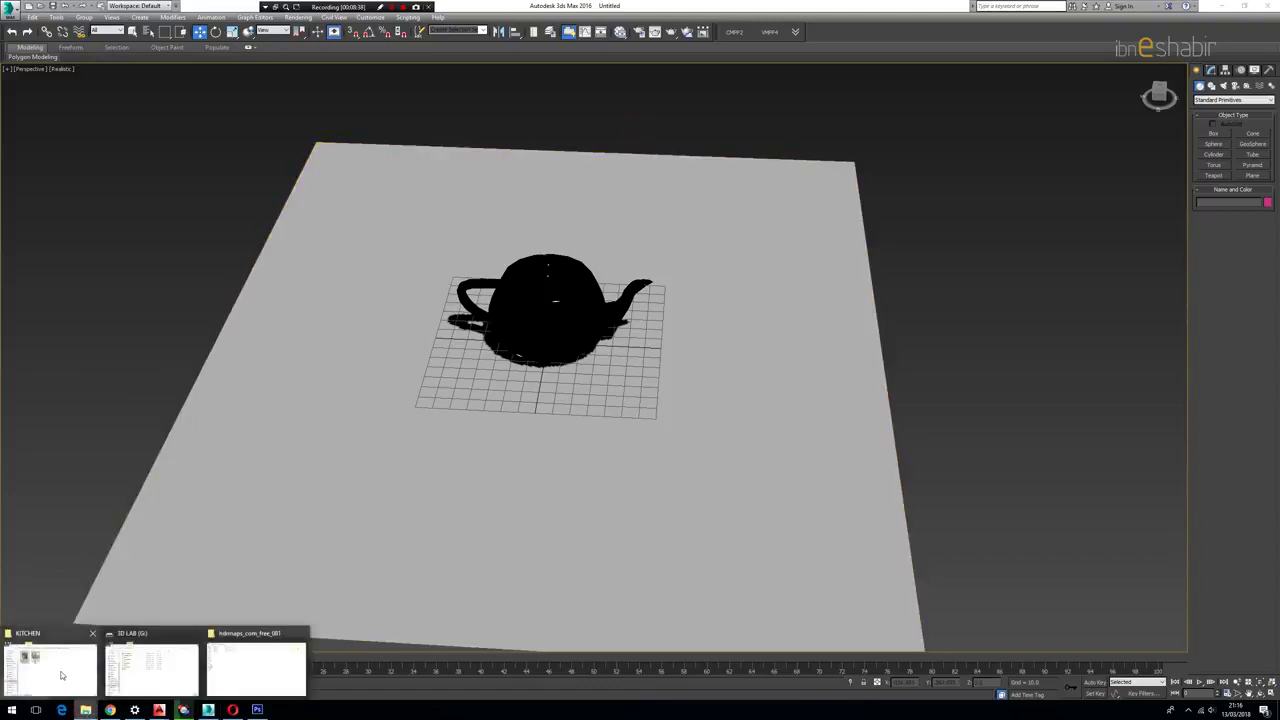
mouse_move(145, 672)
mouse_move(237, 668)
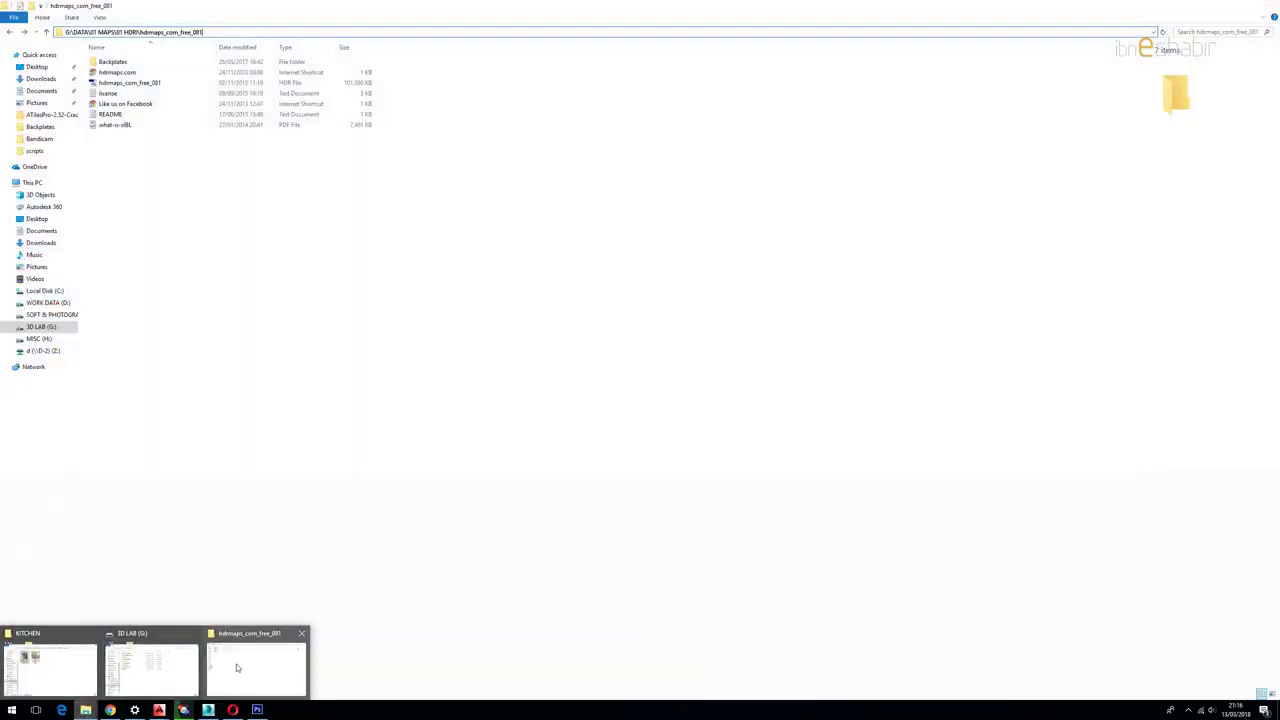
click(237, 668)
double_click(117, 63)
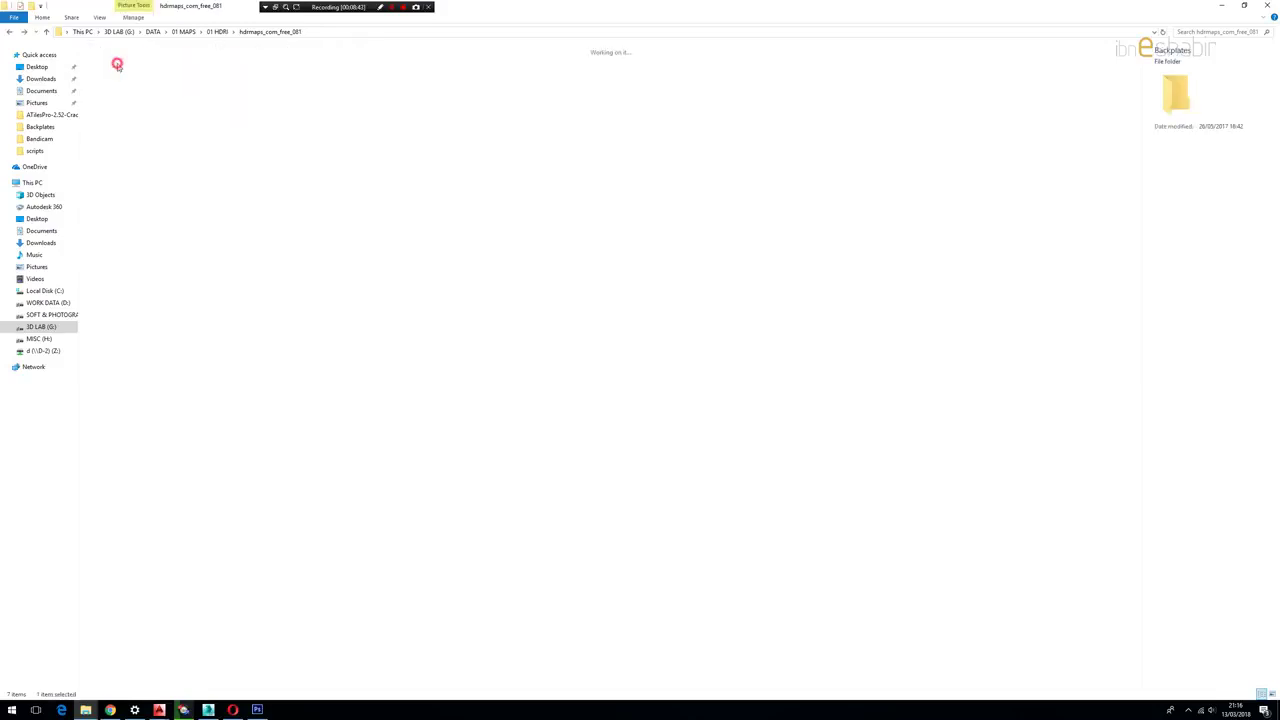
right_click(443, 272)
mouse_move(480, 277)
click(580, 278)
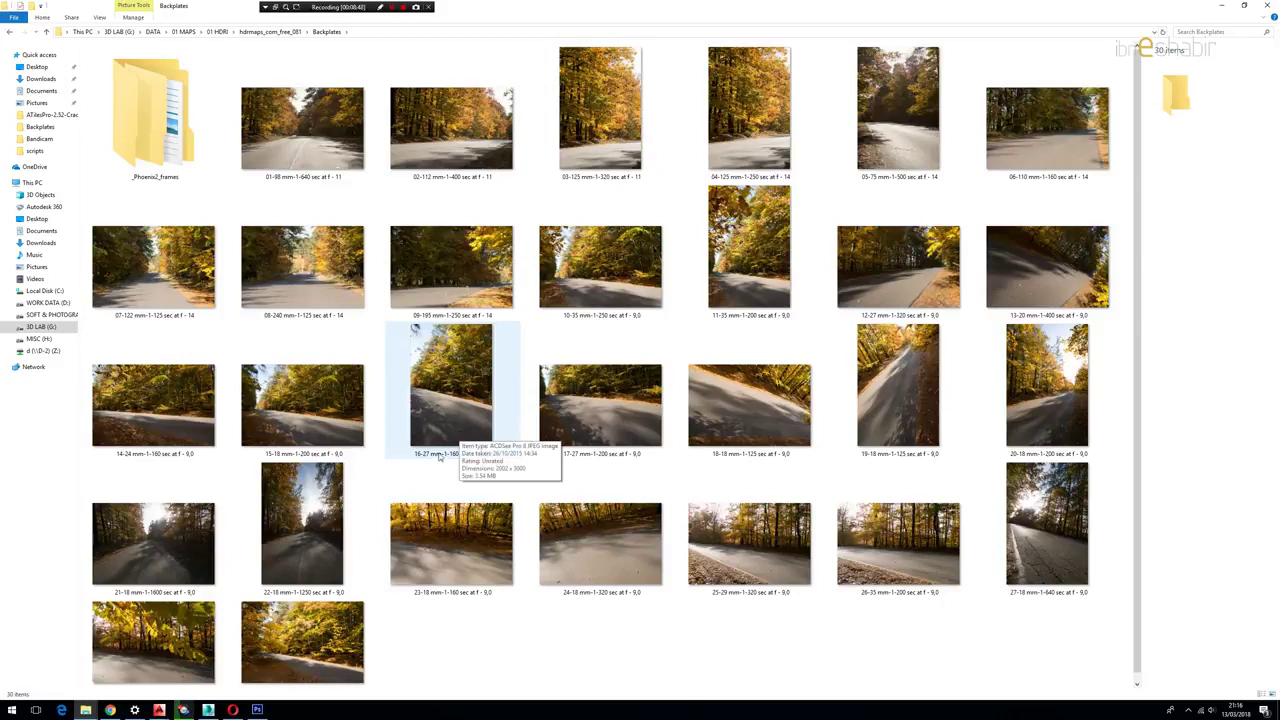
Step: Check the details of the 08-240 mm and 01-98 mm backplate photos and return to 3ds Max
click(323, 318)
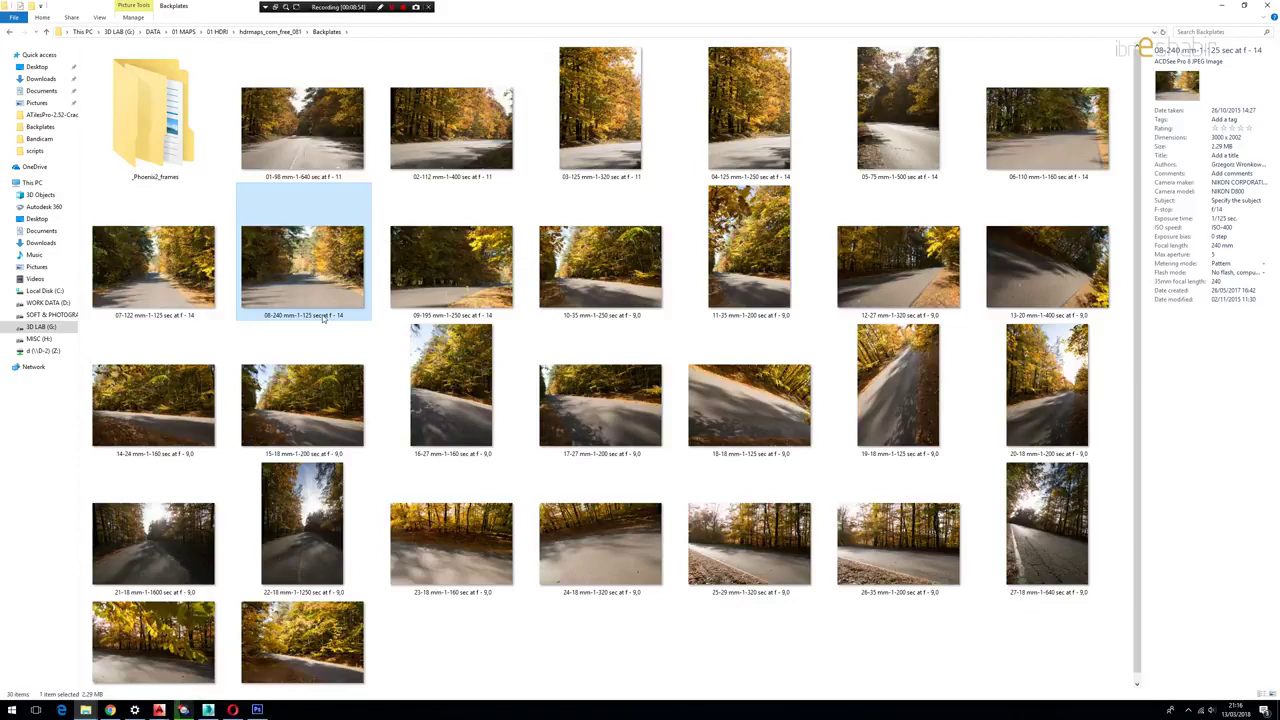
click(328, 150)
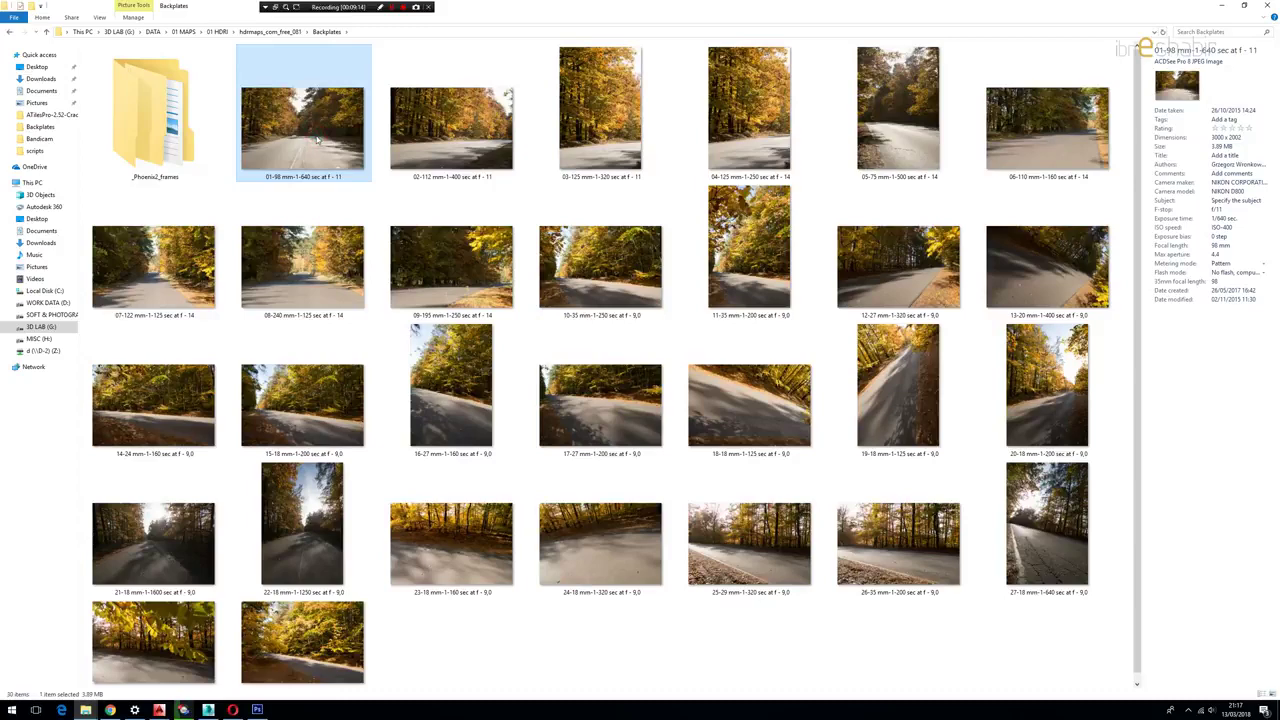
click(1226, 8)
Step: Add a Bitmap map to the Slate Material Editor with the backplate 01-98 mm-1-640 sec at f - 11 and place it below the HDRI map
alt+middle_drag(946, 335, 889, 323)
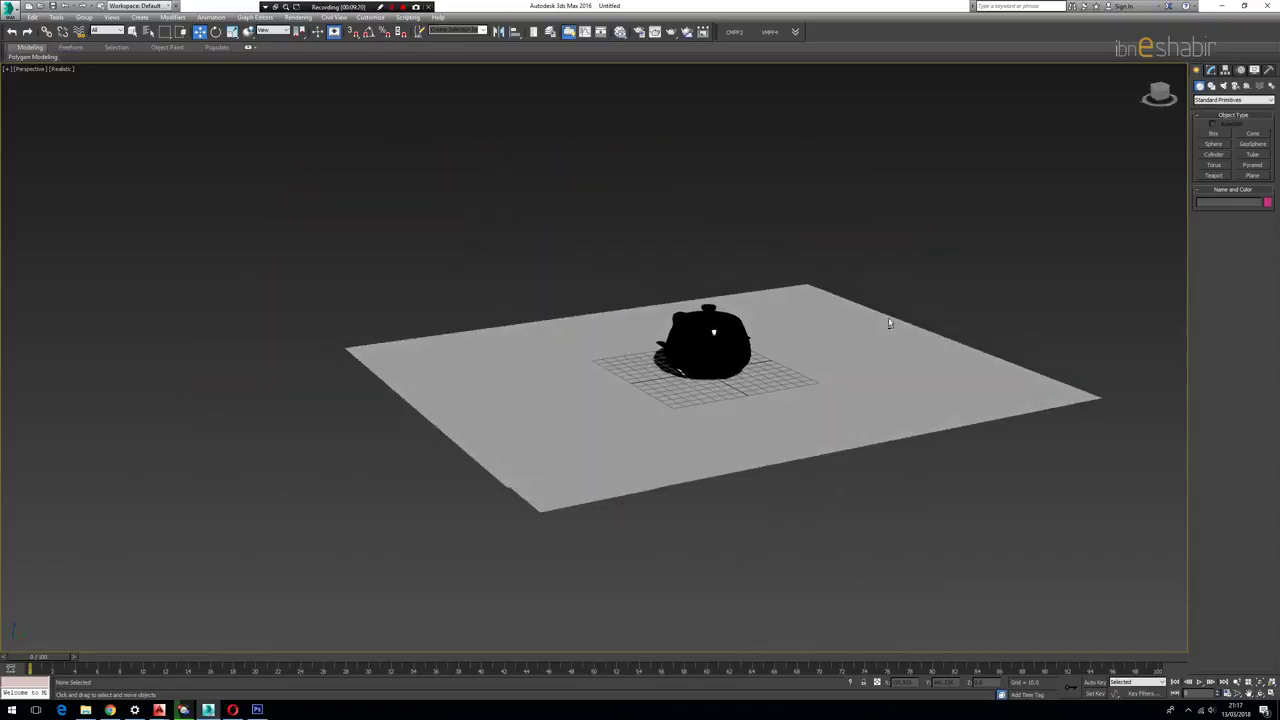
scroll(889, 323, down, 6)
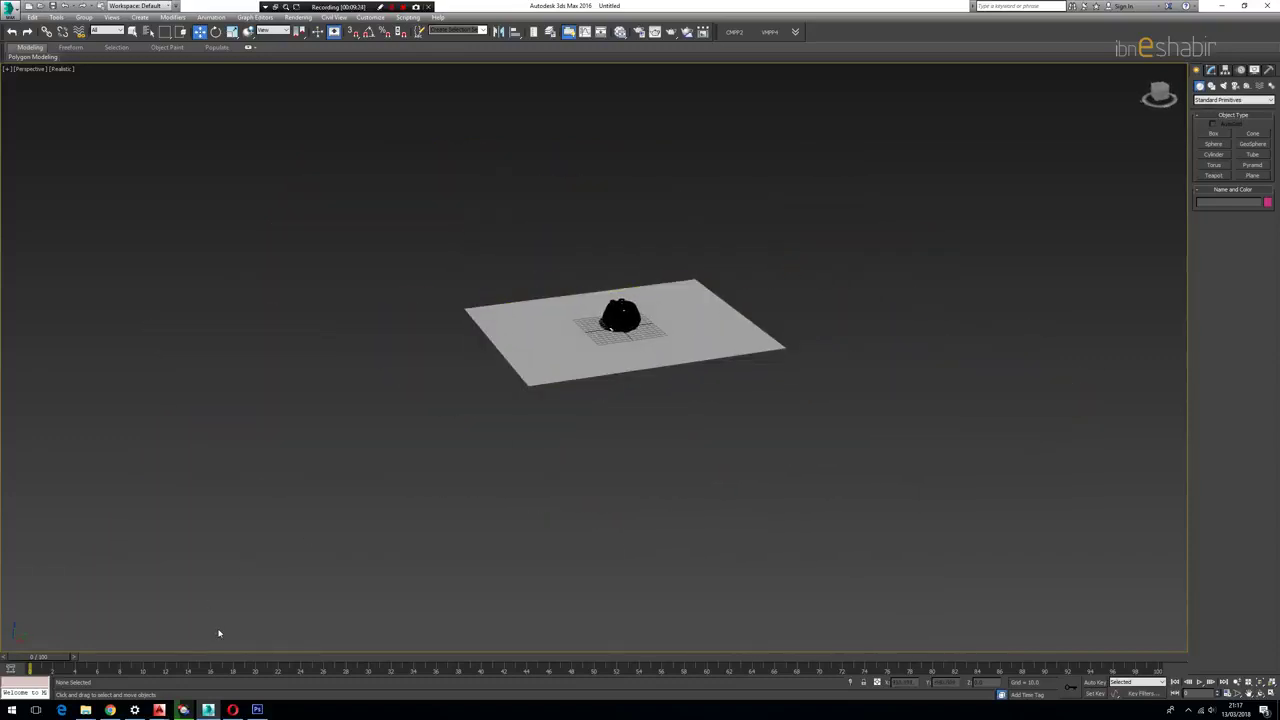
key(m)
middle_drag(528, 517, 475, 477)
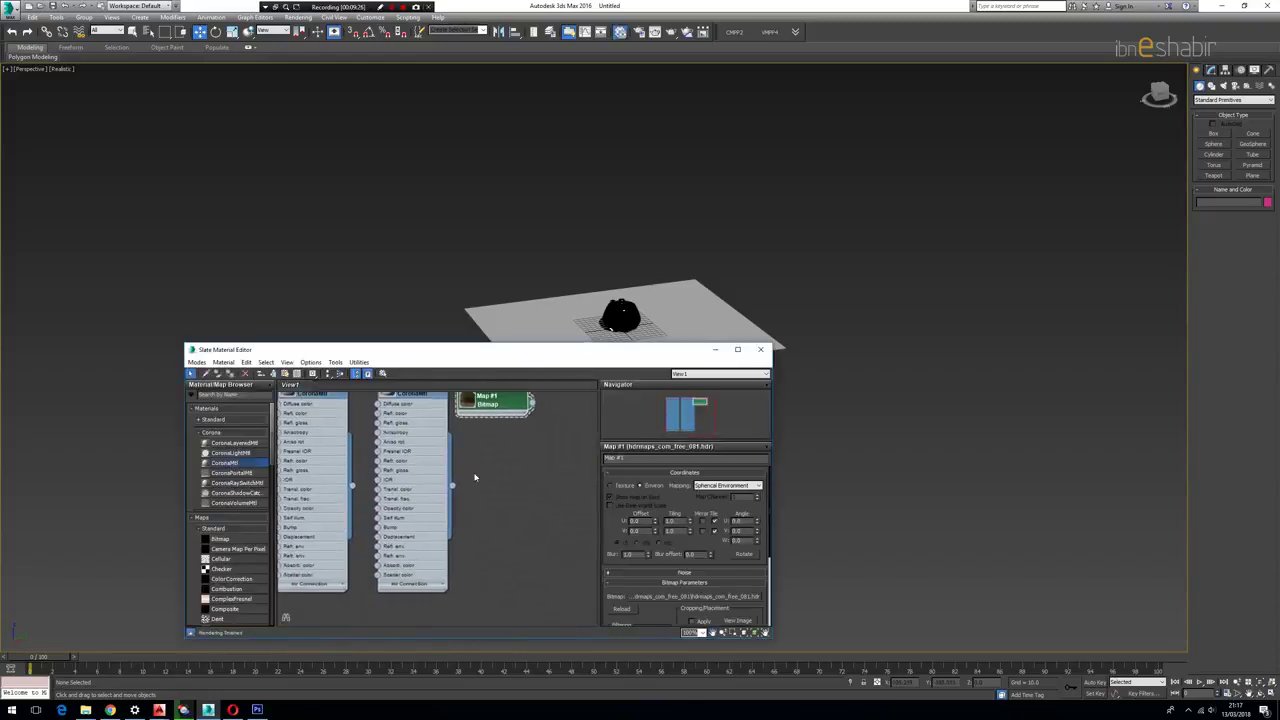
drag(240, 543, 543, 504)
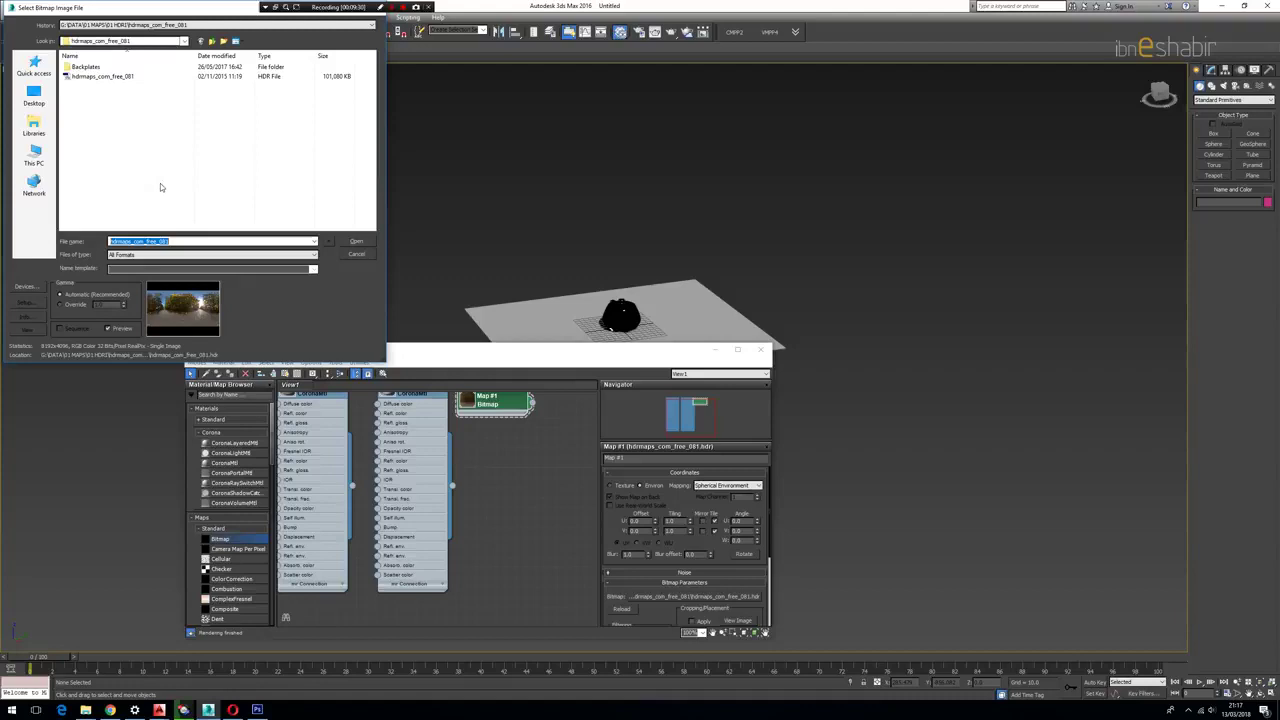
double_click(85, 66)
double_click(147, 100)
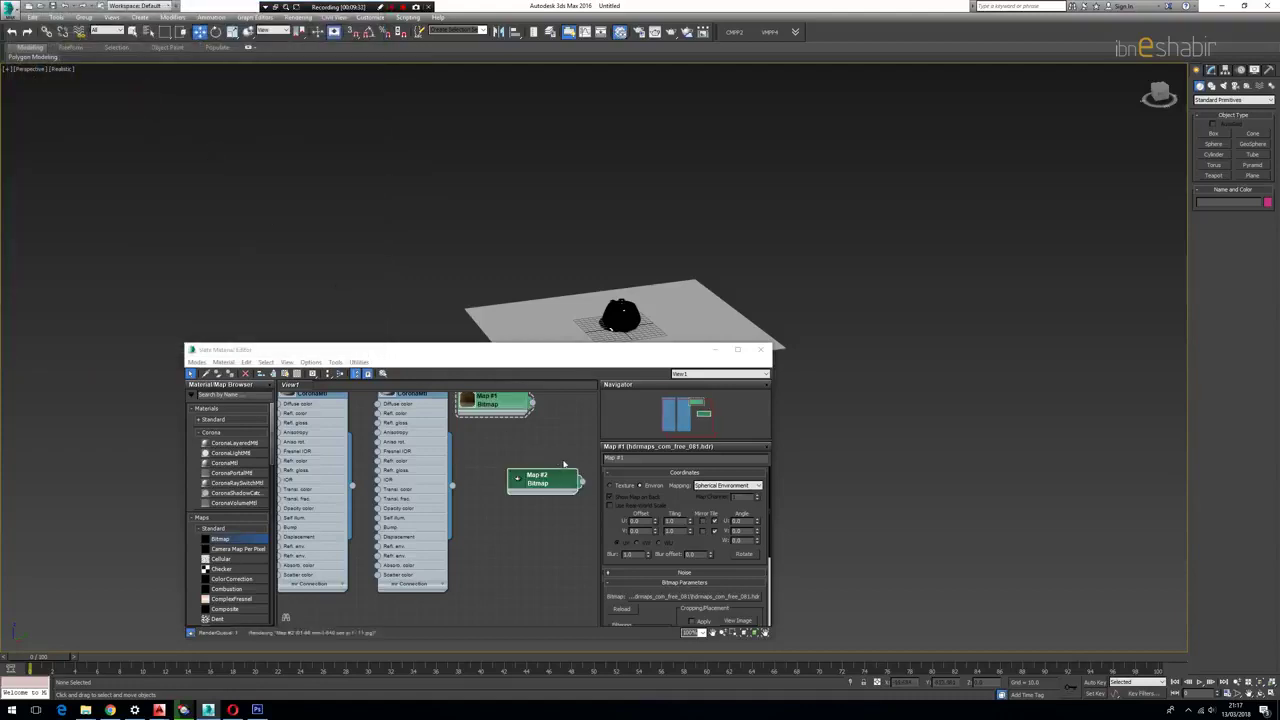
drag(545, 482, 513, 462)
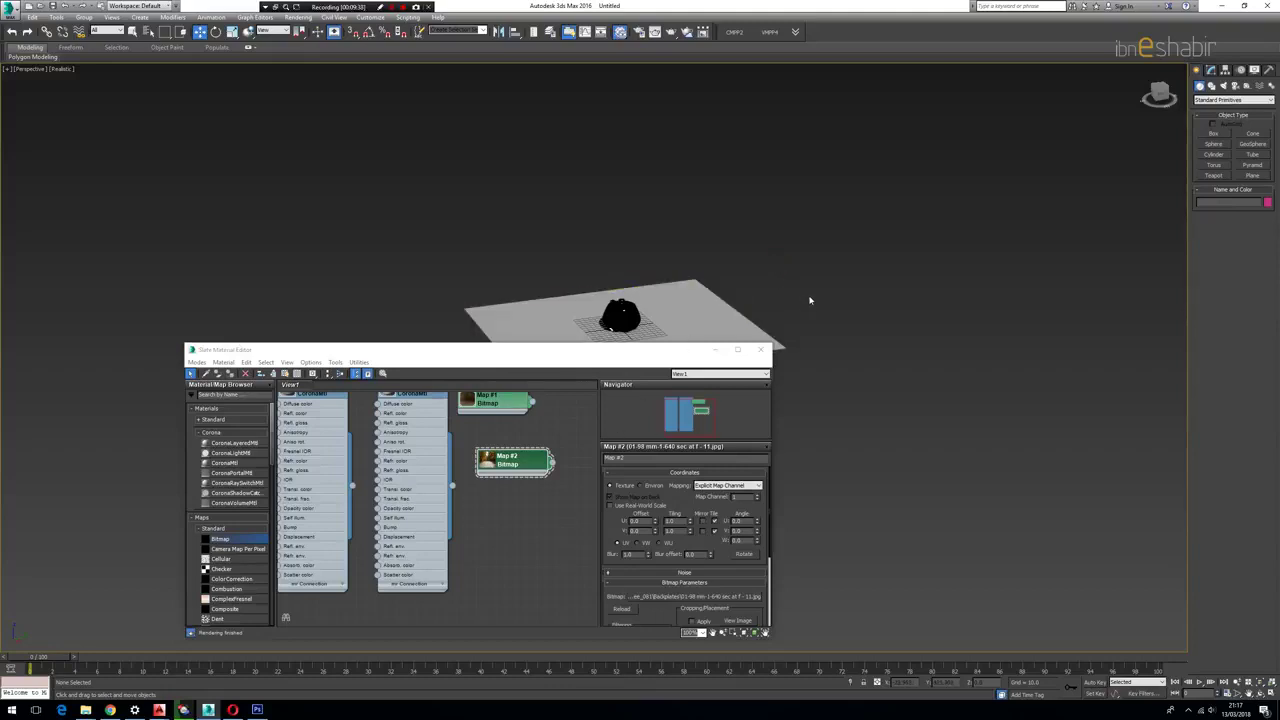
middle_drag(550, 429, 543, 457)
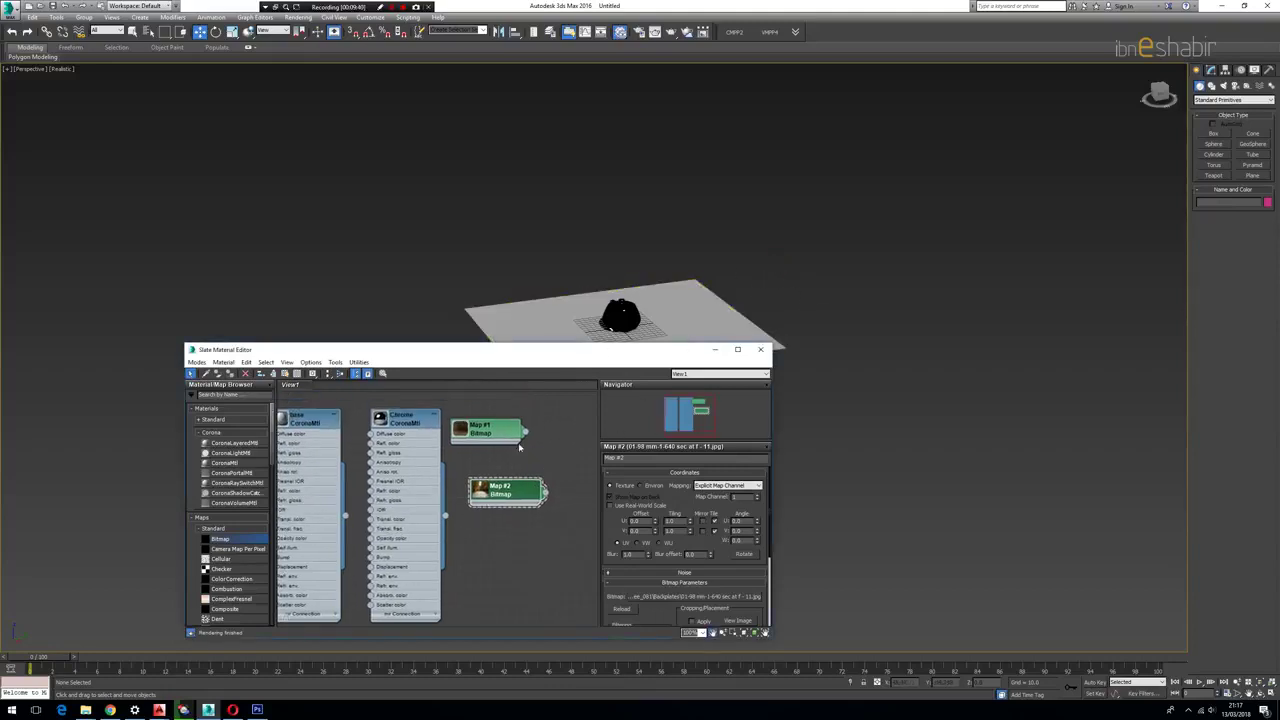
Step: Switch the scene environment in the render settings to Use Corona and assign the HDRI Map #1 to it as an instance
click(515, 436)
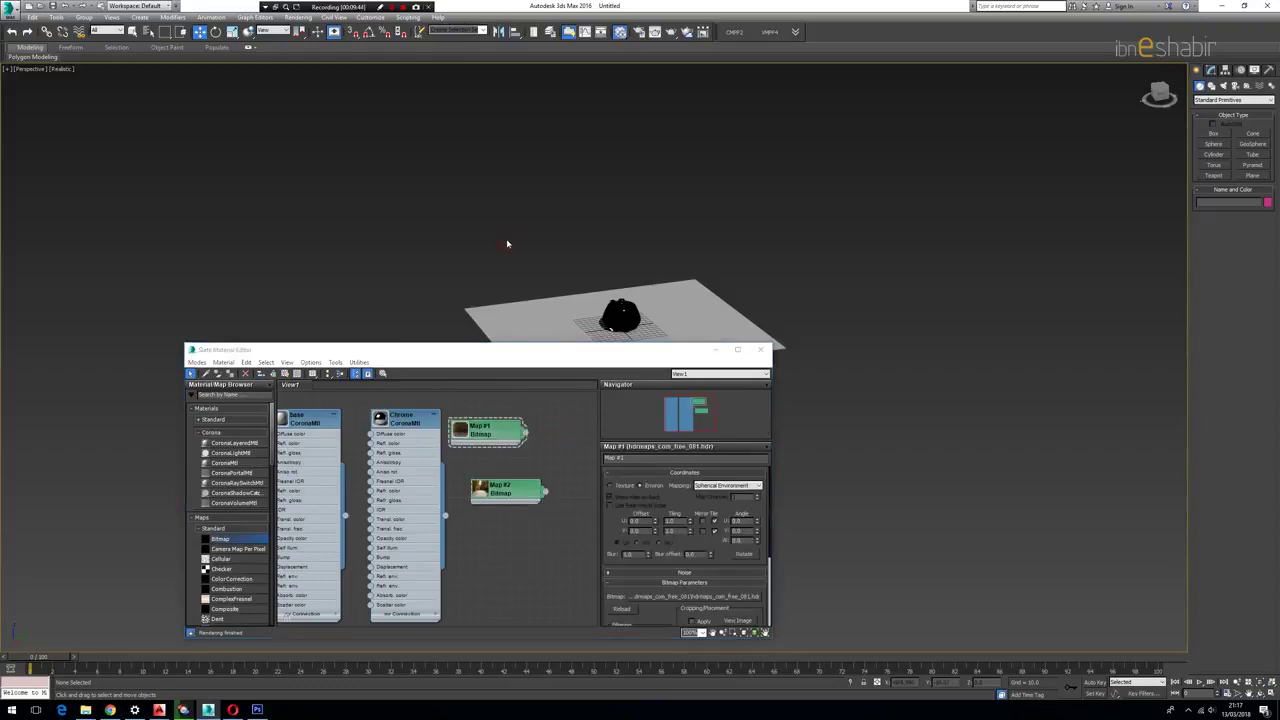
key(8)
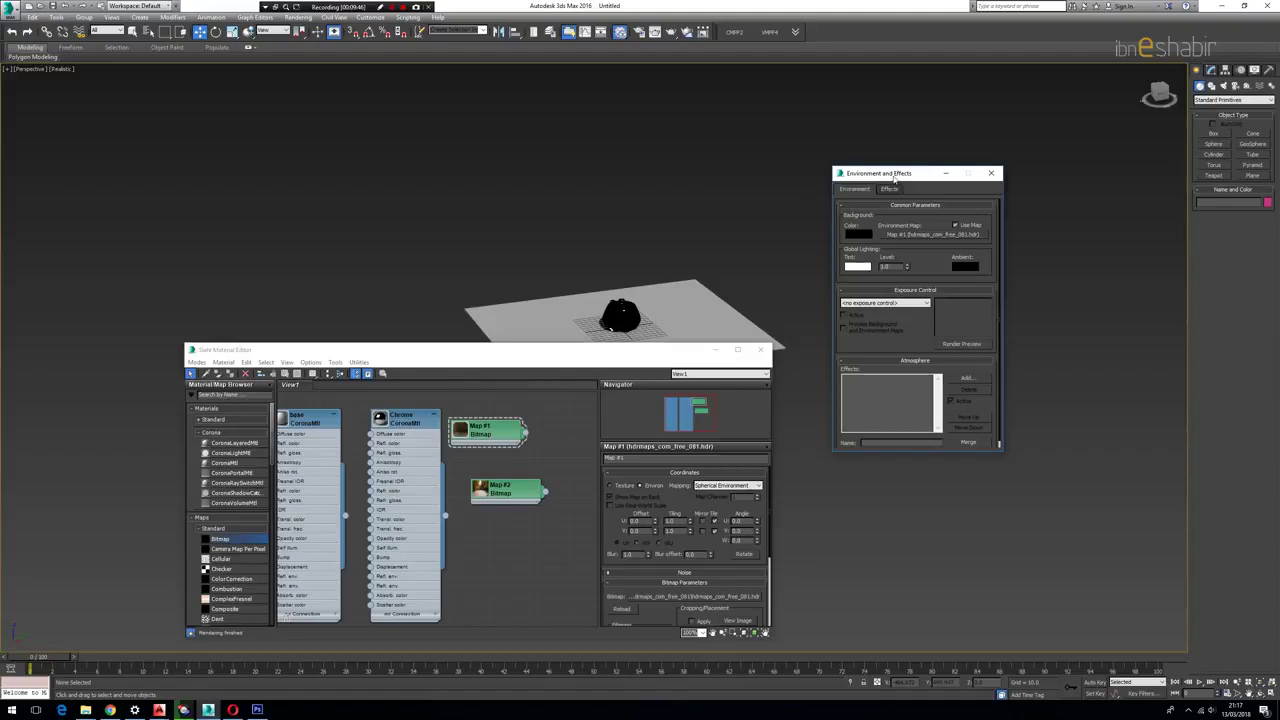
drag(892, 172, 100, 100)
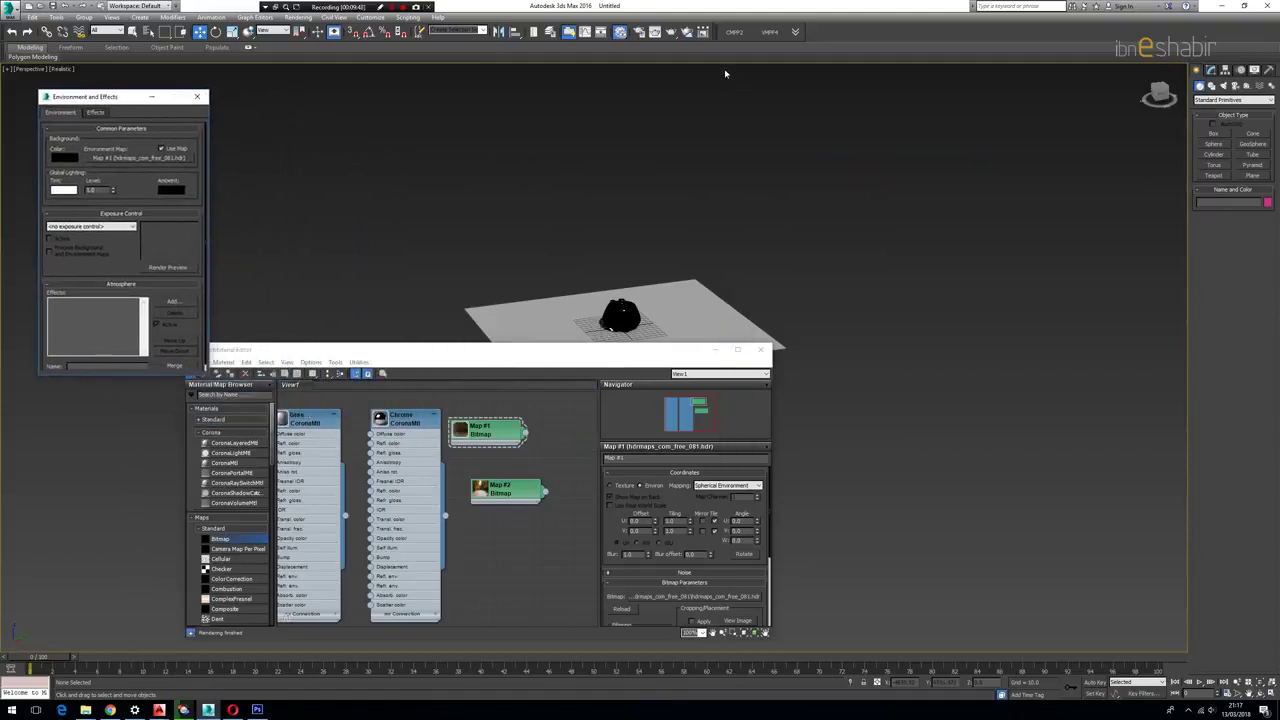
click(657, 153)
key(F10)
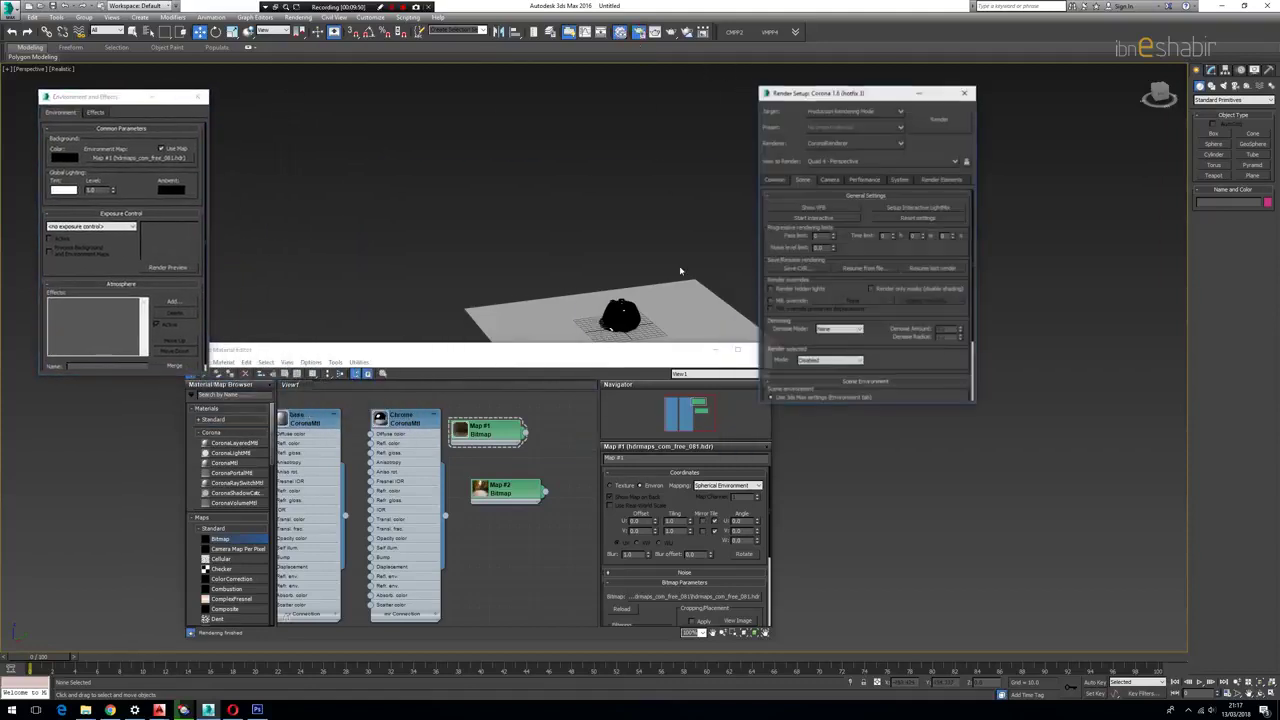
scroll(838, 280, down, 3)
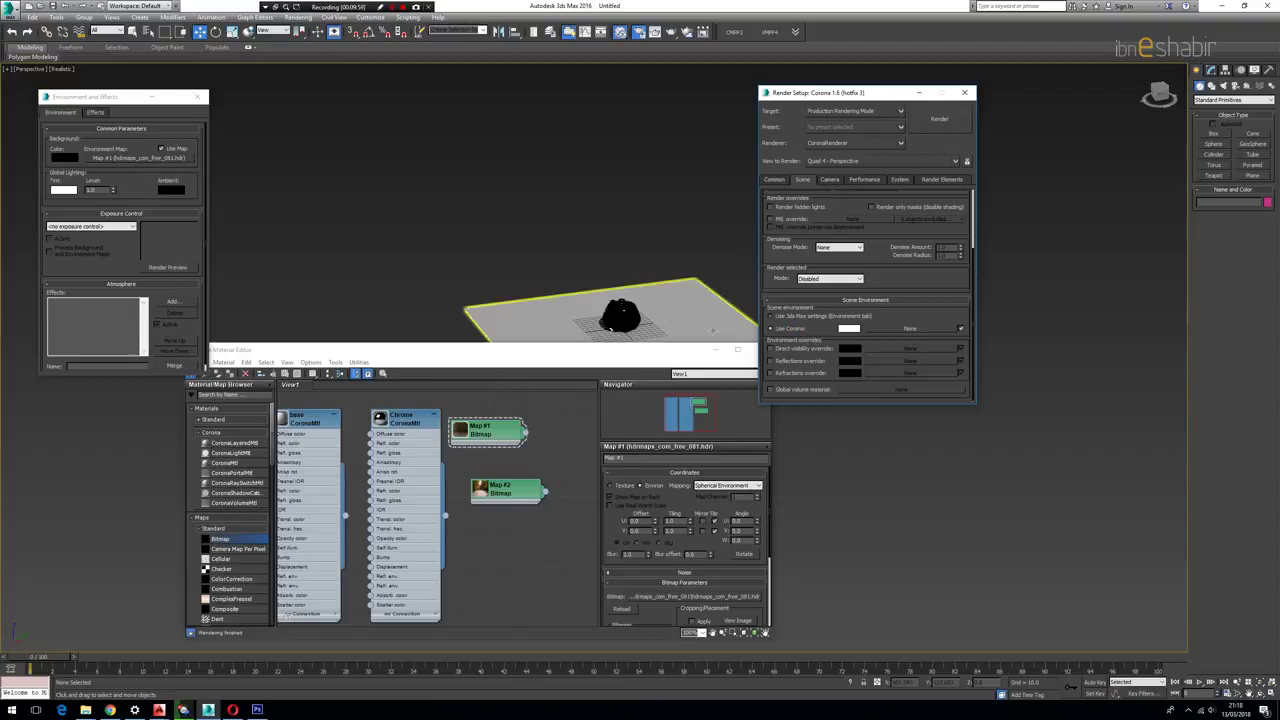
drag(132, 160, 903, 337)
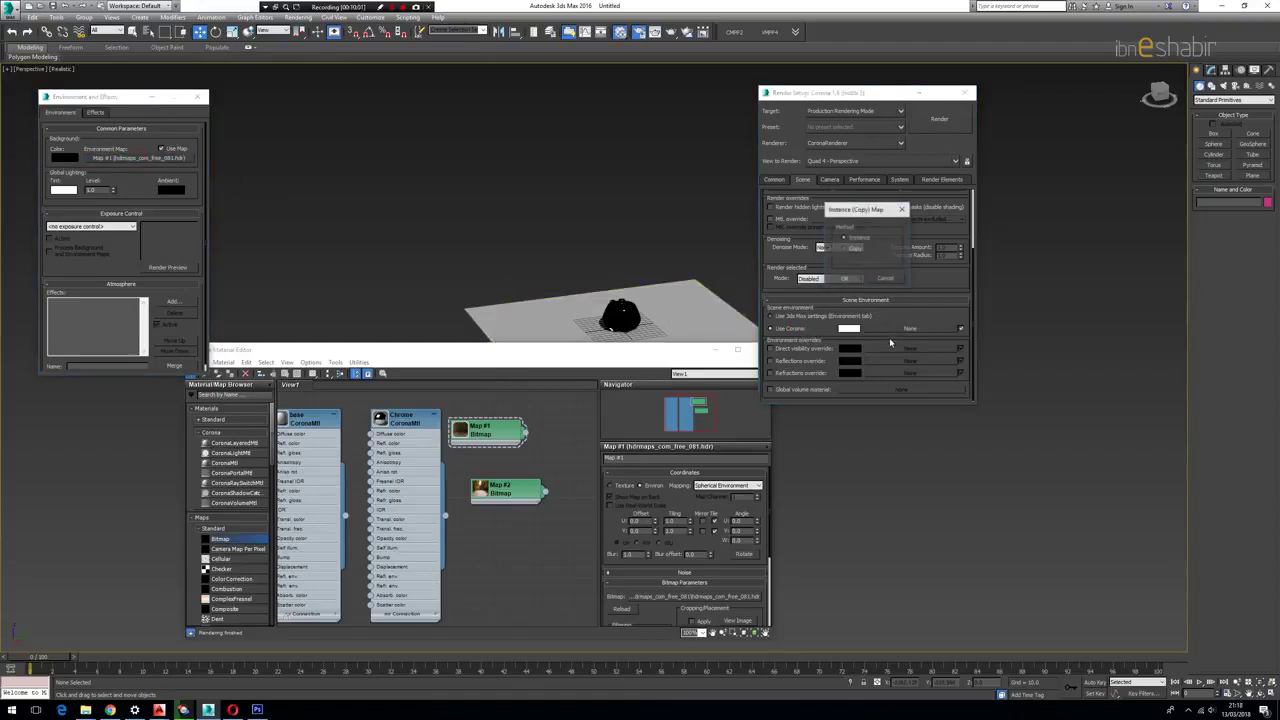
click(851, 282)
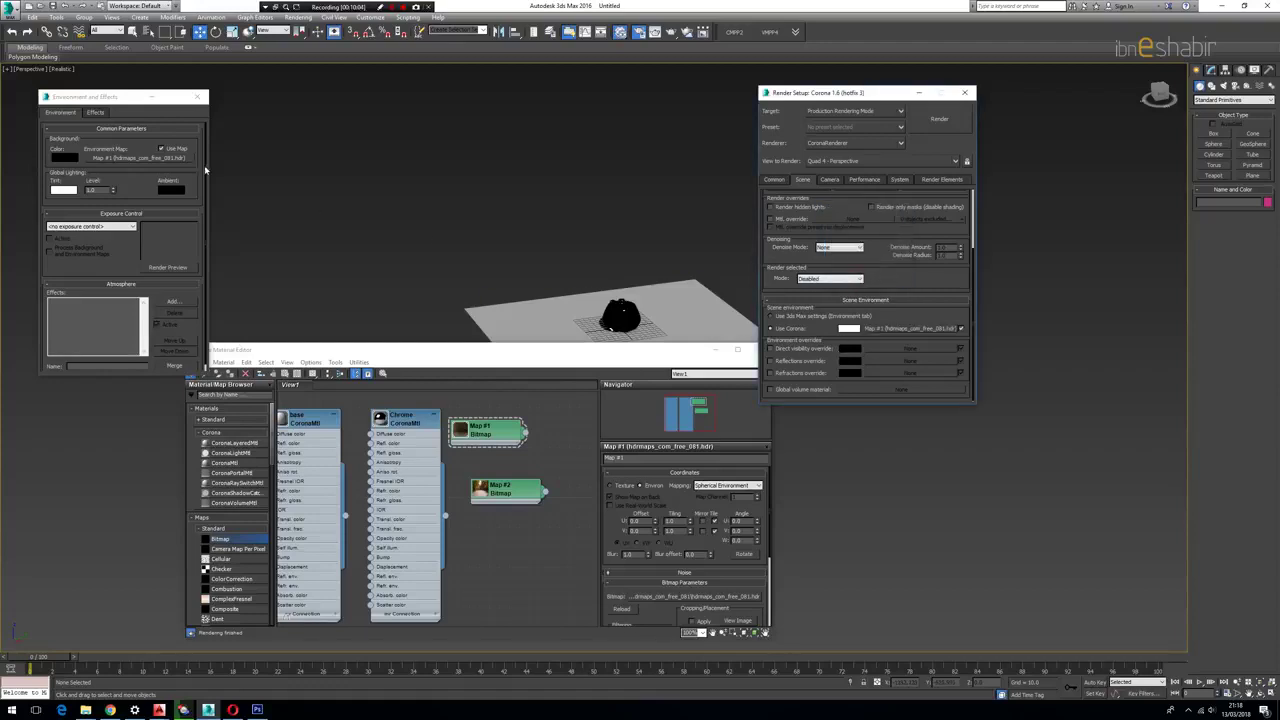
click(158, 165)
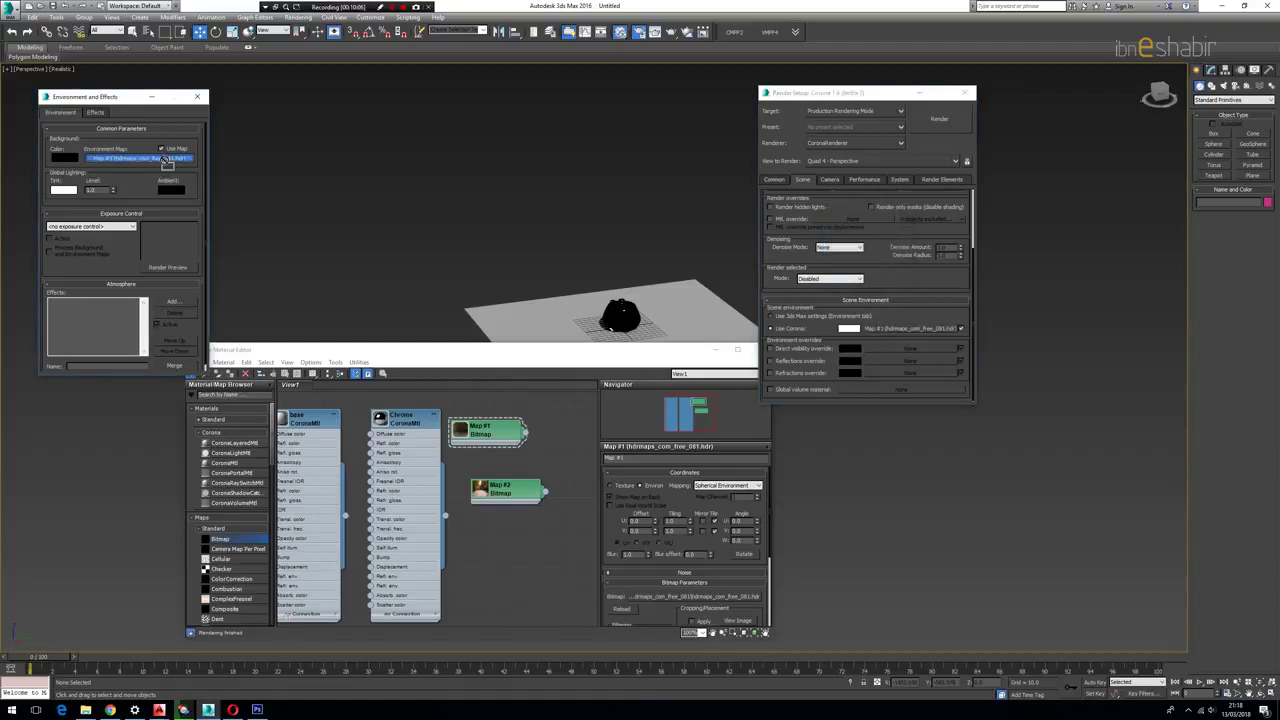
drag(524, 432, 900, 330)
click(851, 280)
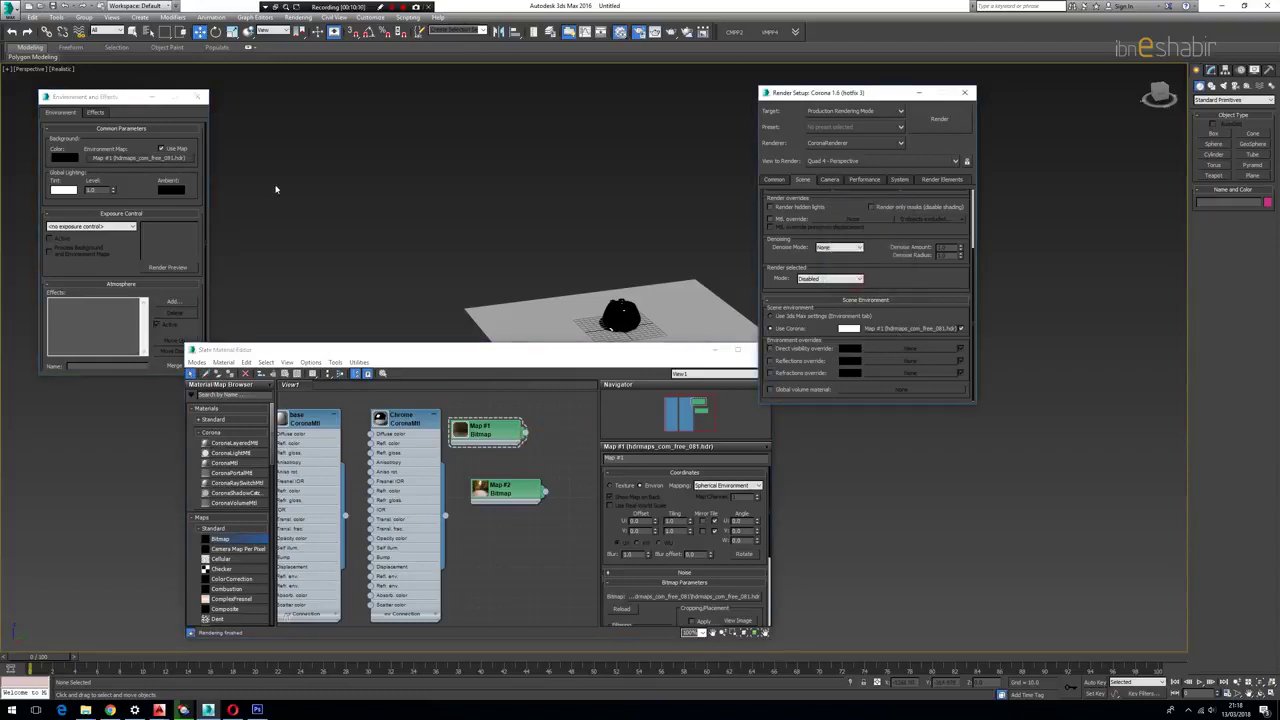
Step: Clear the HDRI from the 3ds Max environment map slot and assign the backplate Map #2 there as an instance
right_click(184, 163)
click(205, 178)
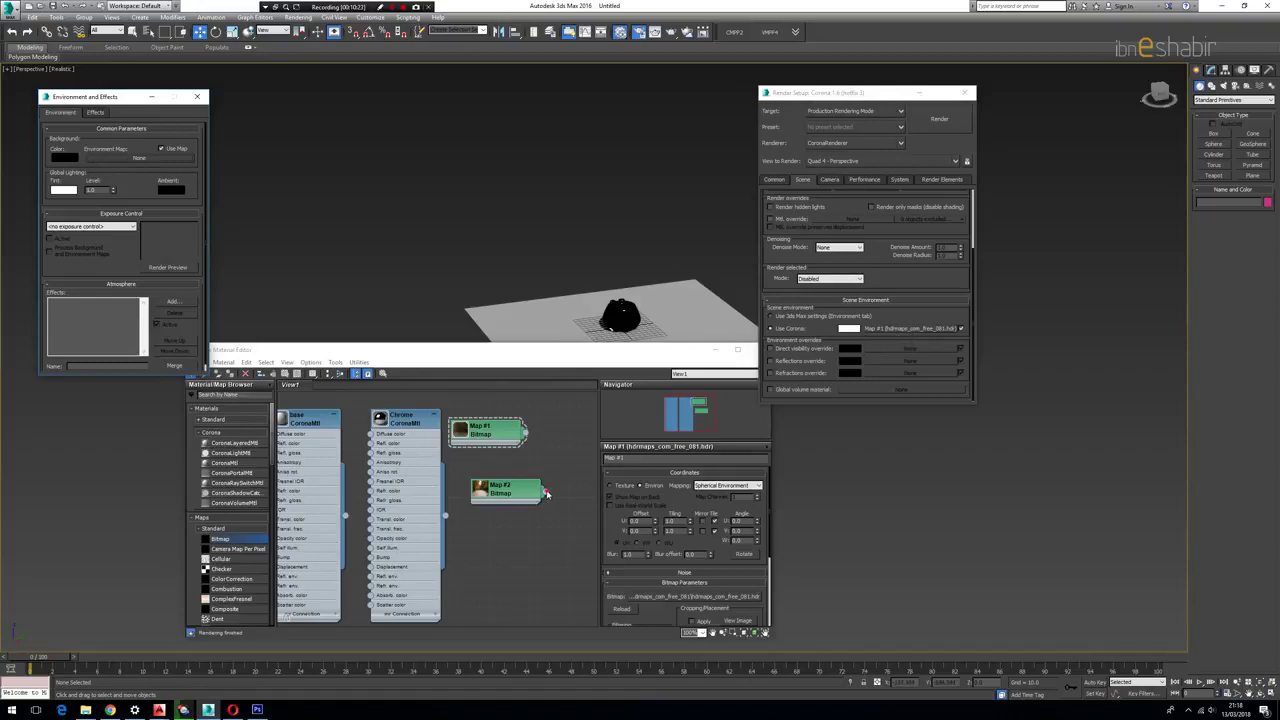
drag(545, 493, 138, 158)
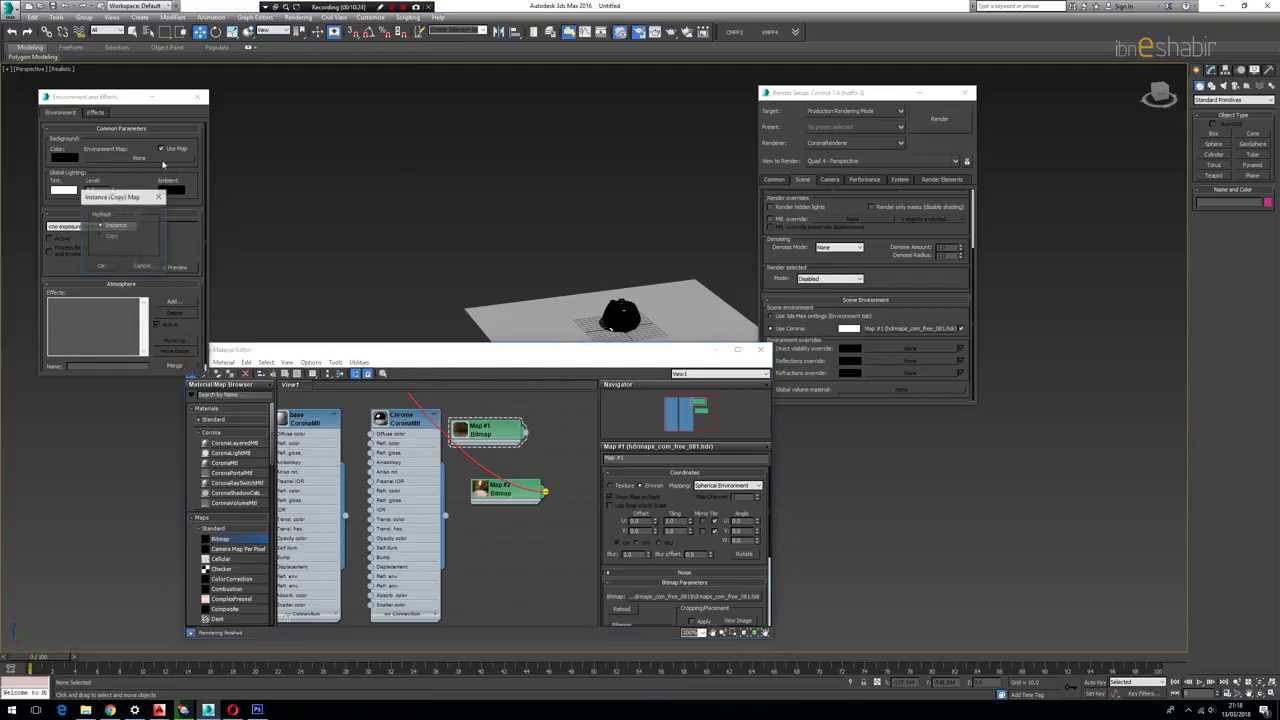
click(104, 266)
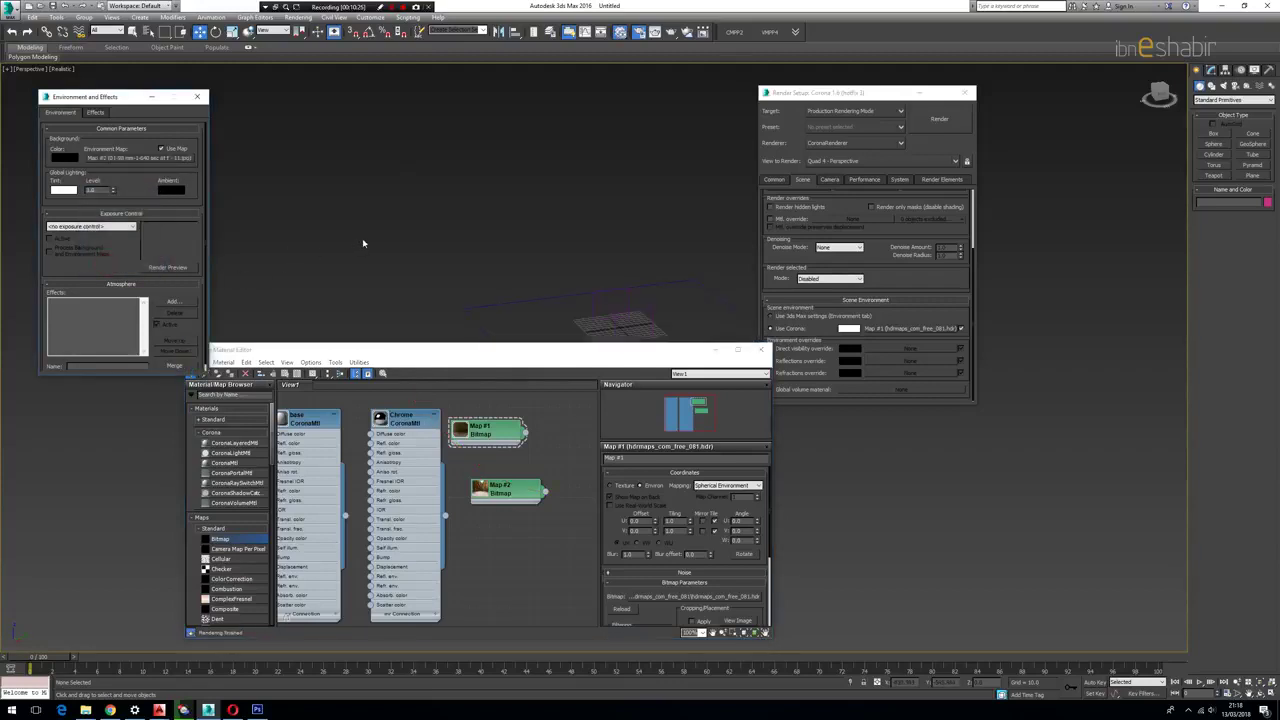
Step: Set the environment mapping of the backplate Map #2 to Screen
double_click(506, 495)
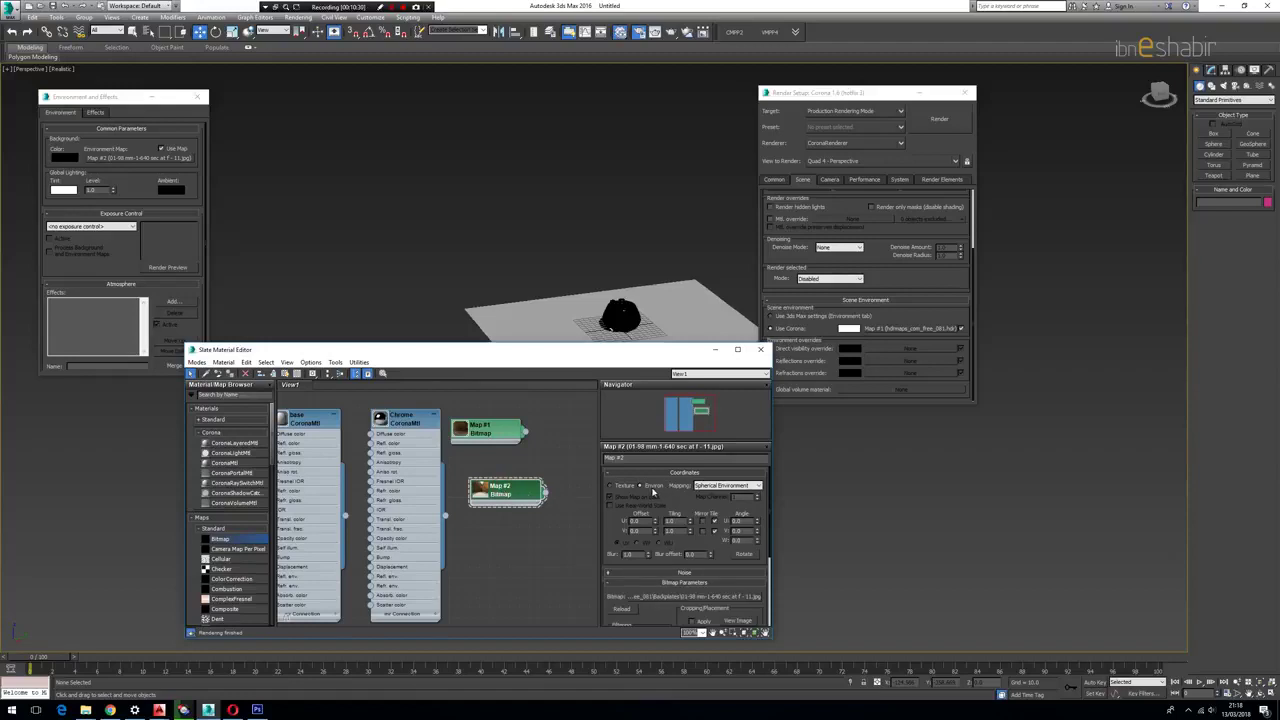
click(701, 487)
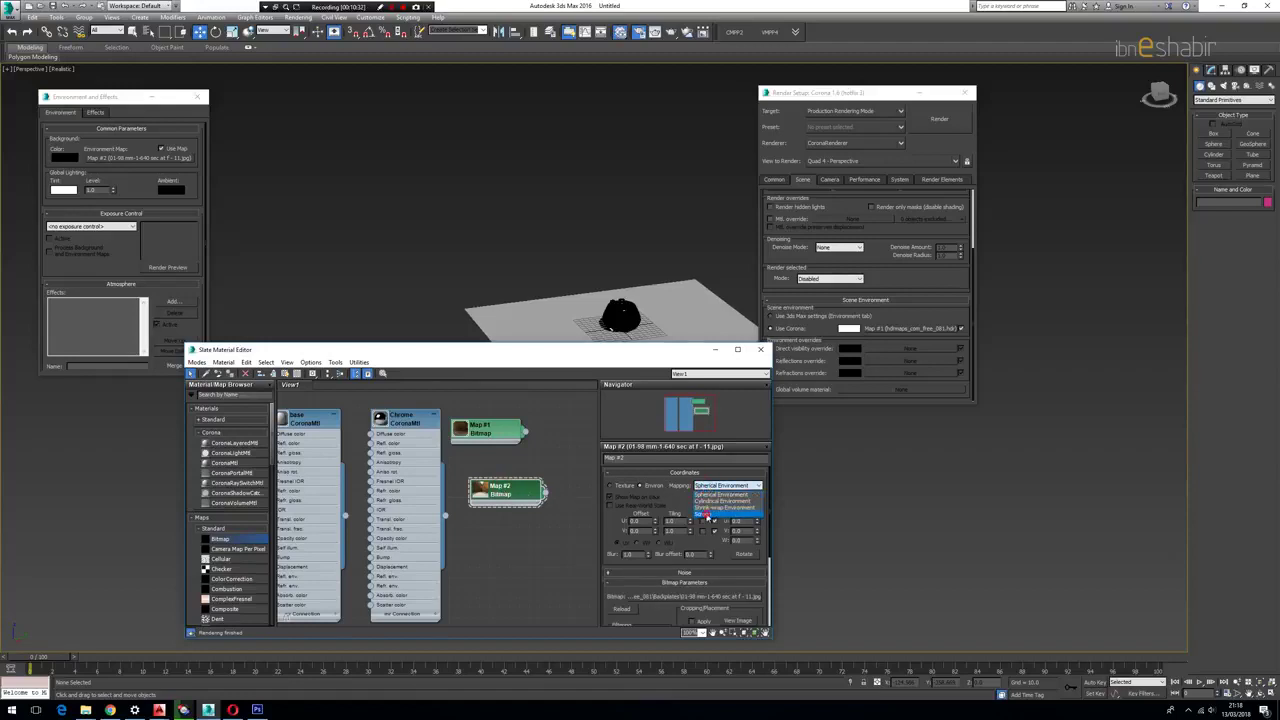
click(707, 514)
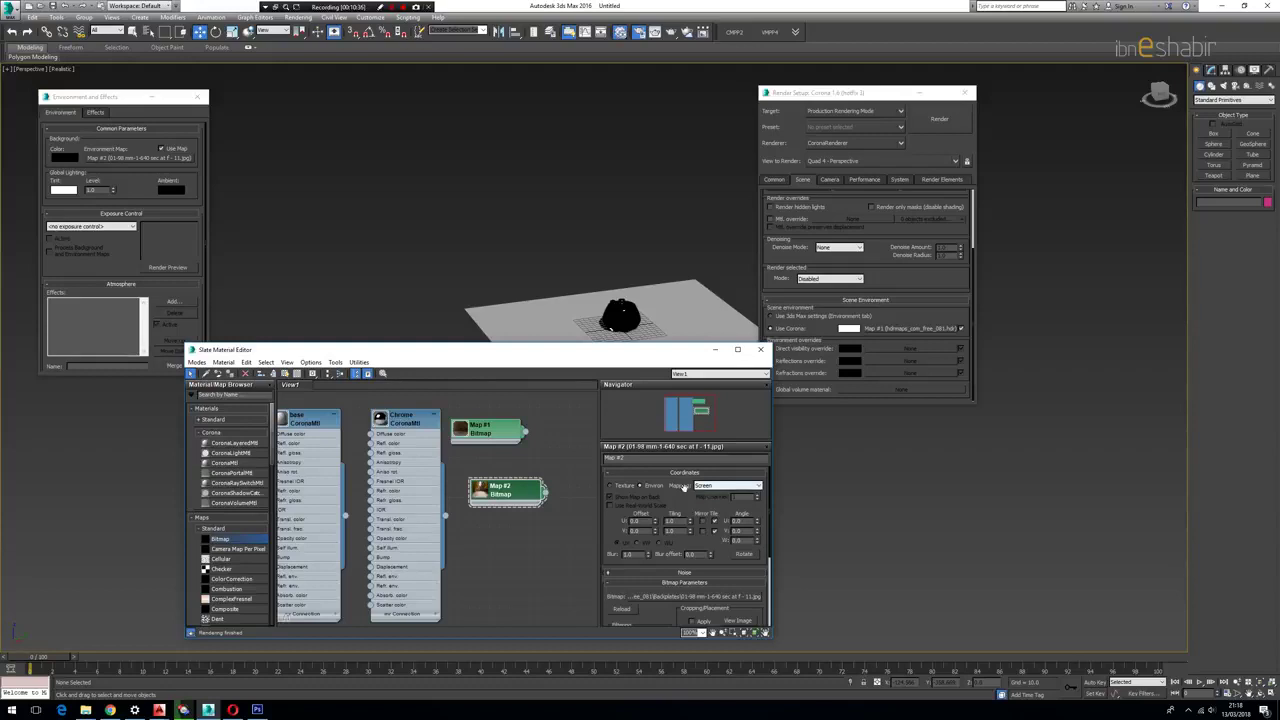
Step: Configure the active perspective viewport to show the environment background and accept the viewport configuration
click(540, 204)
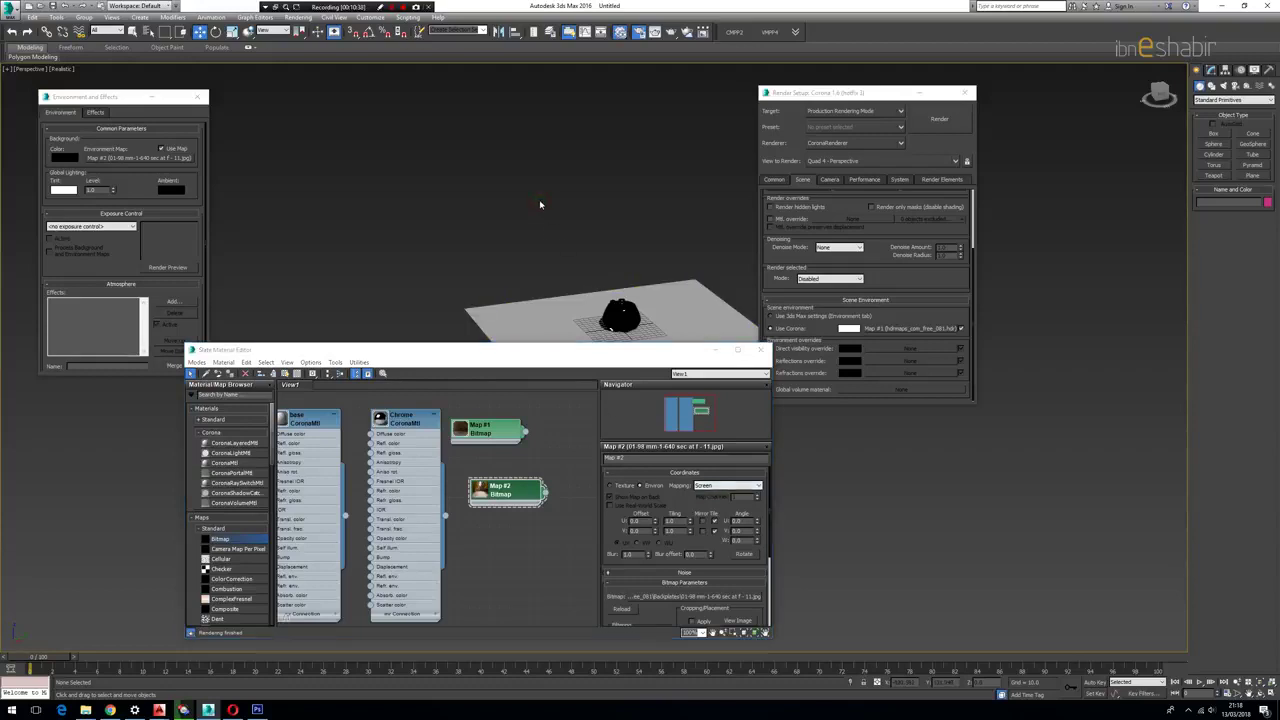
key(alt+b)
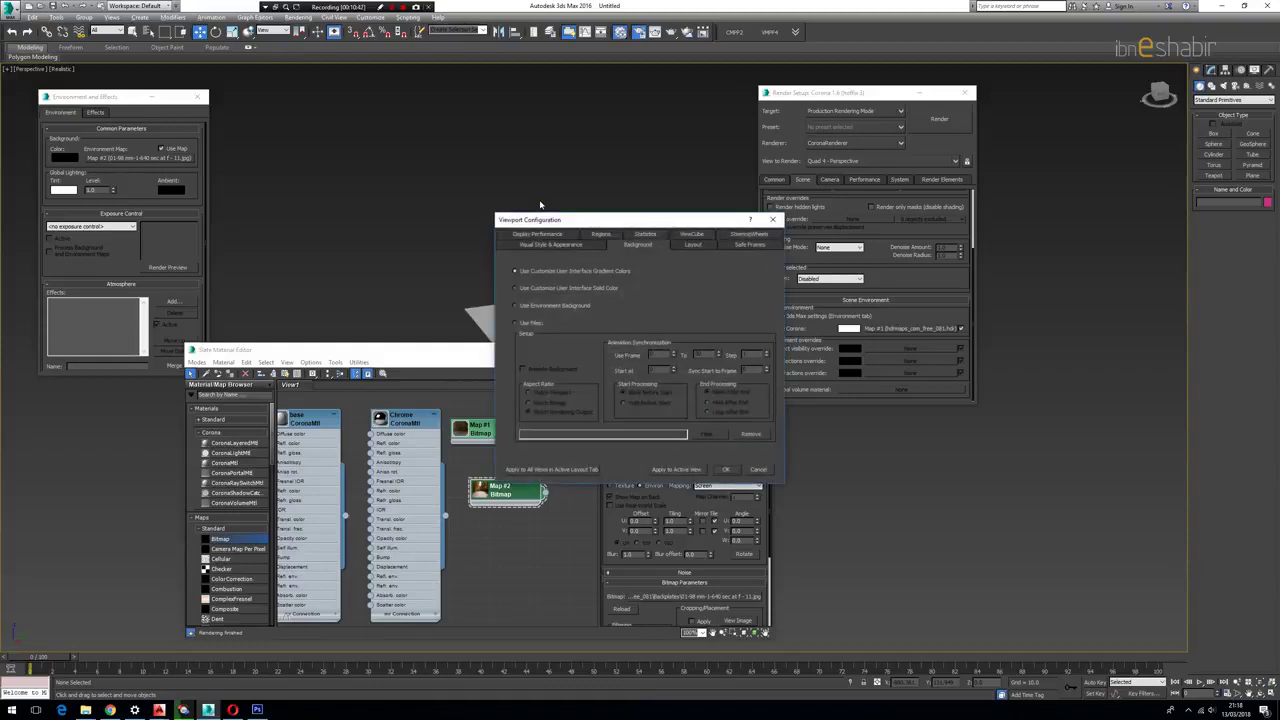
click(541, 307)
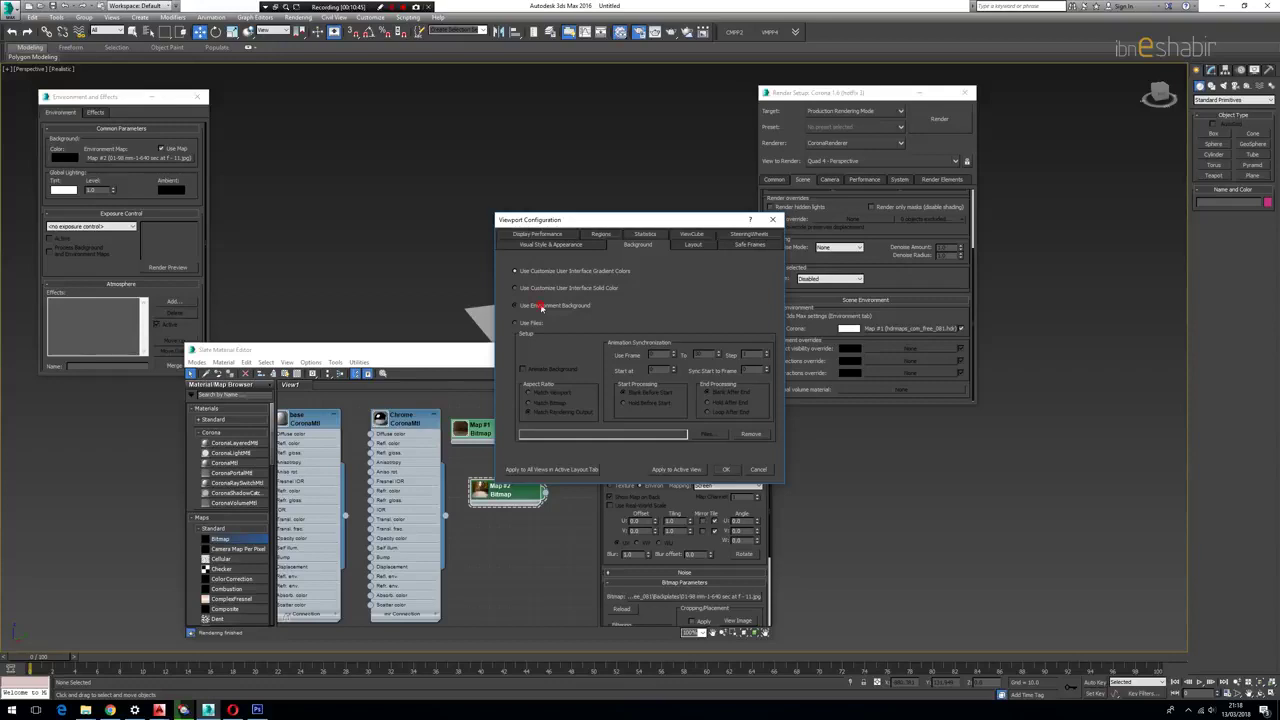
click(676, 470)
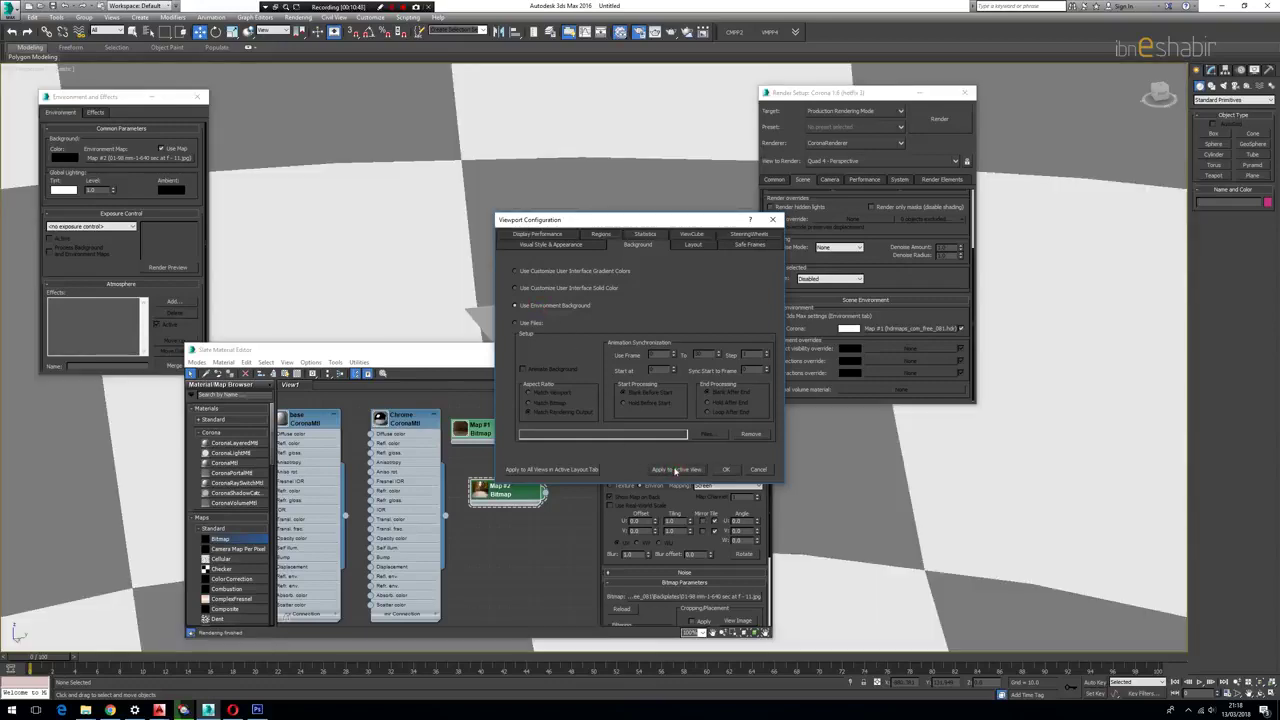
click(724, 470)
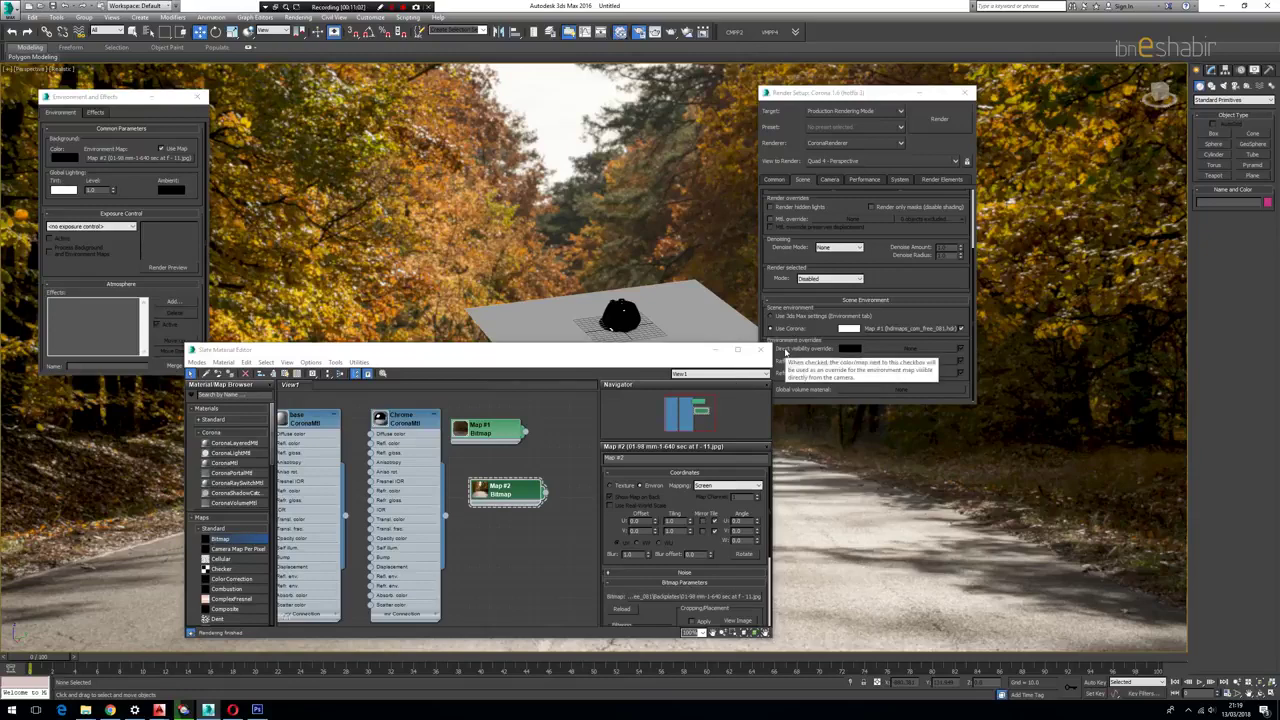
Step: Minimise the Slate Material Editor and change the viewport to a top view with space around the base plane and teapot
click(712, 355)
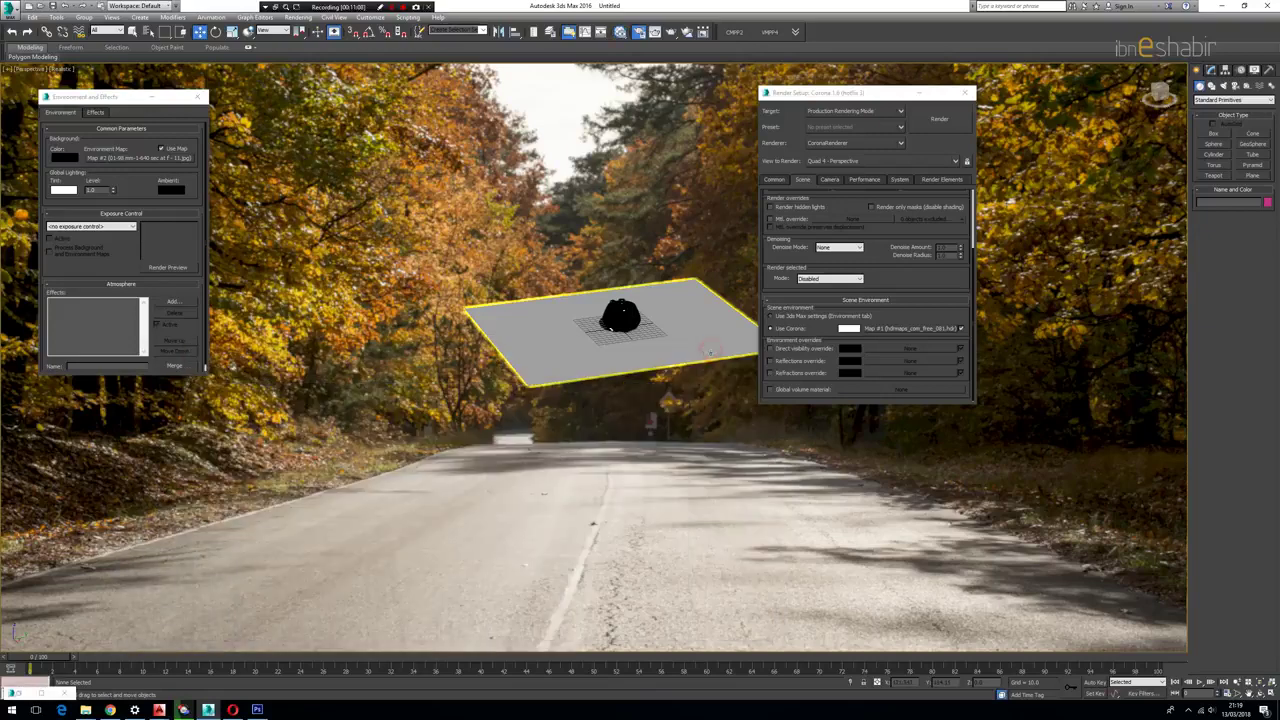
click(640, 349)
alt+middle_drag(654, 395, 607, 409)
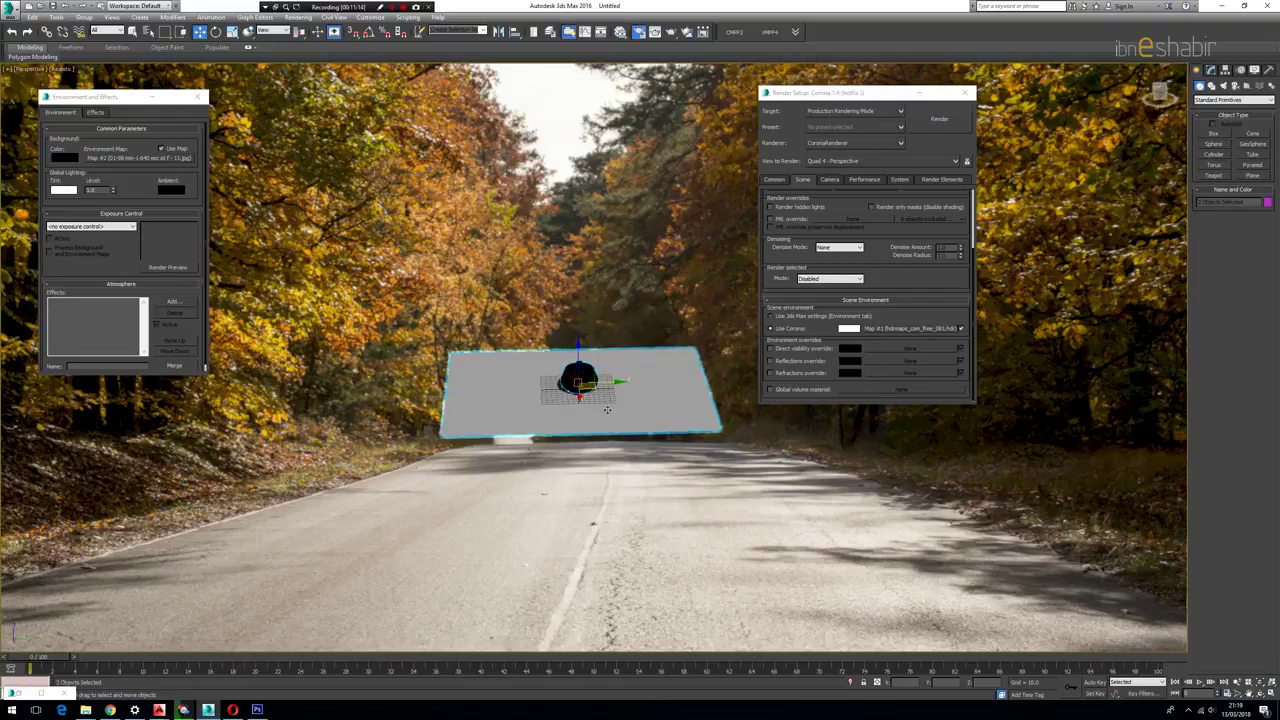
click(608, 471)
key(t)
key(z)
scroll(560, 364, down, 8)
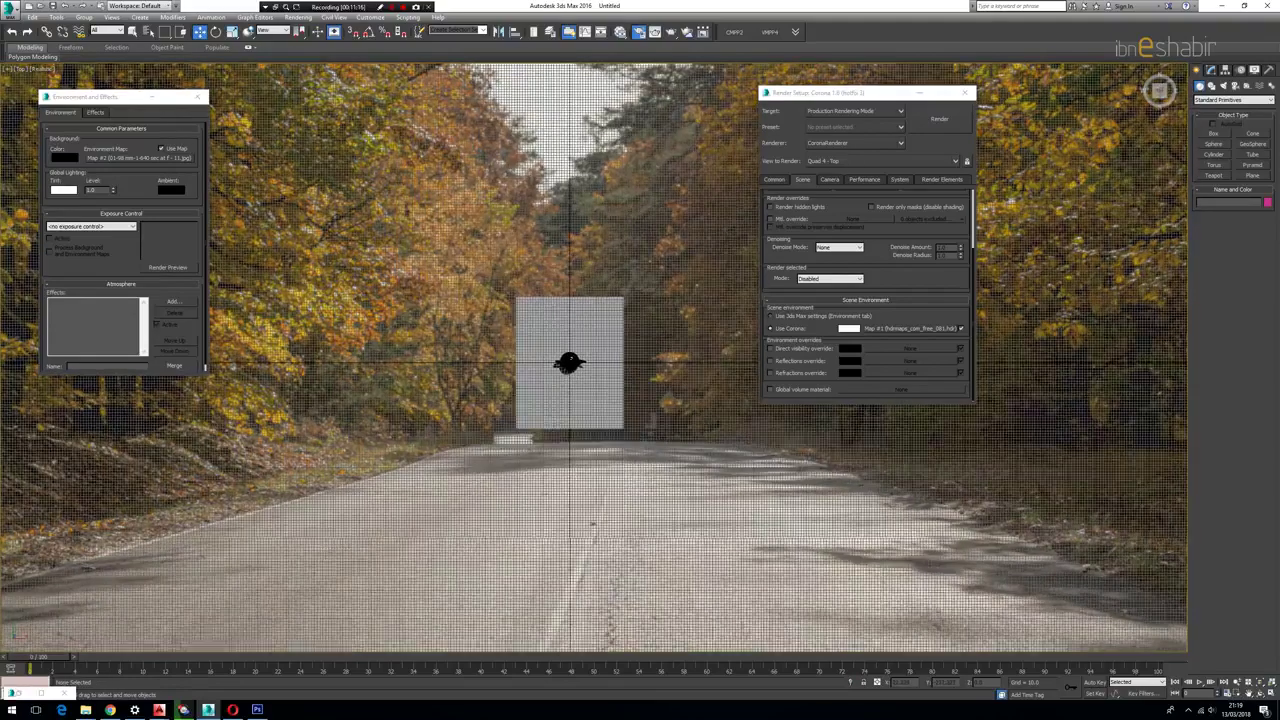
scroll(560, 364, up, 3)
Step: Create a targeted Physical camera in front of the base plane, aimed at the teapot, and look through it in the viewport
click(1235, 87)
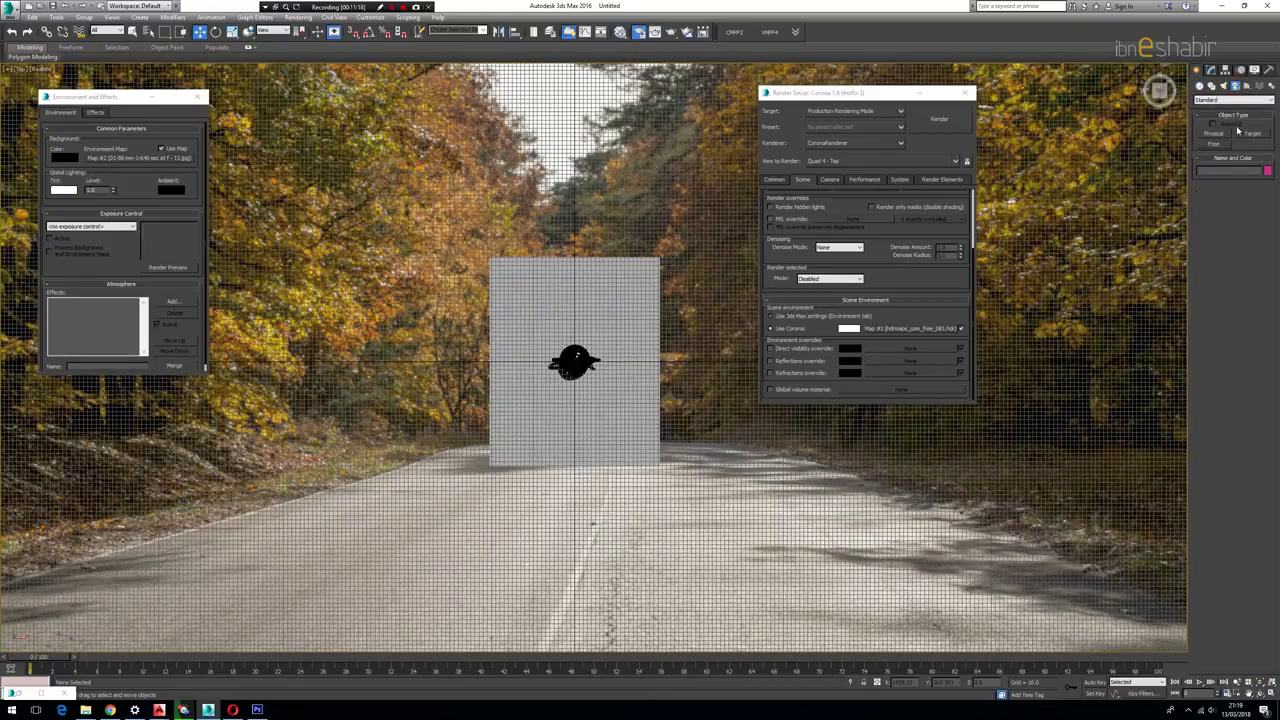
click(1229, 101)
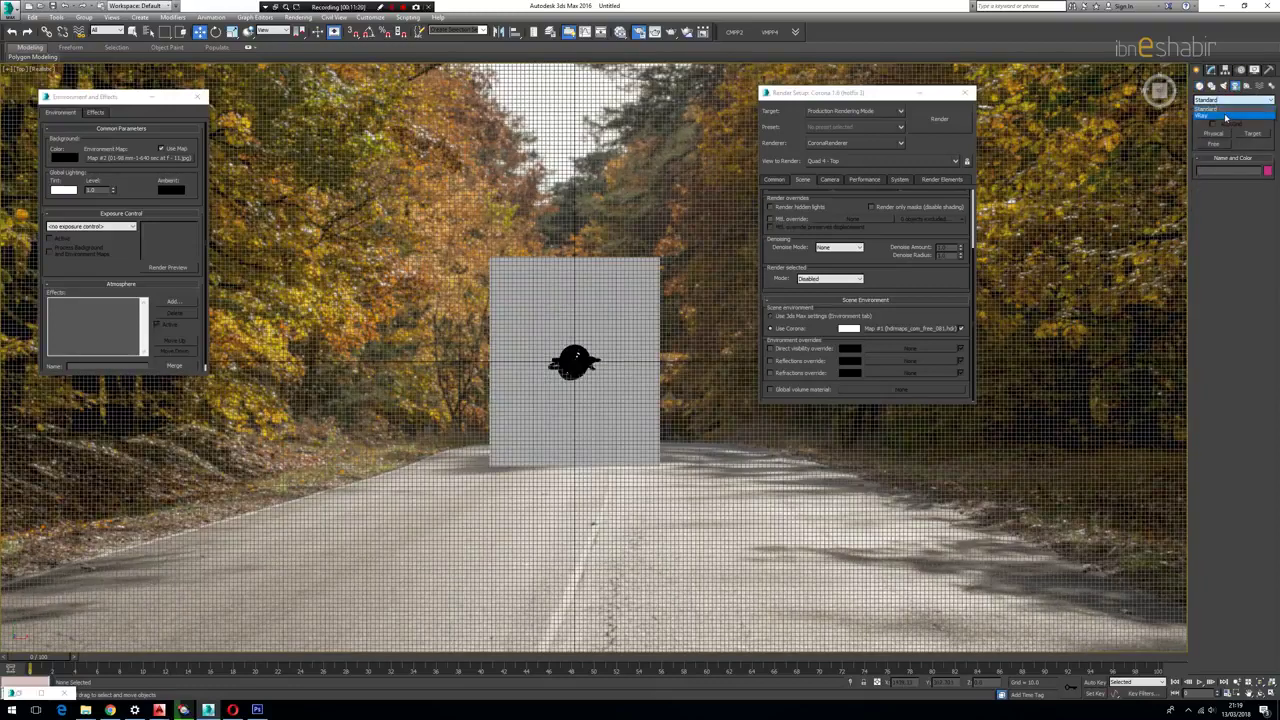
click(1226, 116)
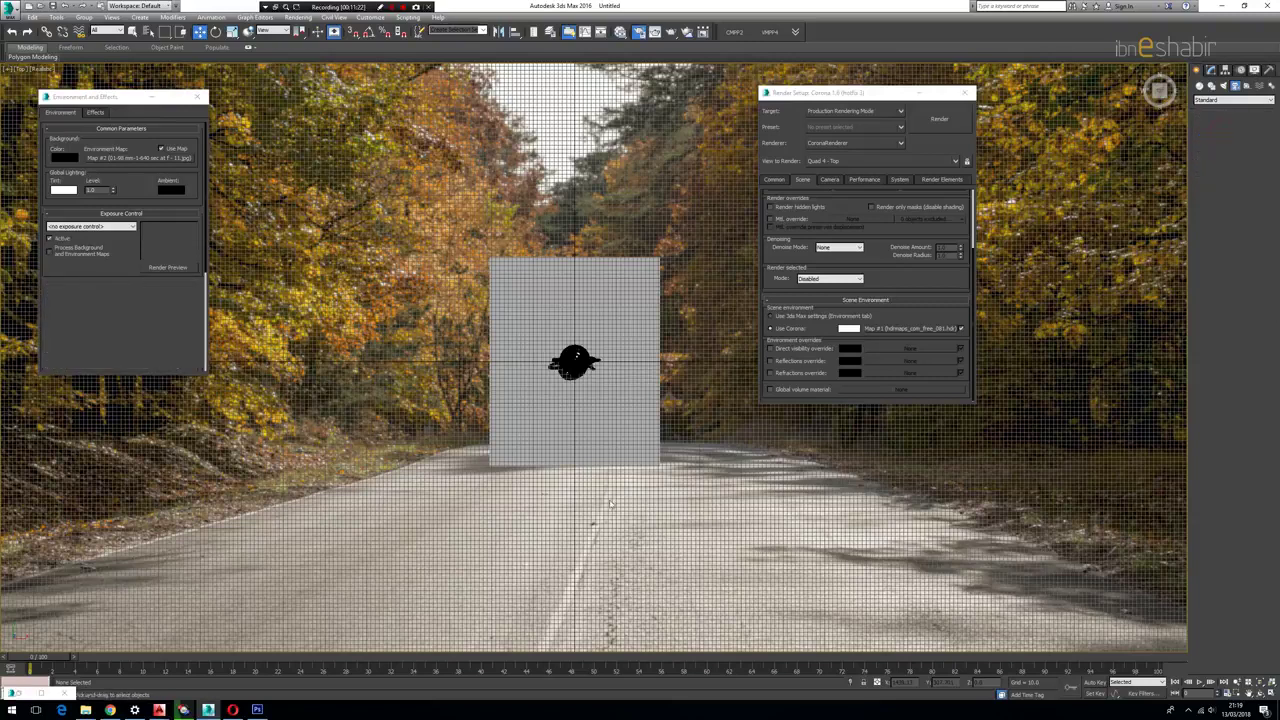
drag(656, 616, 657, 610)
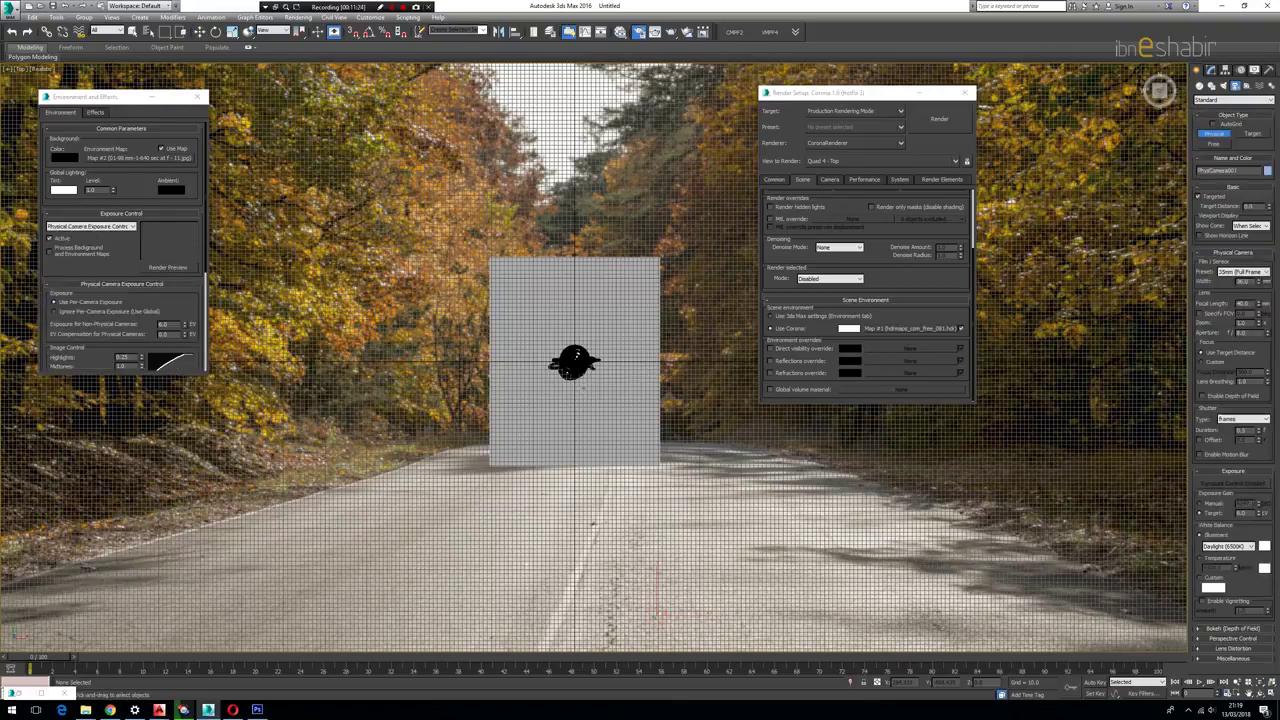
drag(626, 497, 580, 332)
key(w)
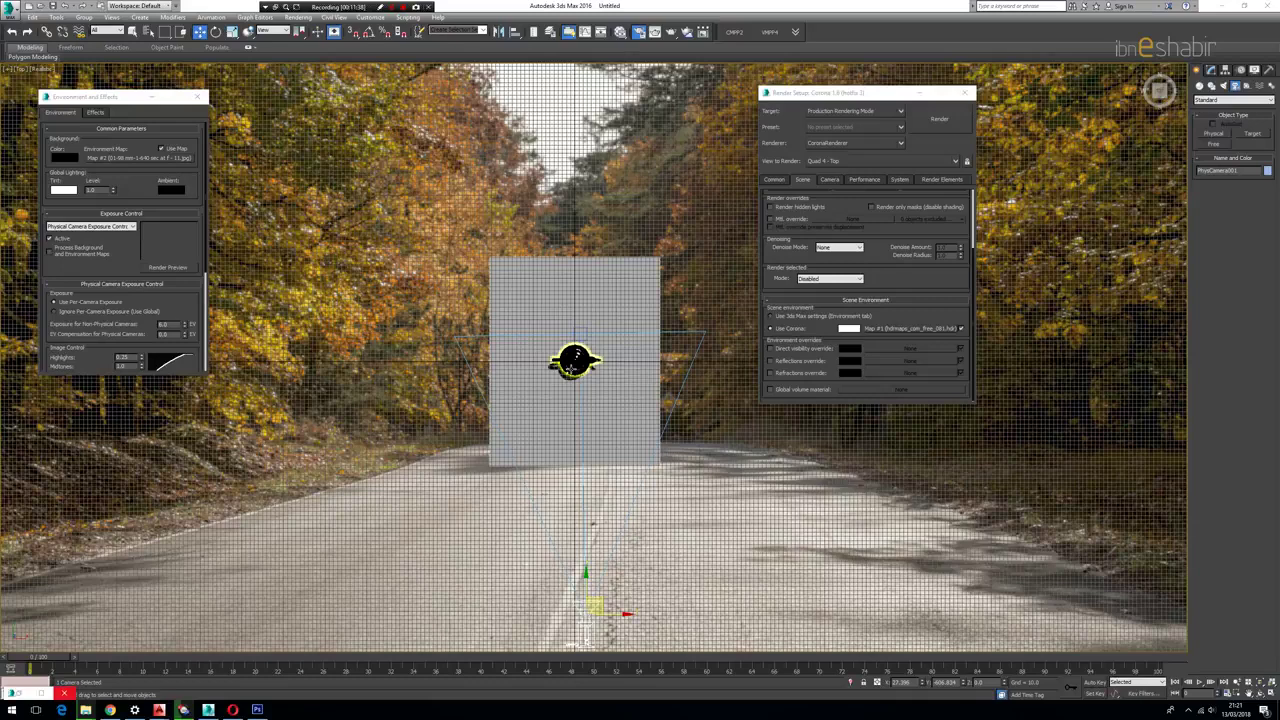
click(650, 528)
key(c)
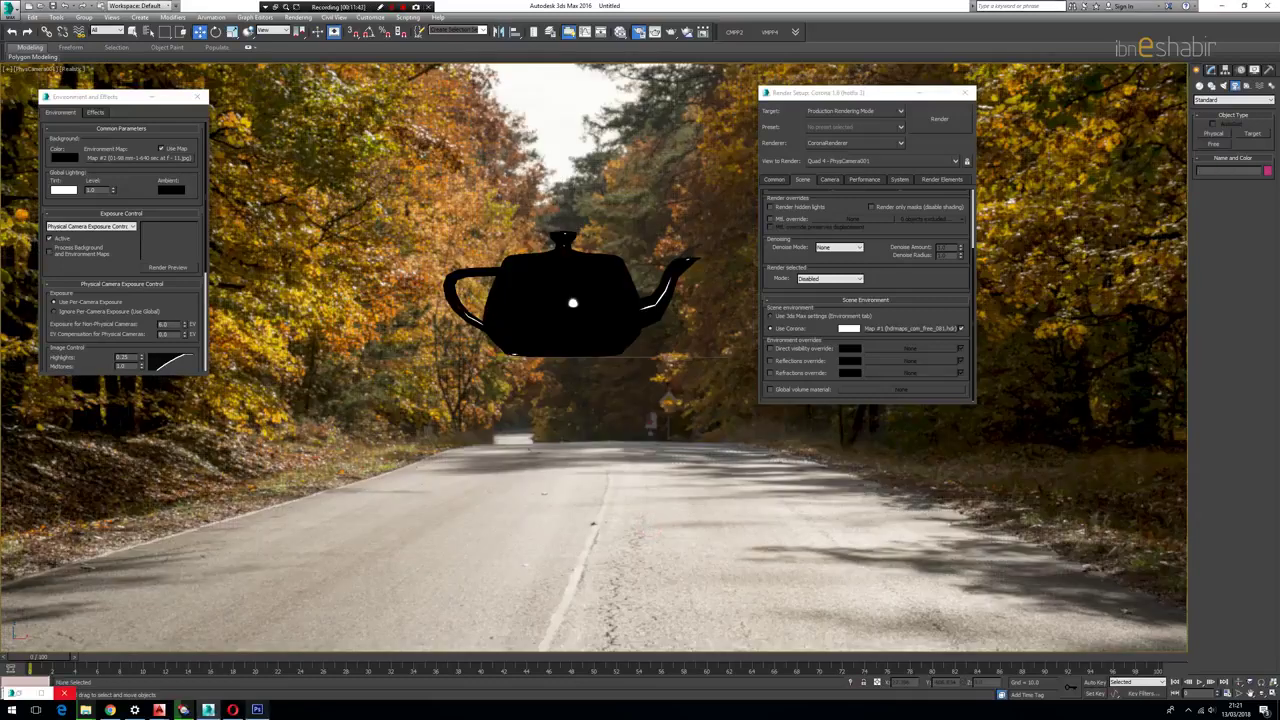
Step: Check the focal length of the 01-98 mm backplate photo in File Explorer and return to 3ds Max
mouse_move(86, 709)
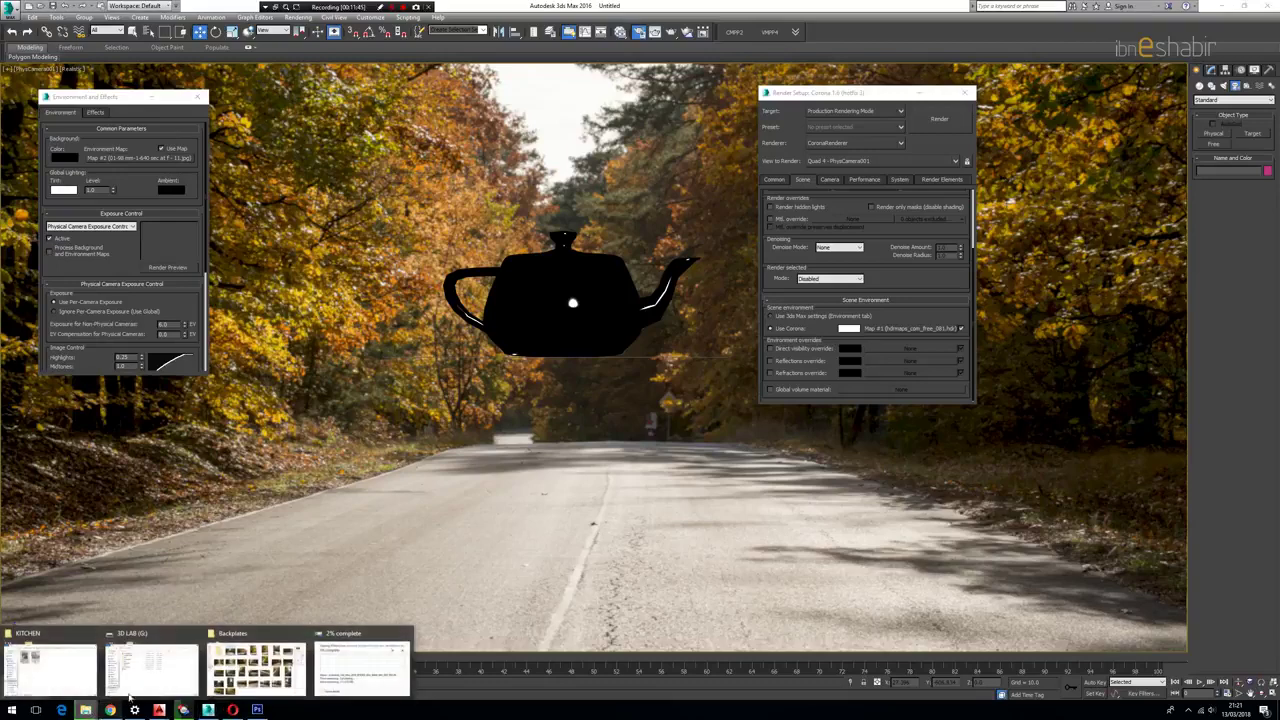
click(256, 668)
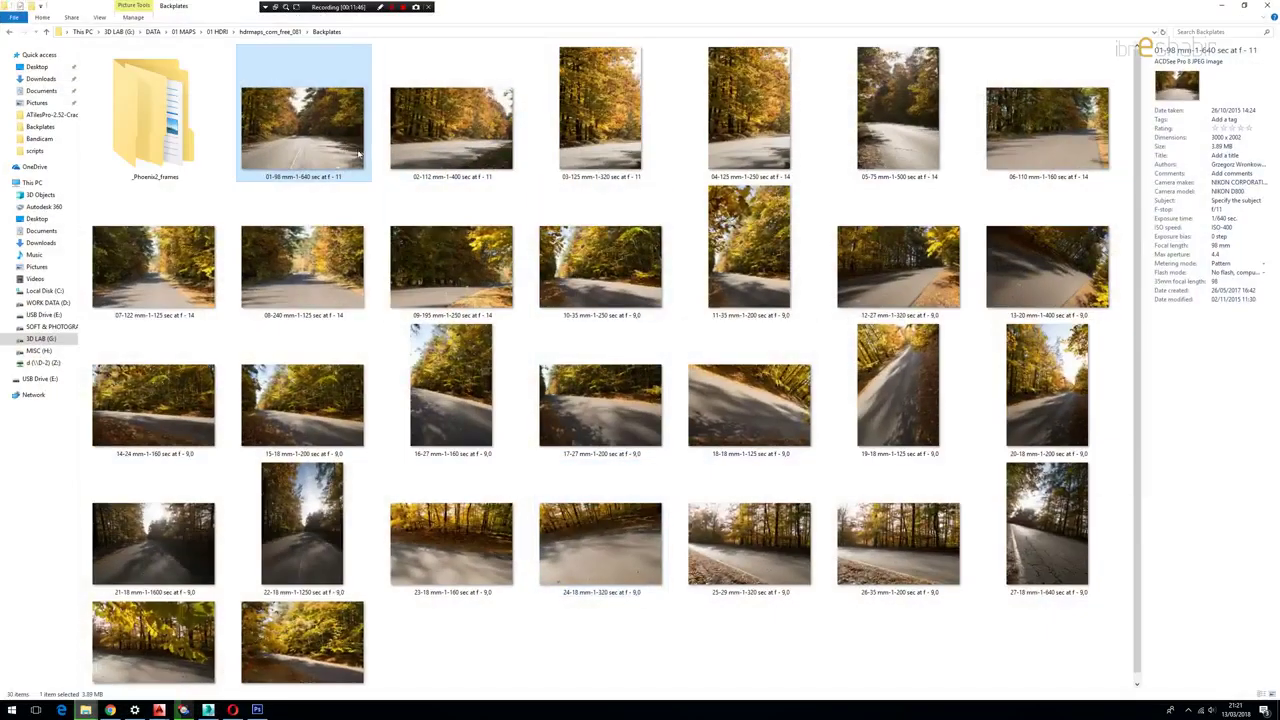
click(1229, 229)
click(1193, 227)
click(1221, 7)
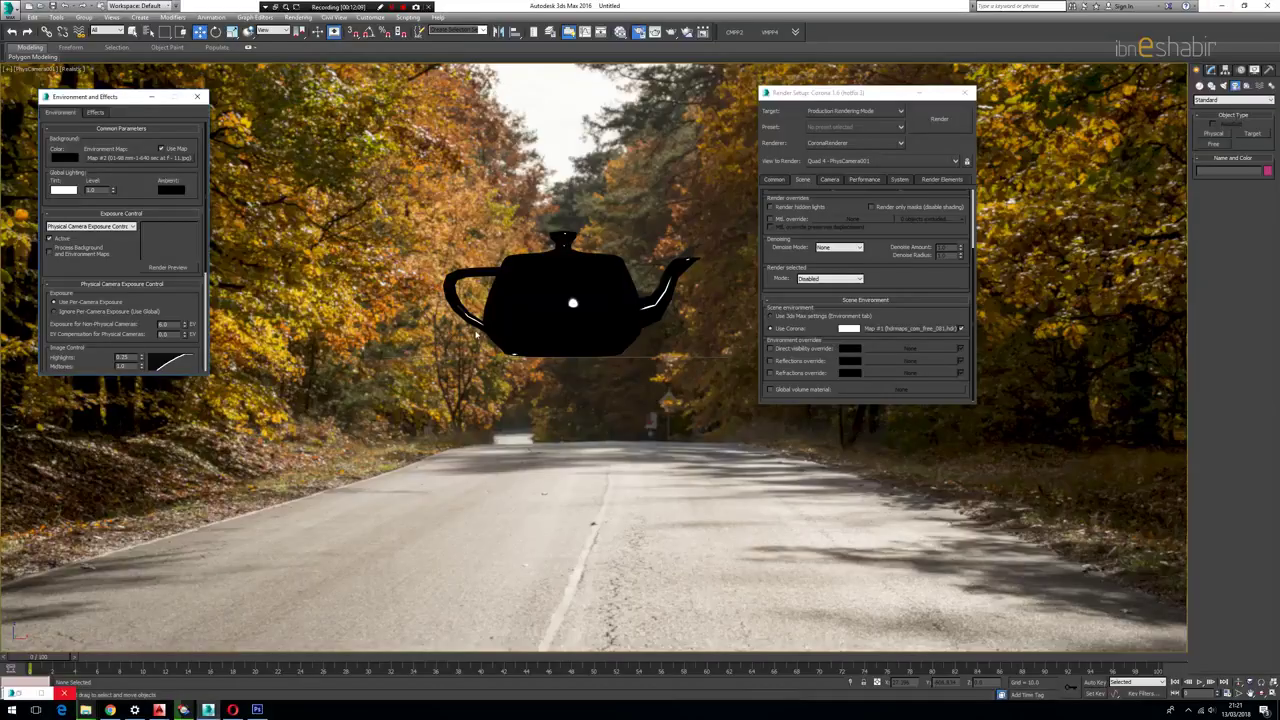
Step: Select the camera of the current view and set its focal length to 98 mm
click(30, 69)
click(78, 261)
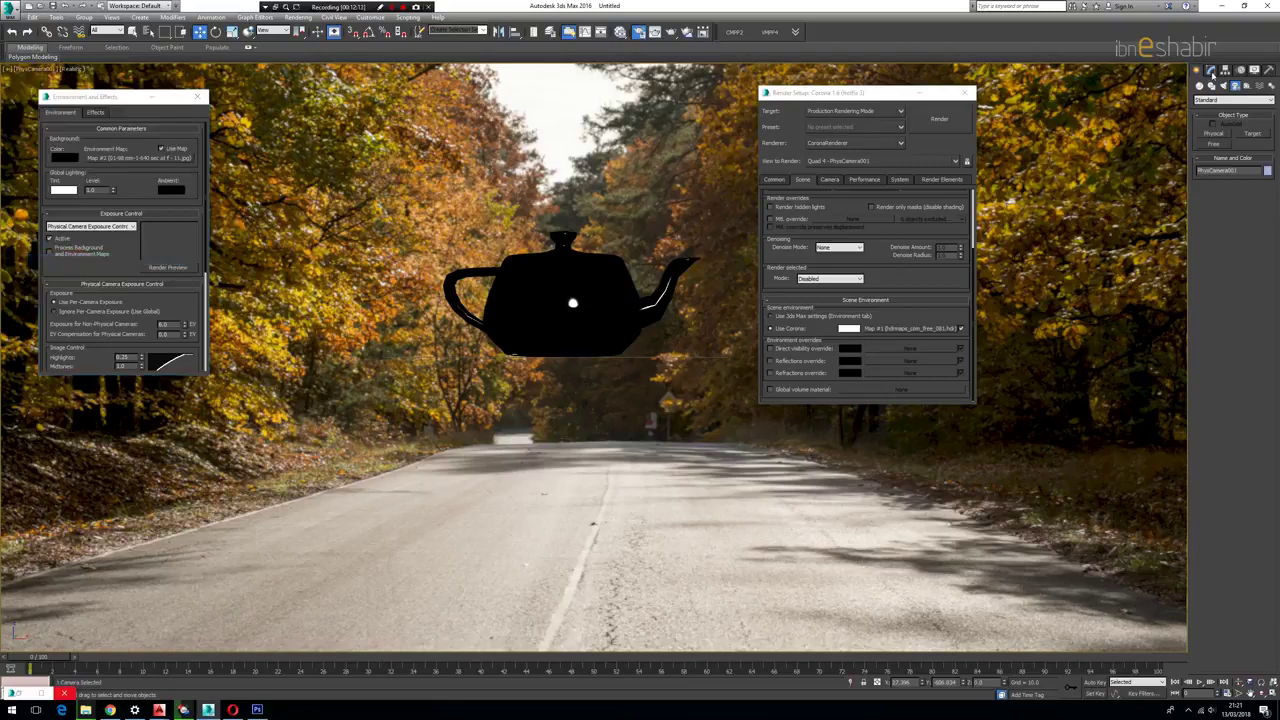
click(1211, 70)
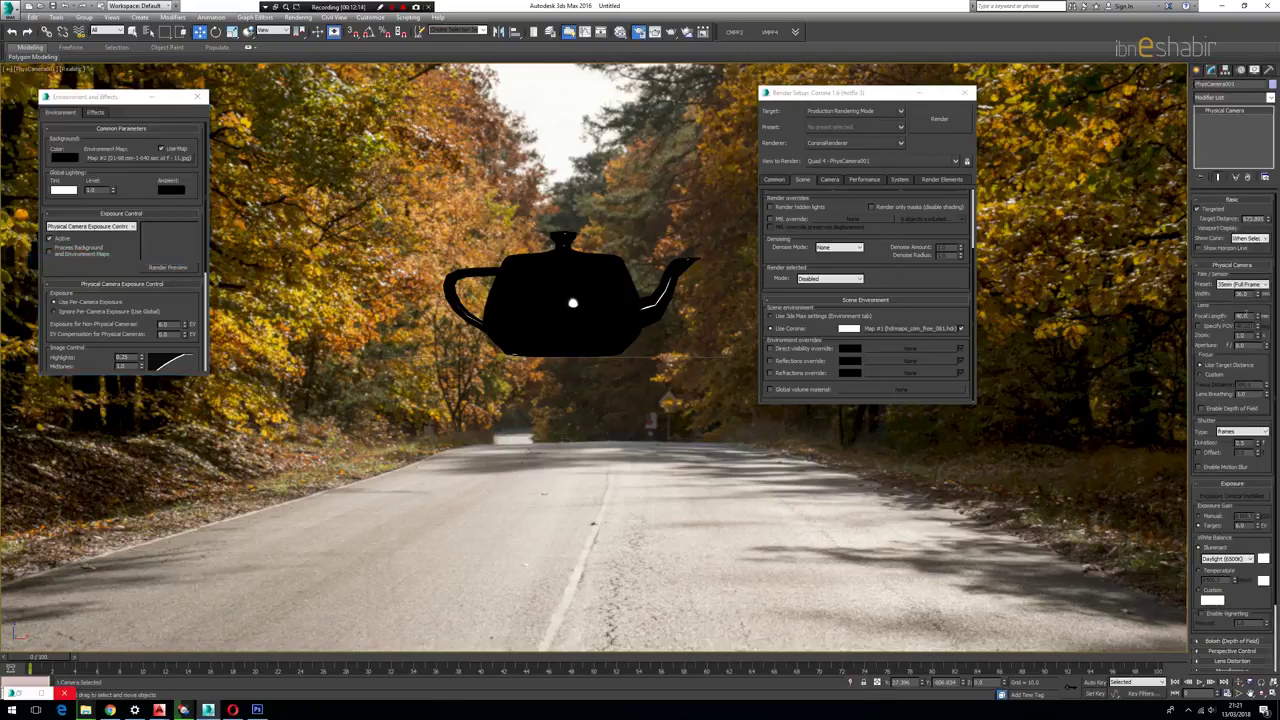
double_click(1241, 315)
text(85)
key(Return)
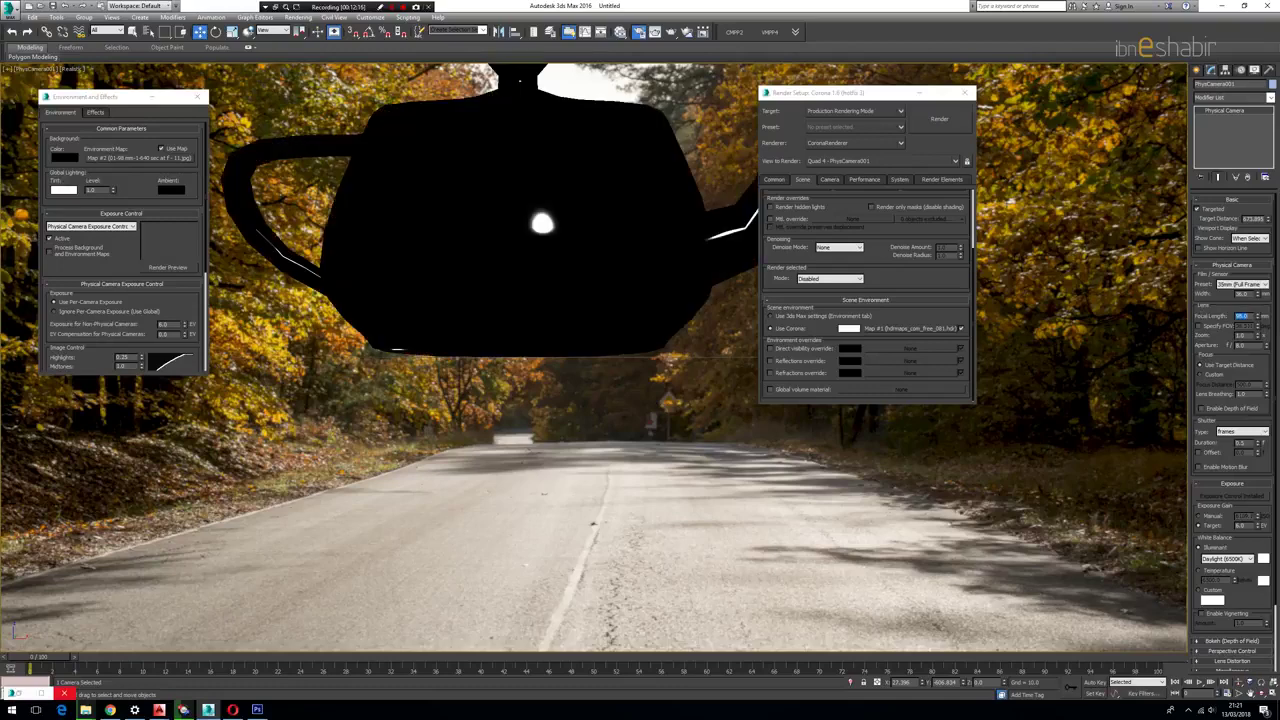
Step: Set the Physical camera's aperture to f/11 and its shutter to 1/seconds with a duration of 640
double_click(1241, 345)
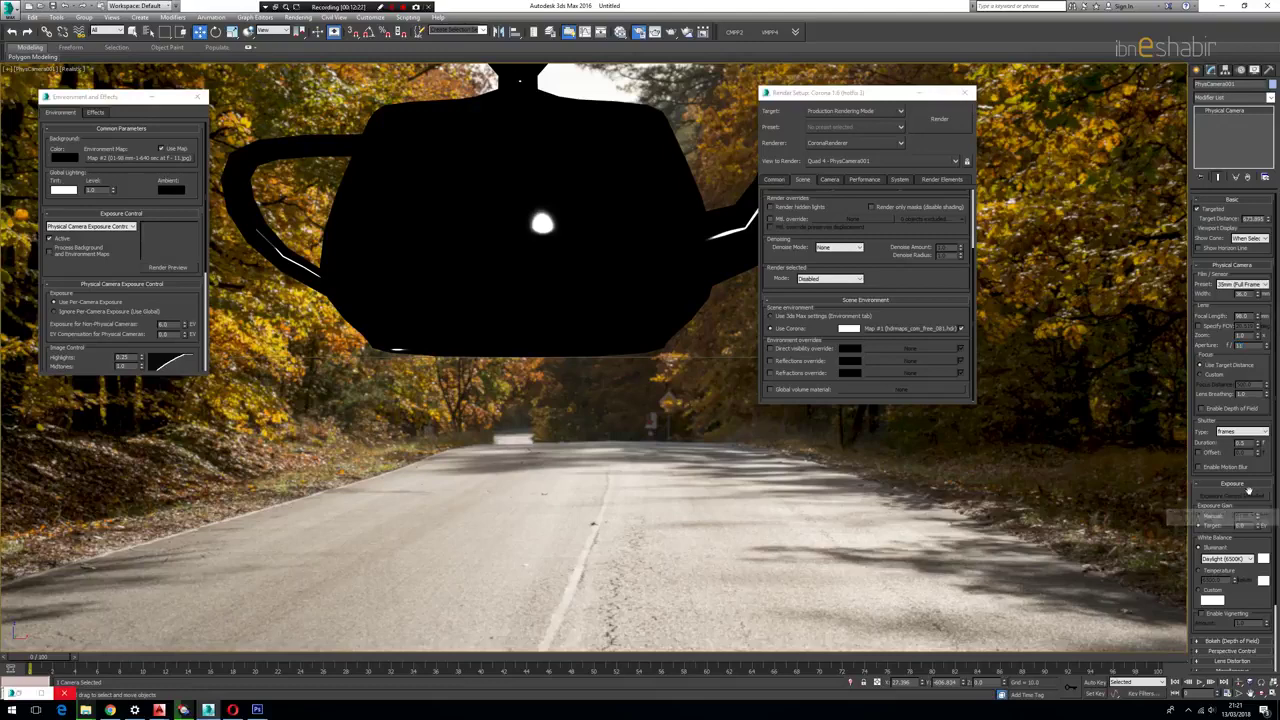
scroll(1250, 402, down, 2)
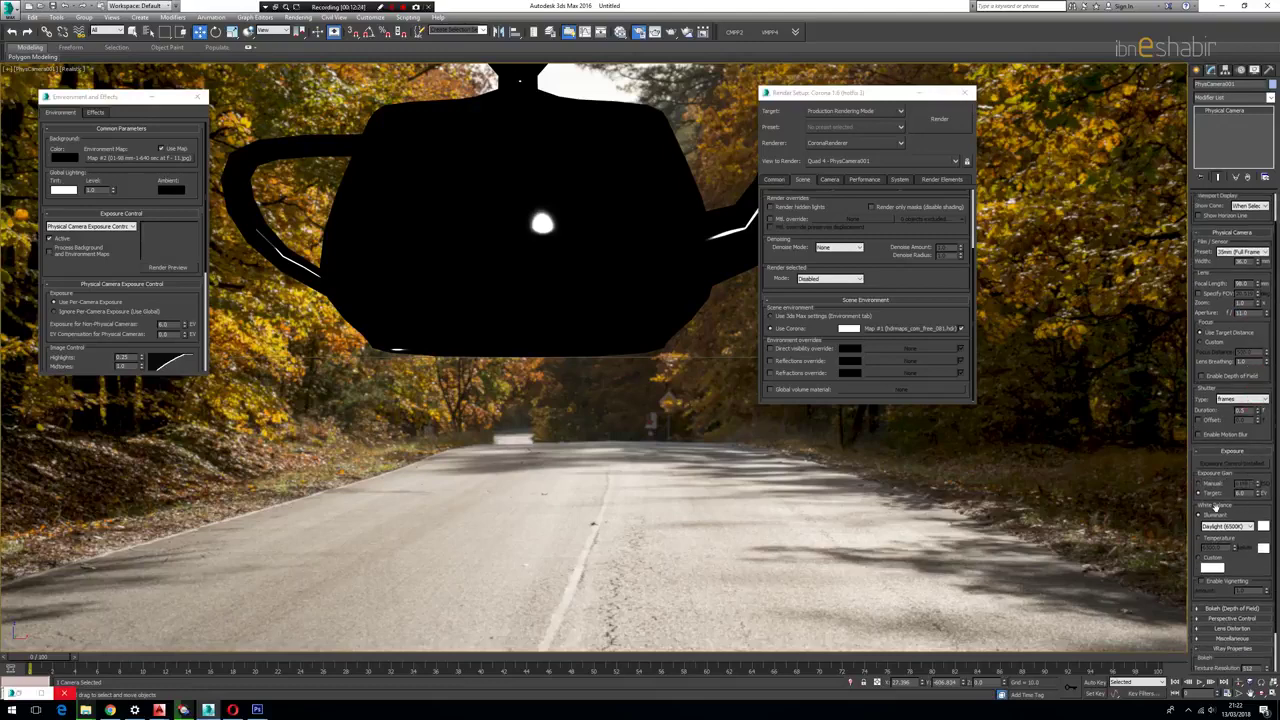
click(1240, 399)
click(1238, 421)
text(8)
click(1227, 417)
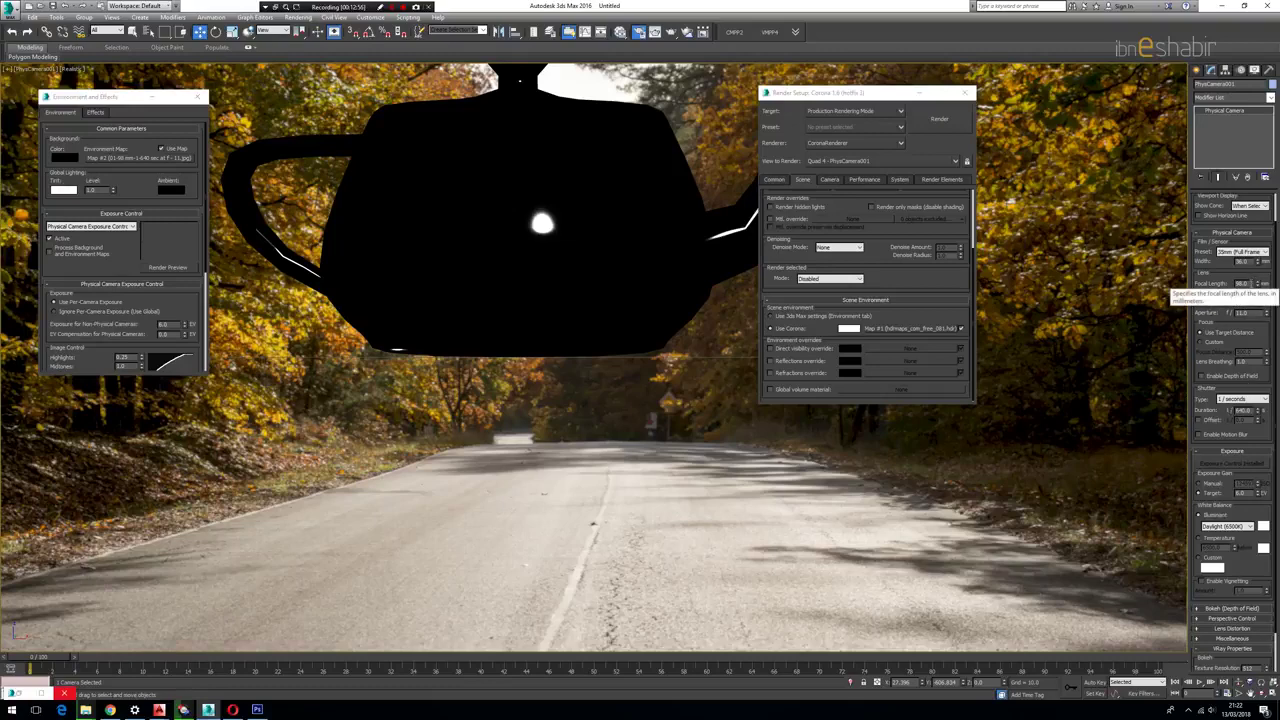
Step: Adjust the camera view to bring the teapot and base plane into frame, then move the camera farther back in a top view
alt+middle_drag(586, 283, 632, 462)
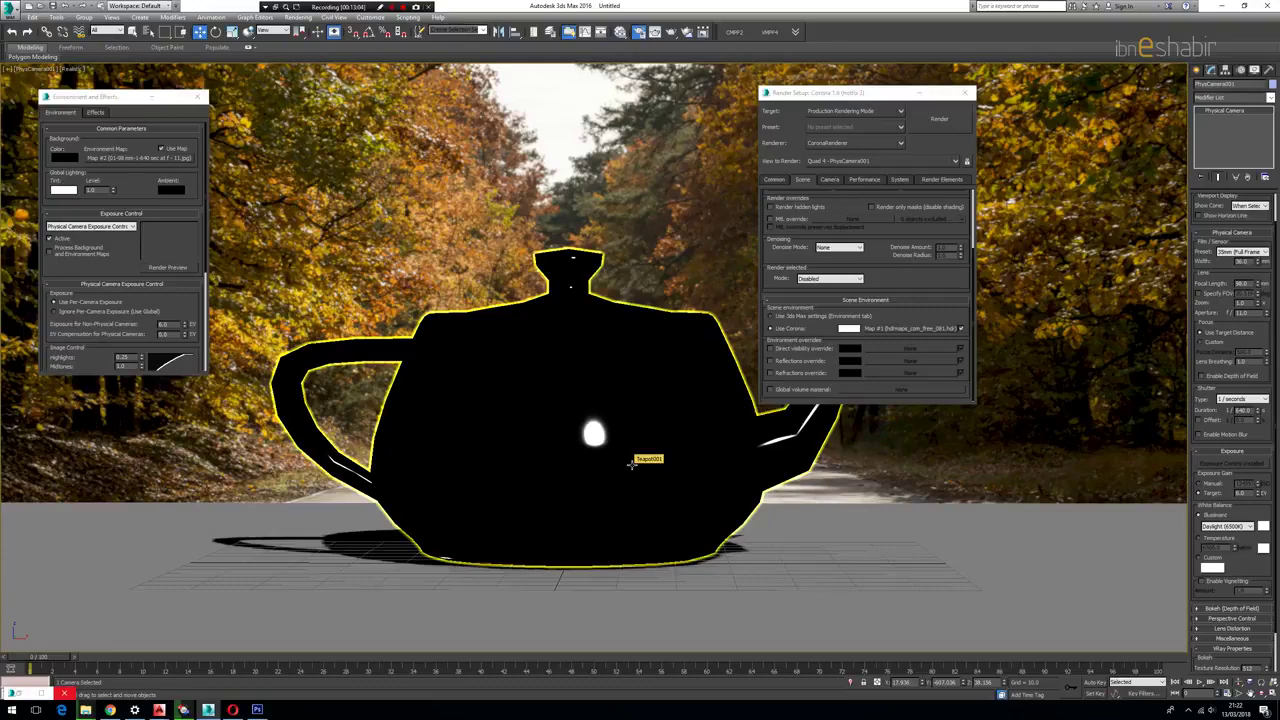
key(t)
scroll(632, 462, down, 6)
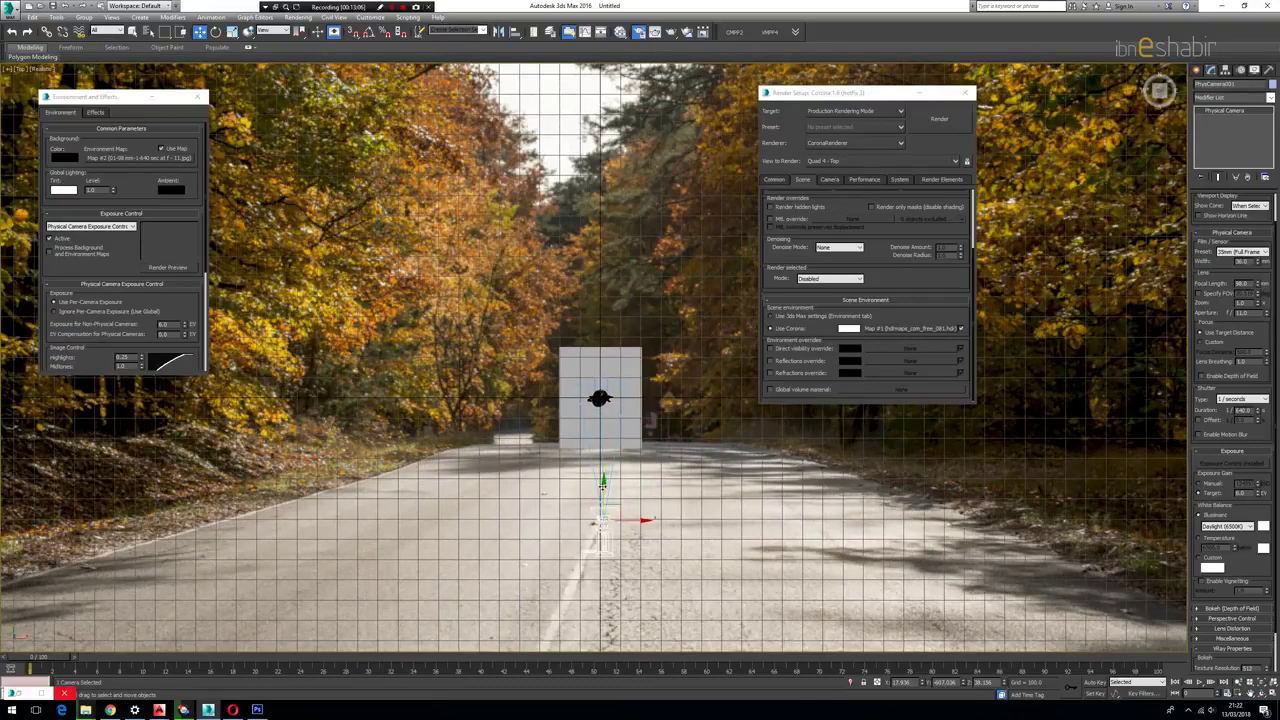
drag(603, 490, 603, 530)
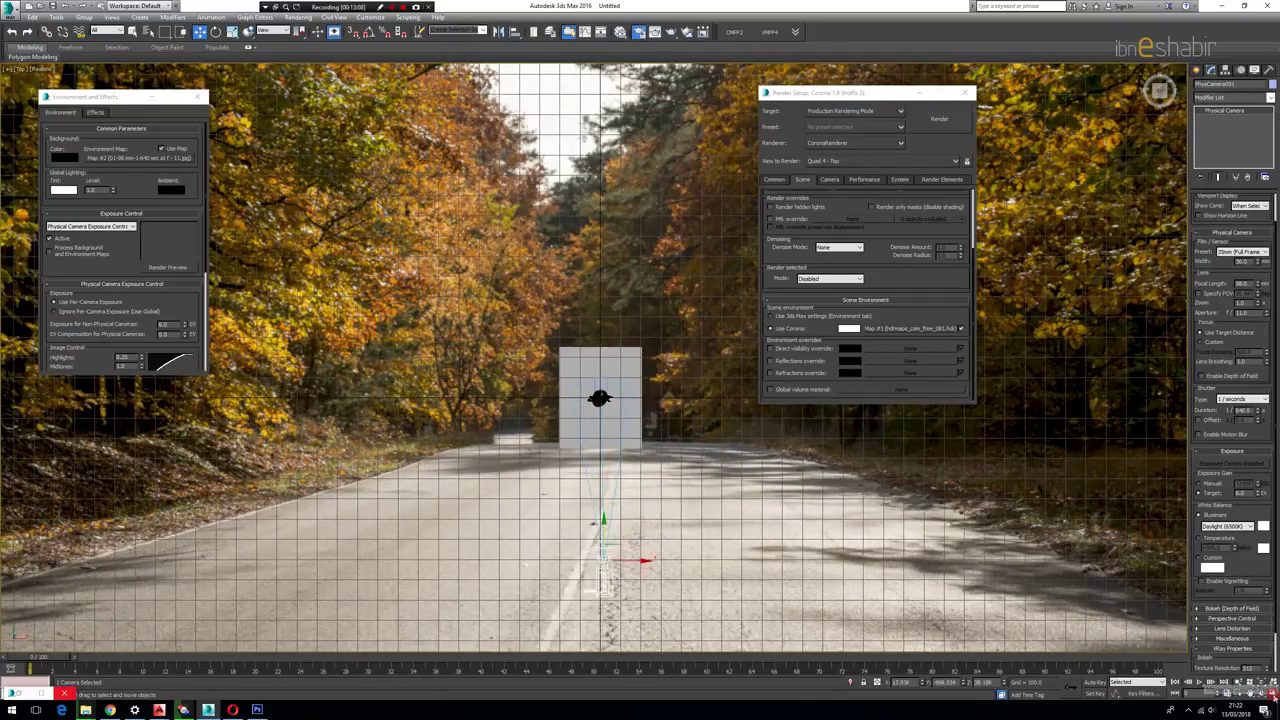
Step: Show four viewports, with the camera view over the backplate in one and a zoomed-out wireframe top view above it, unobstructed by Render Setup
click(1271, 694)
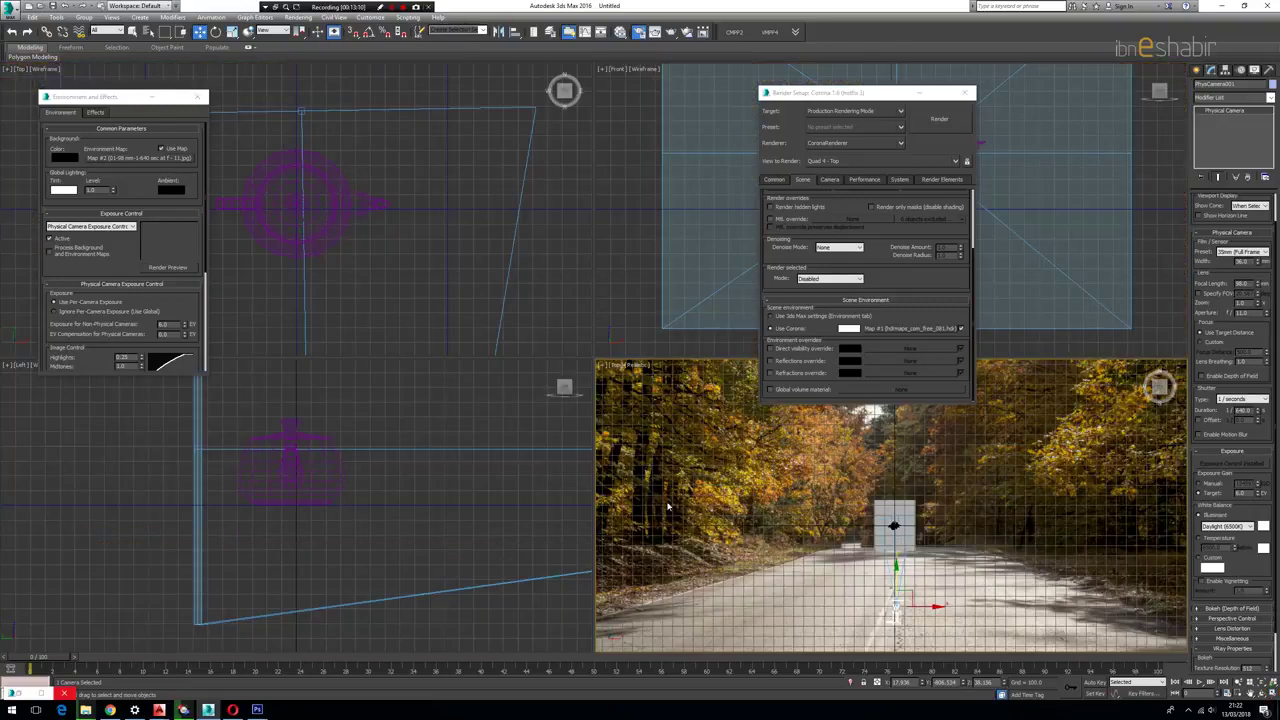
click(633, 309)
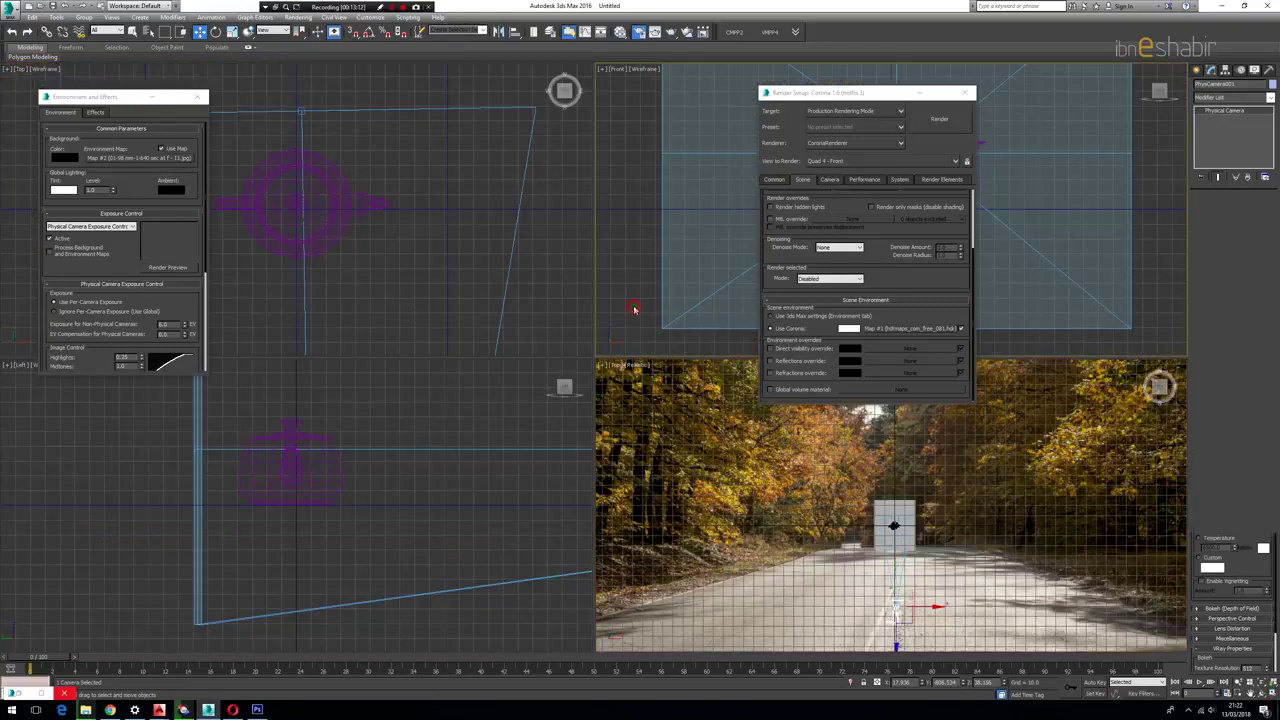
click(633, 309)
key(t)
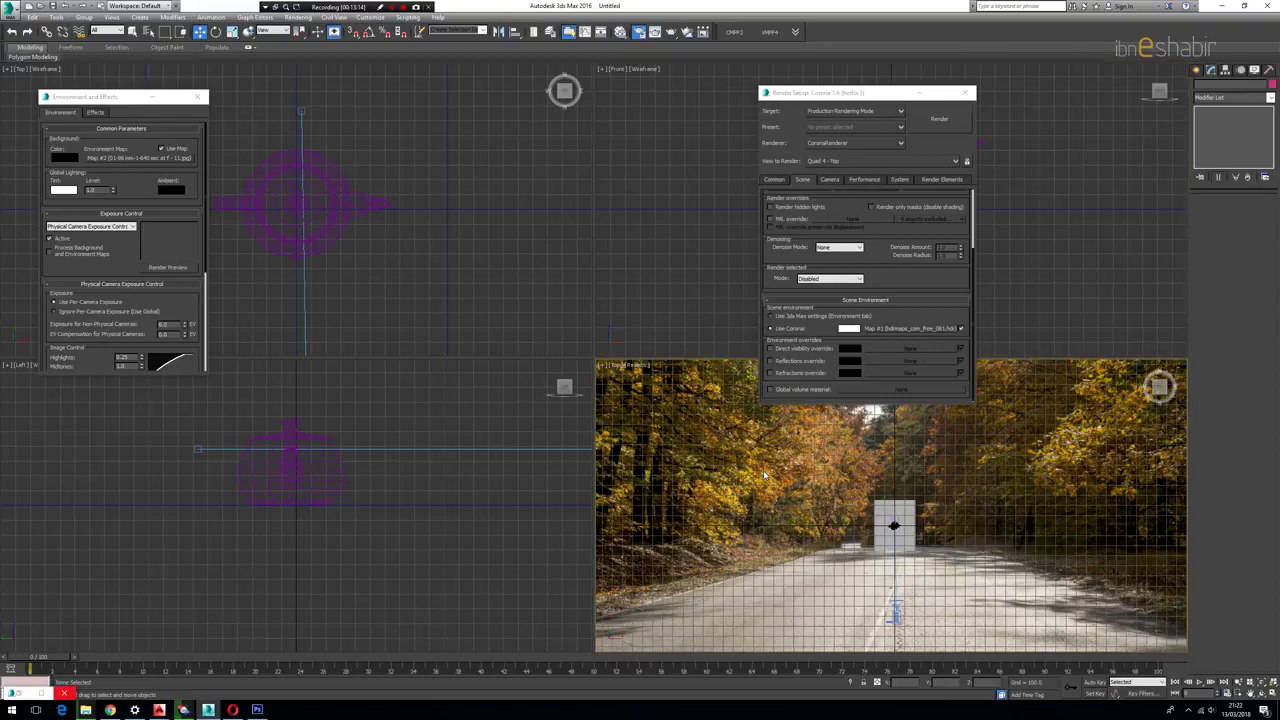
key(c)
click(666, 194)
key(t)
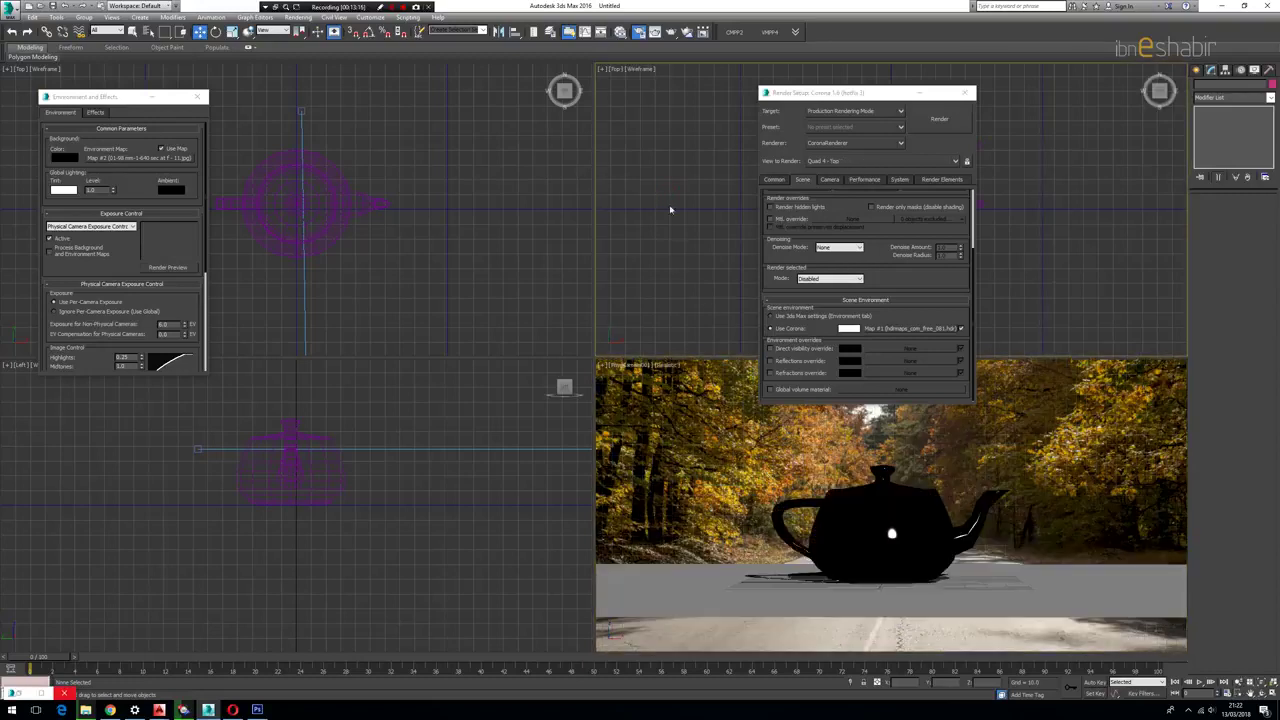
drag(865, 93, 455, 141)
middle_drag(977, 269, 817, 138)
scroll(851, 180, down, 2)
scroll(833, 168, down, 2)
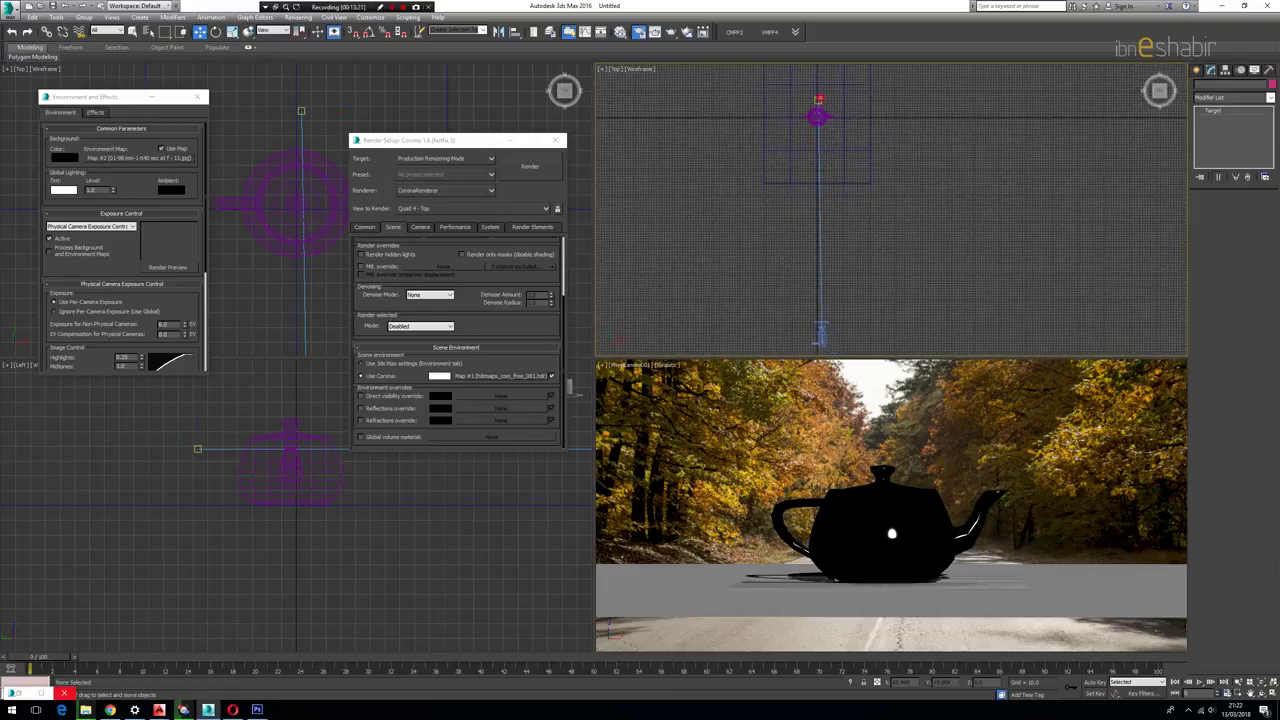
Step: Move the camera farther back from the teapot and shift its view upward so the teapot and base plane sit lower on the road
click(822, 332)
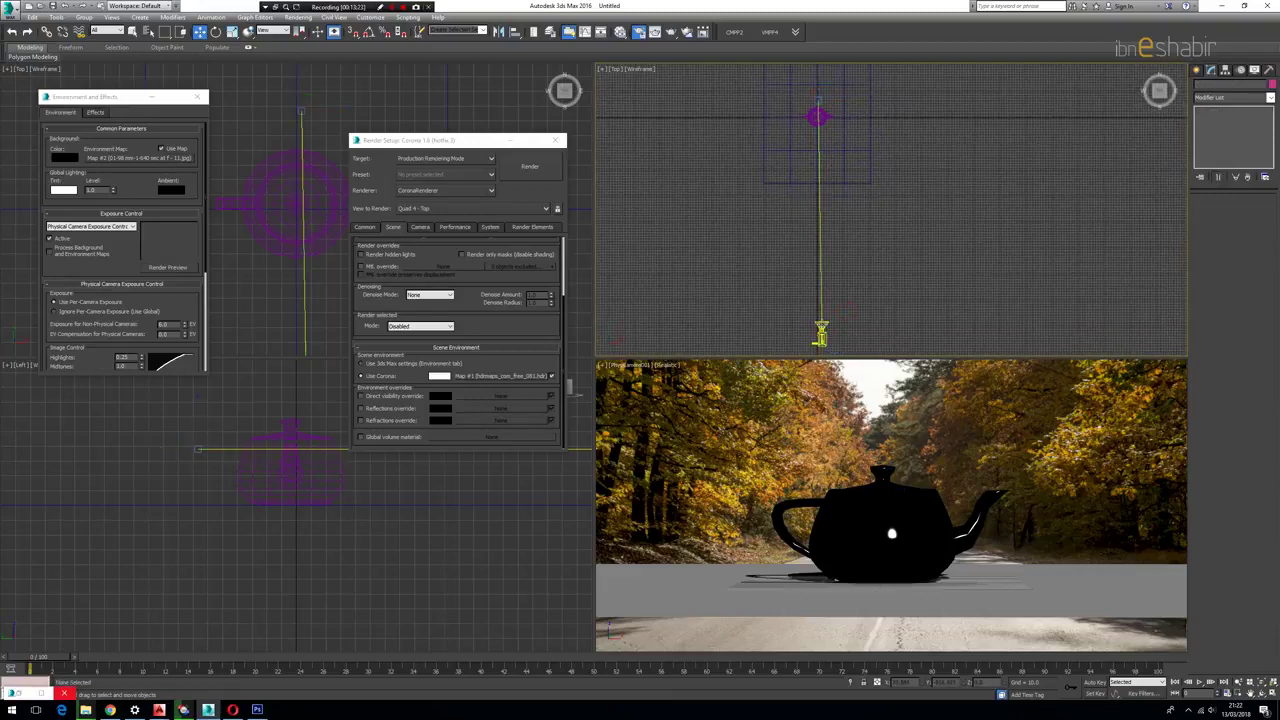
drag(824, 287, 825, 345)
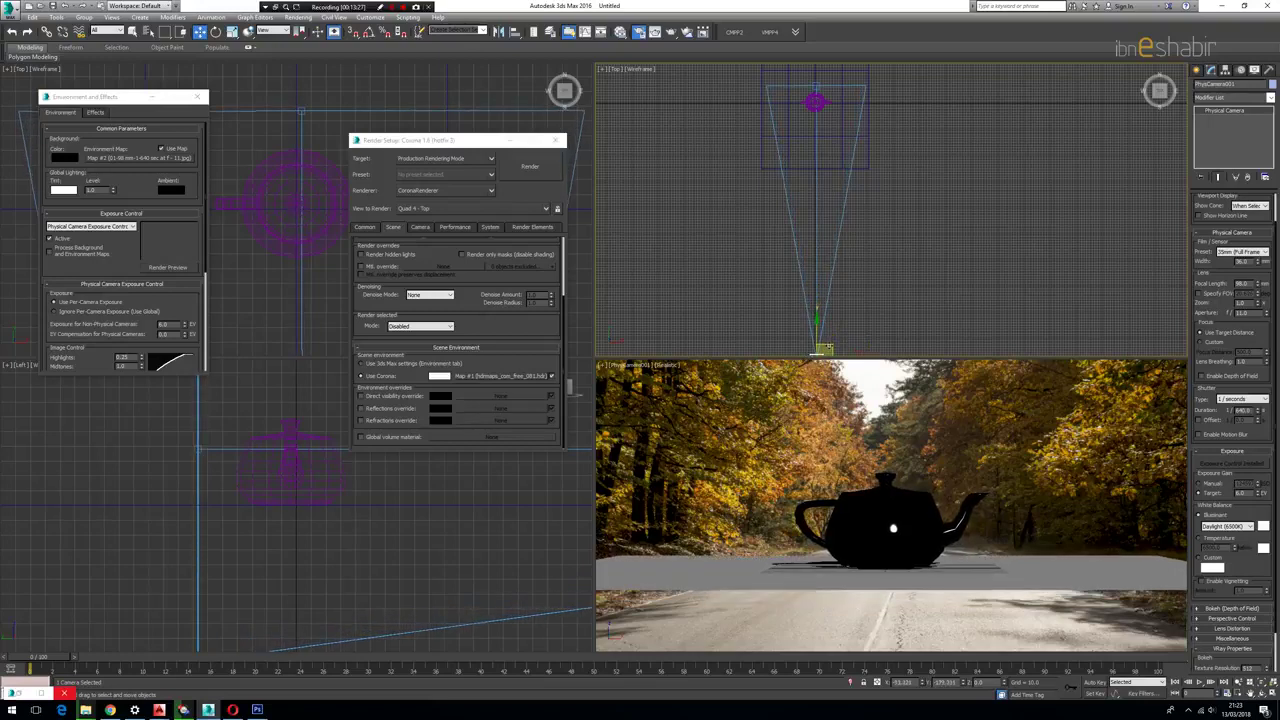
click(912, 520)
ctrl+click(918, 576)
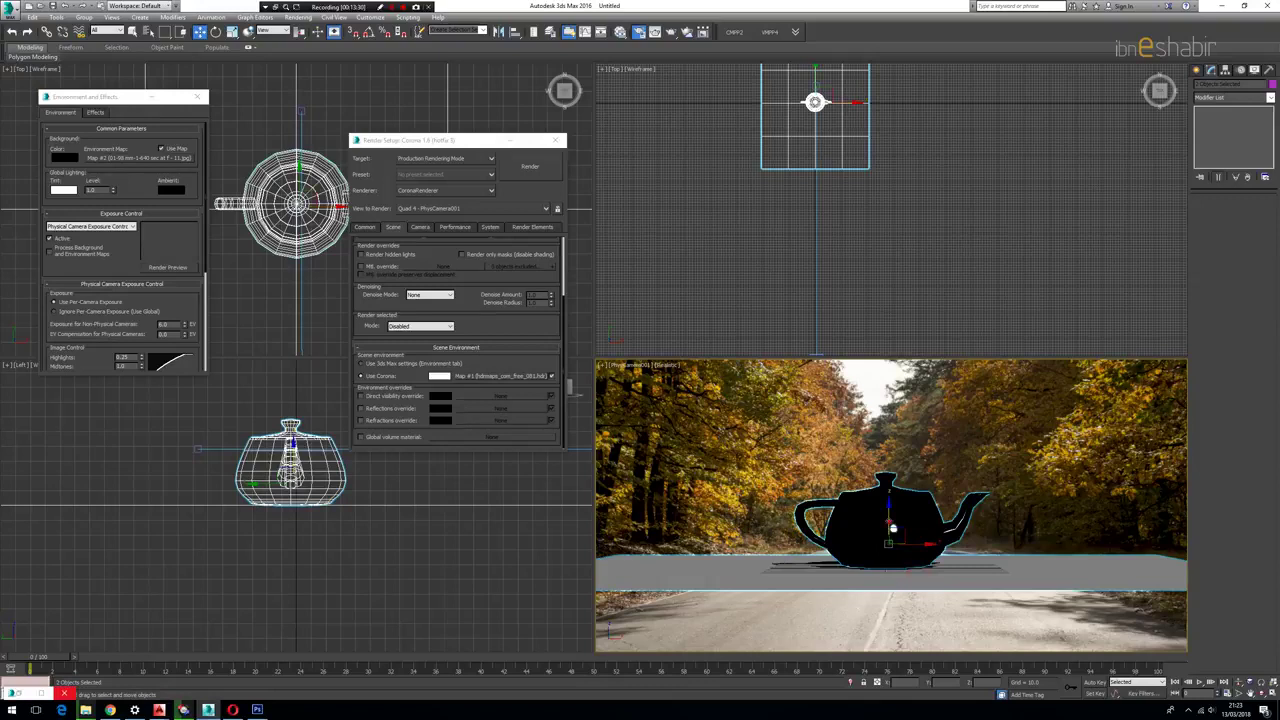
mouse_move(893, 530)
mouse_down()
mouse_move(893, 548)
mouse_move(893, 528)
mouse_up()
drag(945, 570, 946, 611)
scroll(830, 308, down, 4)
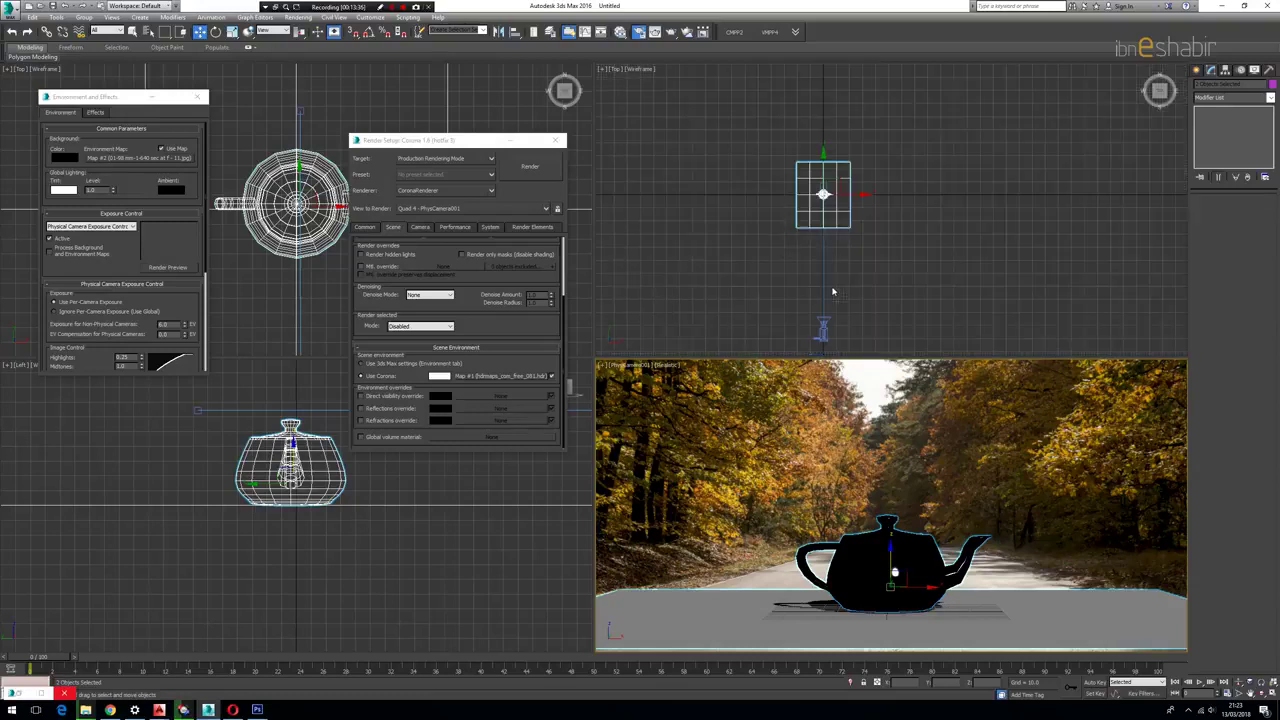
Step: Select the camera in the top view, move it a little farther back from the teapot and clear the selection
click(811, 298)
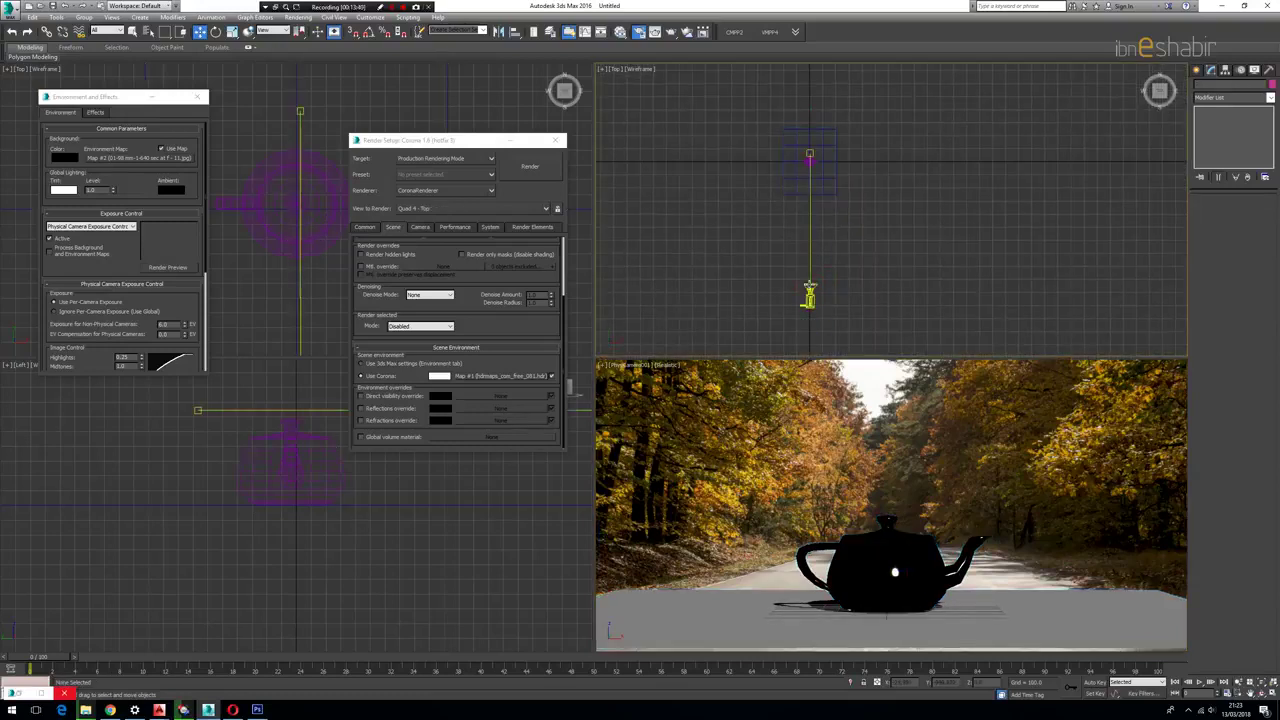
click(809, 292)
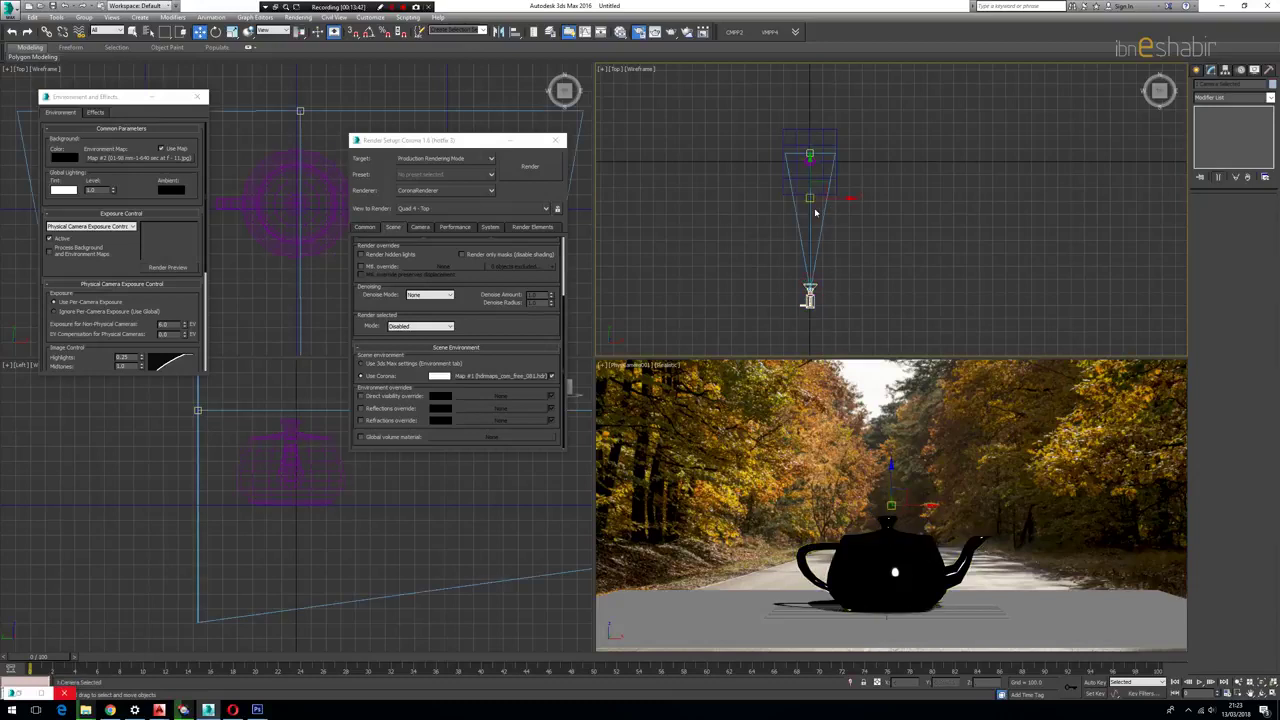
click(798, 159)
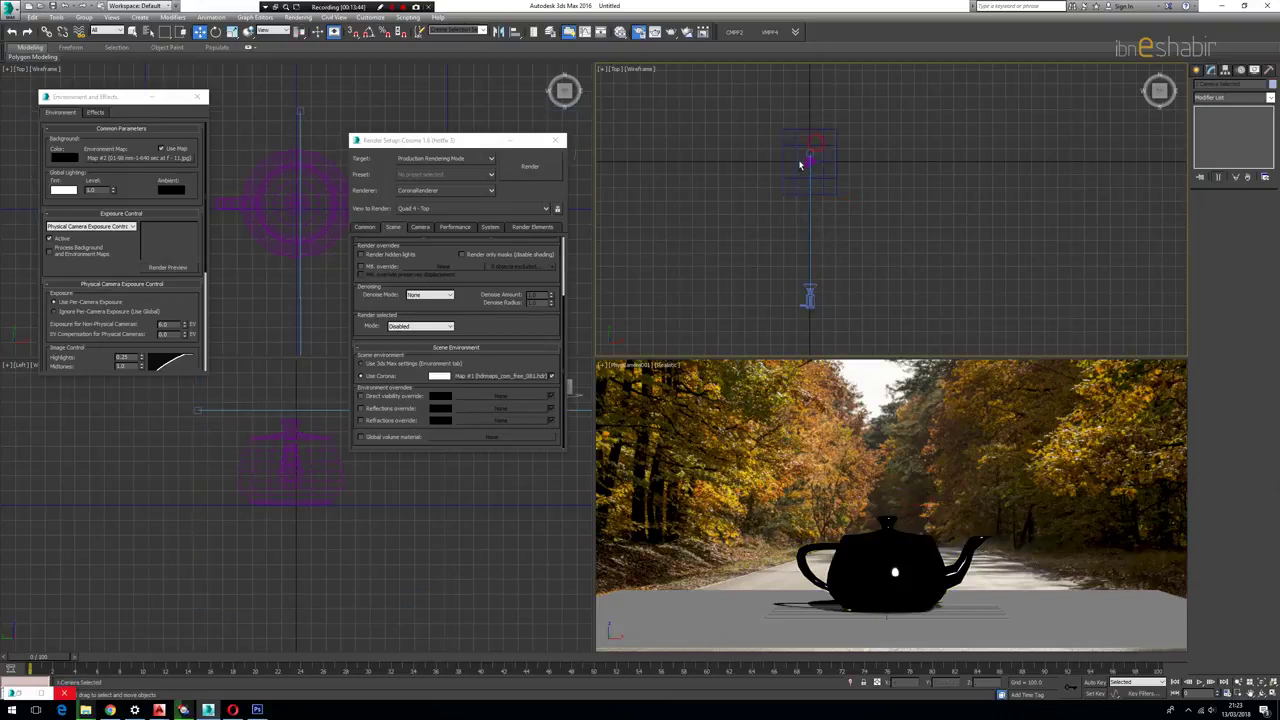
click(811, 288)
drag(815, 267, 813, 292)
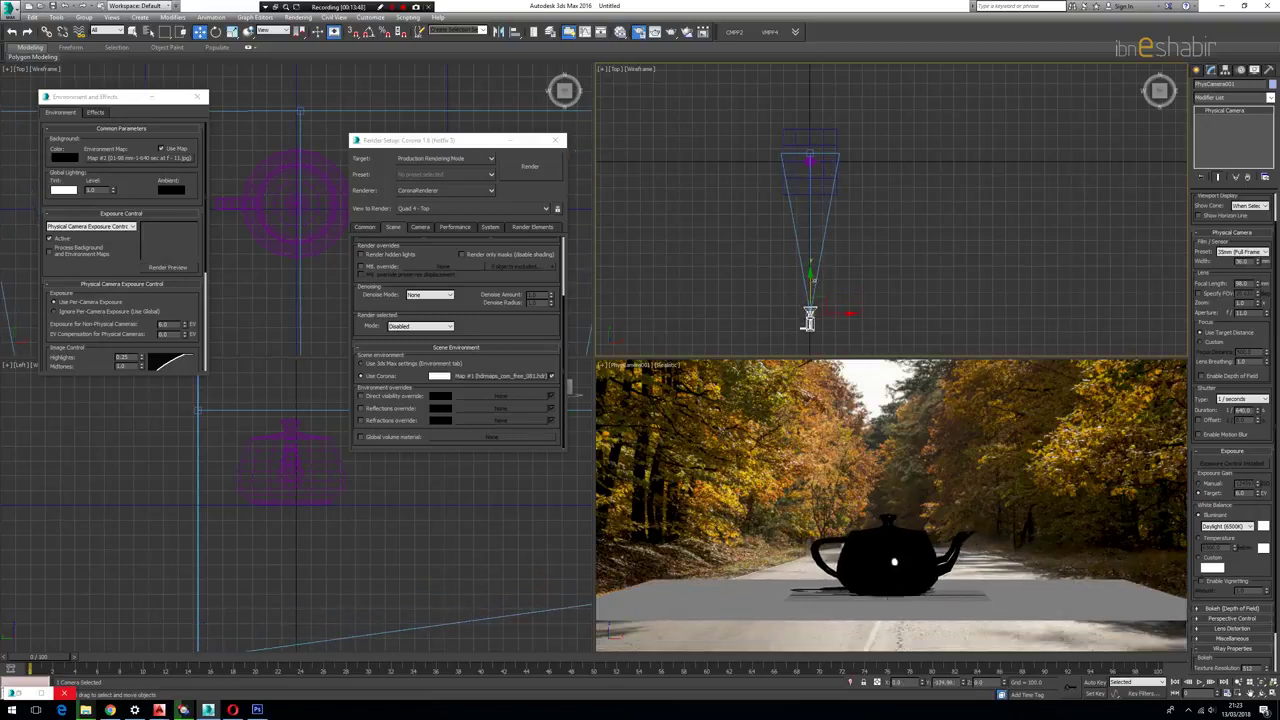
click(920, 446)
click(886, 533)
click(815, 462)
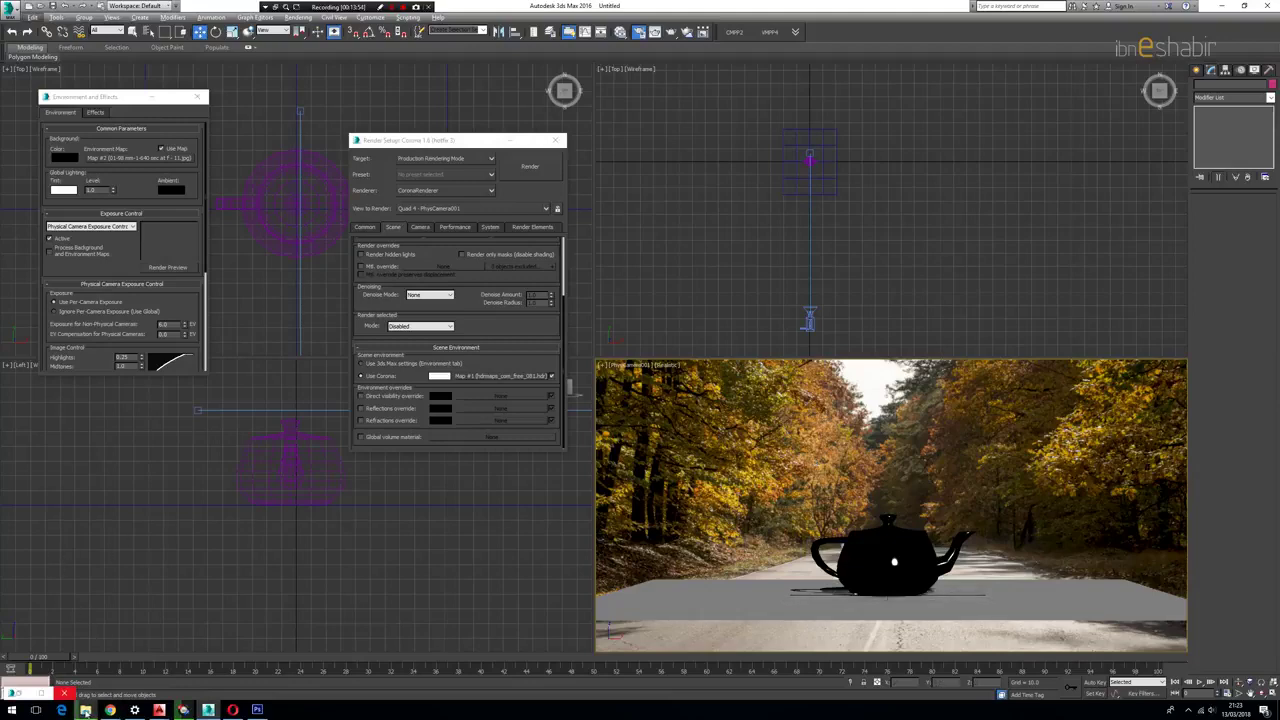
Step: Check the pixel dimensions of the 01-98 mm backplate photo in File Explorer and return to 3ds Max
mouse_move(124, 703)
click(262, 680)
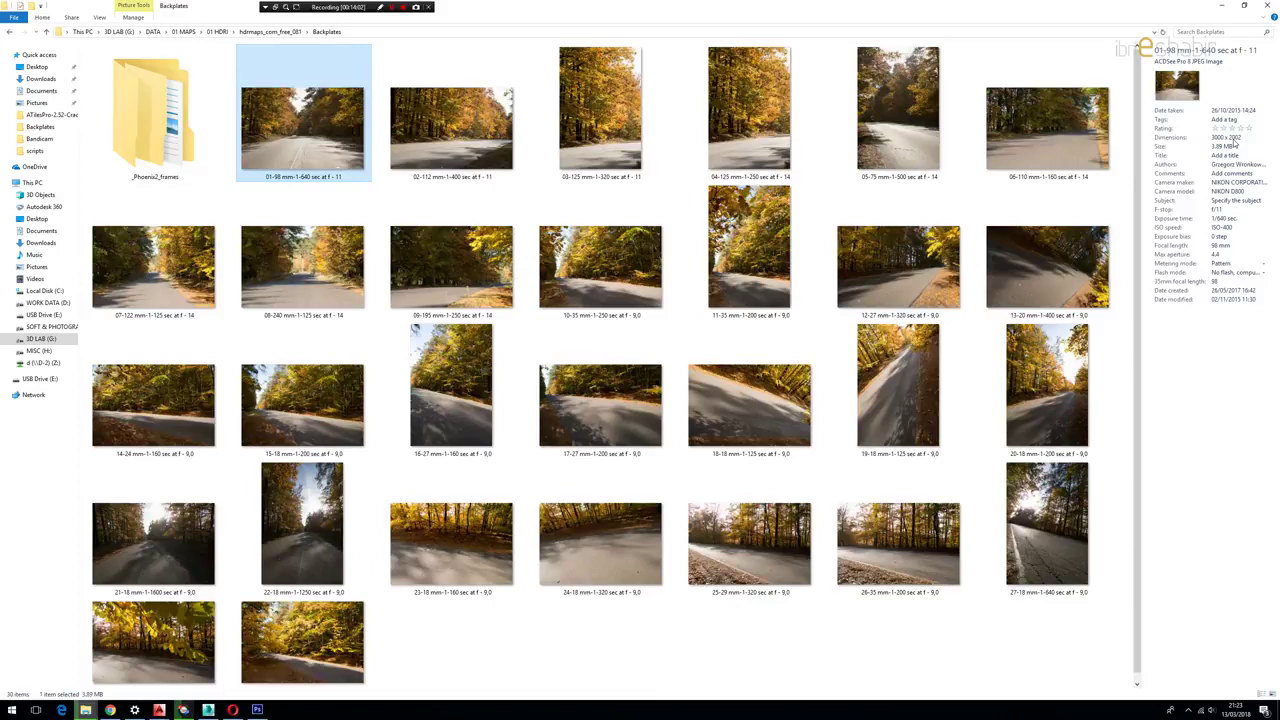
click(392, 8)
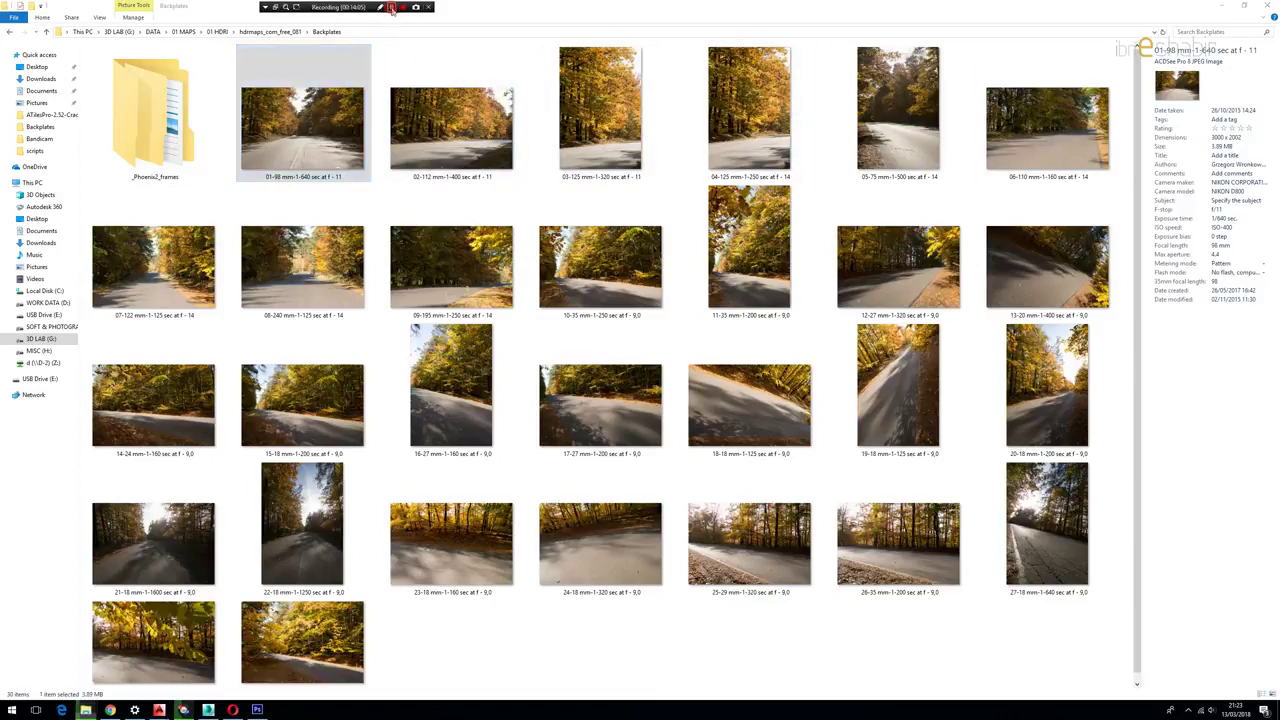
click(323, 177)
click(1223, 10)
Step: Set the render output size to 3000 x 2002 and display the safe frame in the camera view
click(390, 234)
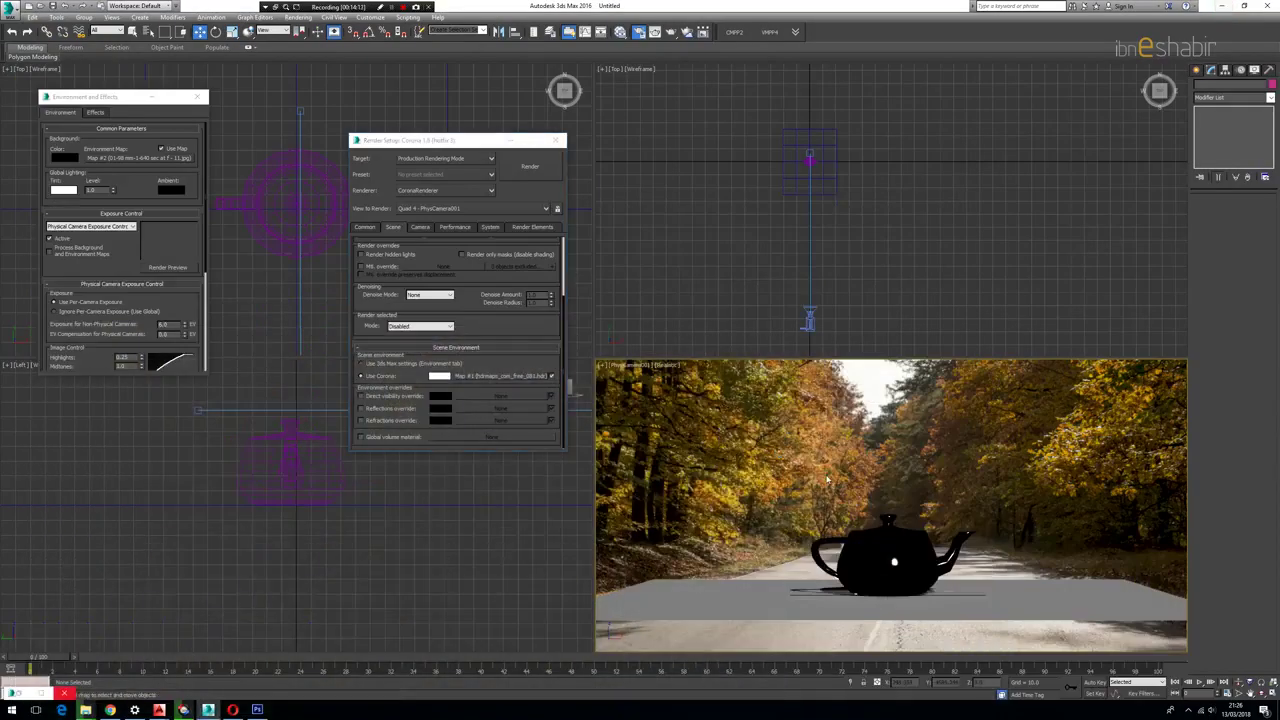
click(366, 228)
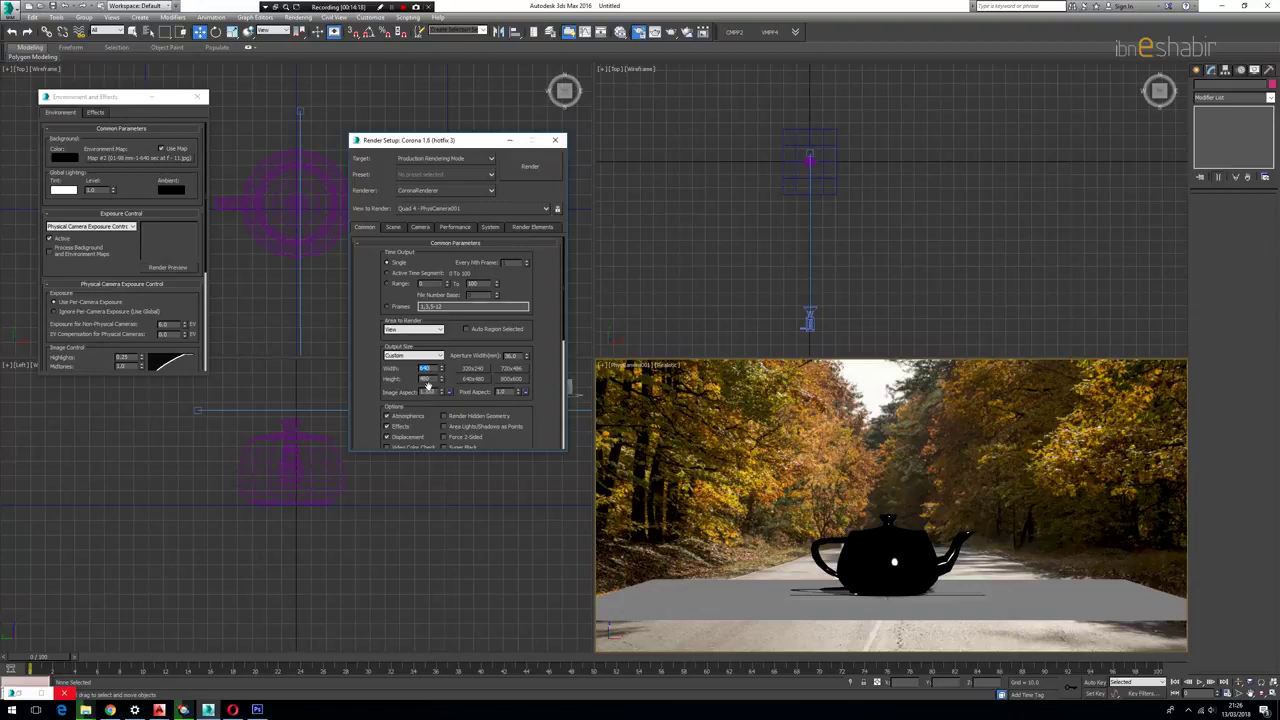
click(930, 443)
key(shift+f)
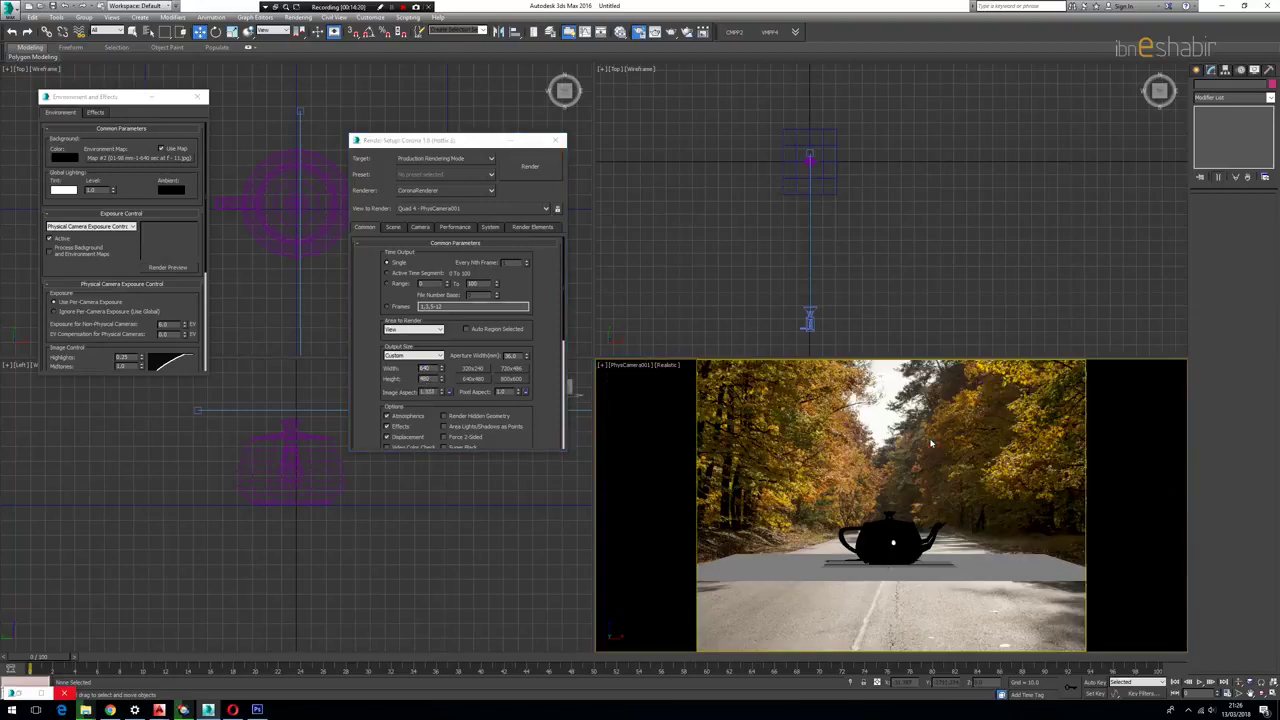
click(438, 370)
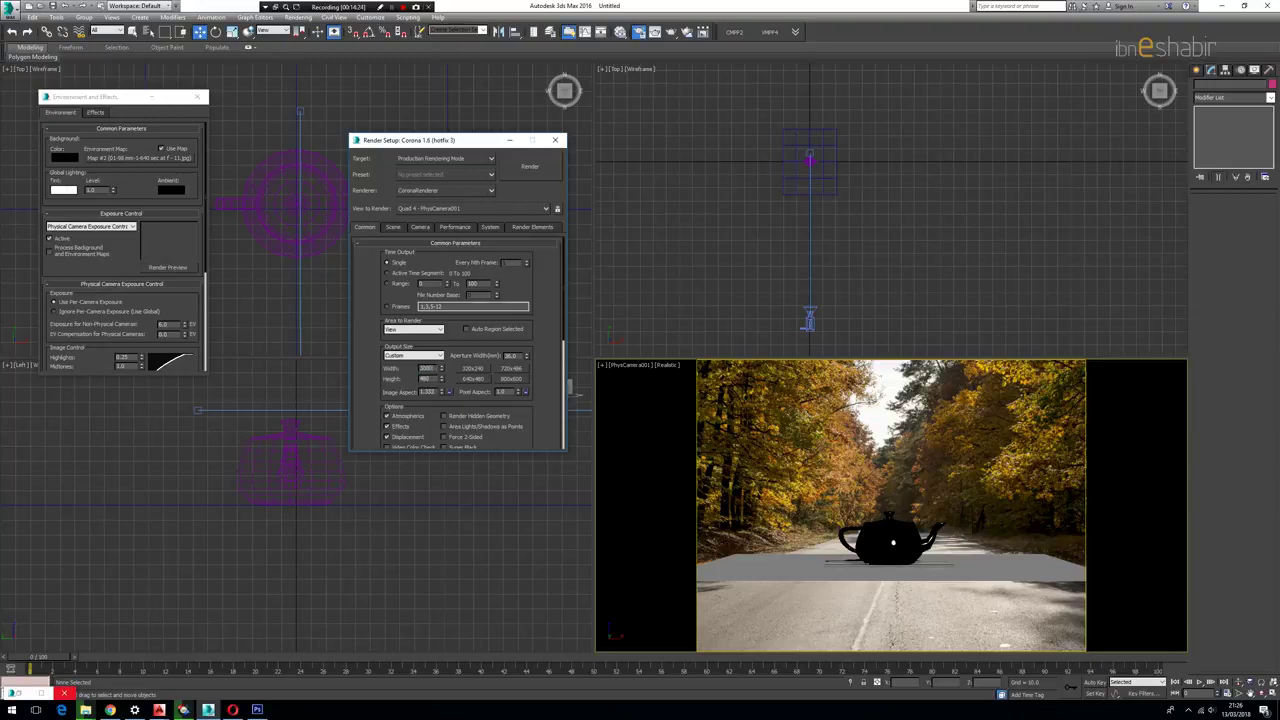
drag(441, 379, 441, 395)
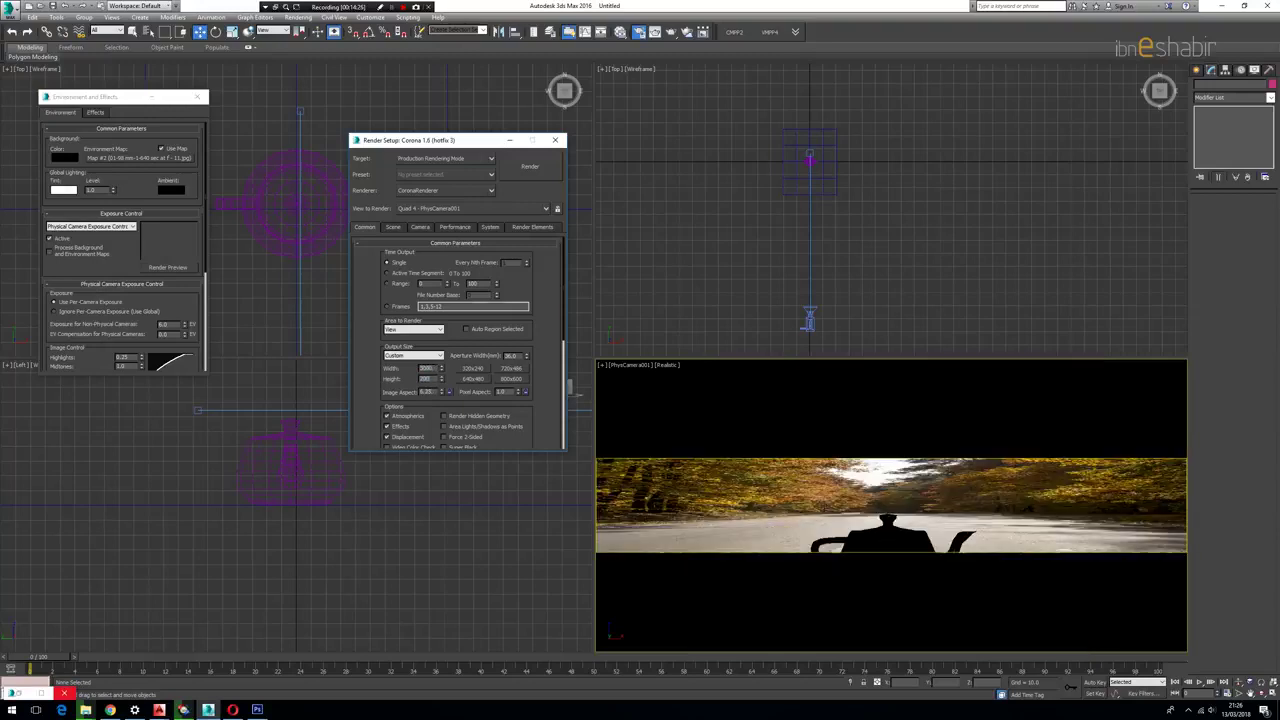
key(Return)
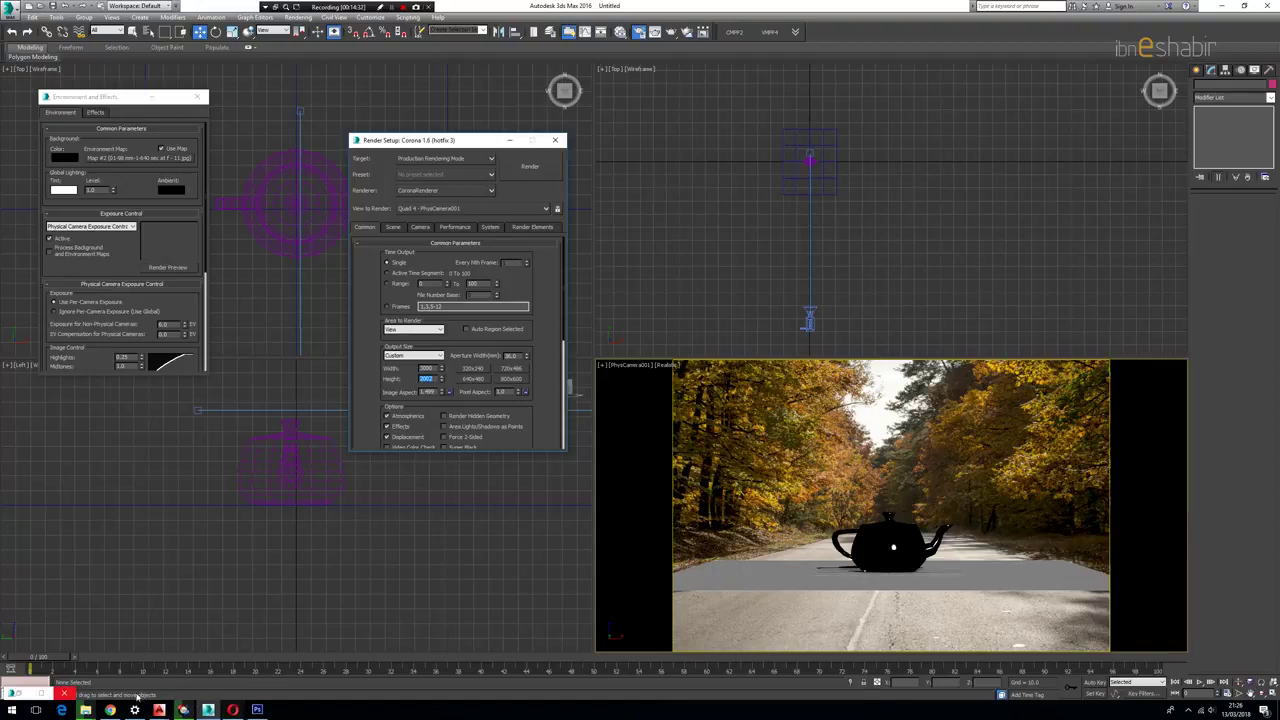
Step: Look at the backplate photo in File Explorer again and return to the camera view in 3ds Max
click(86, 709)
click(274, 668)
click(876, 464)
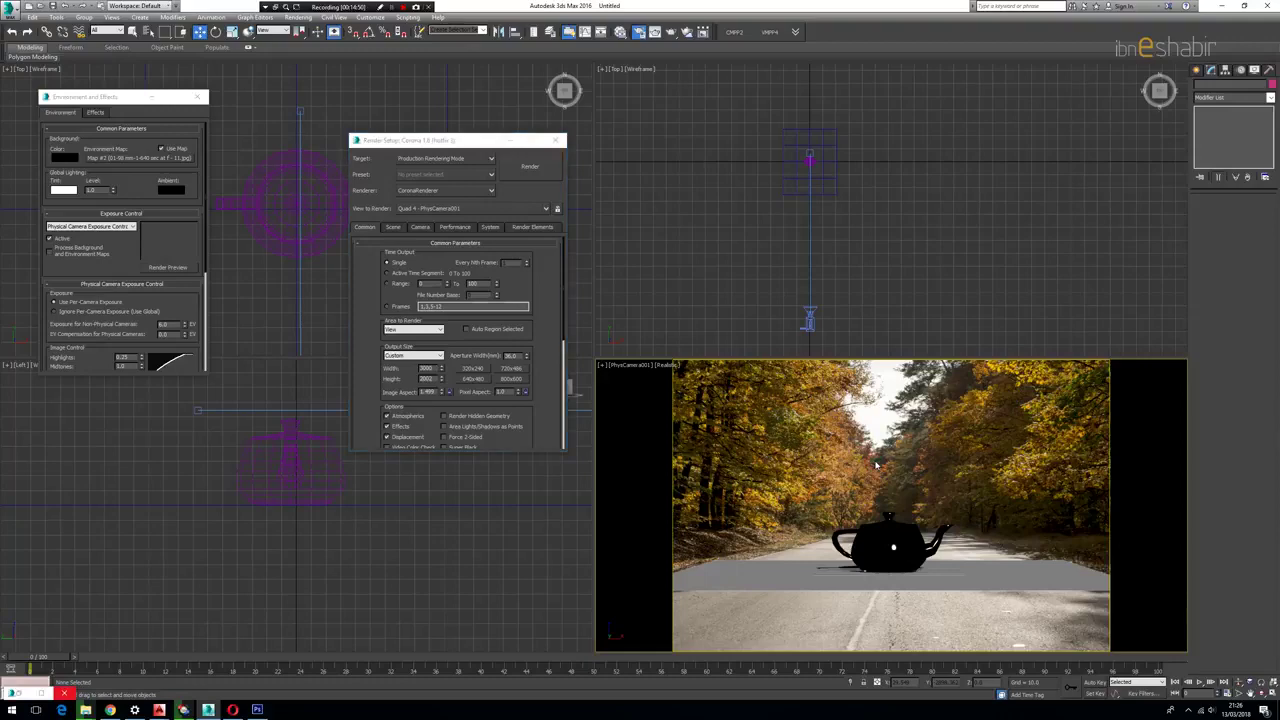
Step: Close the Render Setup window and maximise the camera viewport
click(560, 140)
key(alt+w)
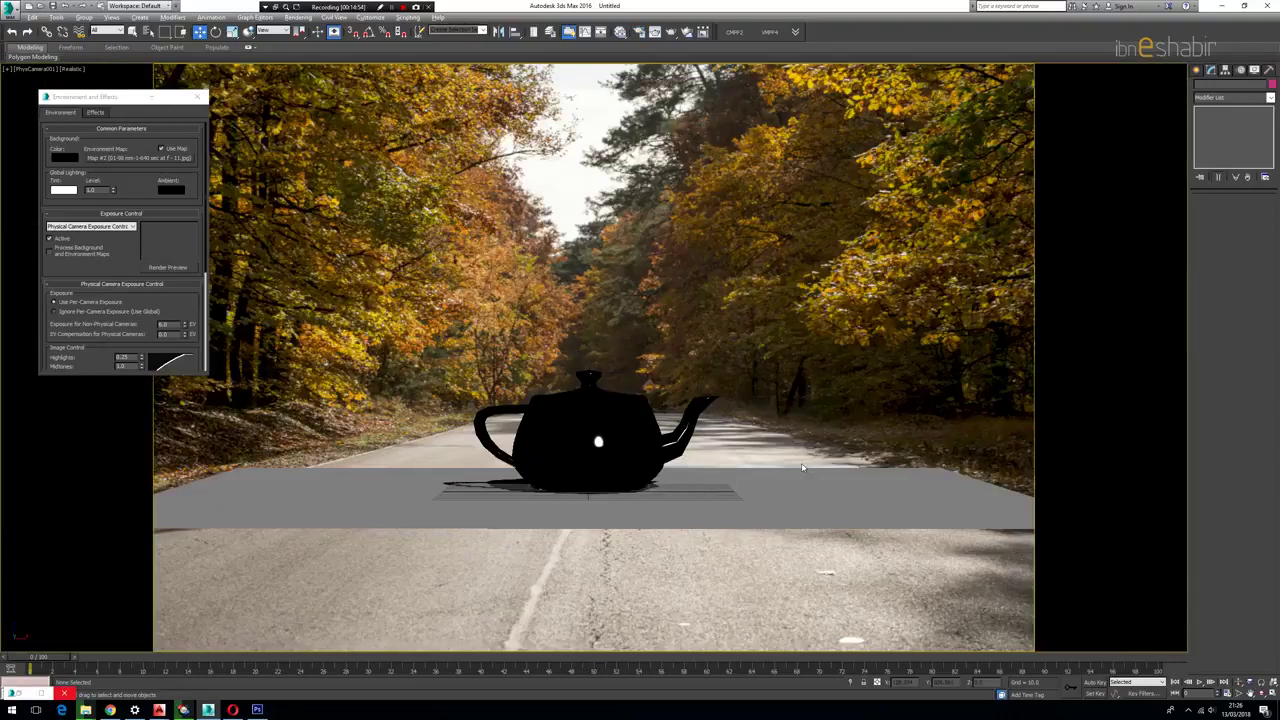
Step: Start saving the scene and browse to the CLASS 03 folder inside 001 PRO CLASS on drive F
key(ctrl+s)
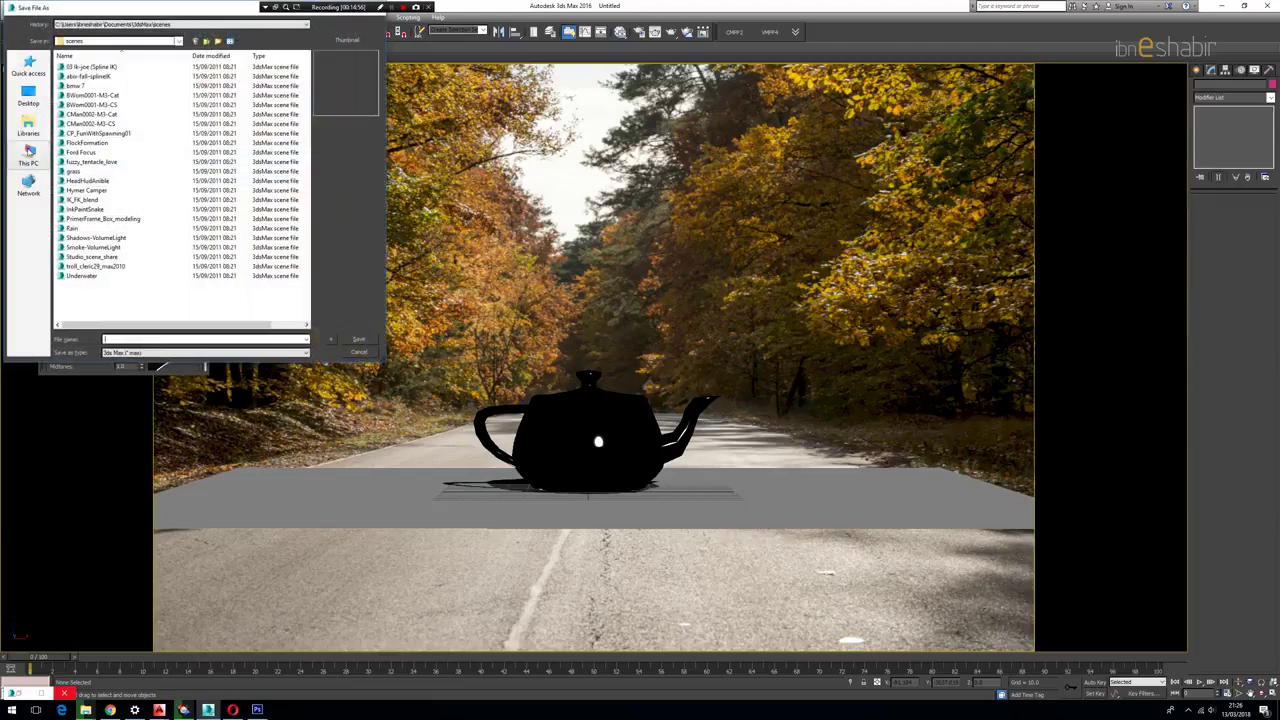
click(29, 155)
double_click(148, 240)
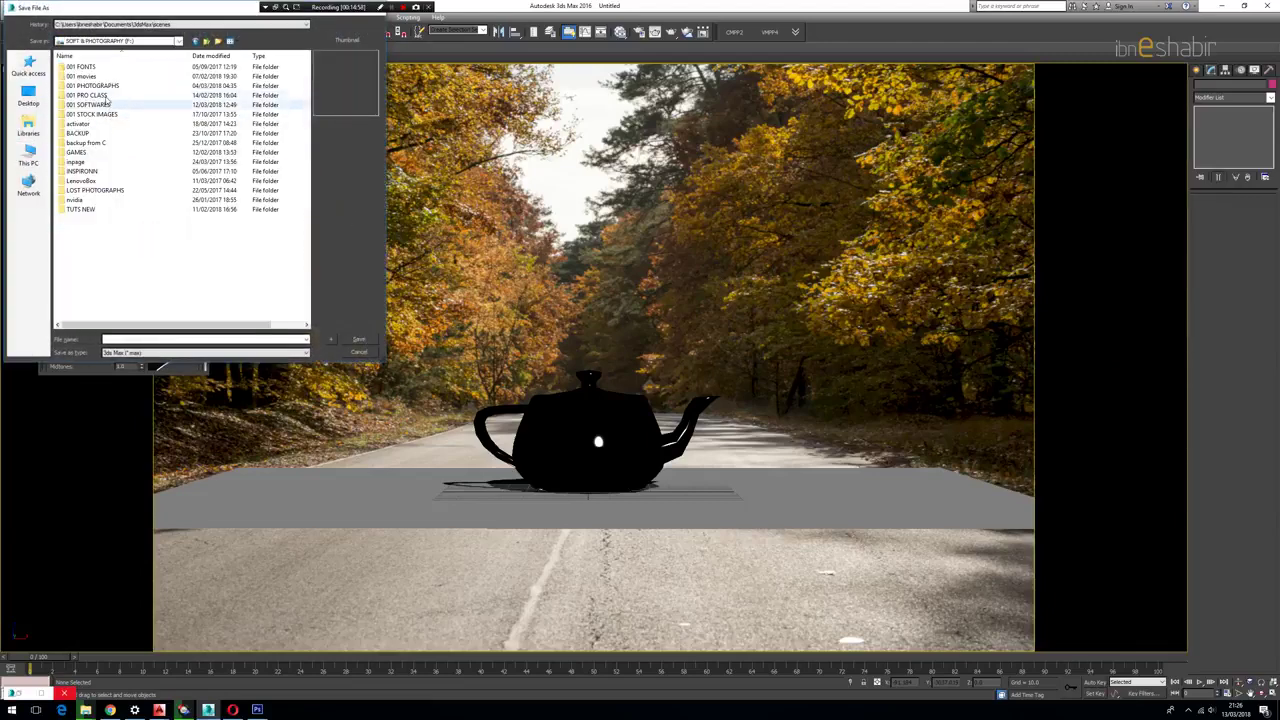
double_click(96, 95)
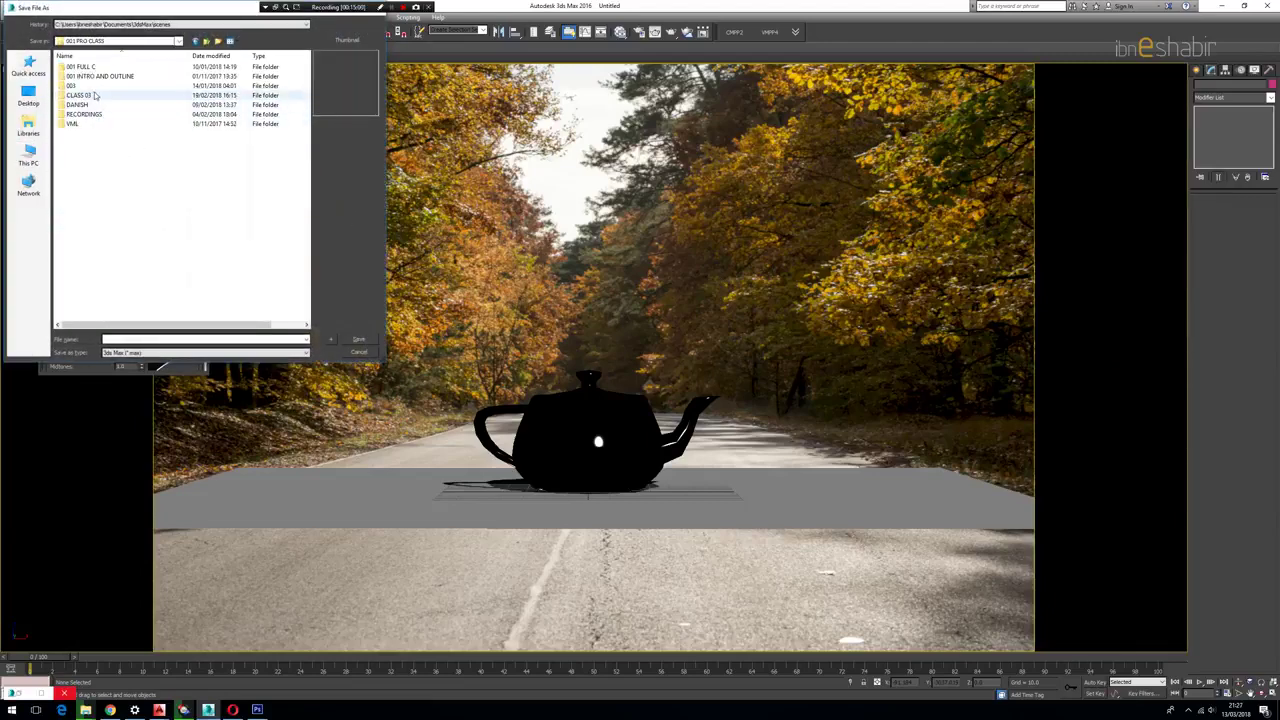
double_click(80, 86)
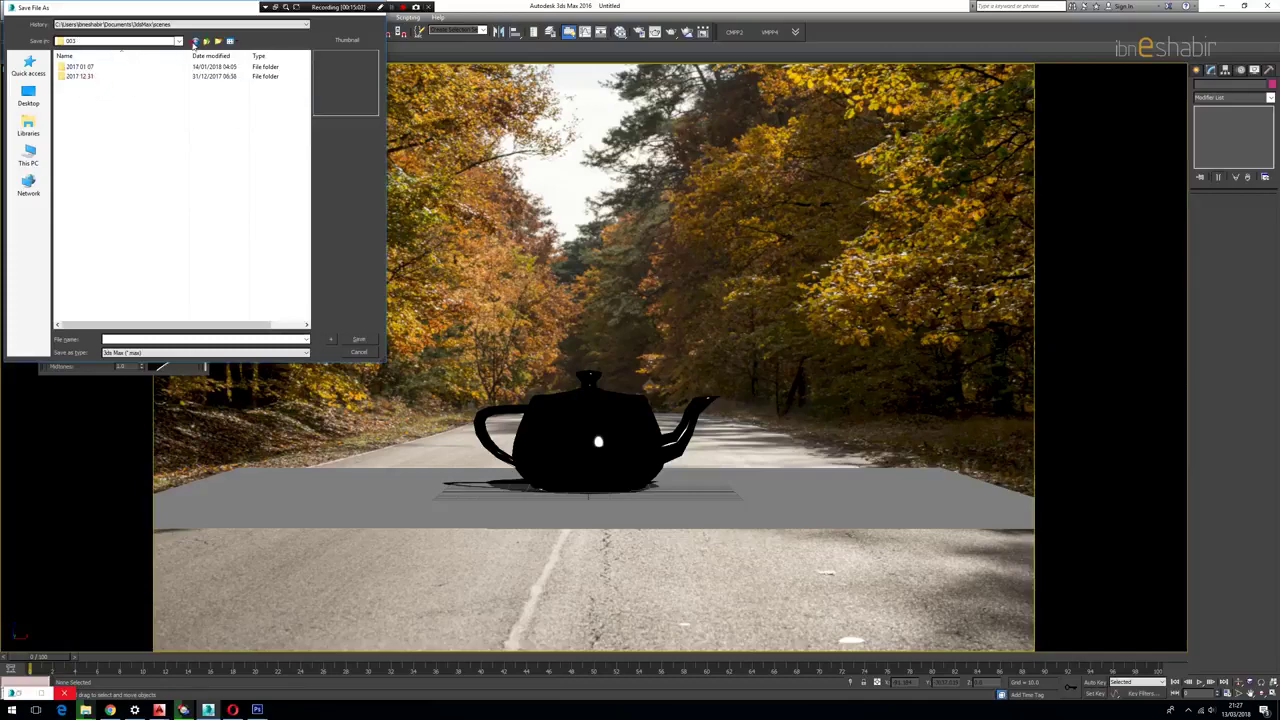
click(194, 42)
double_click(93, 94)
Step: Create a new folder named BACKPLATE inside the CLASS 03 folder and open it
right_click(96, 94)
mouse_move(150, 193)
click(220, 190)
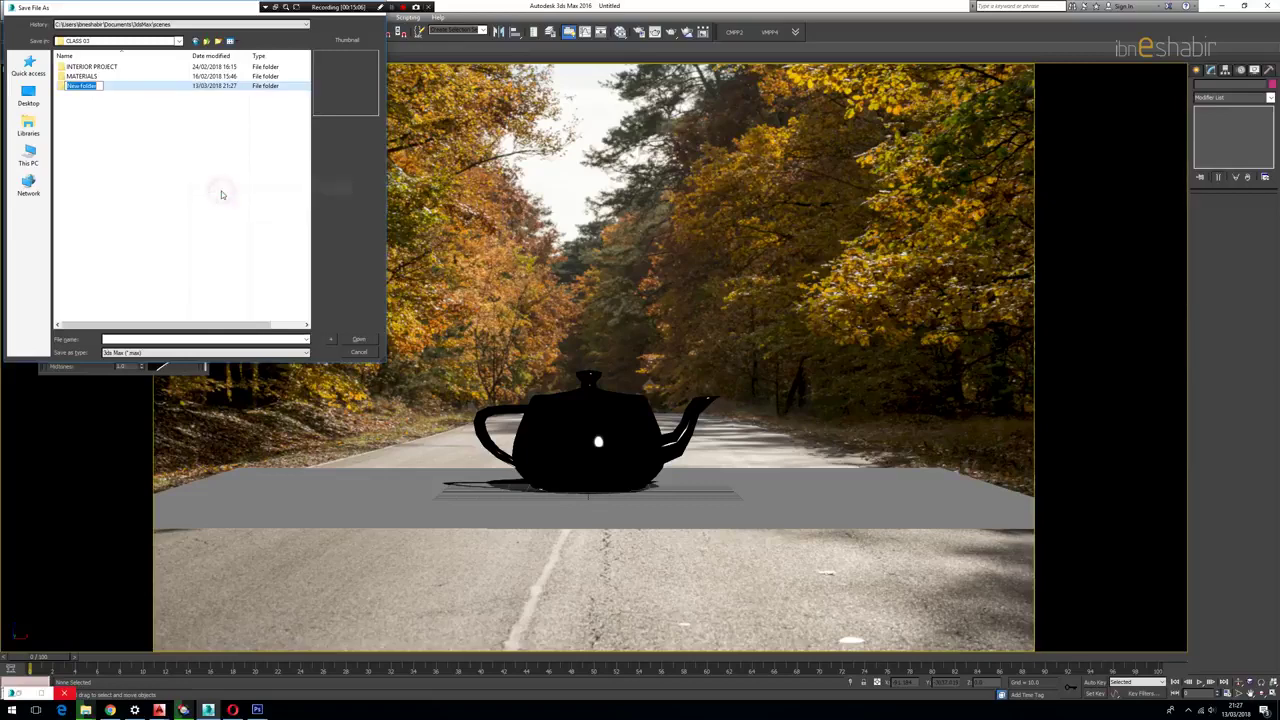
text(bickg)
key(BackSpace)
key(BackSpace)
key(BackSpace)
text(bACKPLATE)
key(Return)
key(Return)
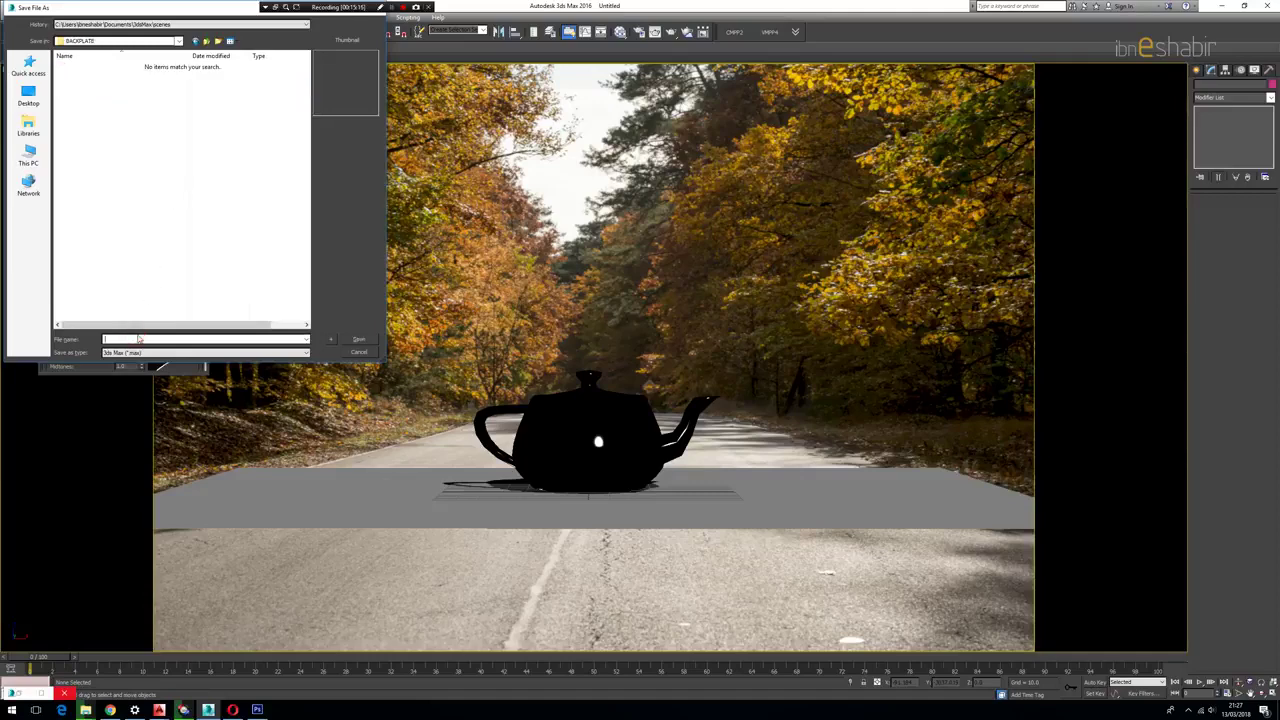
Step: Save the scene as 001 in the BACKPLATE folder
click(138, 338)
text(003)
key(Return)
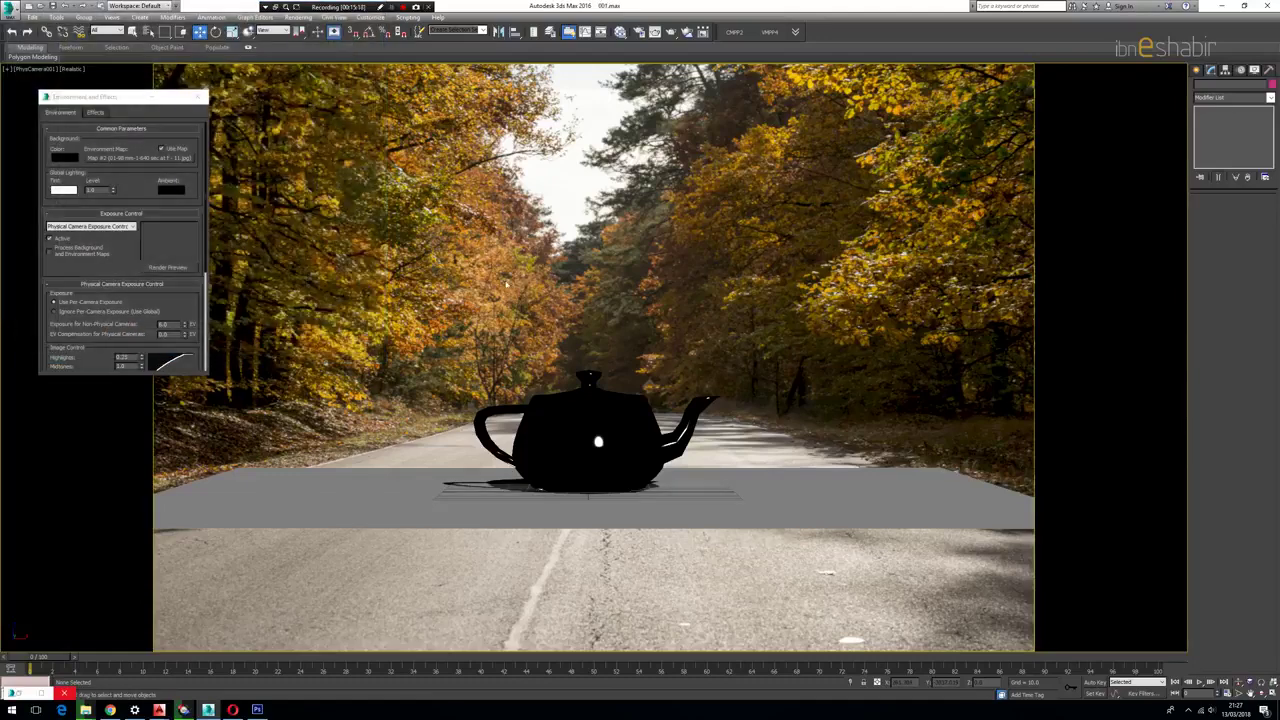
Step: Run a Corona interactive render of the camera view to check it, and close the frame buffer and Render Setup
click(638, 31)
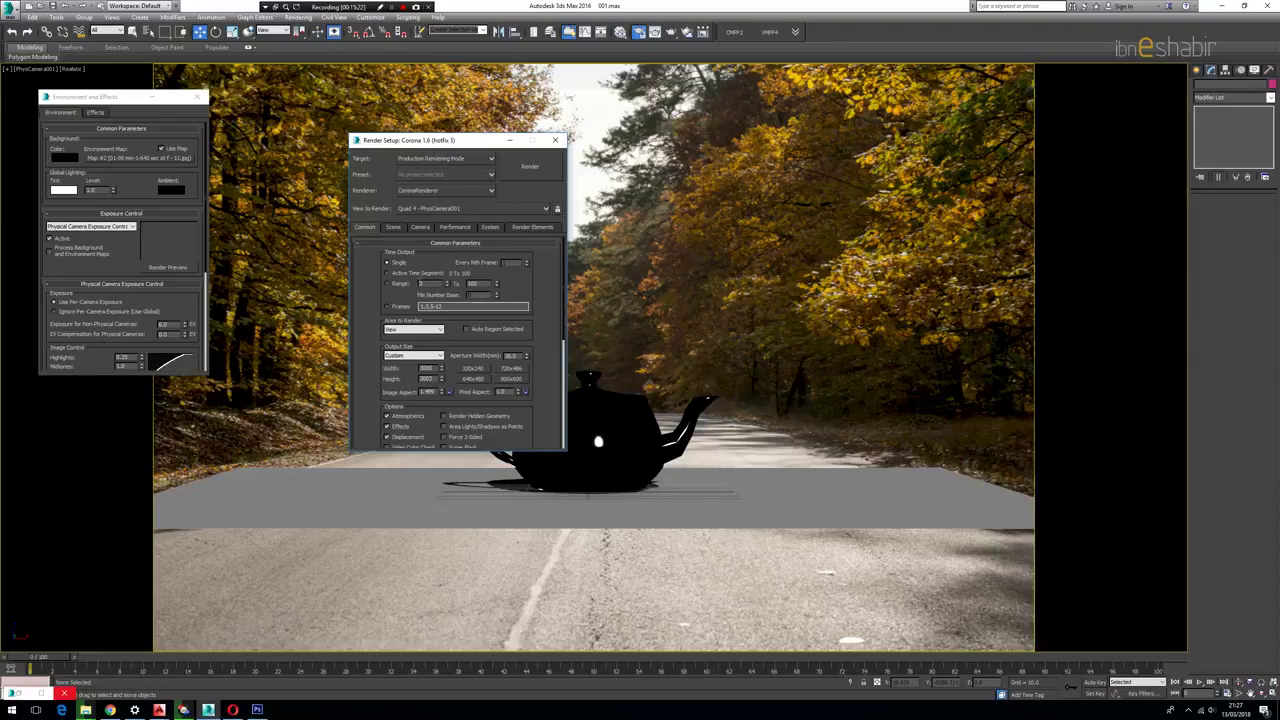
click(393, 227)
click(408, 266)
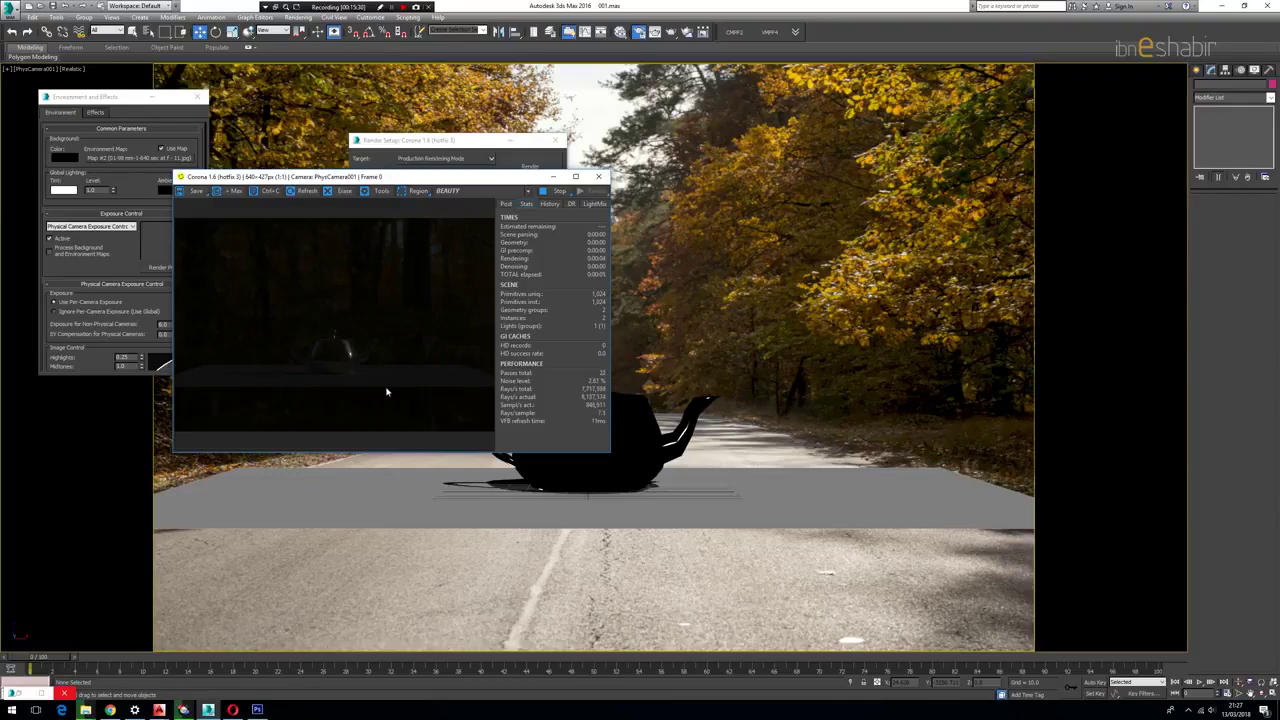
click(598, 176)
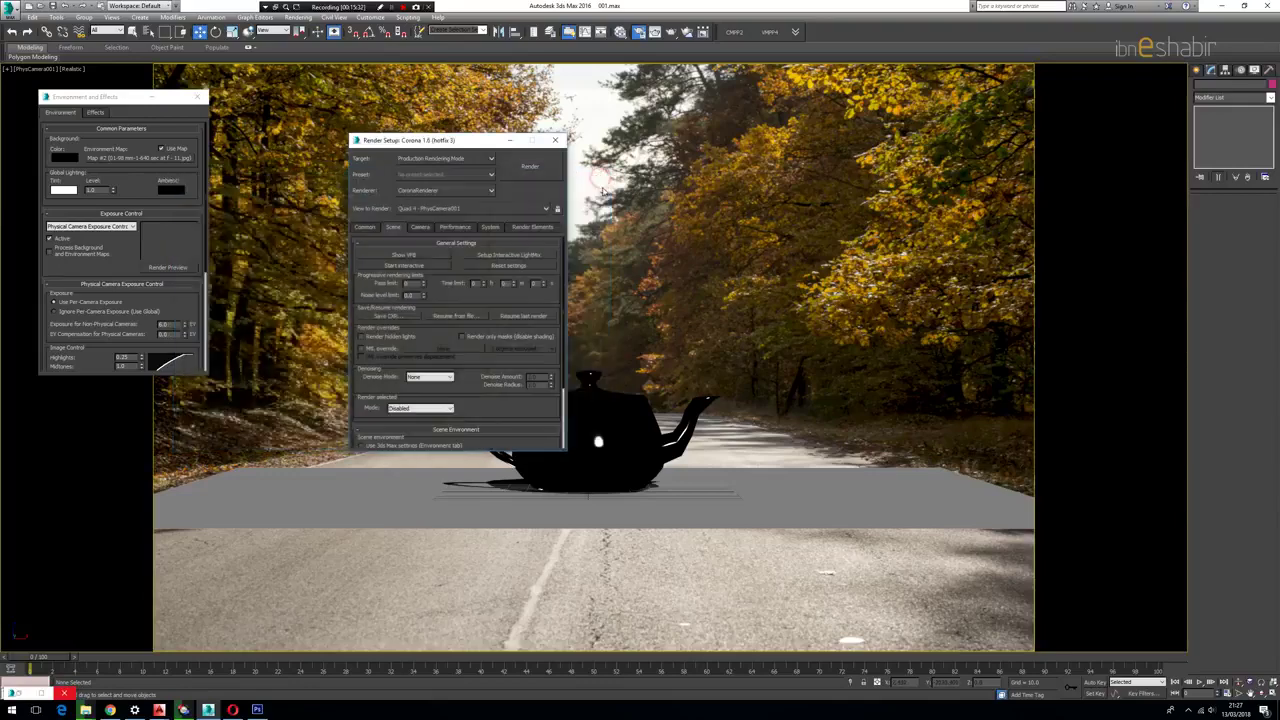
click(559, 141)
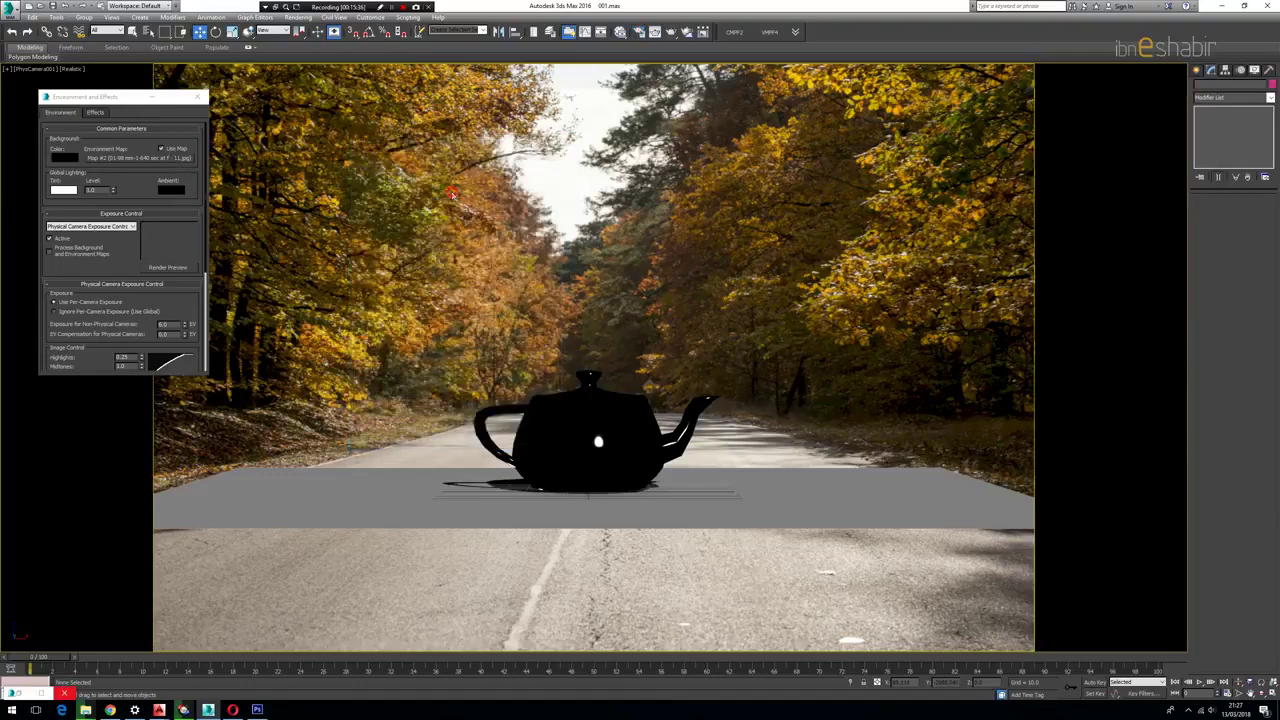
Step: Switch the viewport background to the customised gradient colours and turn off the use of the environment map
key(alt+b)
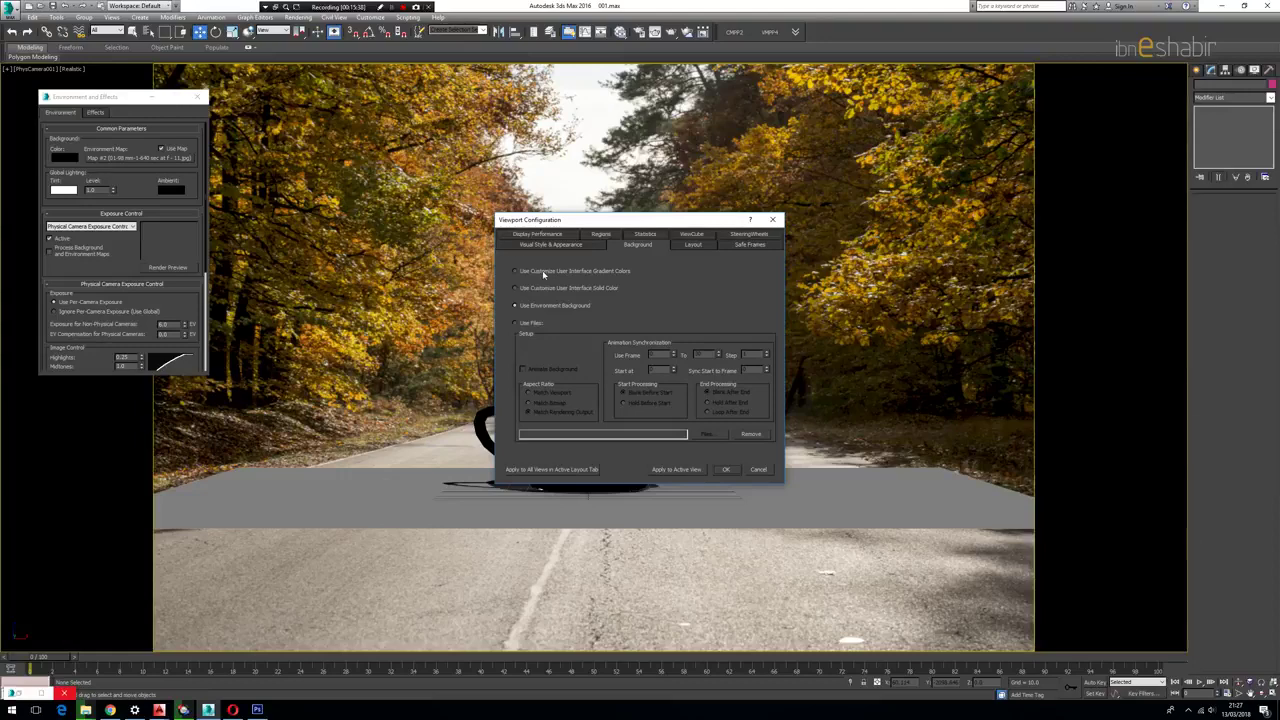
click(723, 469)
click(161, 148)
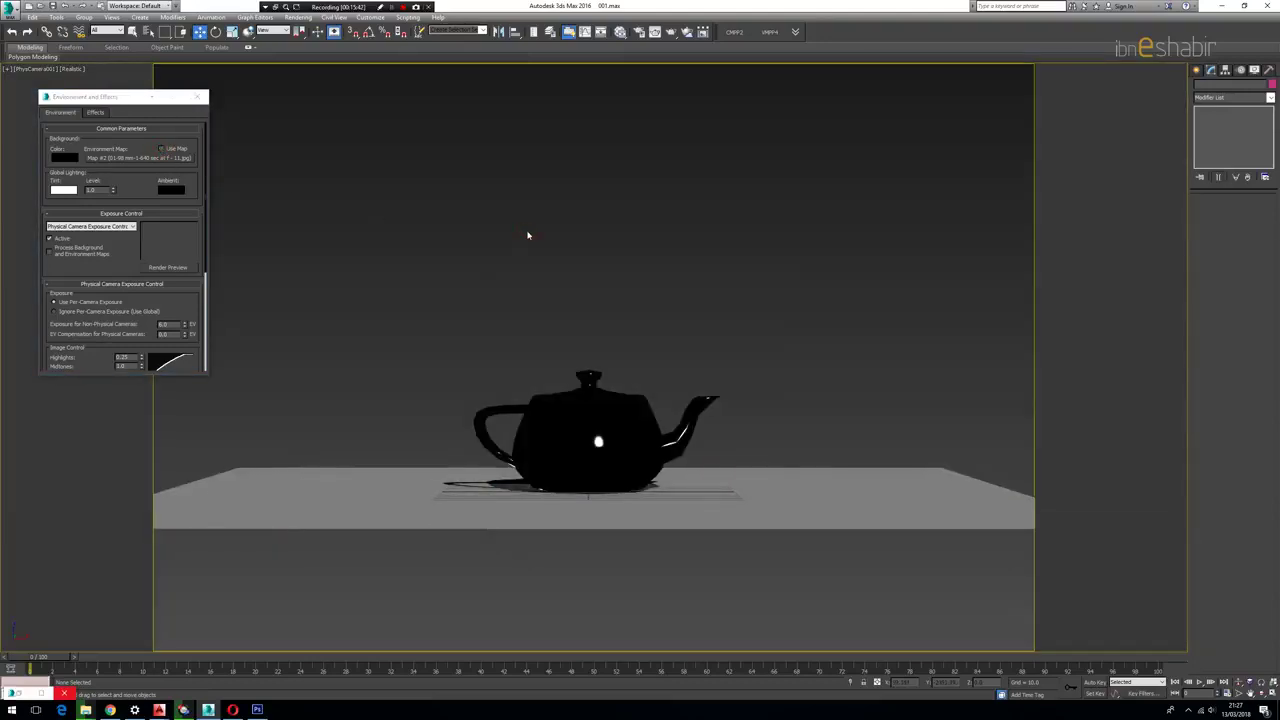
Step: Run the interactive render again, examine the frame buffer's tone mapping exposure settings, and close the frame buffer
click(638, 31)
click(432, 272)
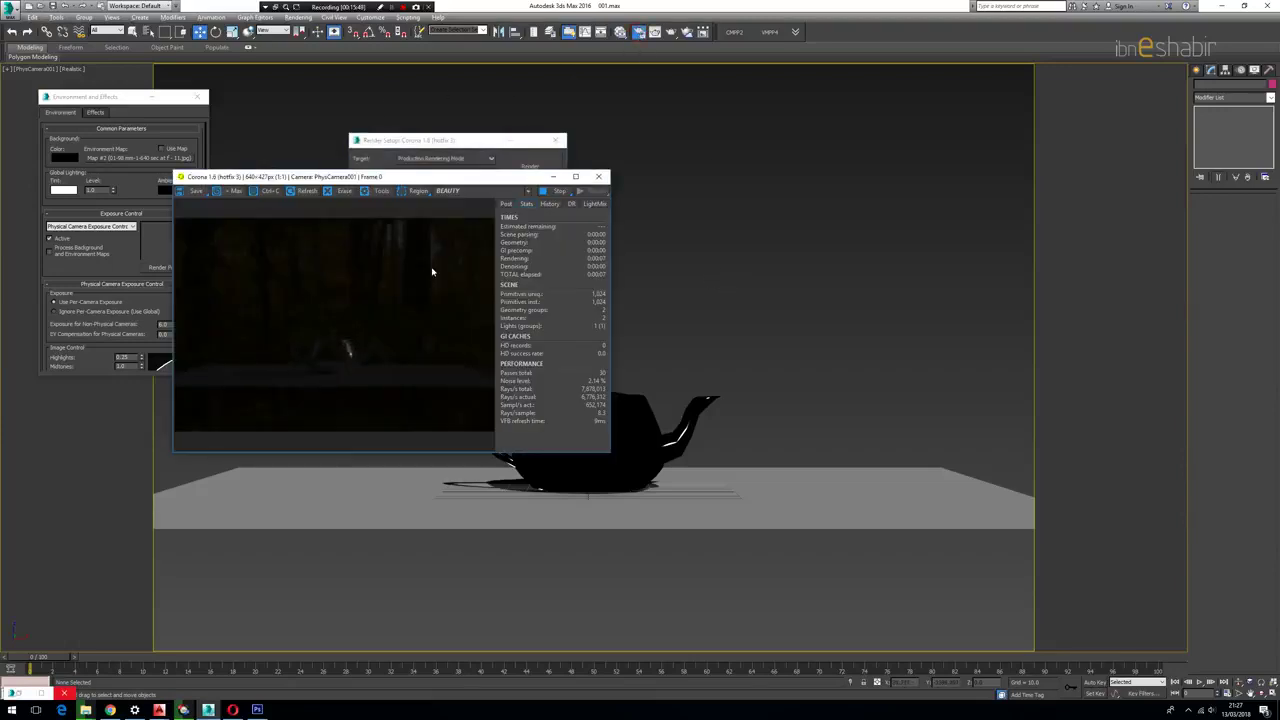
click(505, 204)
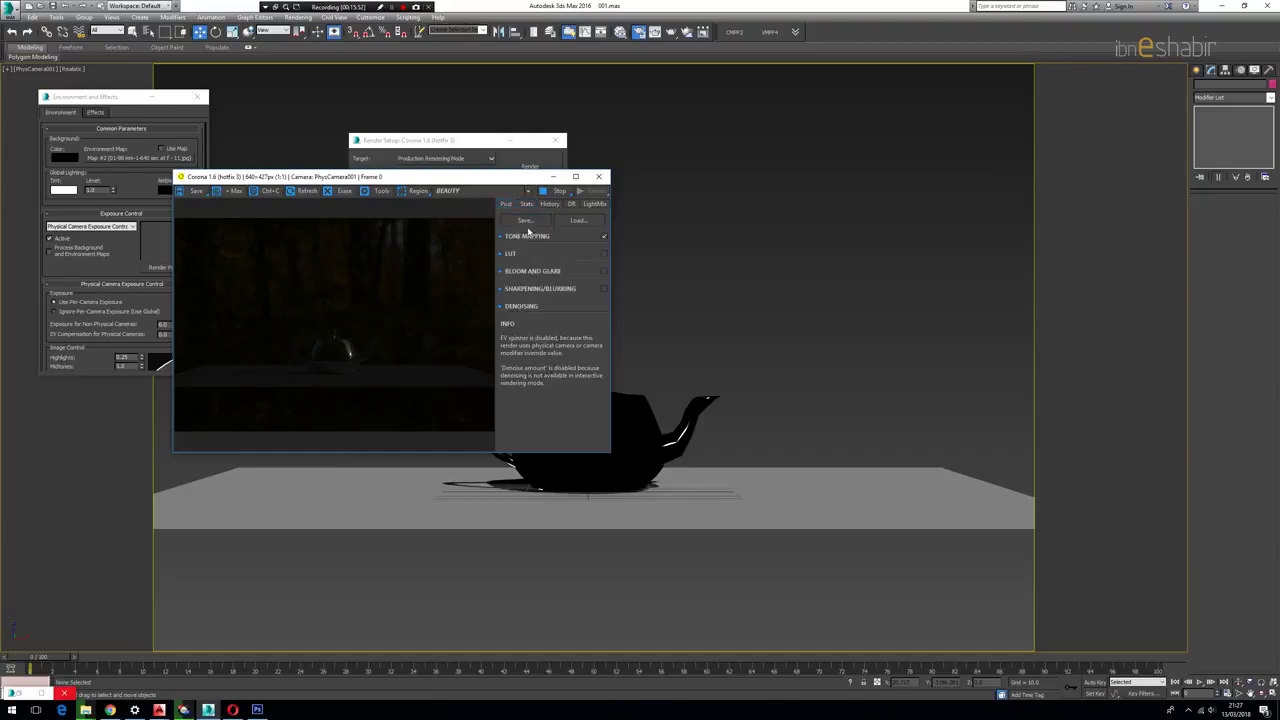
click(528, 237)
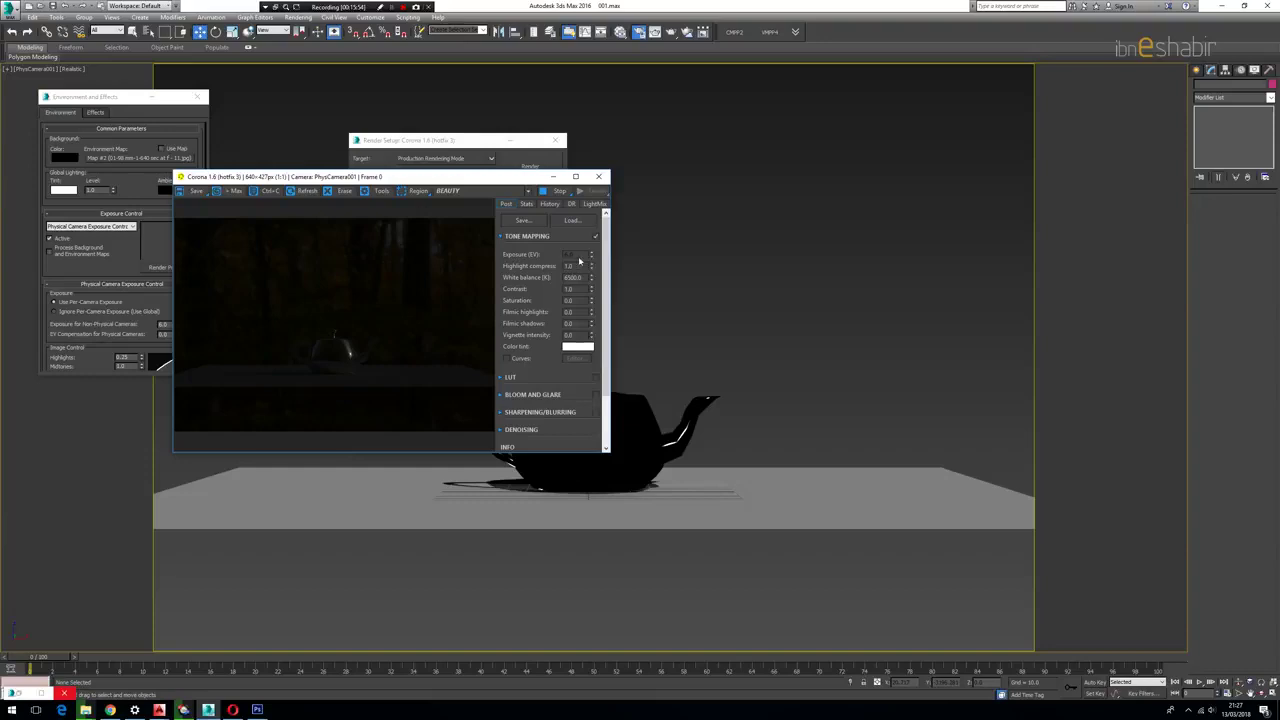
click(598, 176)
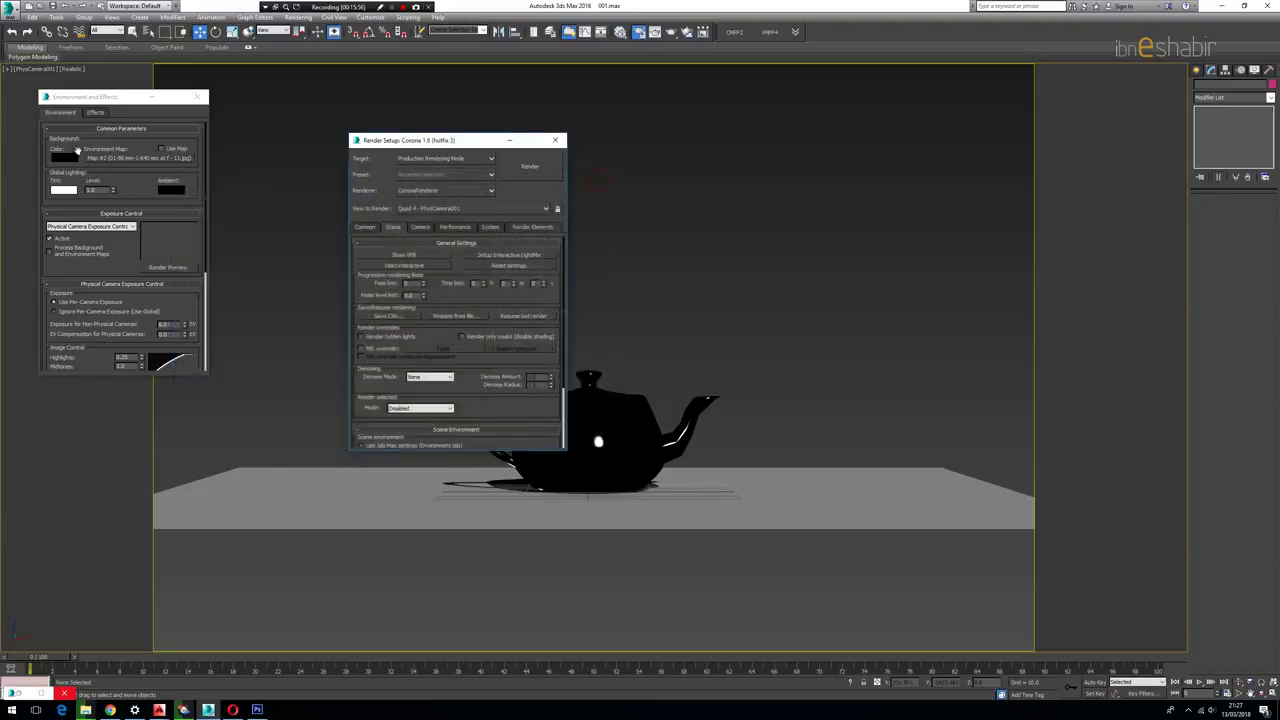
Step: Select the Physical camera, set its exposure gain target to 0 EV, and check the brightness in an interactive render
click(48, 69)
click(88, 259)
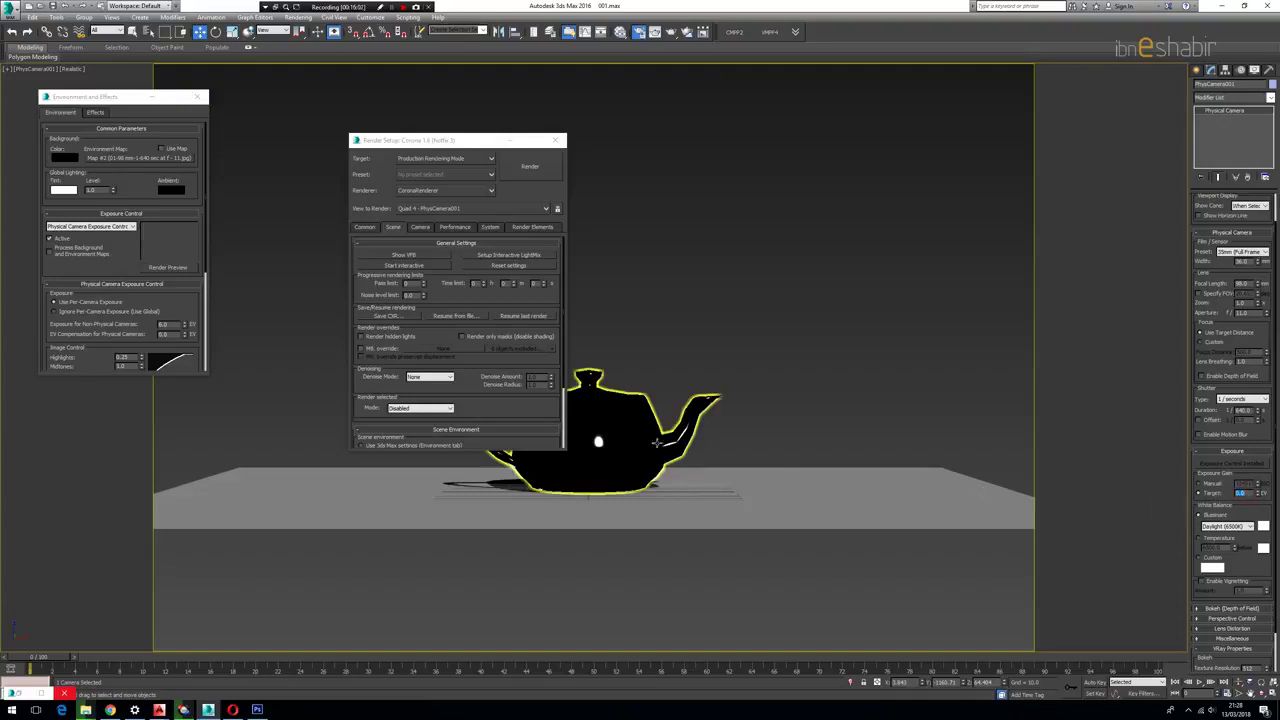
click(440, 266)
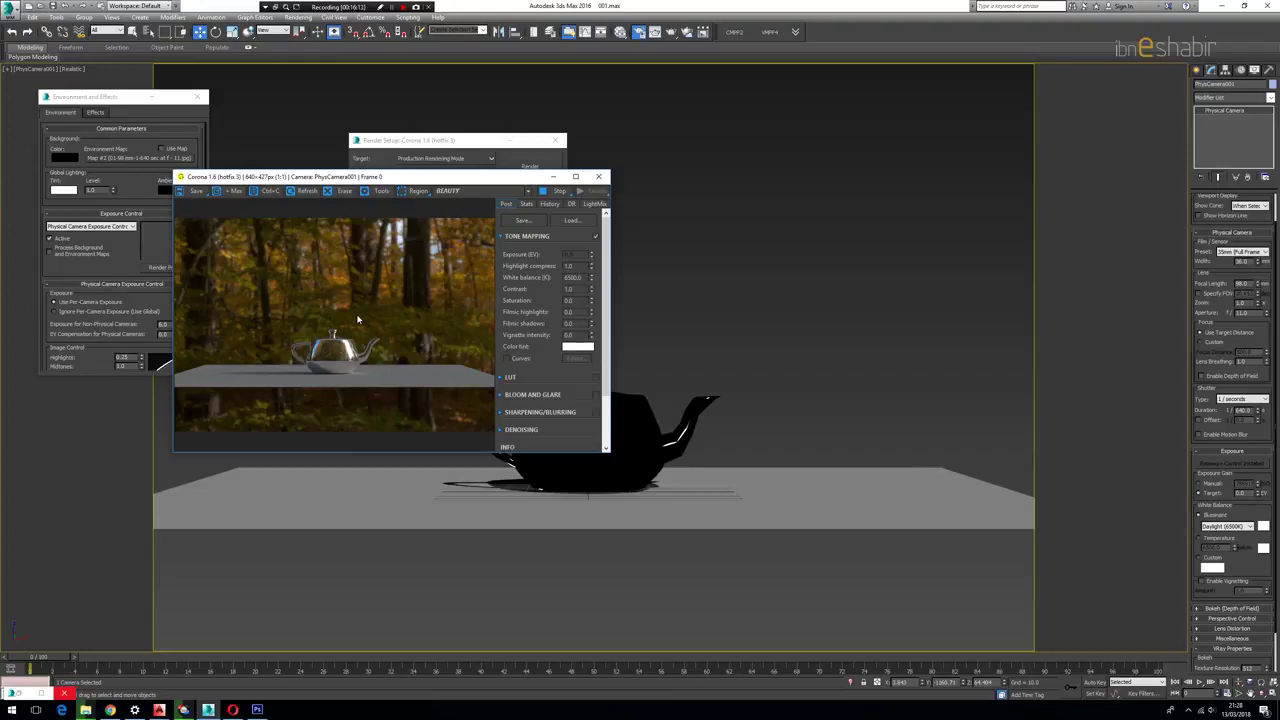
click(598, 176)
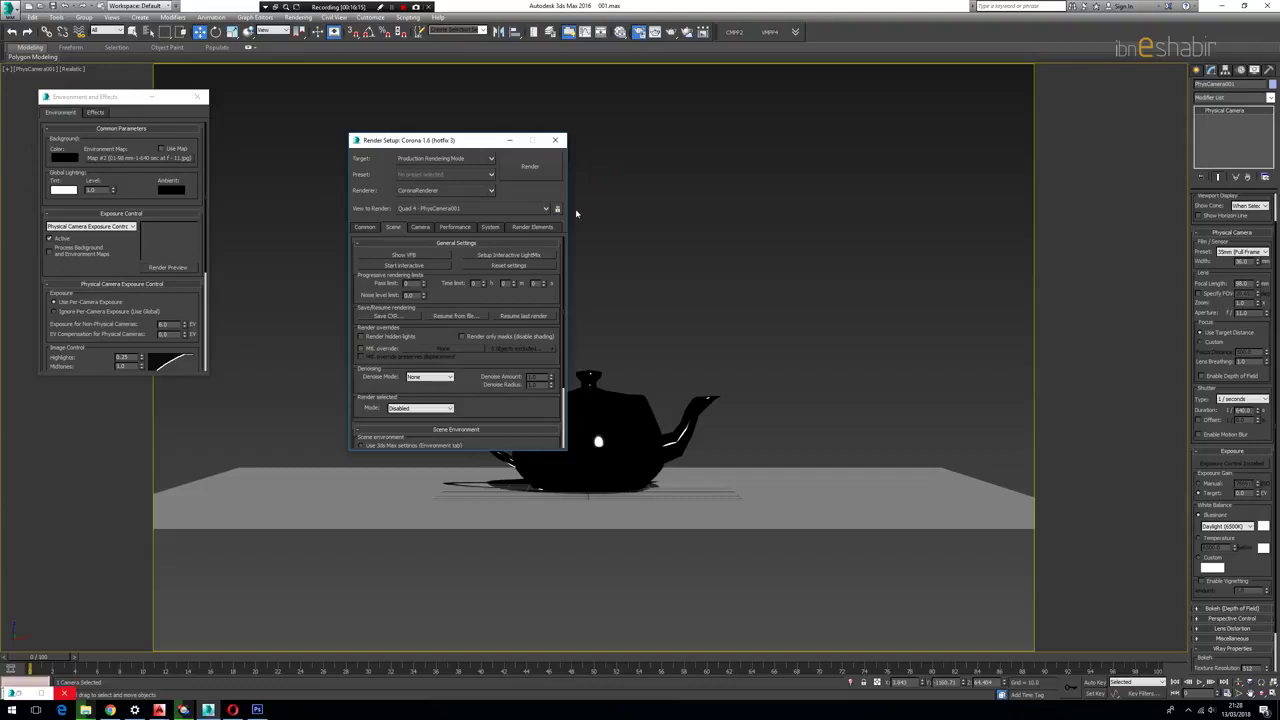
click(553, 141)
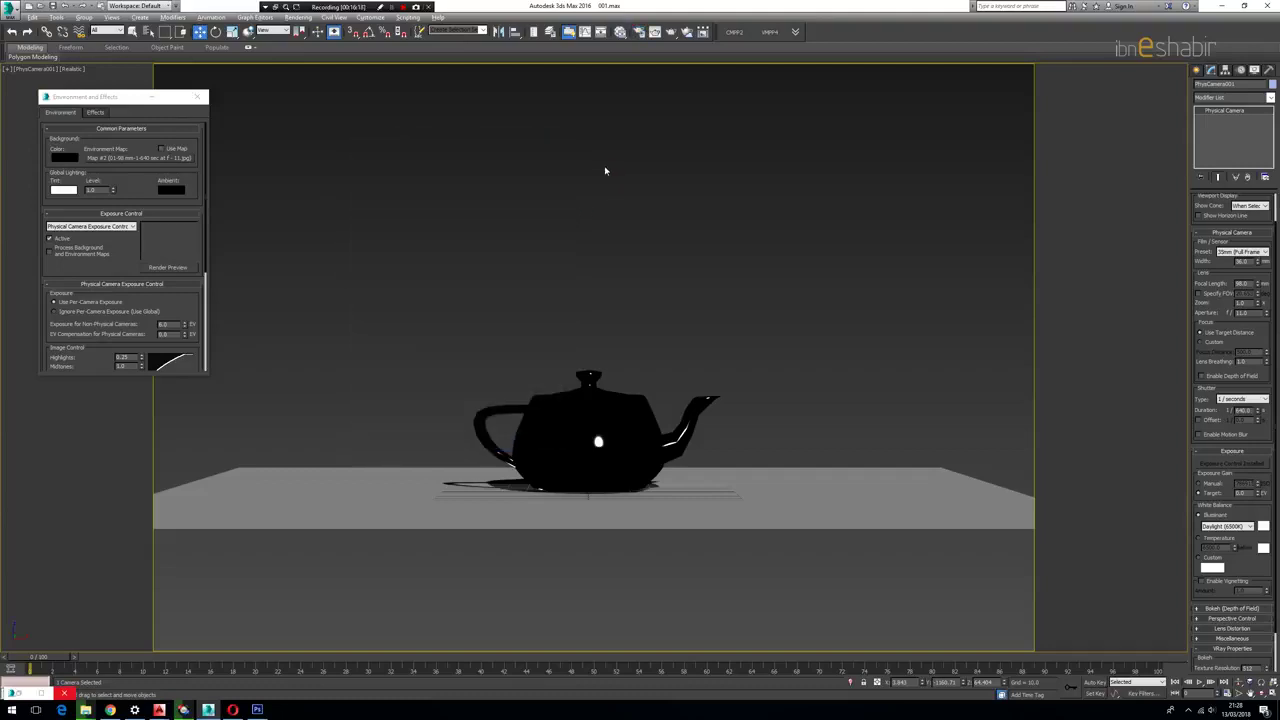
Step: Align the Map #1 node above Map #2 in the Slate Material Editor and reassign Map #2 as the environment map
key(m)
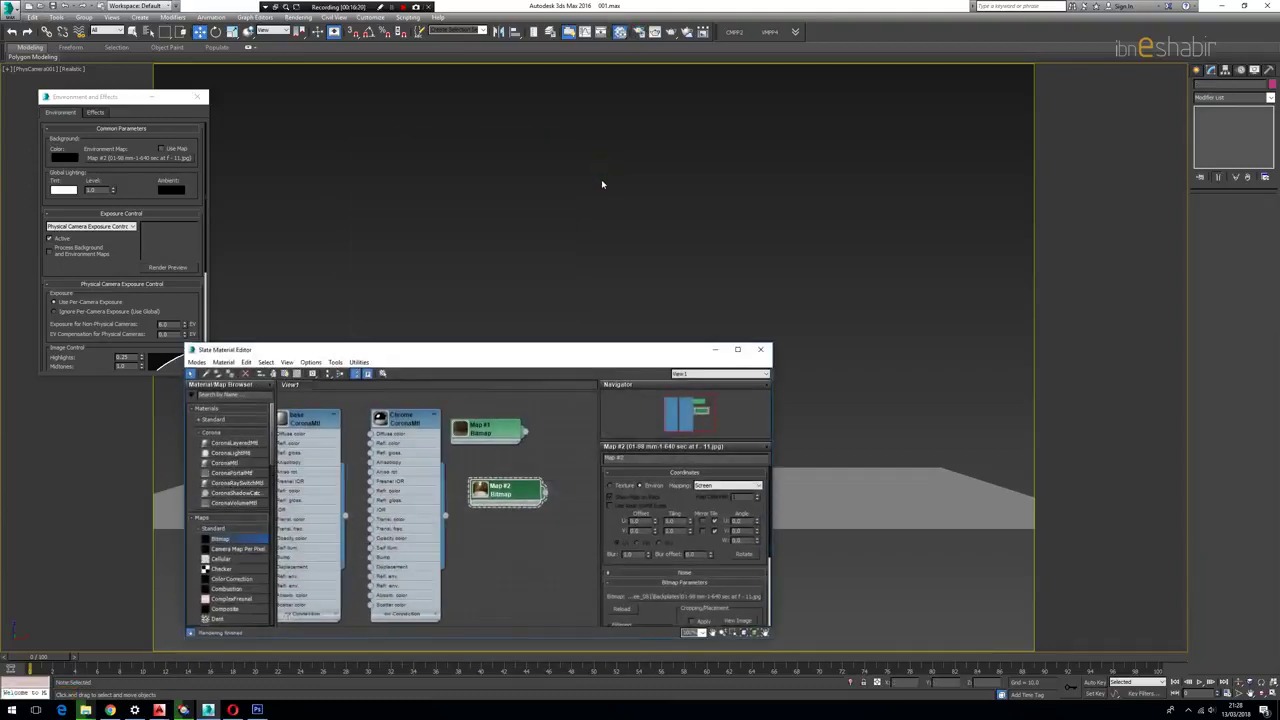
drag(504, 348, 615, 190)
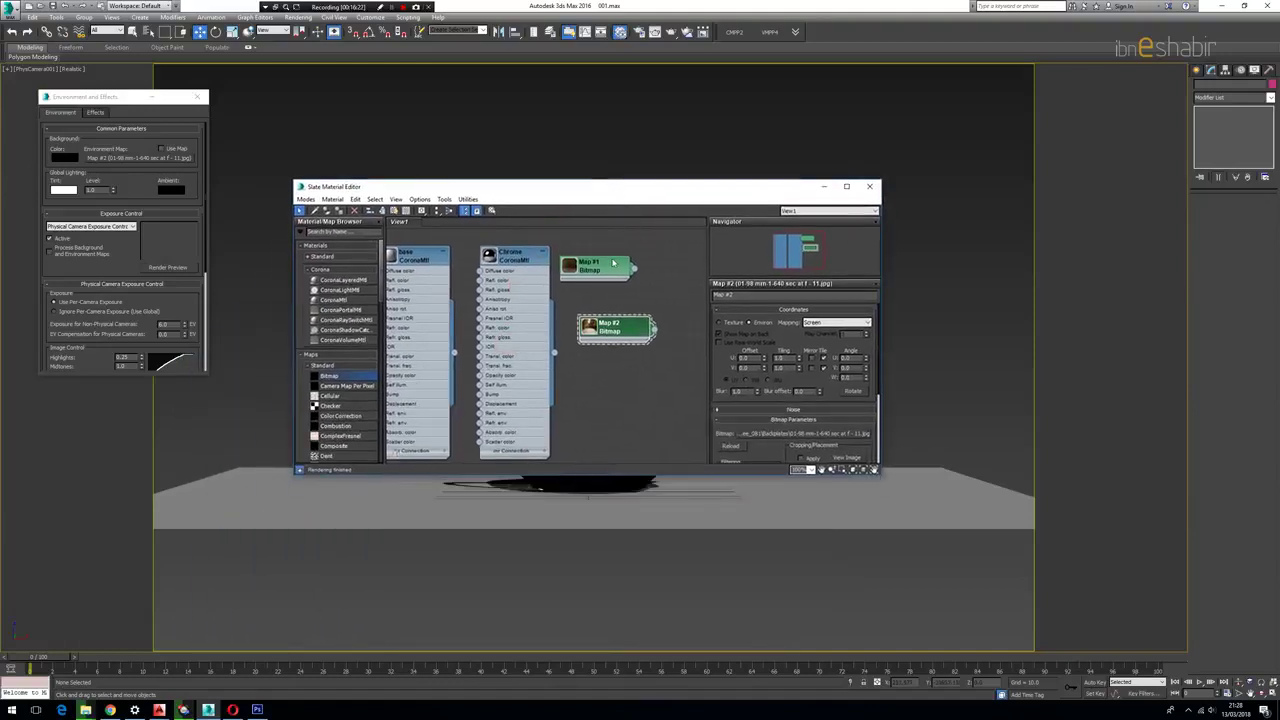
mouse_move(600, 271)
mouse_down()
mouse_move(630, 281)
mouse_move(619, 278)
mouse_up()
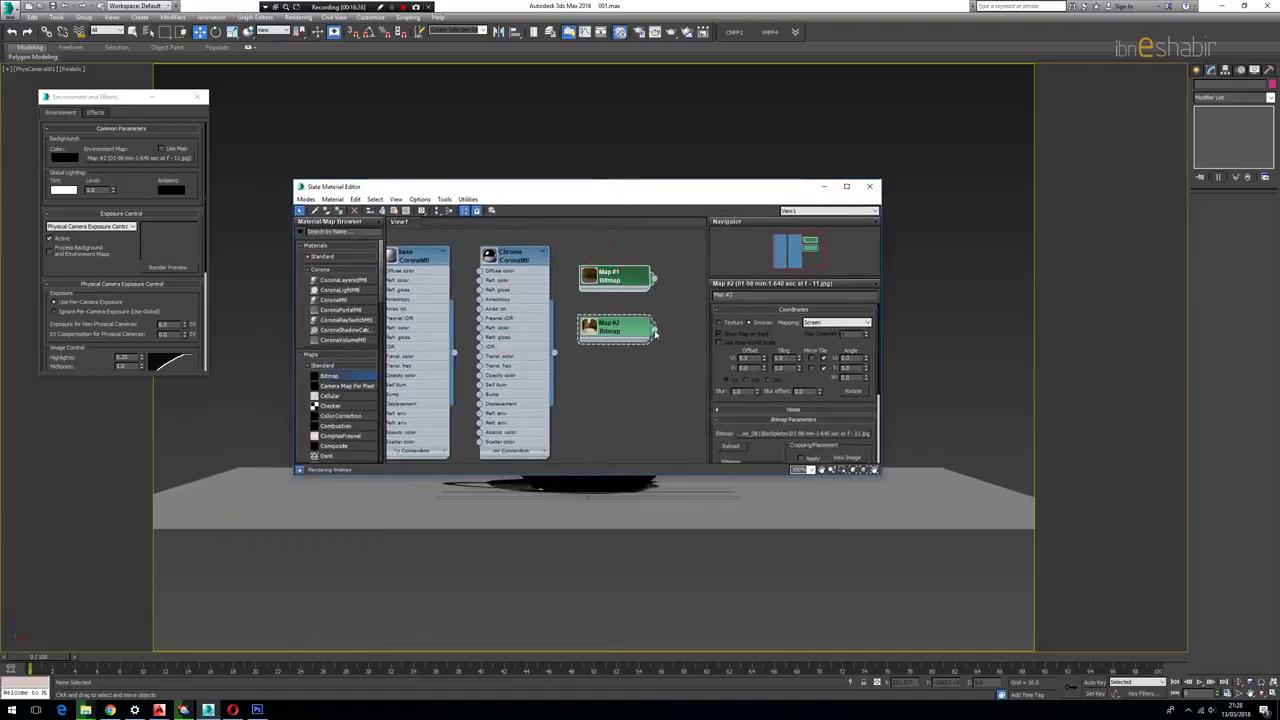
drag(653, 329, 155, 160)
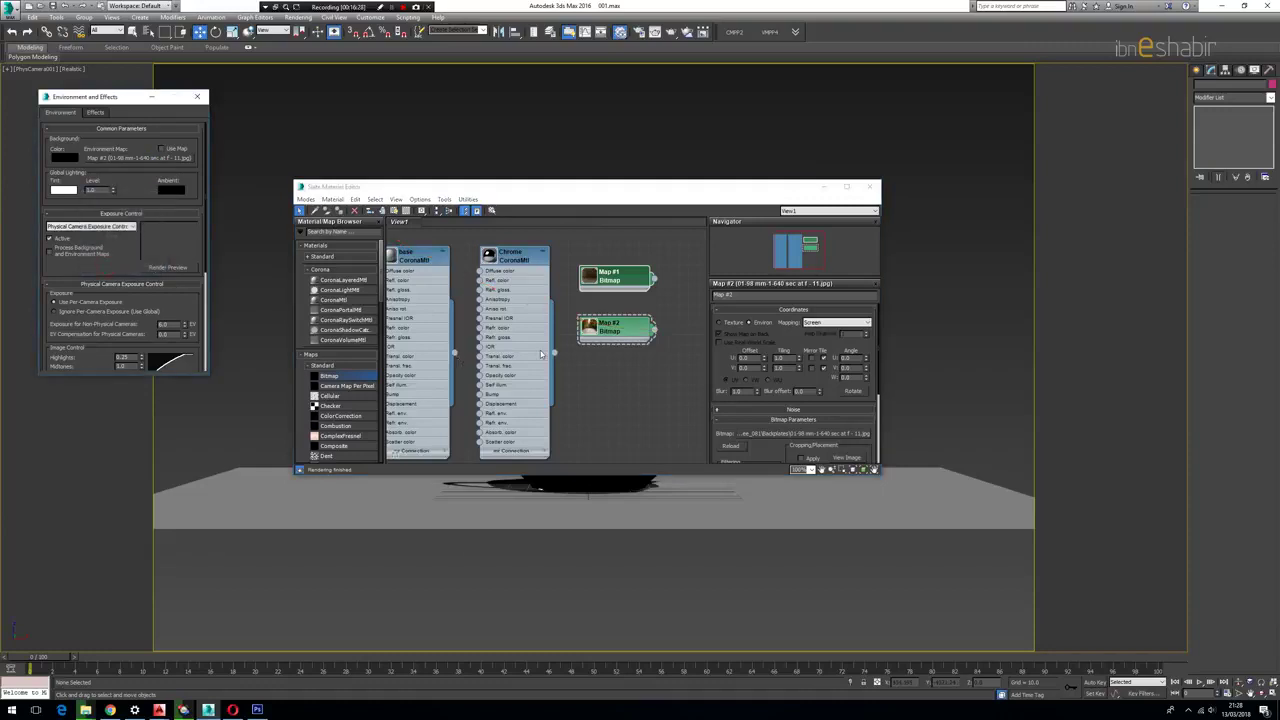
drag(680, 190, 676, 416)
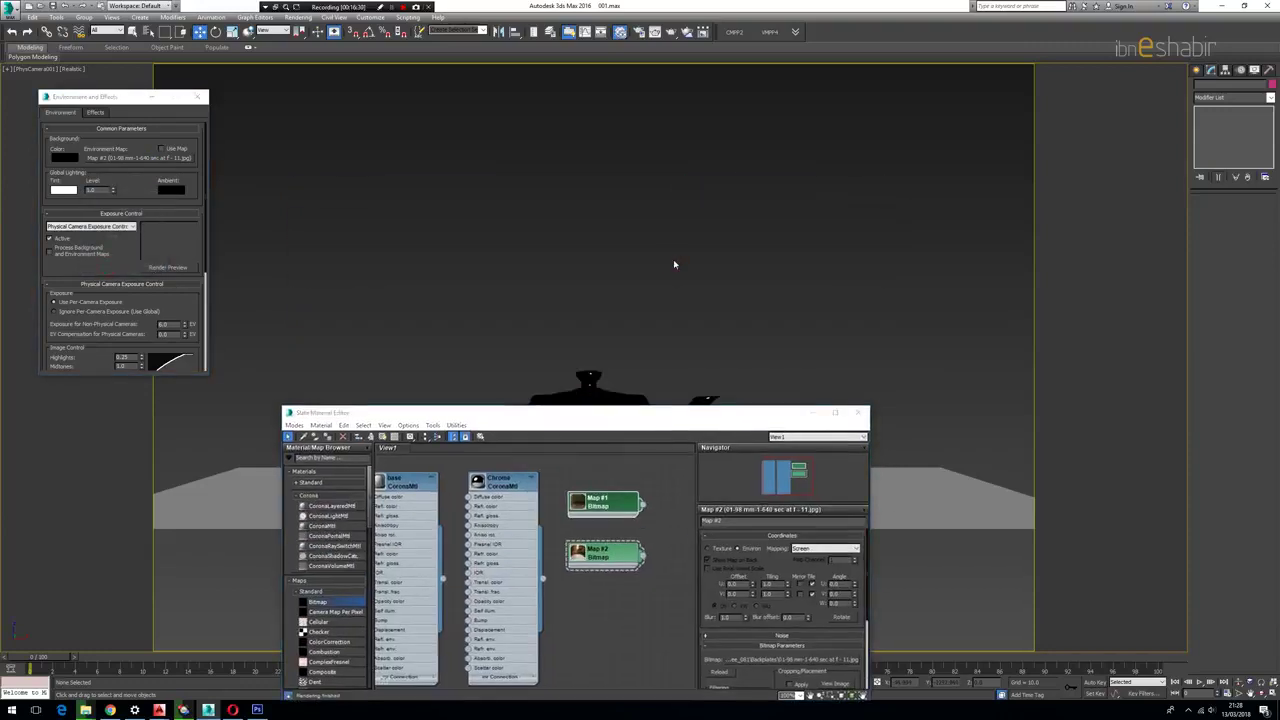
Step: Set the viewport background to use the environment background and close the Slate Material Editor
key(alt+b)
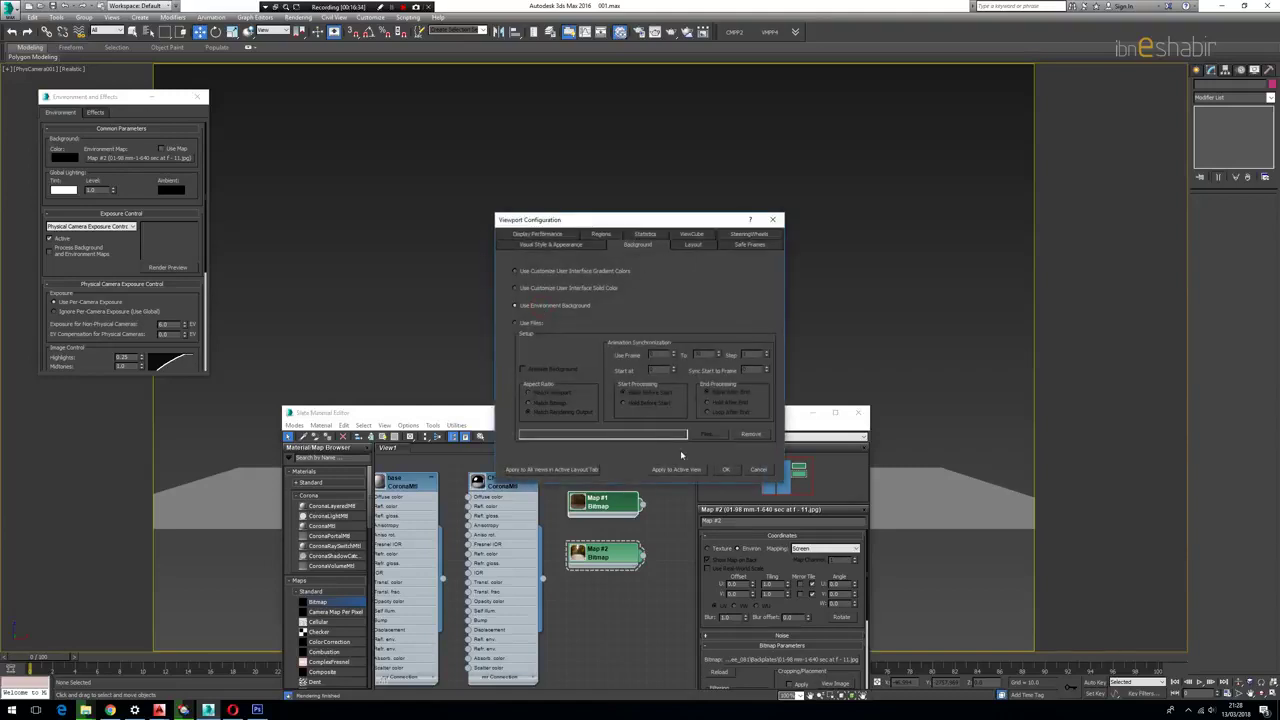
click(727, 470)
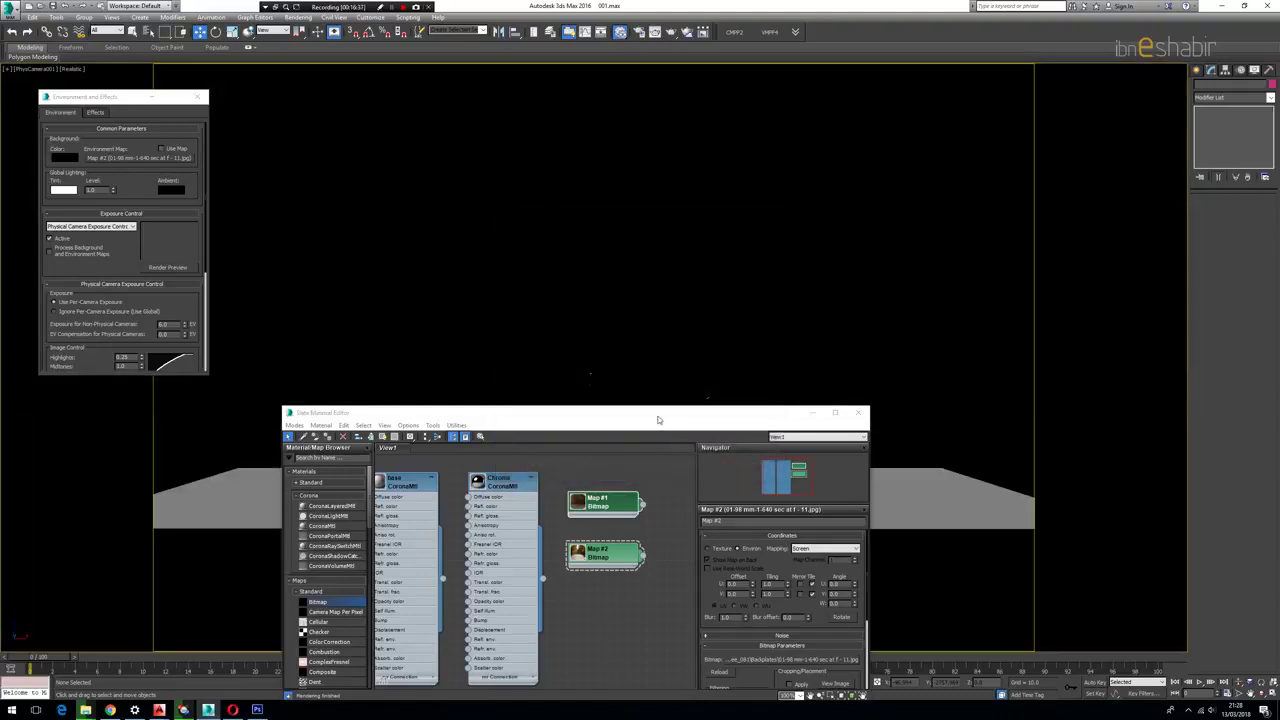
drag(658, 420, 681, 437)
click(730, 315)
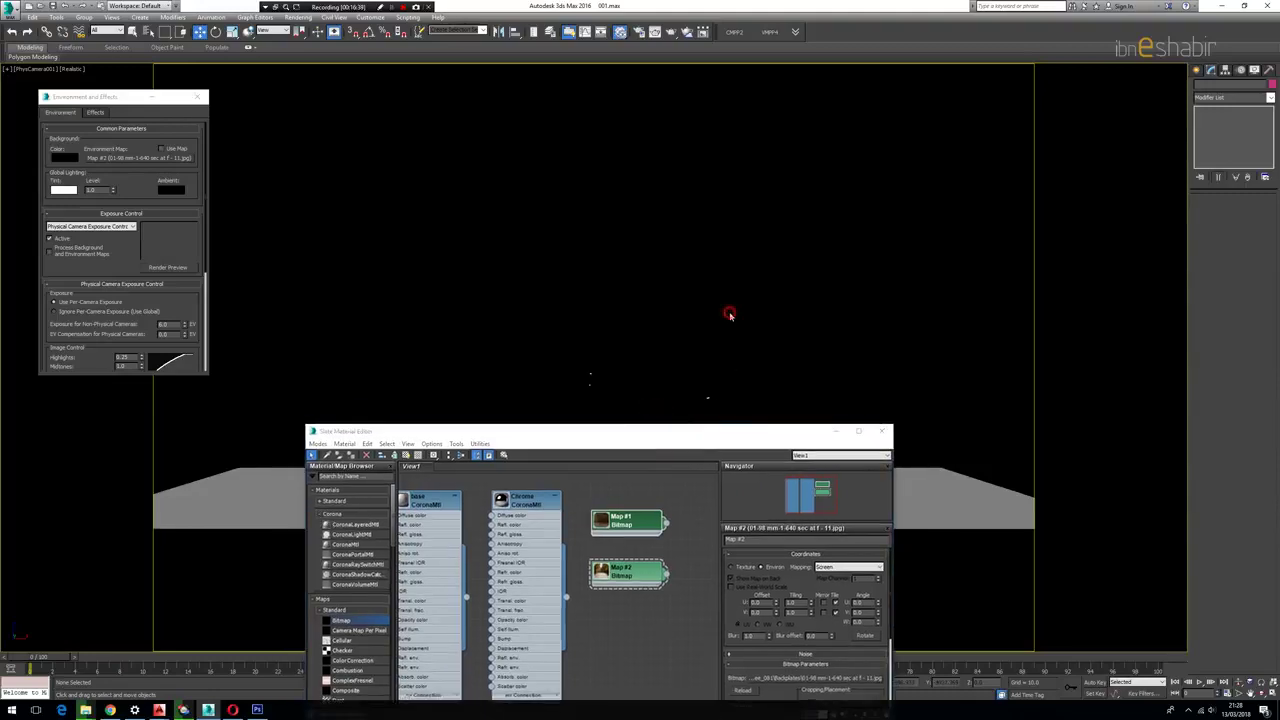
click(881, 431)
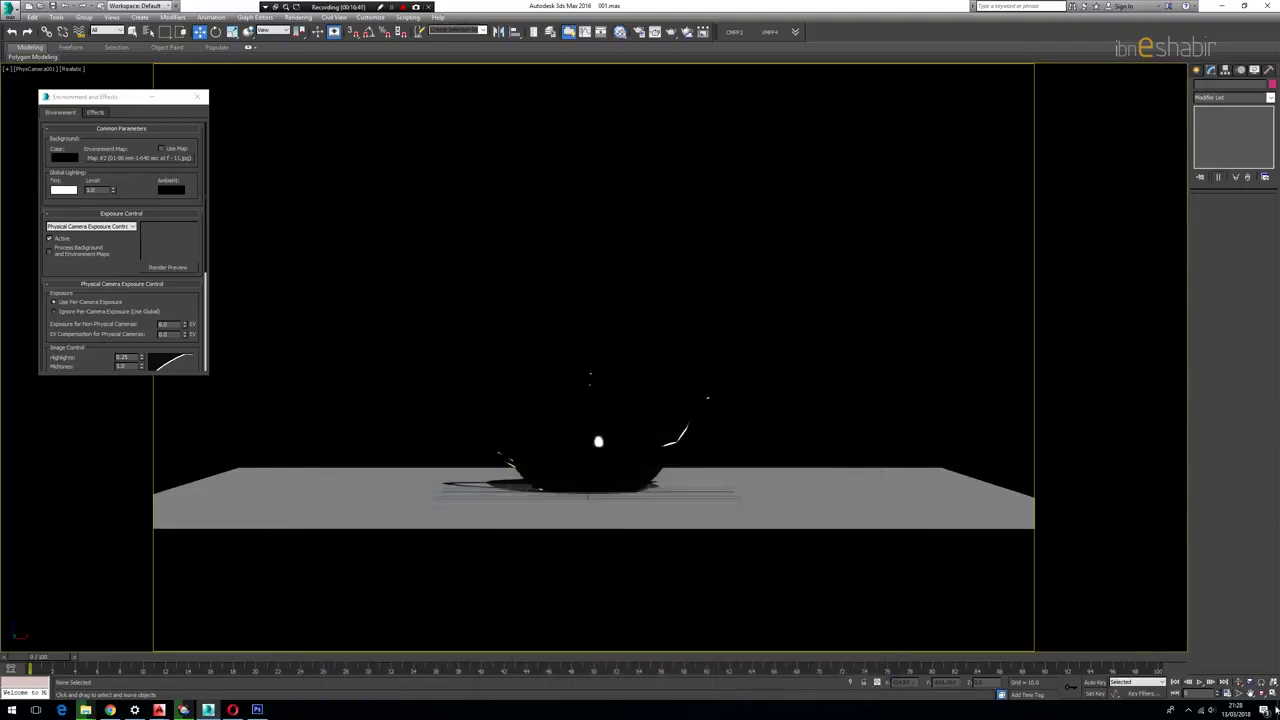
Step: Set the camera viewport's rendering level to Shaded and turn the use of the environment map back on
right_click(1254, 689)
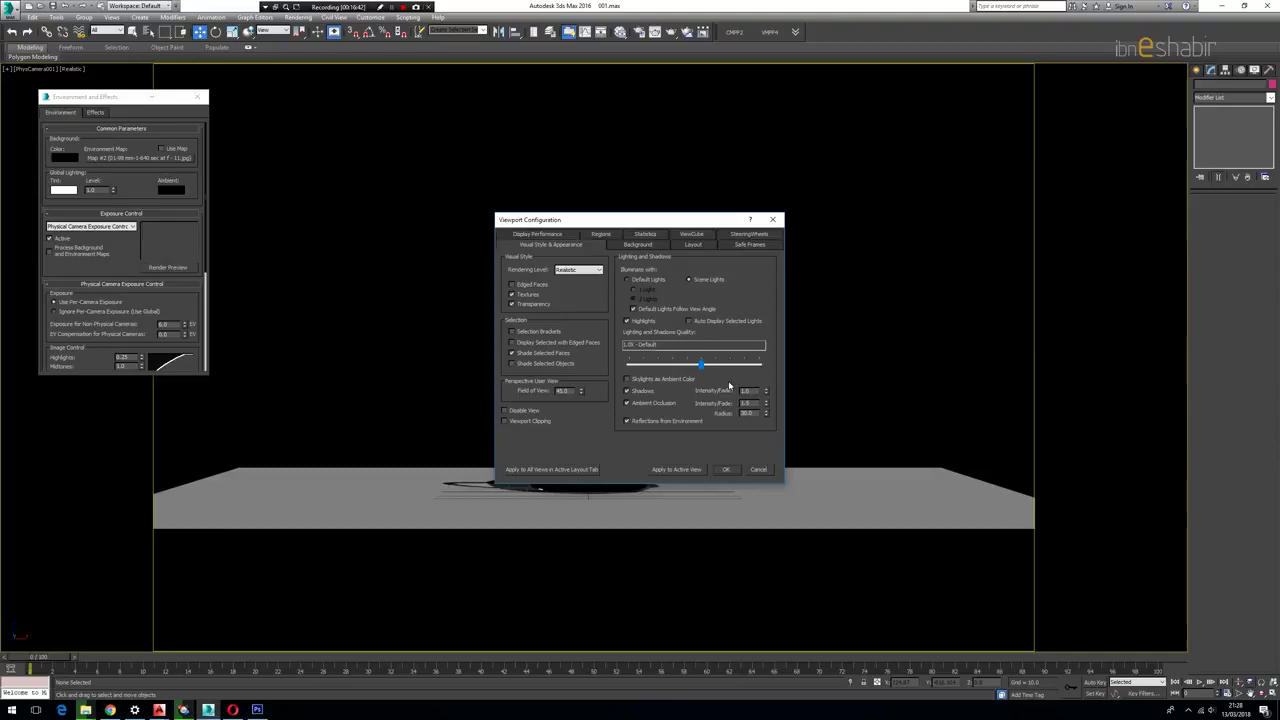
click(598, 271)
click(578, 283)
click(724, 469)
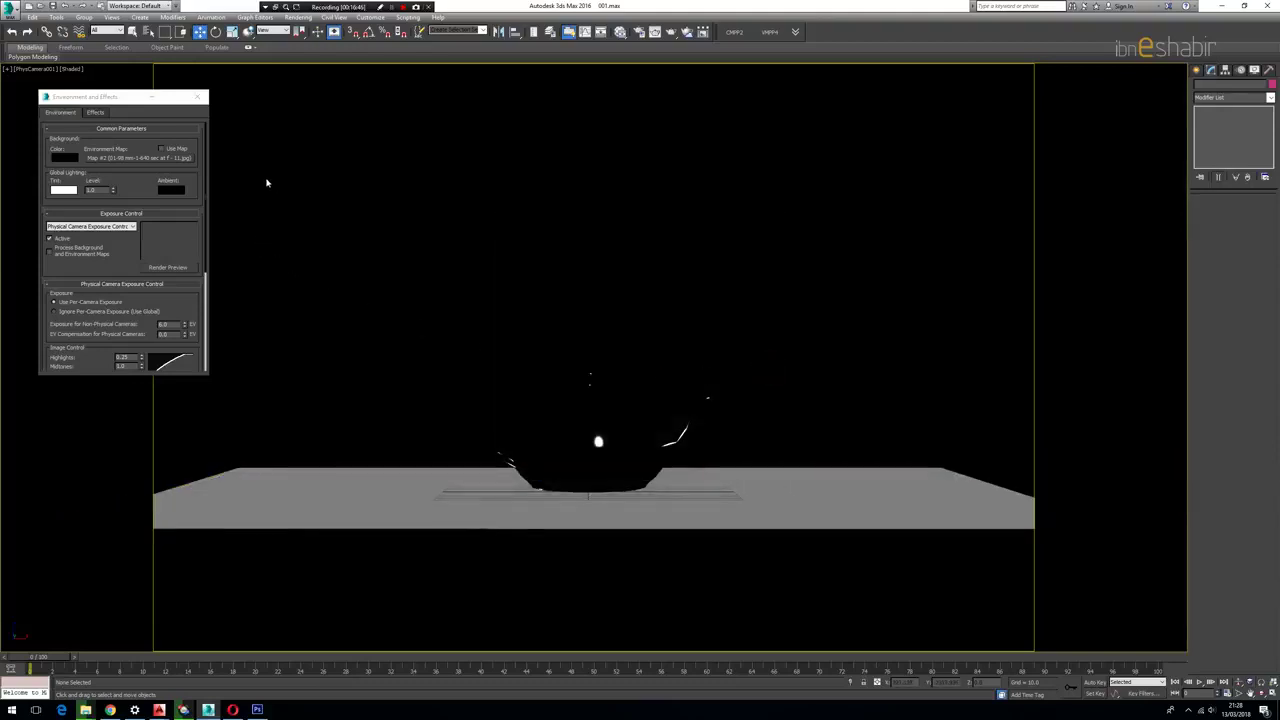
click(161, 148)
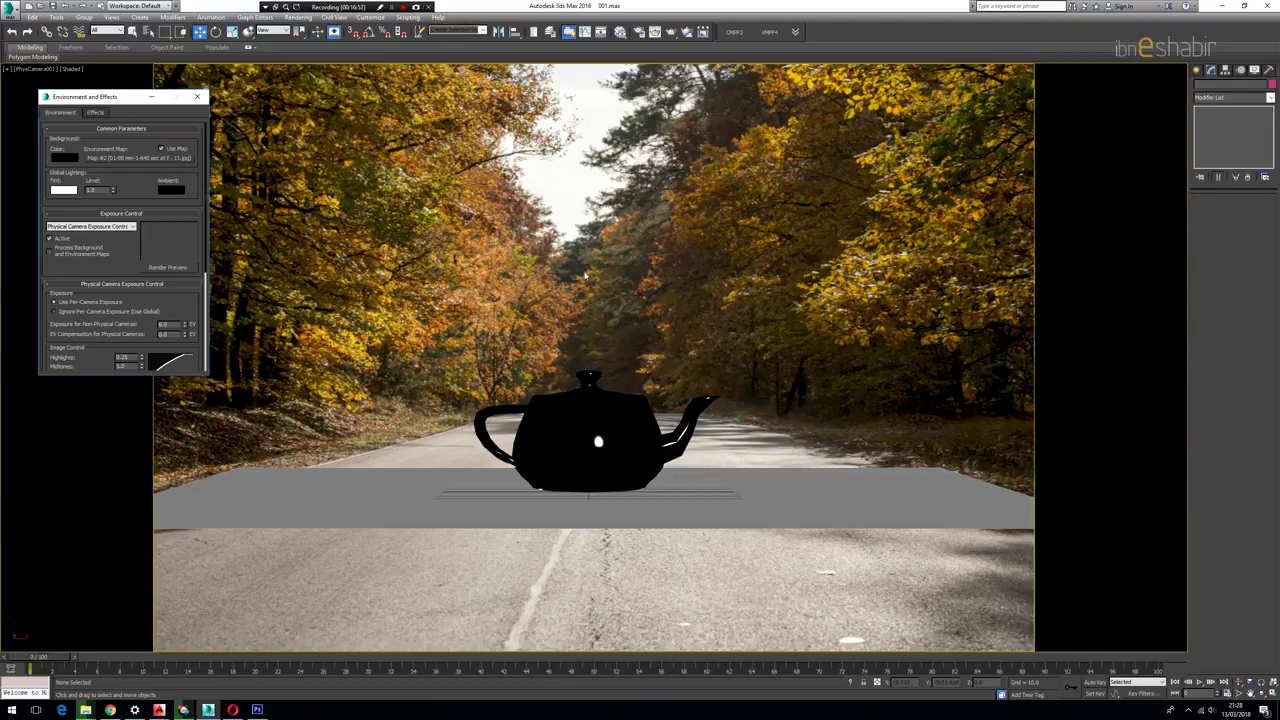
Step: Assign the HDRI bitmap Map #1 as an instance to the environment map and close the Slate Material Editor
key(m)
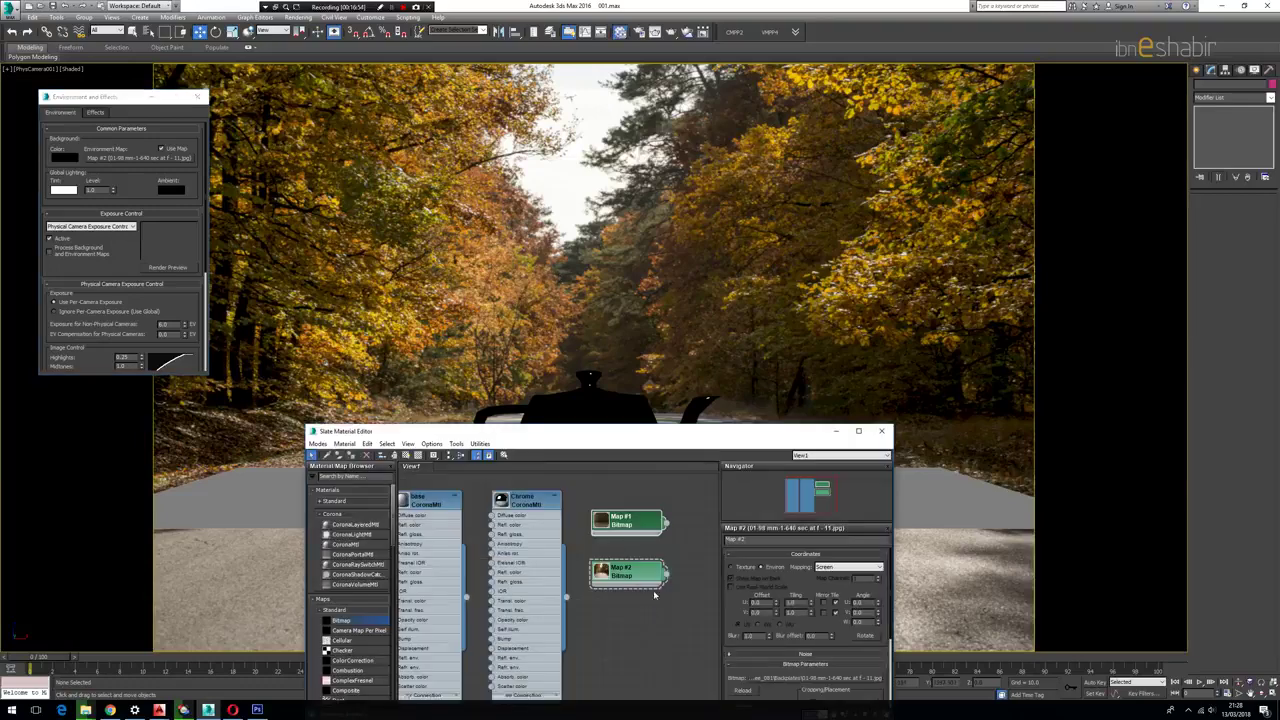
drag(665, 522, 178, 164)
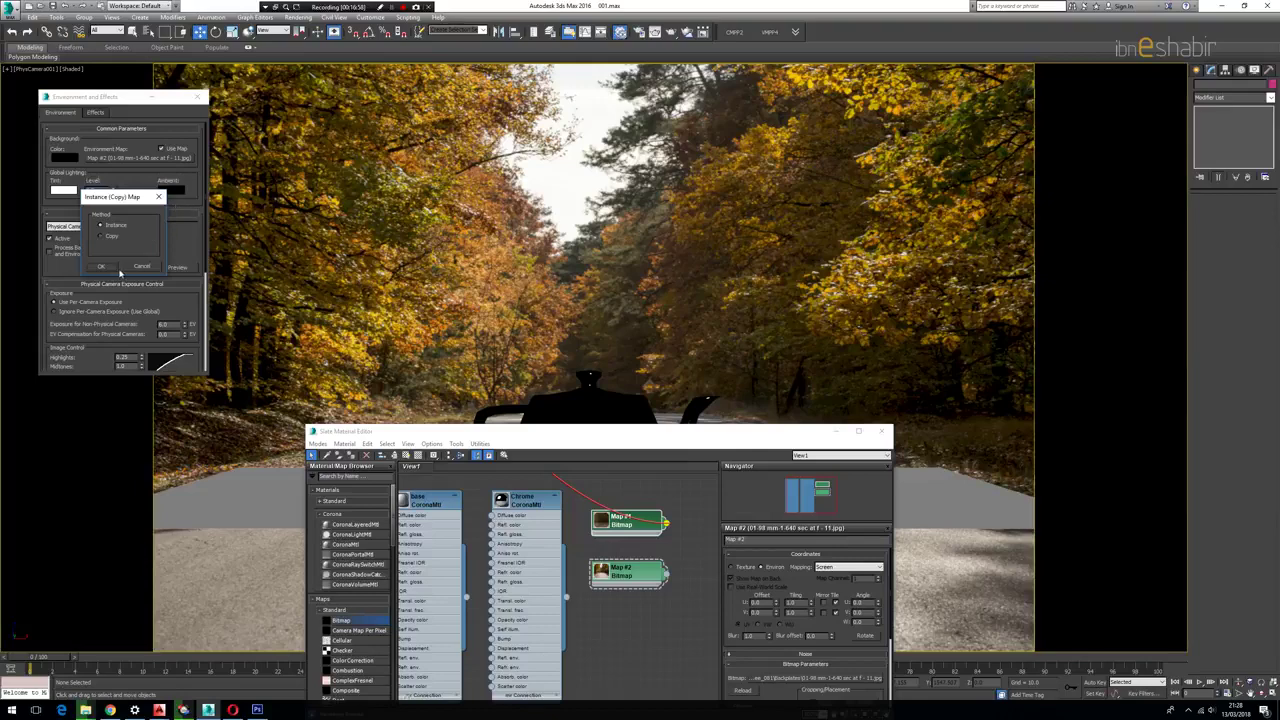
click(118, 268)
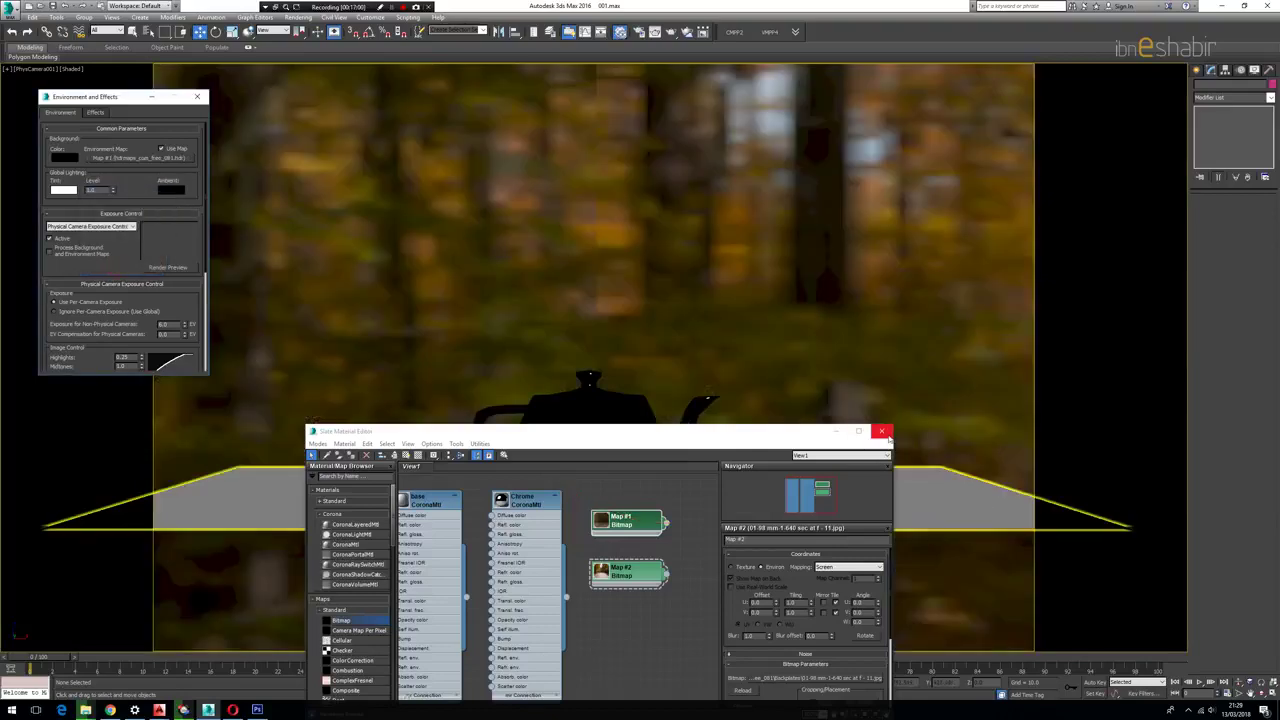
click(880, 431)
Step: Look at the first road photo in the Backplates folder in File Explorer and return to 3ds Max
click(85, 710)
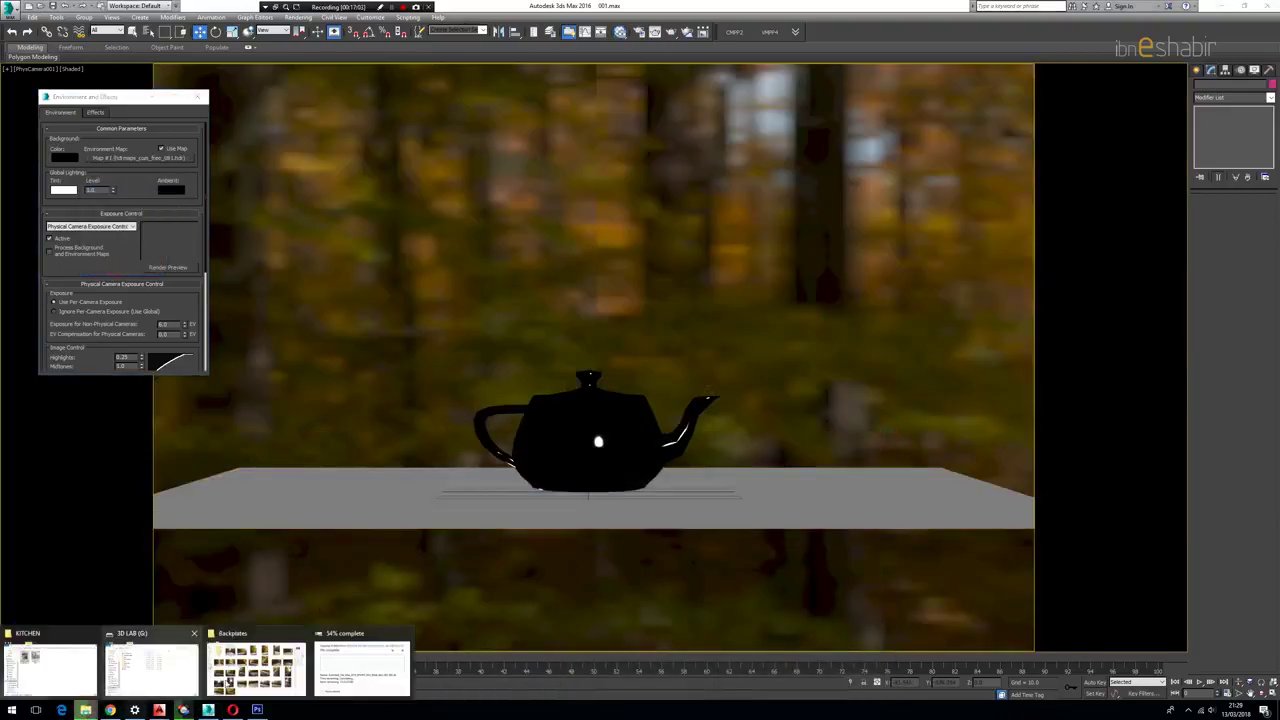
click(255, 665)
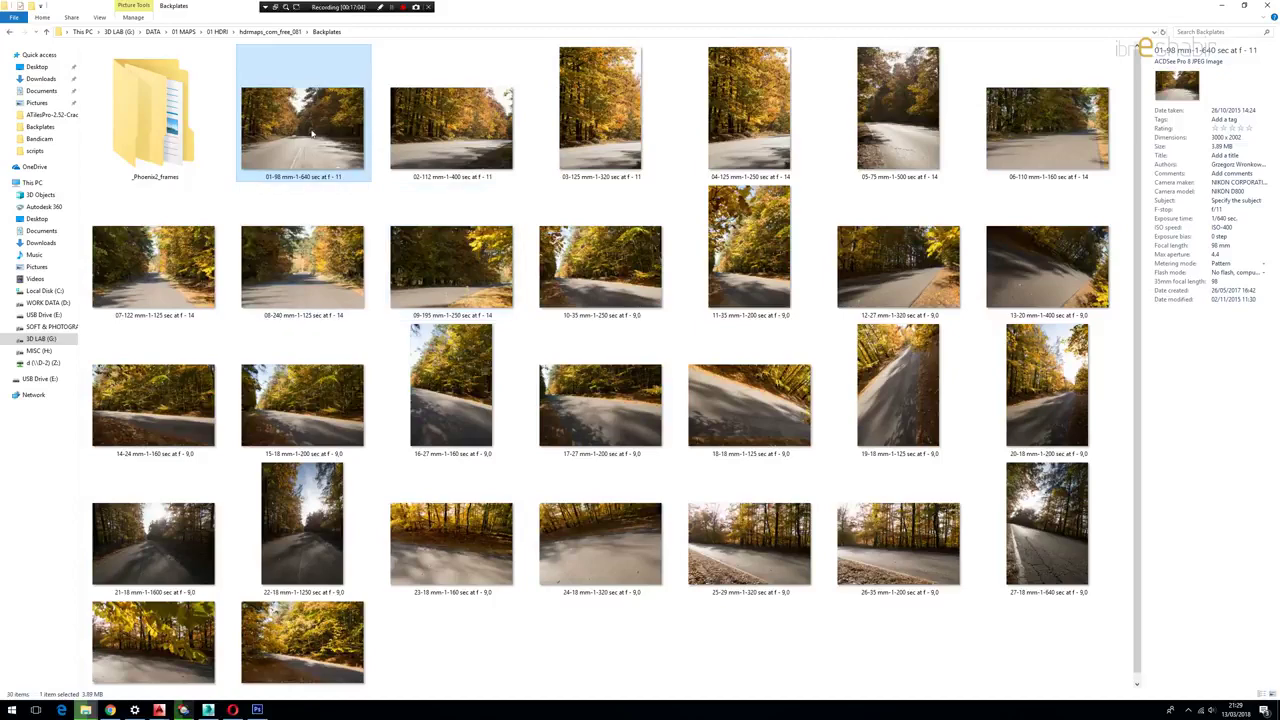
click(1221, 6)
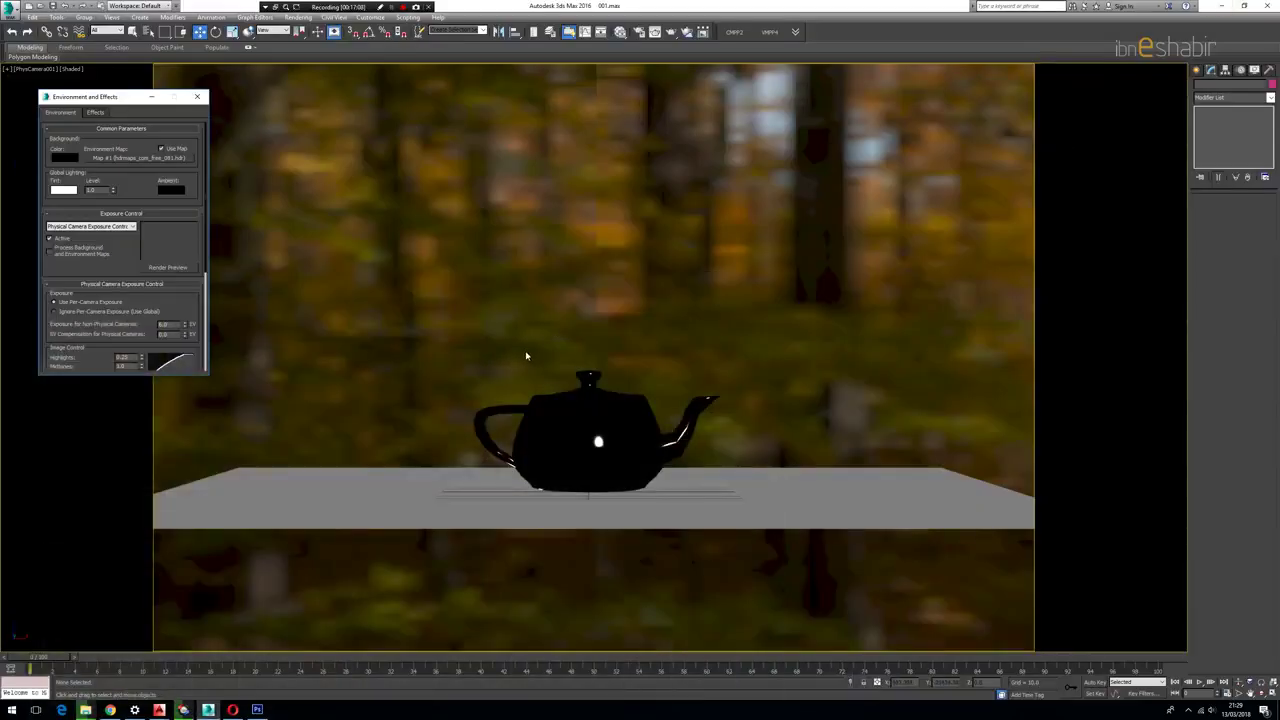
Step: Reopen the Slate Material Editor and adjust the U offset of the HDRI bitmap Map #1 to about -0.73
key(m)
click(560, 420)
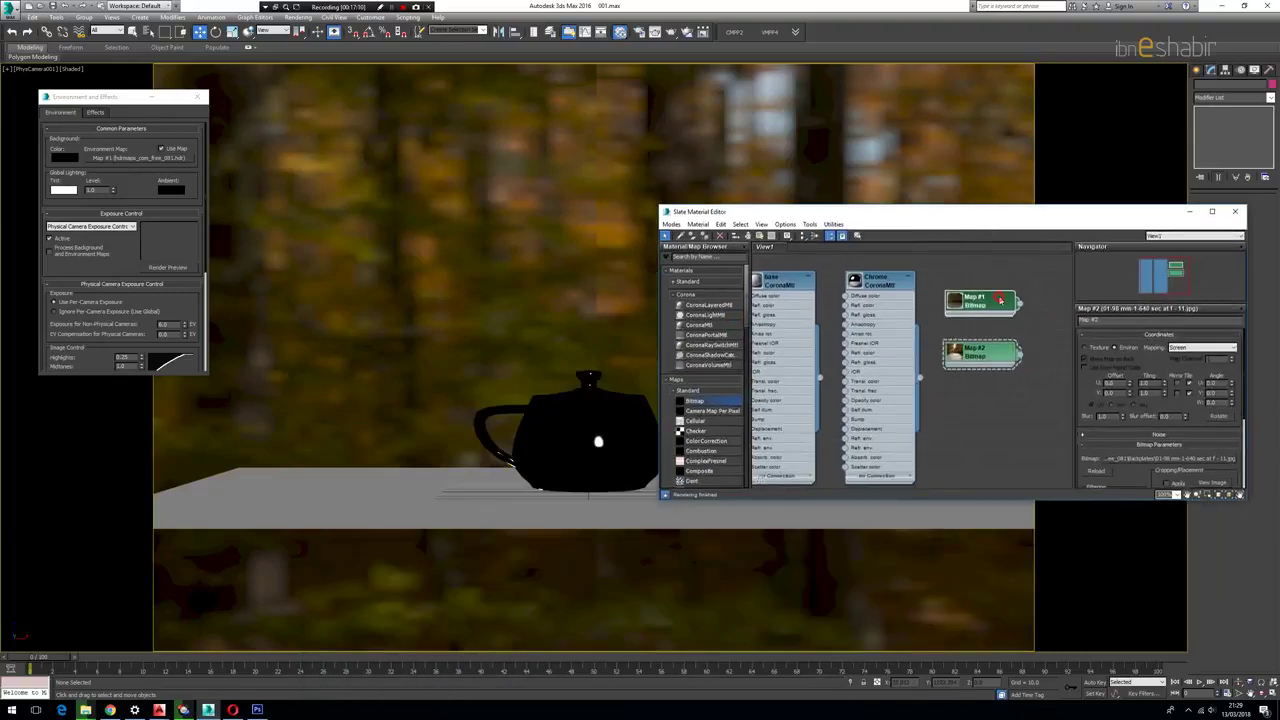
double_click(1003, 301)
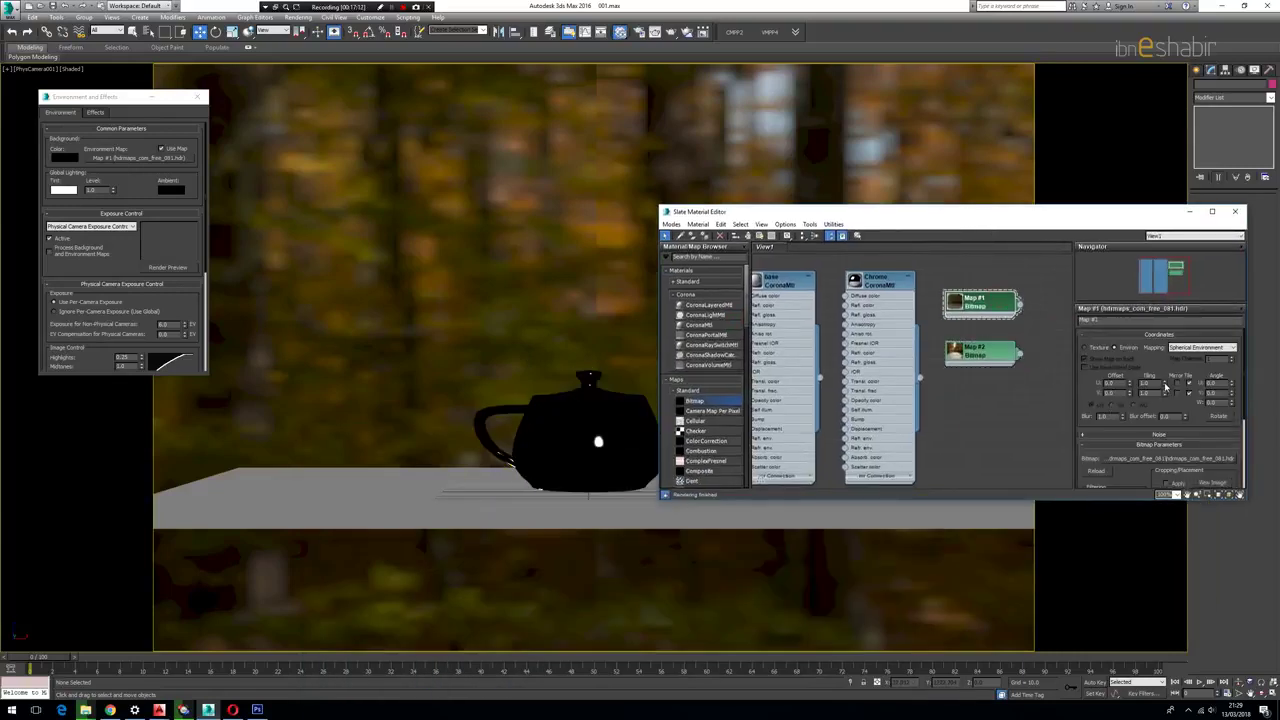
mouse_move(1135, 382)
mouse_down()
mouse_move(1127, 370)
mouse_move(1132, 385)
mouse_up()
drag(1127, 383, 1131, 385)
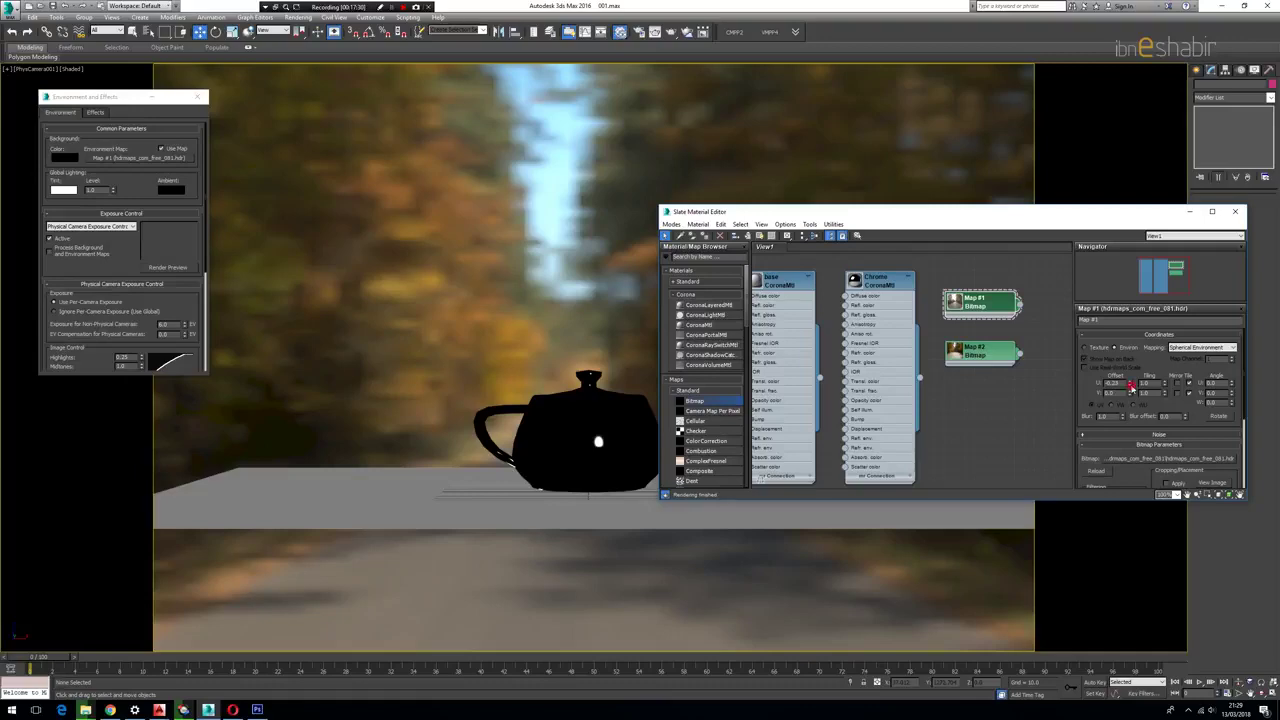
drag(1131, 386, 1131, 387)
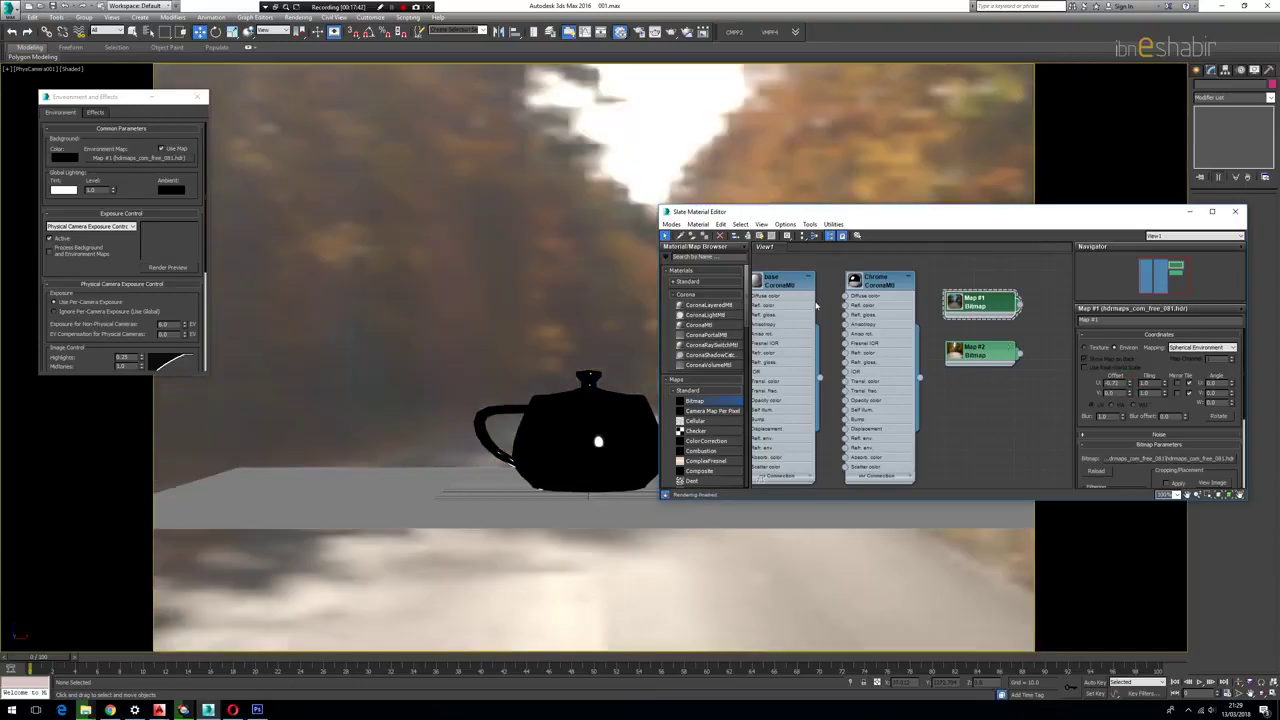
Step: Mirror the HDRI bitmap Map #1 horizontally with a U tiling of -1.0 and set its U offset to about -0.27
drag(833, 210, 759, 205)
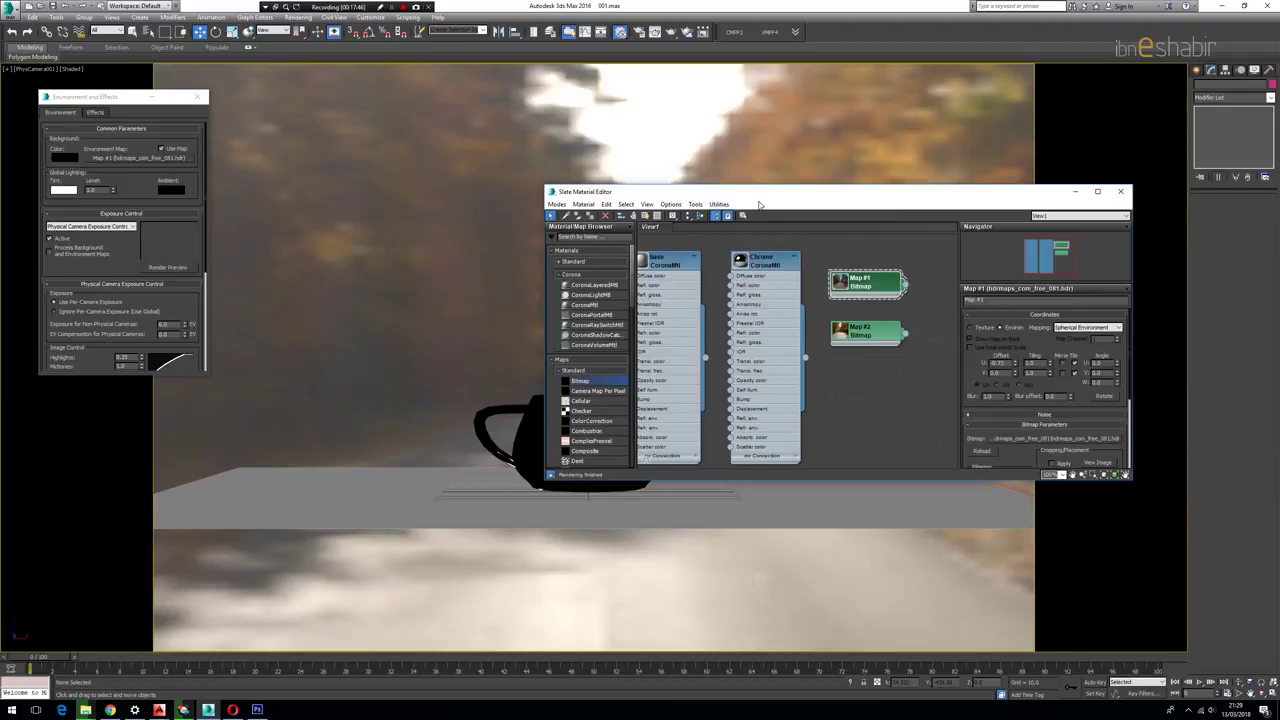
click(1029, 362)
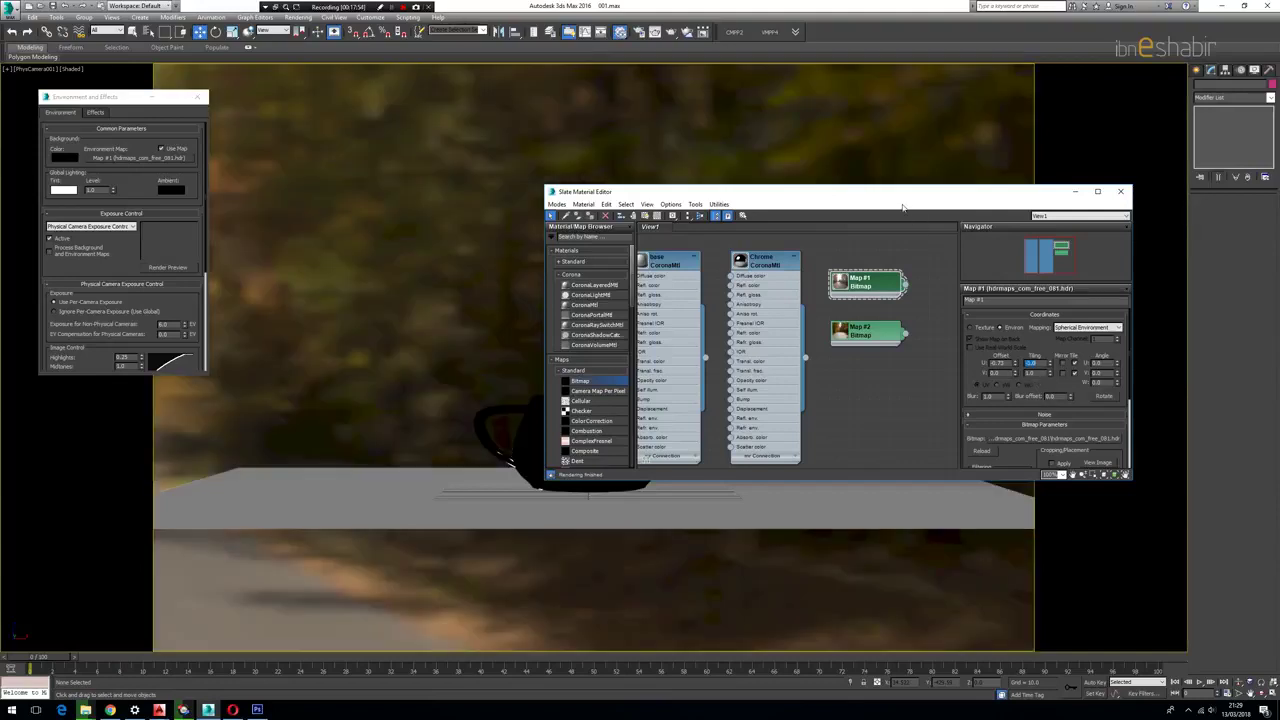
drag(902, 207, 1052, 235)
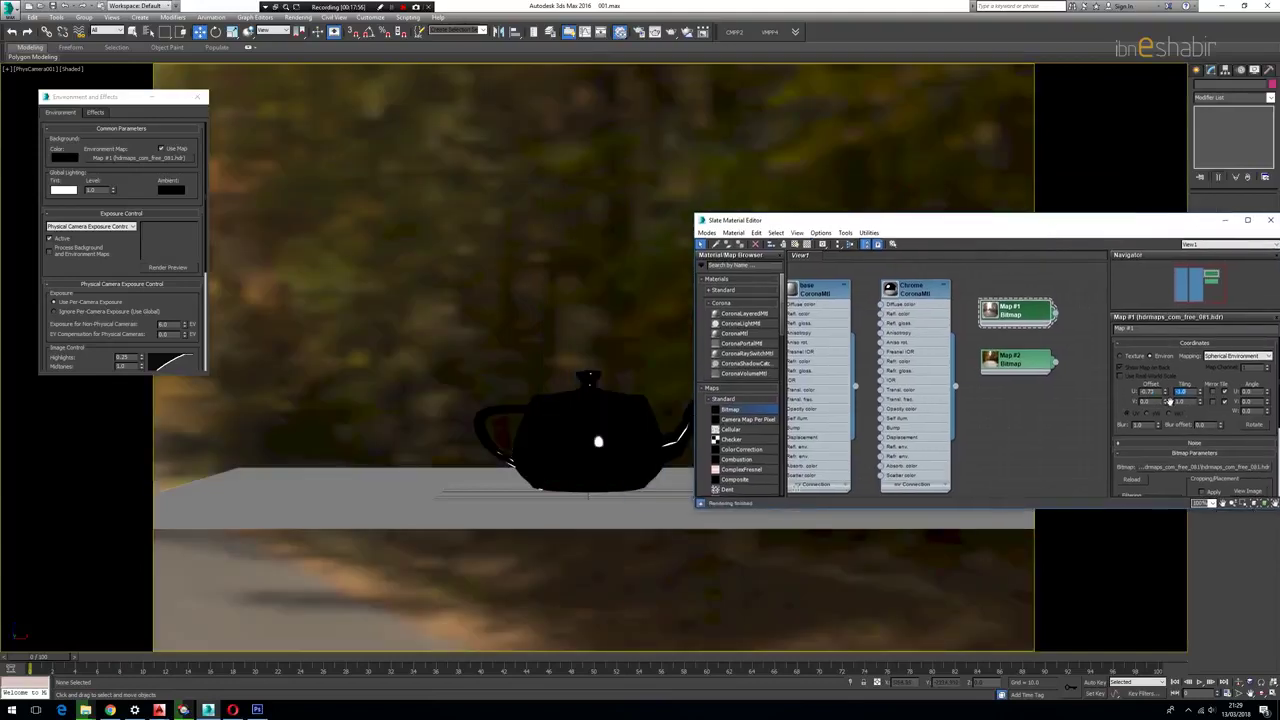
click(1167, 398)
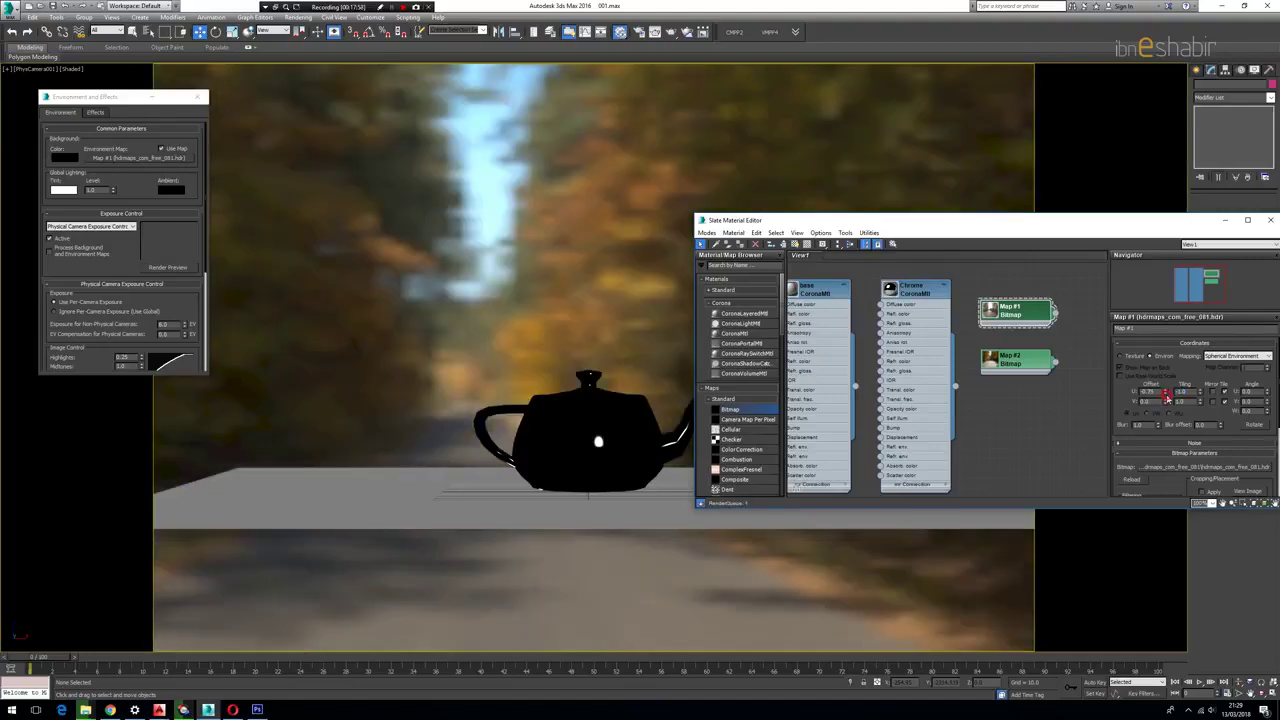
click(1167, 397)
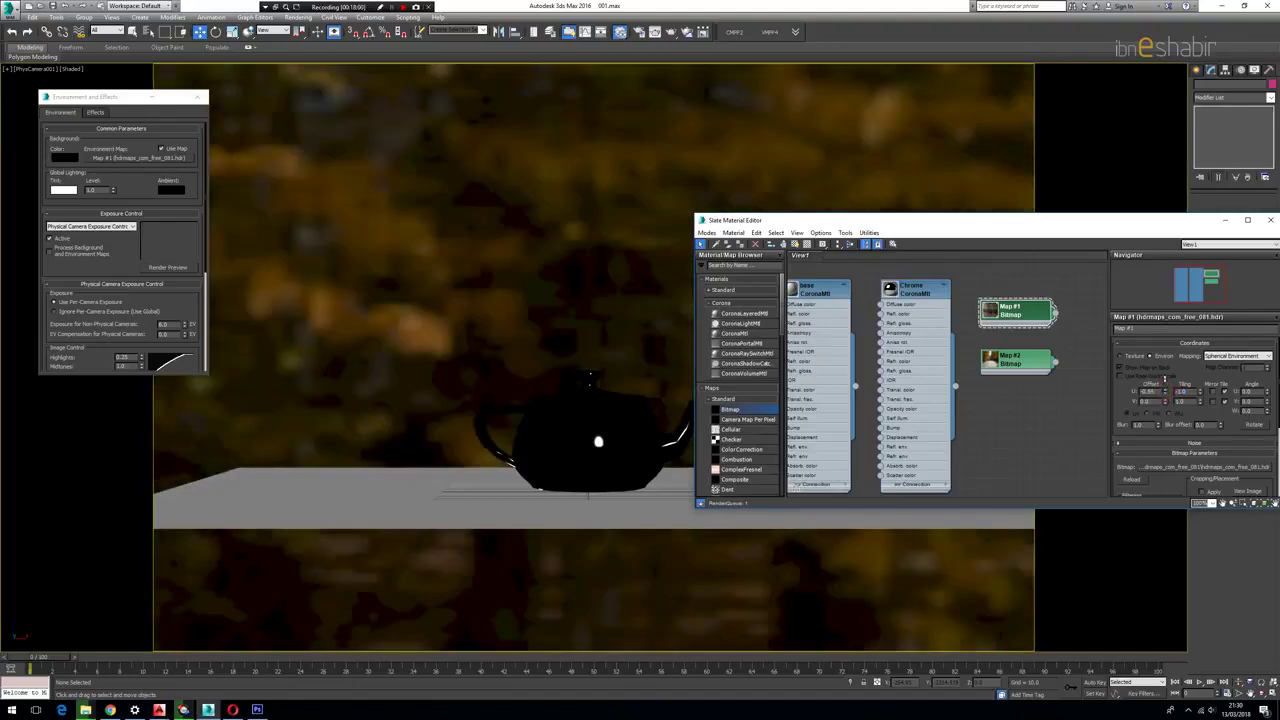
drag(1165, 382, 1164, 367)
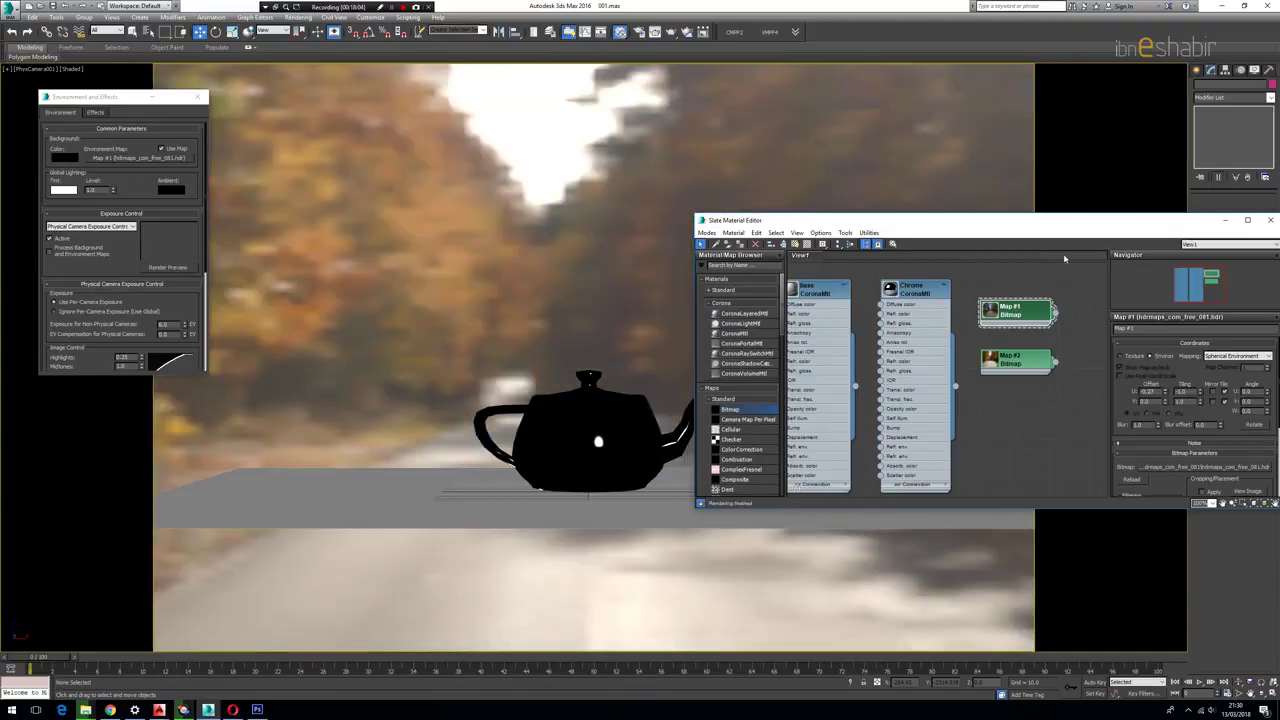
Step: Open the backplate photo 01-98 mm-1-640 sec at f - 11 from File Explorer, compare it with the viewport background, and return to 3ds Max
drag(1060, 220, 905, 613)
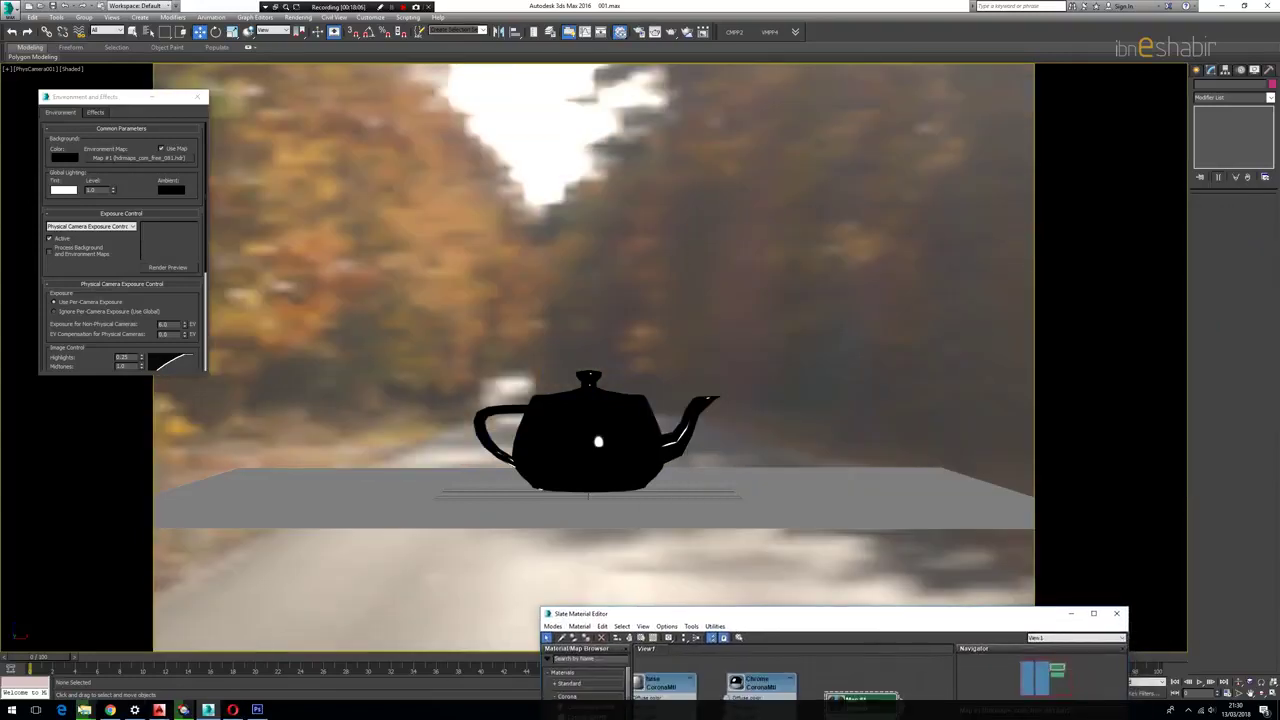
click(85, 710)
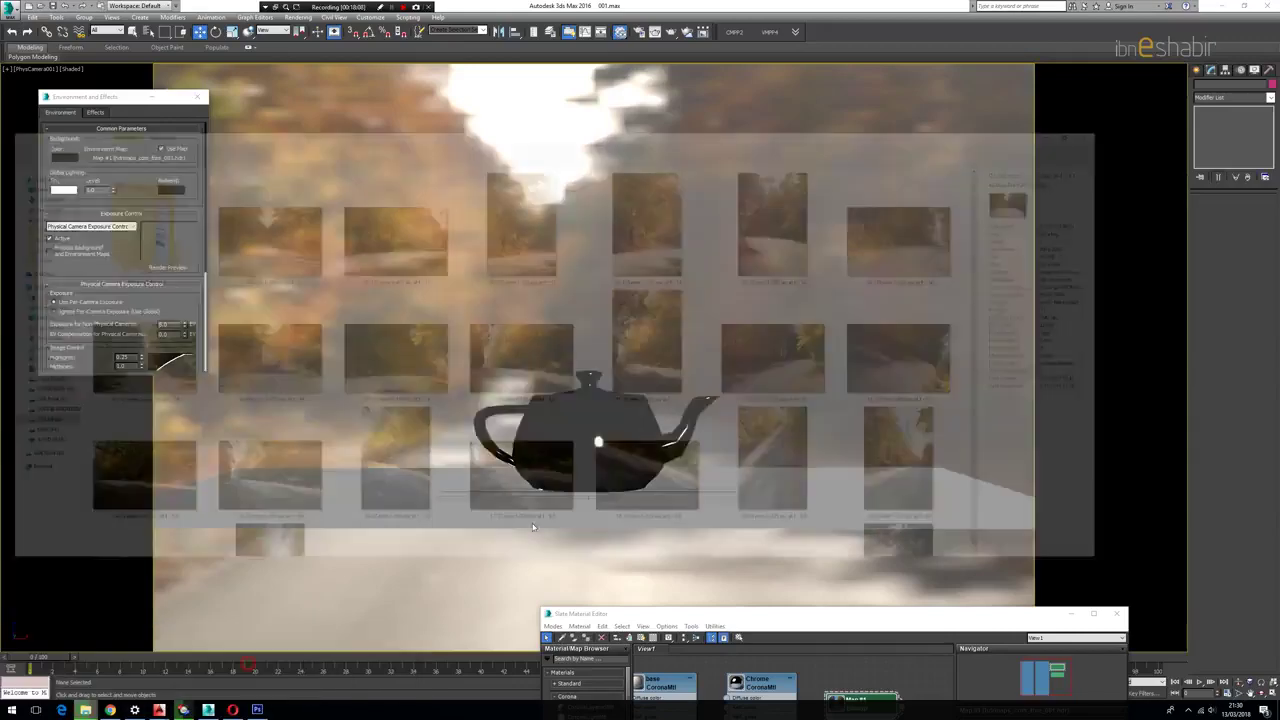
click(258, 665)
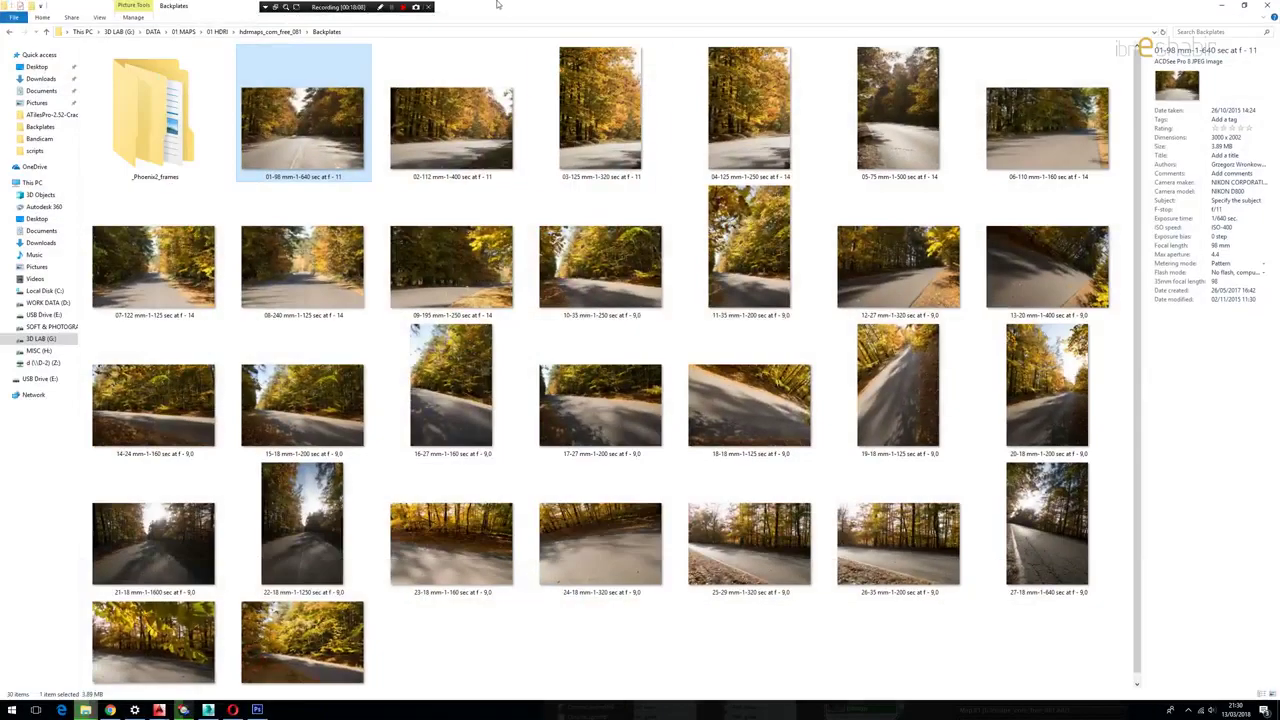
double_click(496, 5)
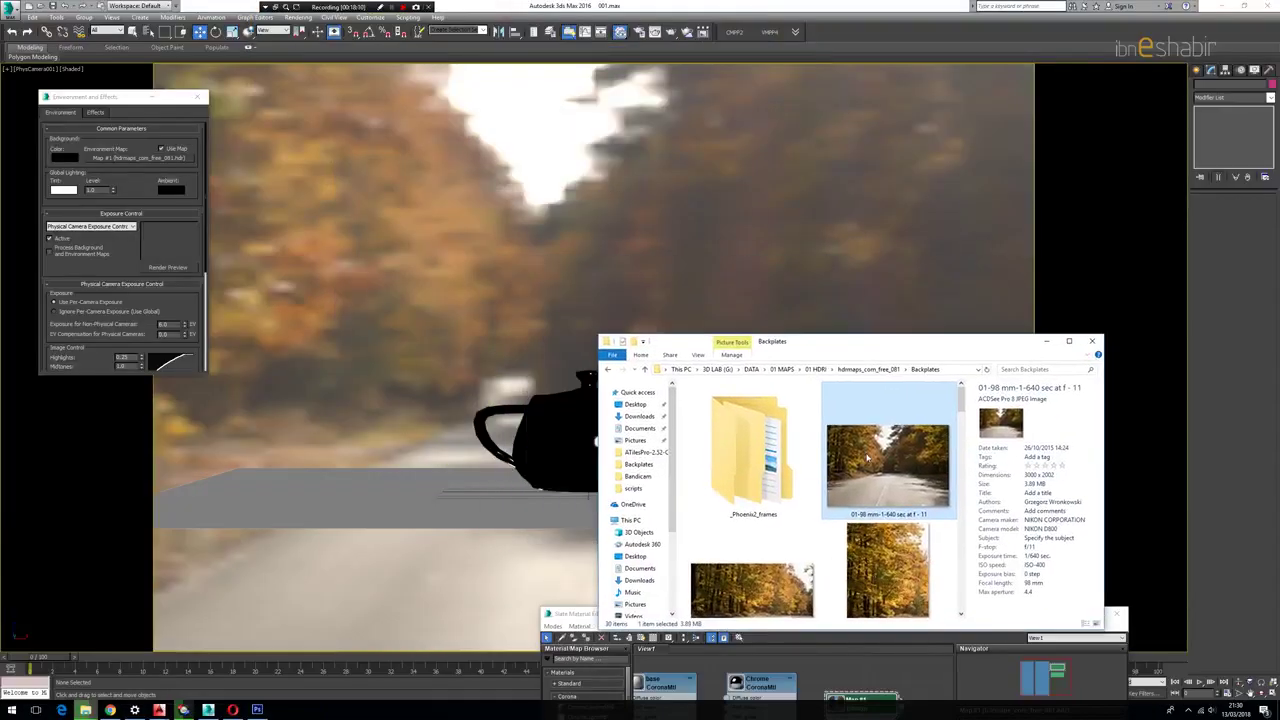
drag(852, 350, 872, 470)
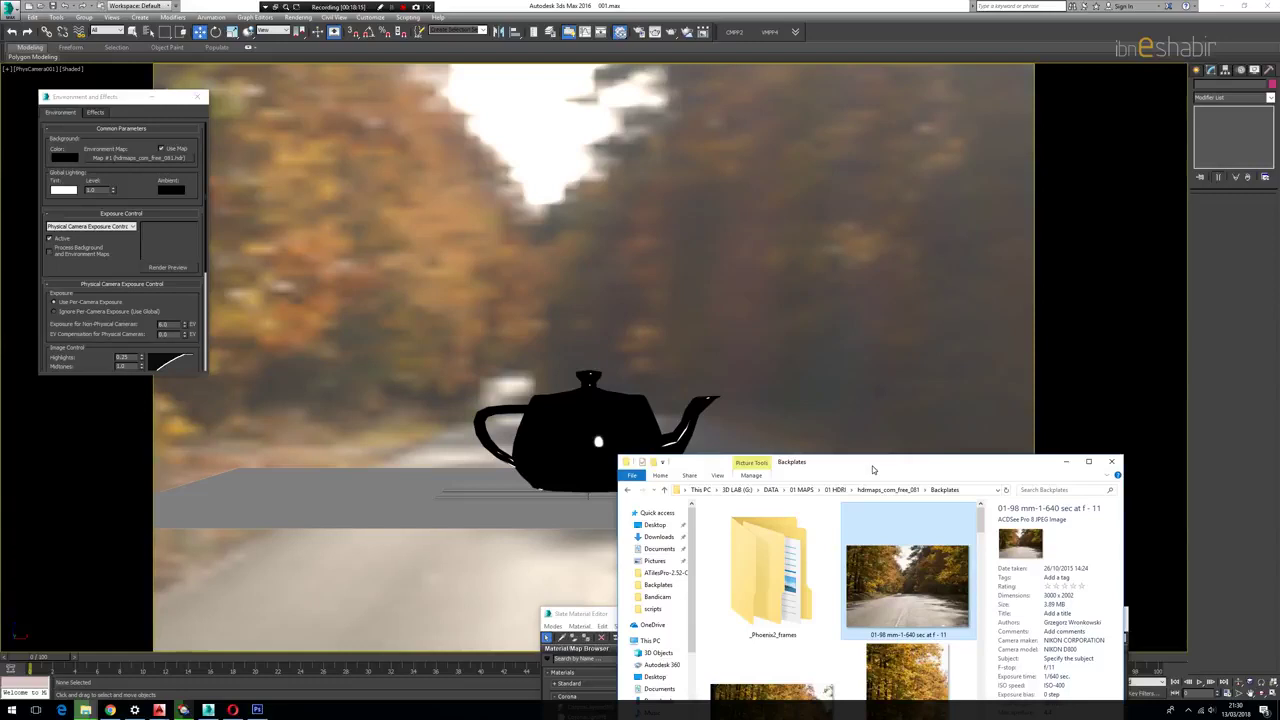
double_click(900, 600)
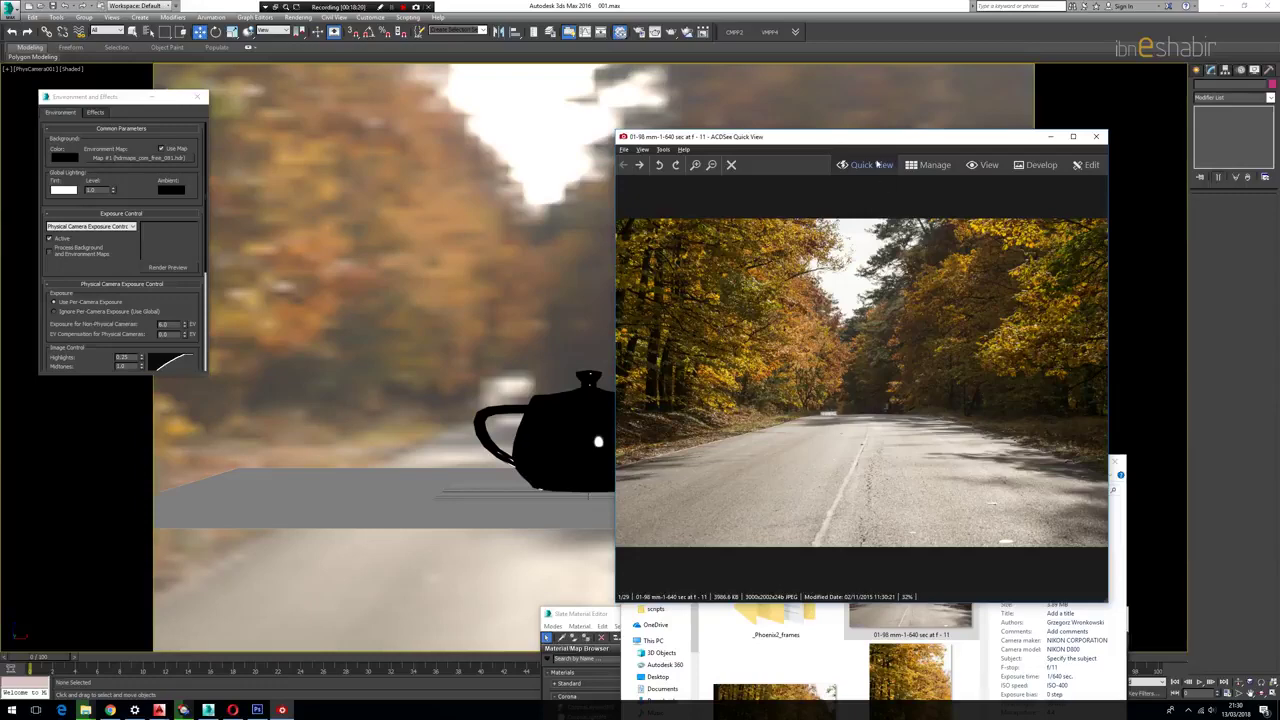
drag(867, 141, 777, 284)
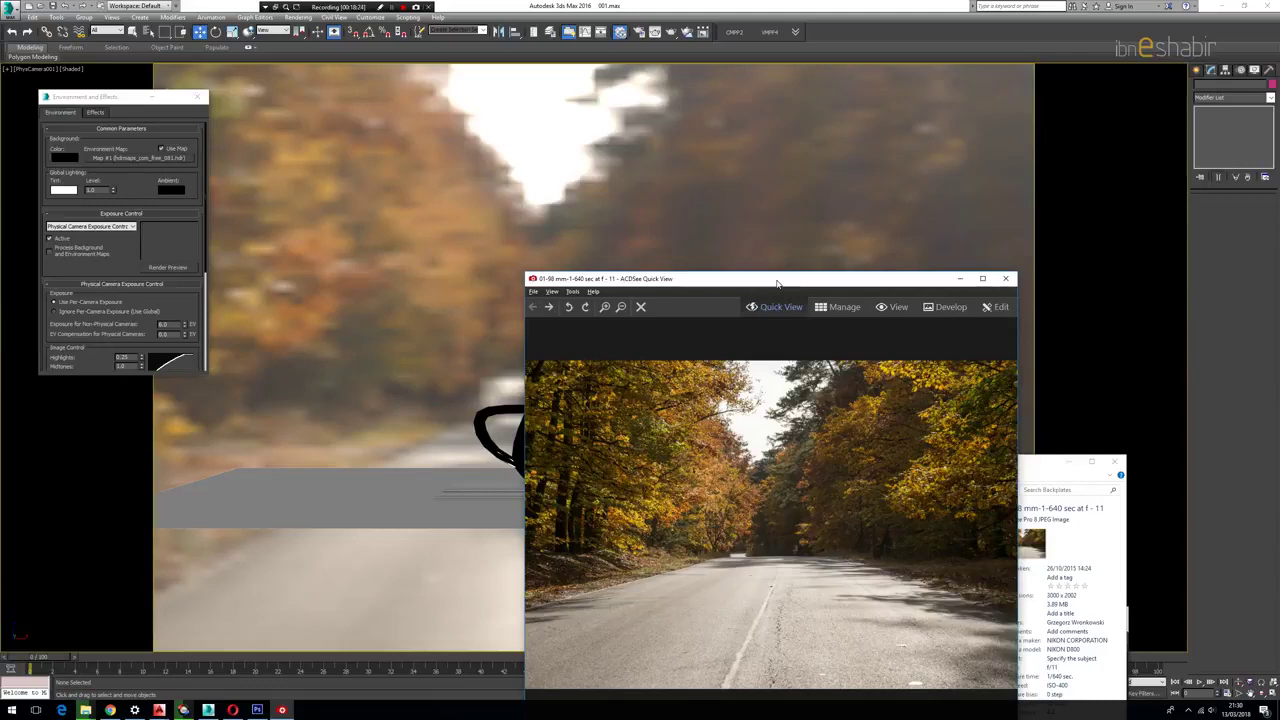
click(960, 278)
click(1068, 461)
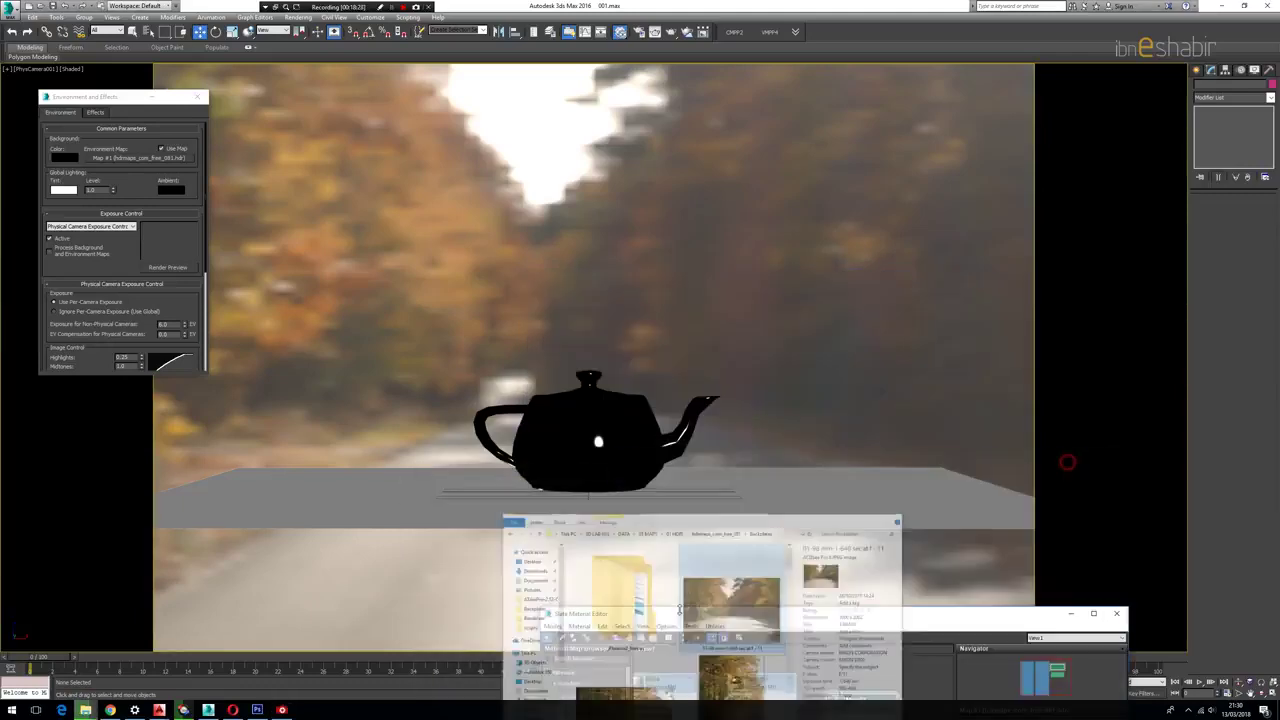
Step: Try slightly different U offset values on the HDRI bitmap Map #1 to compare the road alignment
drag(700, 614, 768, 252)
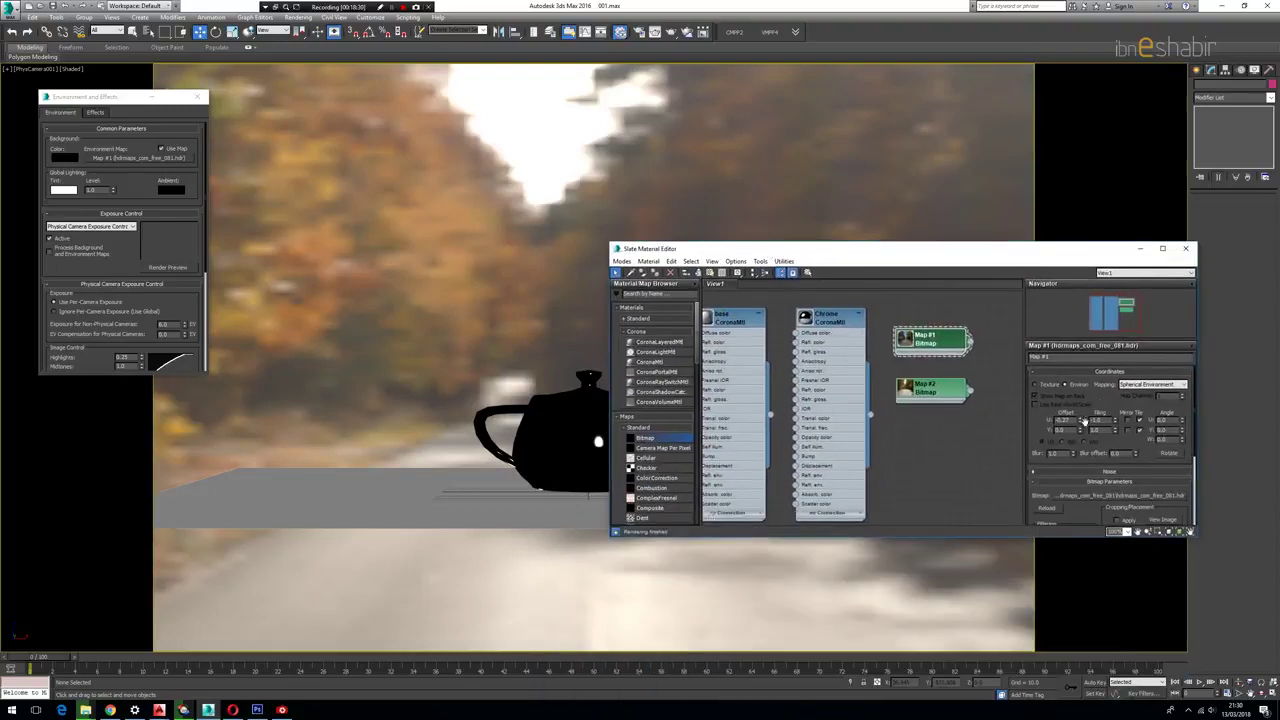
click(1080, 422)
click(1080, 423)
double_click(1066, 421)
text(-0.25)
key(Return)
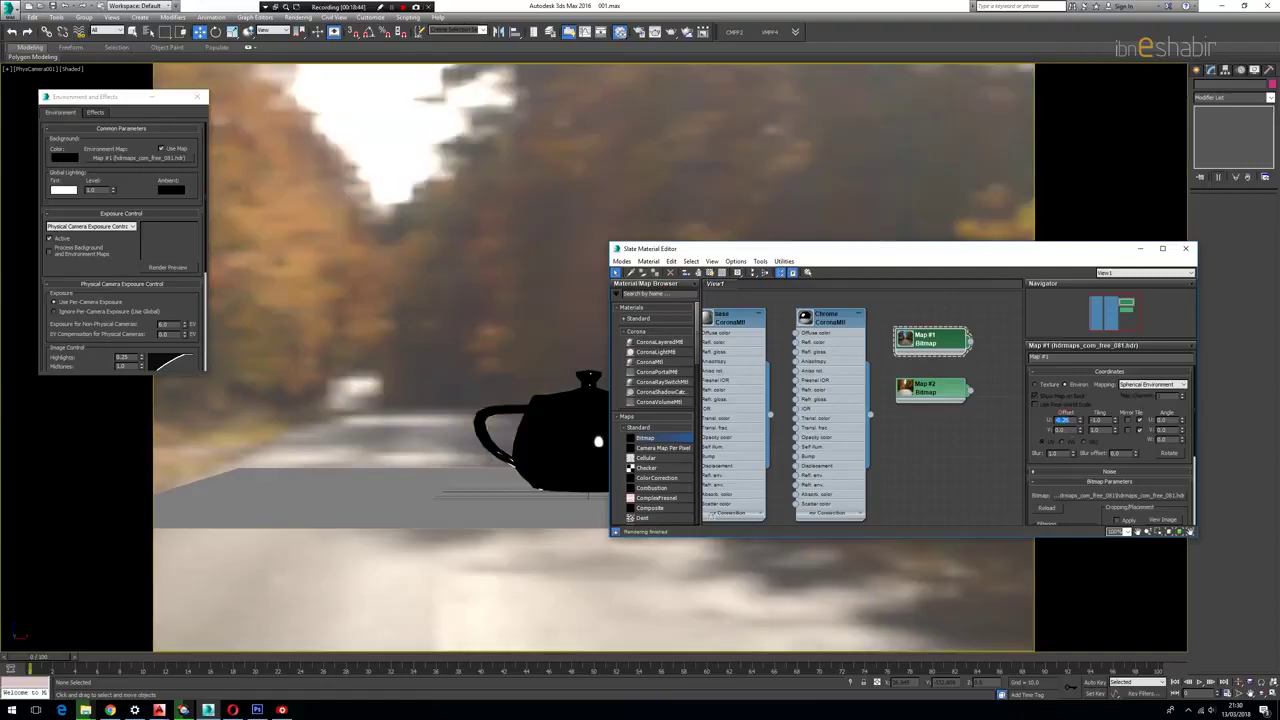
text(0)
key(Return)
key(Return)
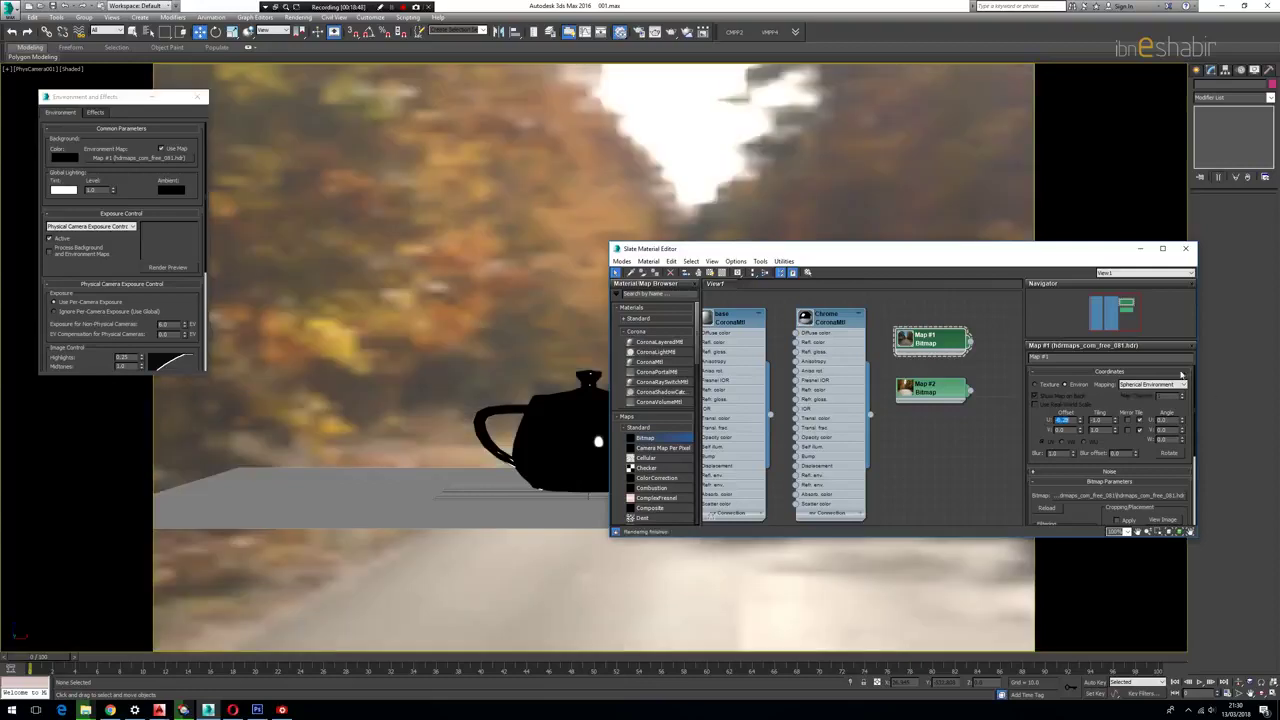
Step: Fine-tune Map #1's U offset to -0.27 so the road sits behind the teapot, and close the Slate Material Editor
click(1080, 421)
click(1080, 421)
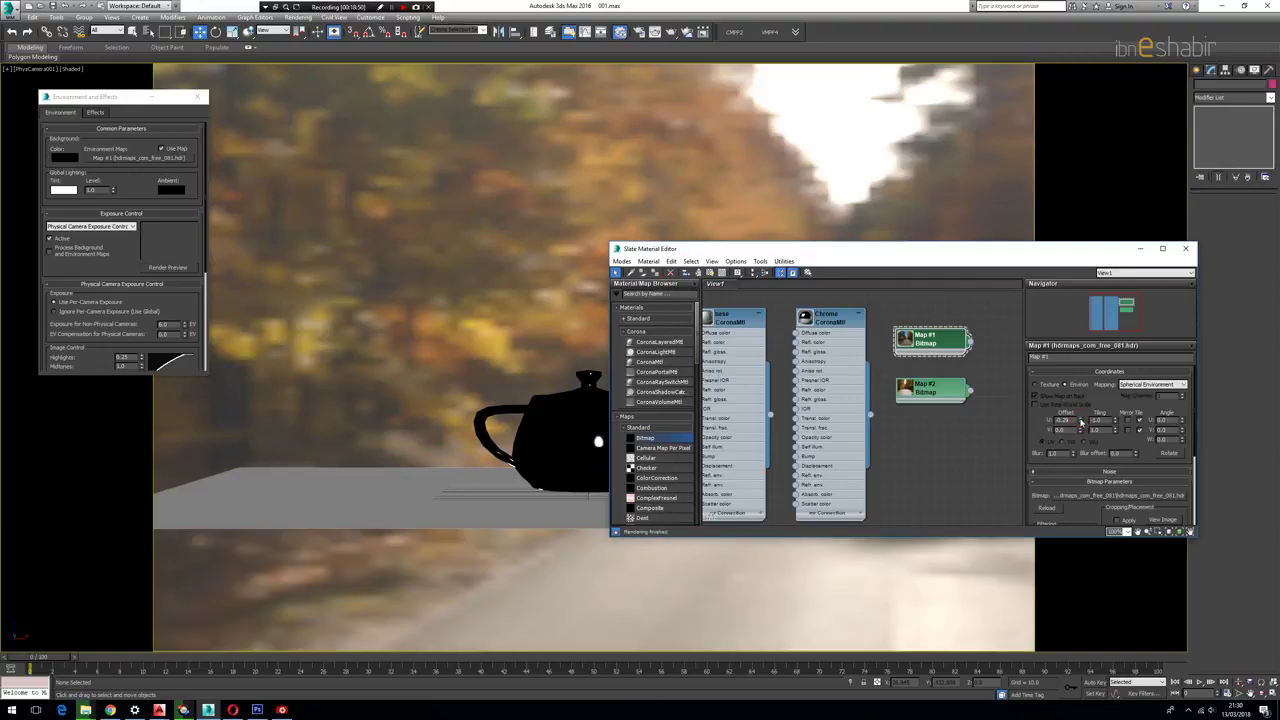
click(1080, 421)
click(1080, 421)
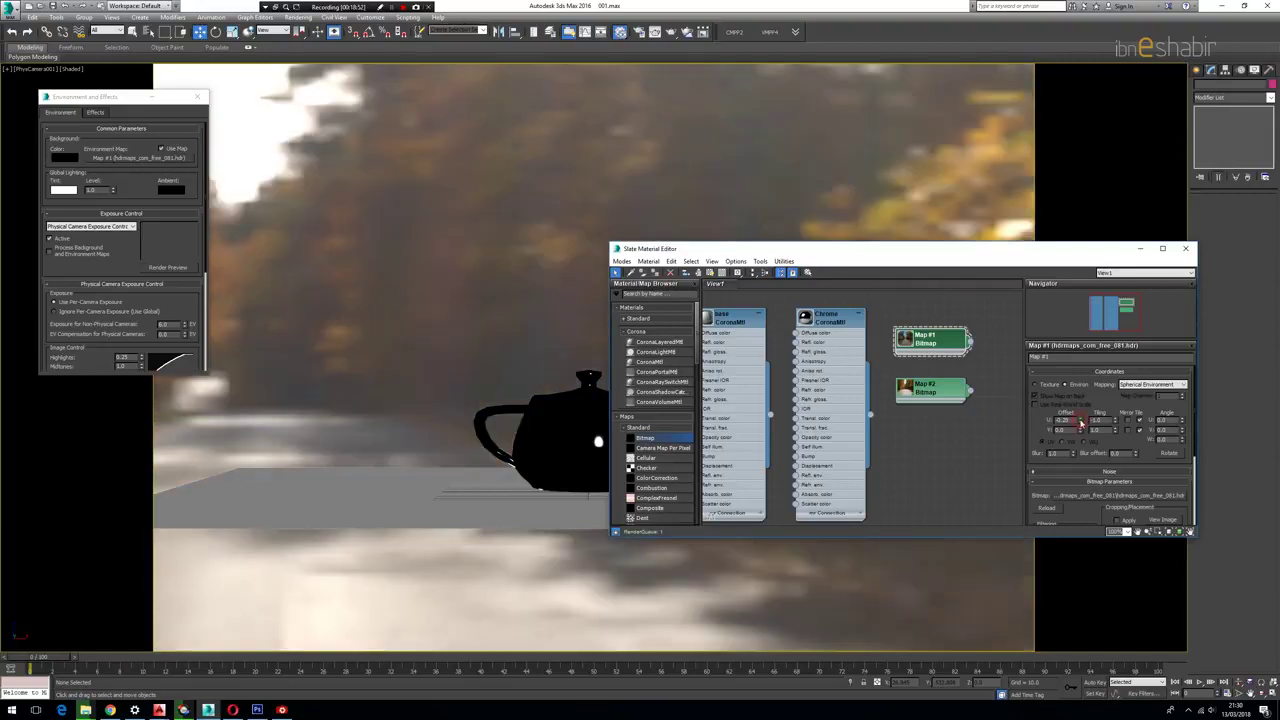
click(1080, 421)
click(1080, 421)
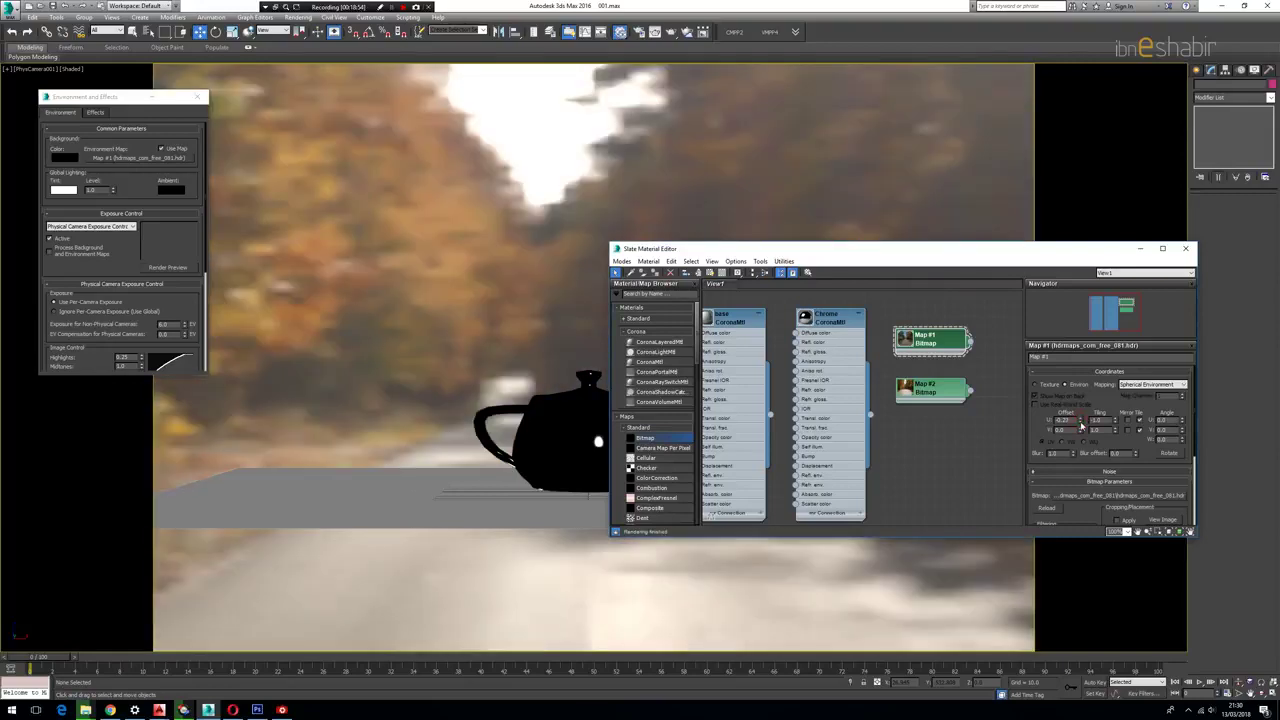
drag(1000, 250, 794, 220)
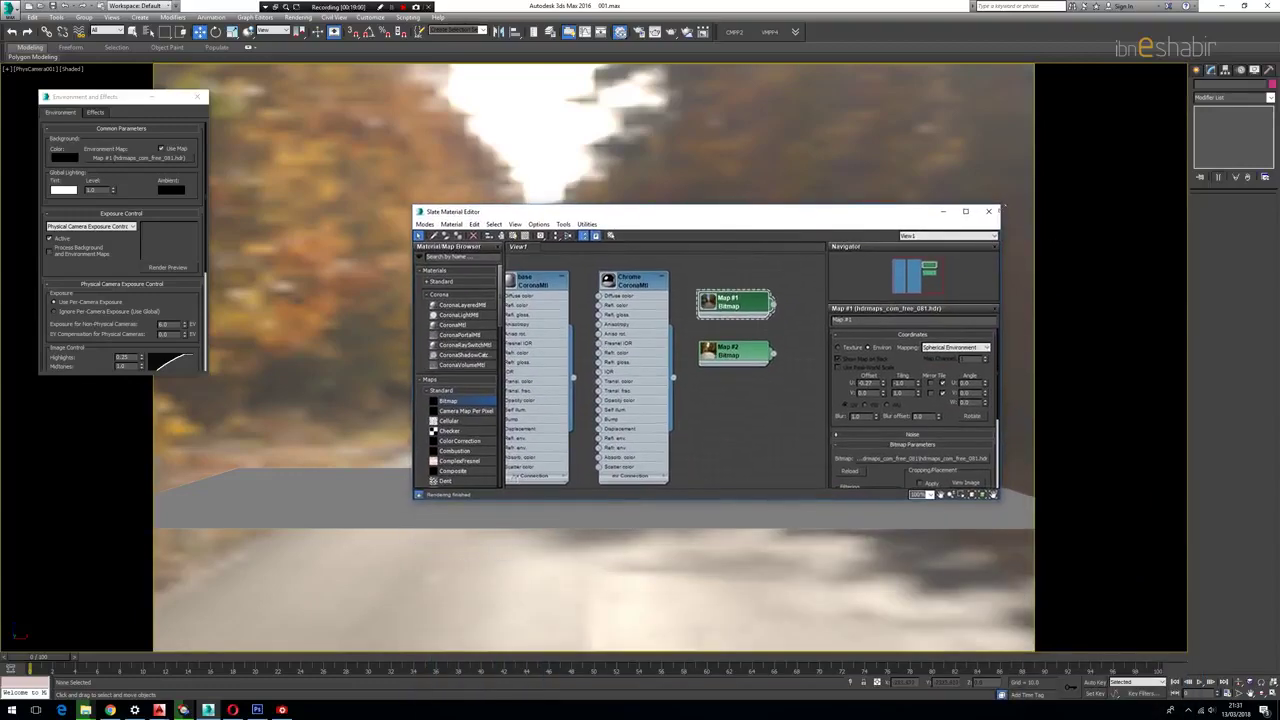
click(988, 211)
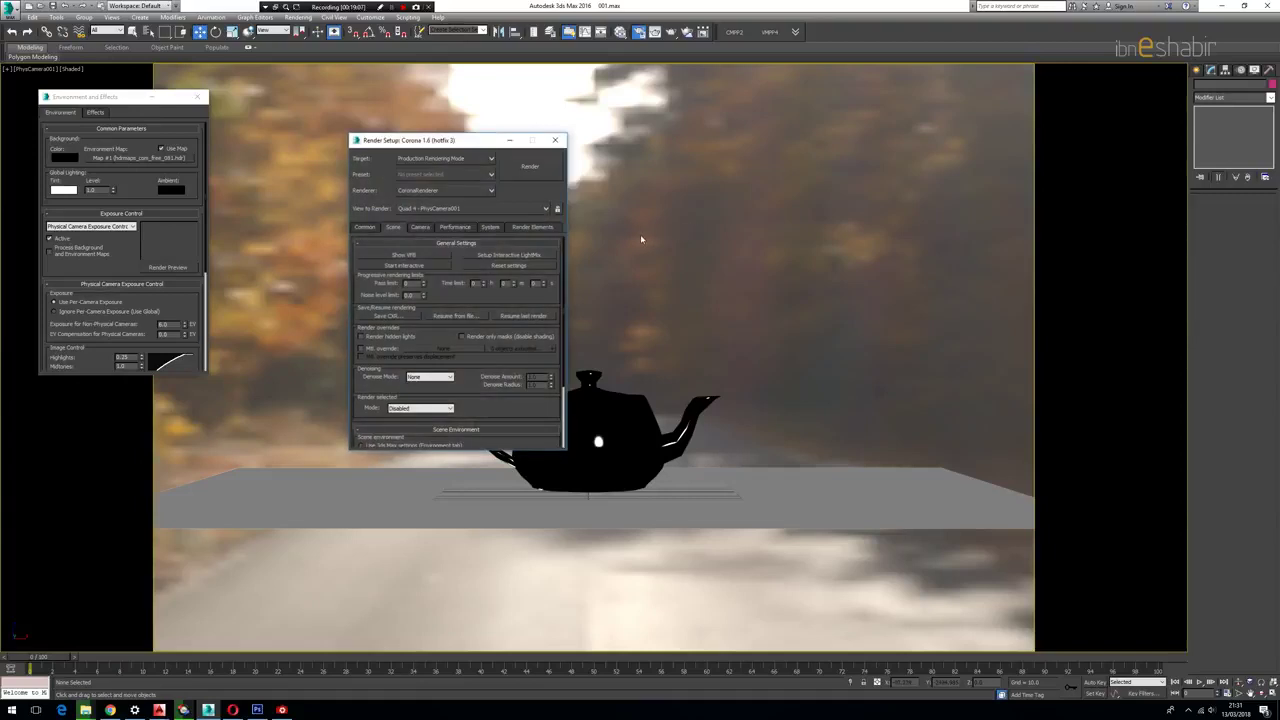
Step: Run a Corona interactive render of PhysCamera001 to check the rotated HDRI, and close the frame buffer
click(404, 265)
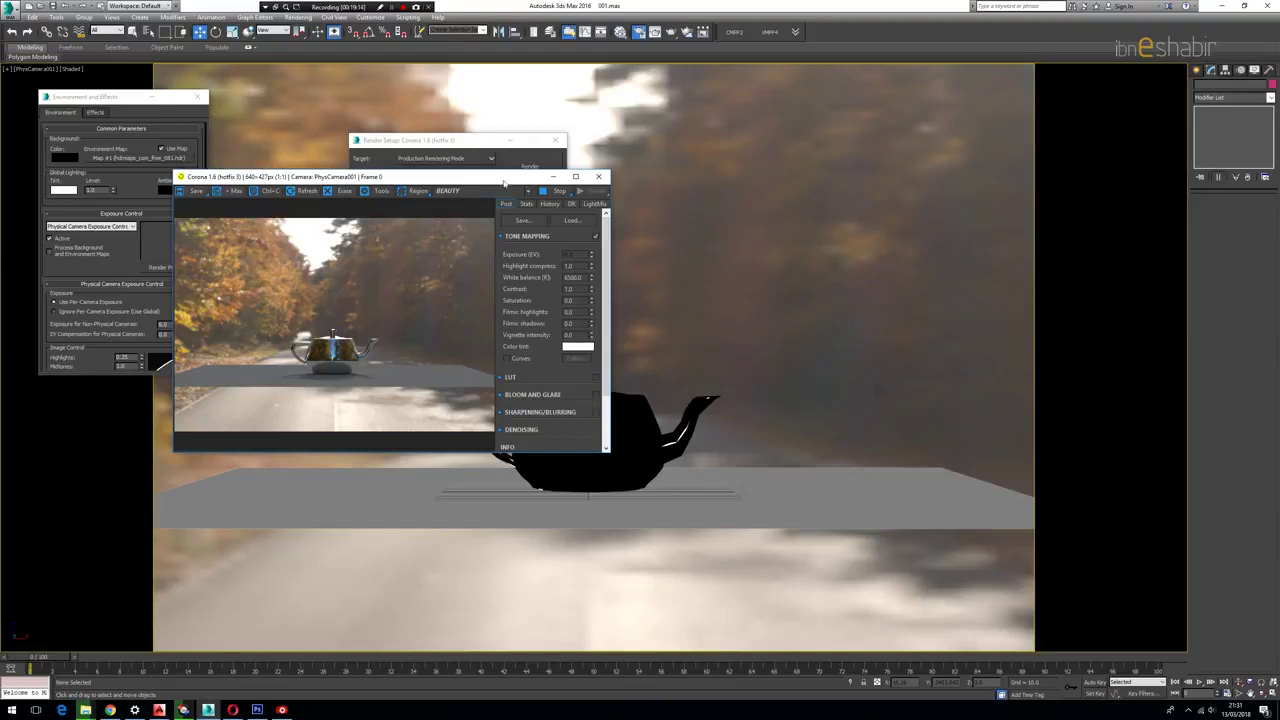
drag(504, 183, 784, 204)
click(880, 200)
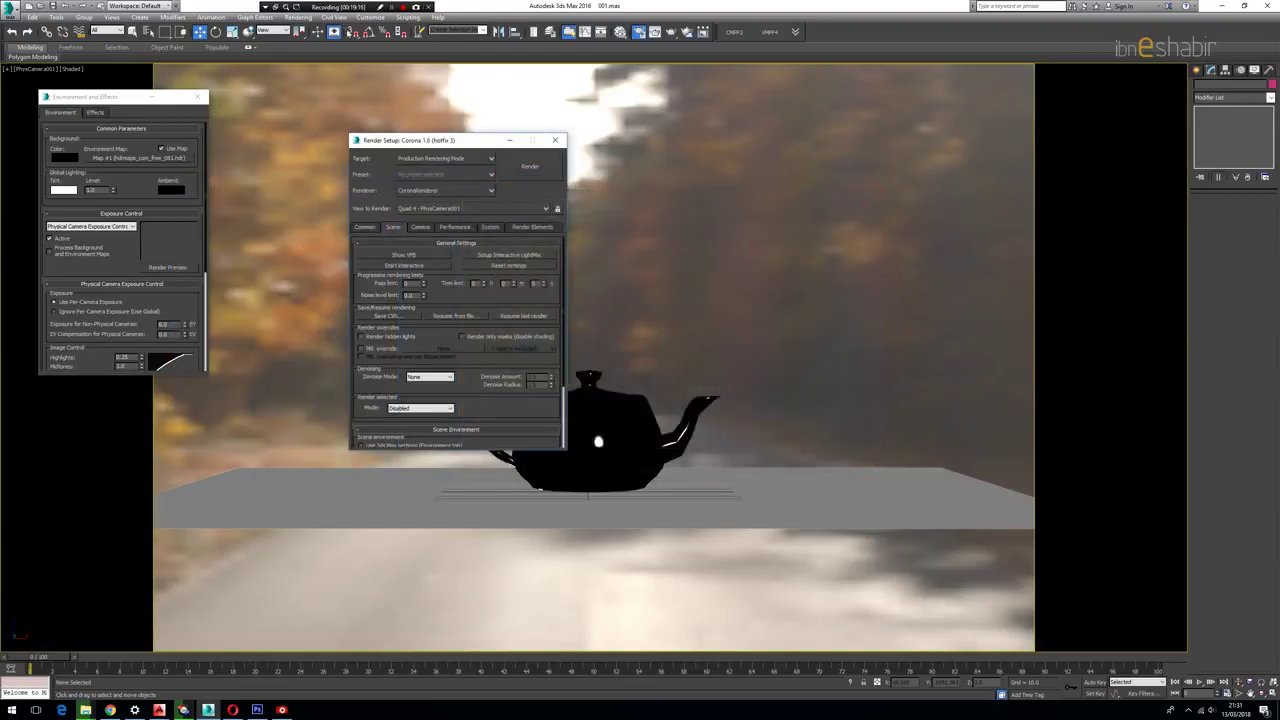
Step: Reopen the Slate Material Editor and assign the backplate bitmap Map #2 as an instance to the environment map
click(620, 31)
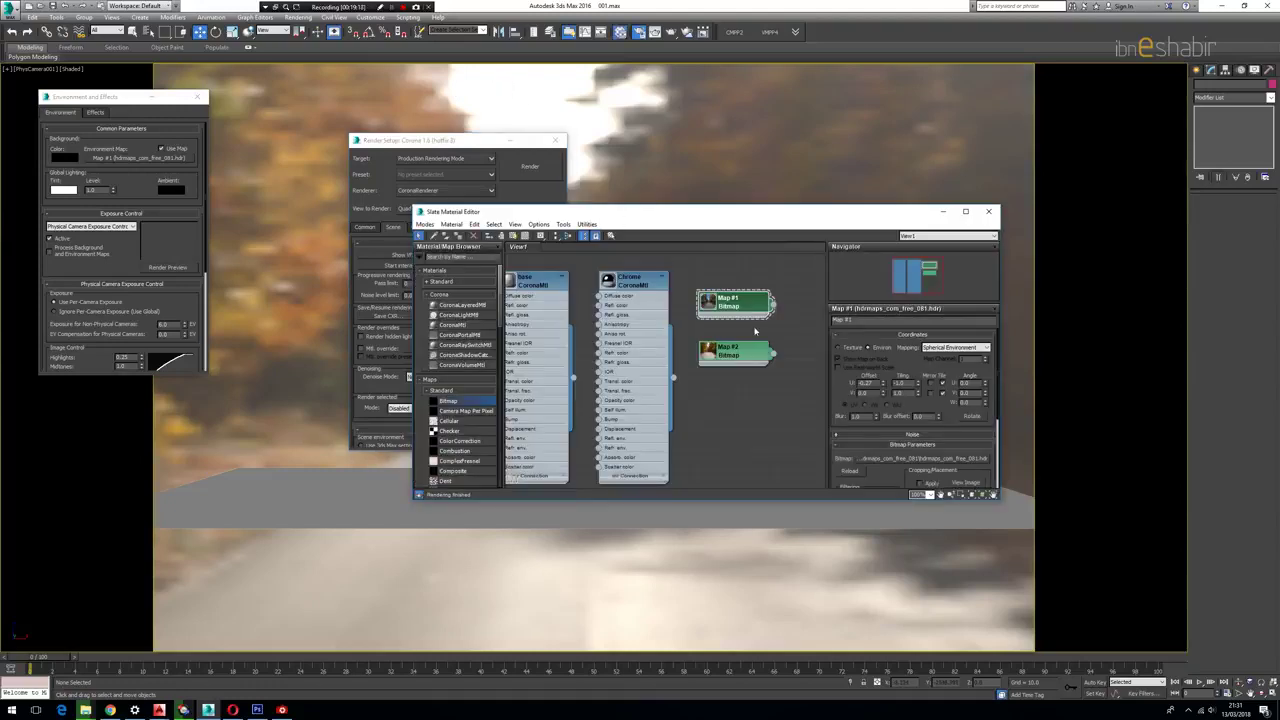
drag(773, 352, 114, 165)
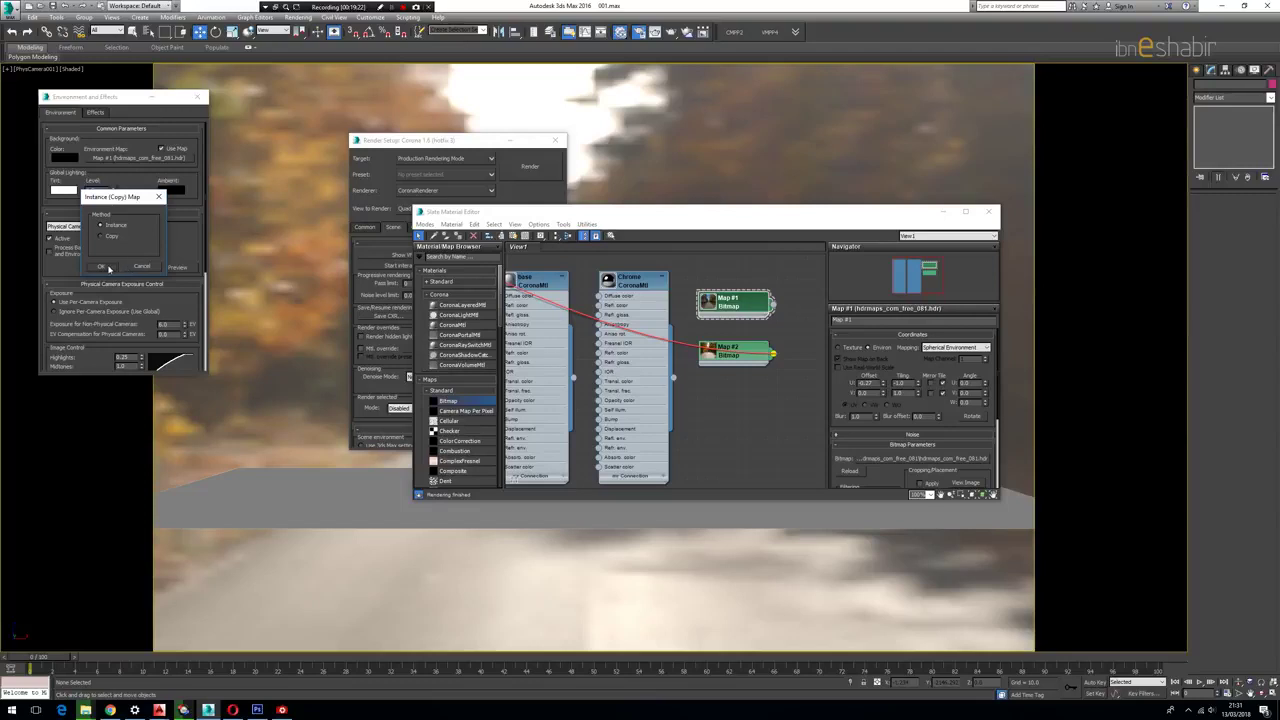
click(107, 267)
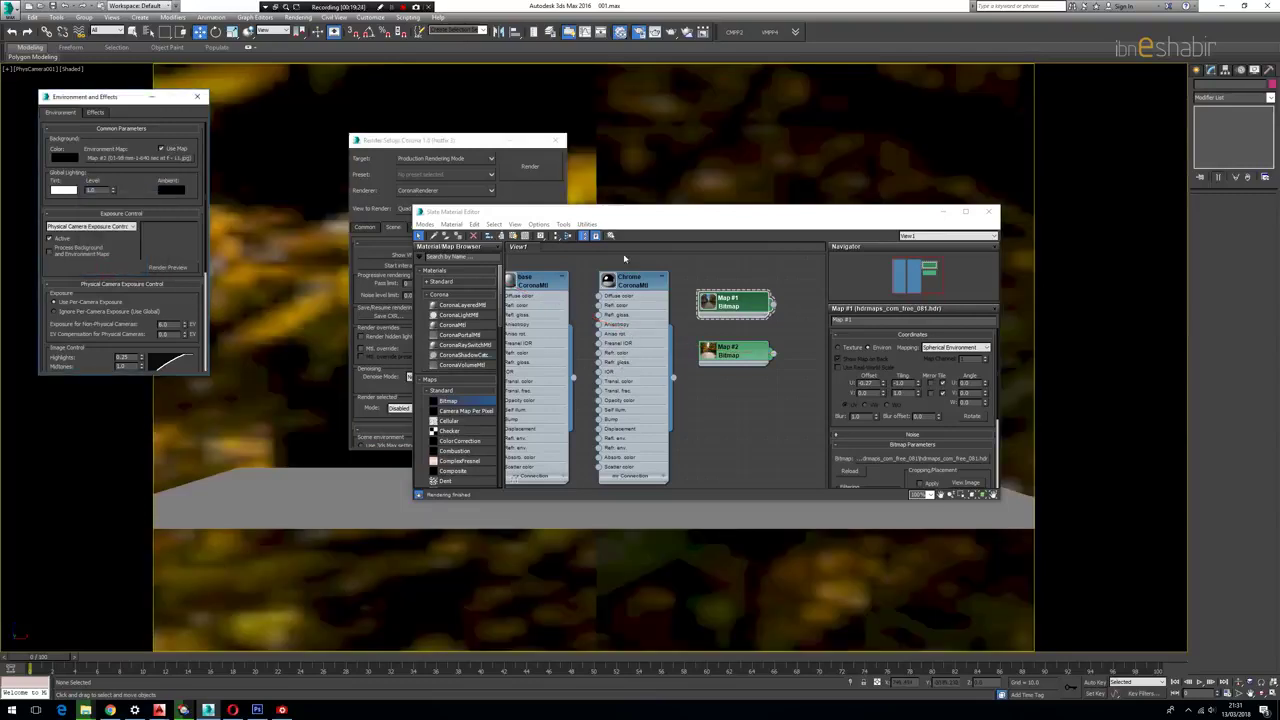
Step: Set the active camera viewport's background to the customized user interface gradient colors and move the Slate Material Editor aside
click(622, 158)
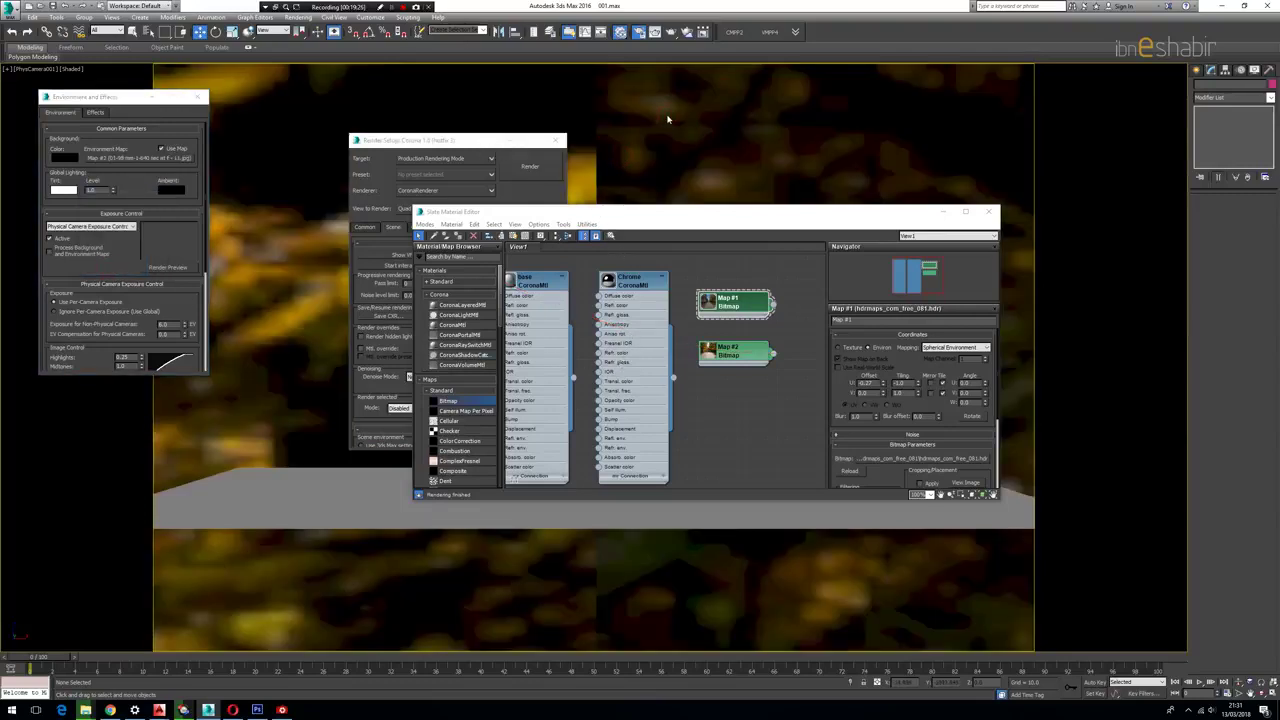
key(alt+b)
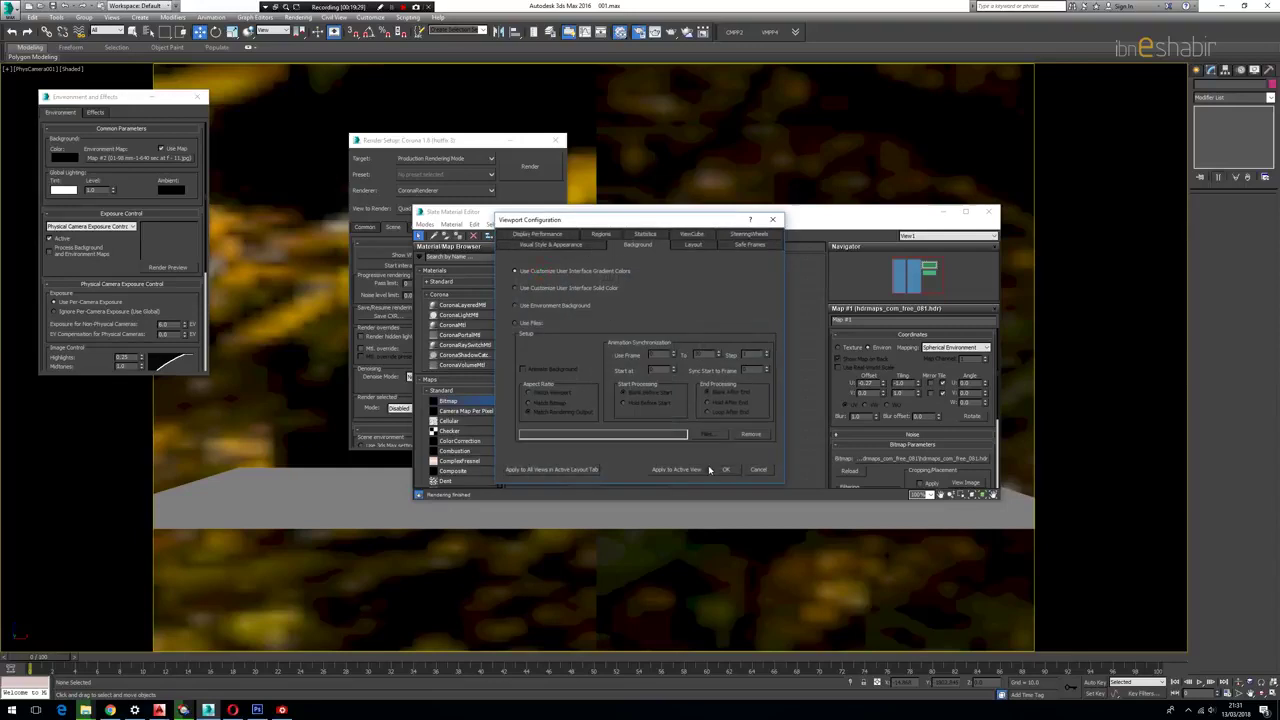
click(690, 470)
click(726, 469)
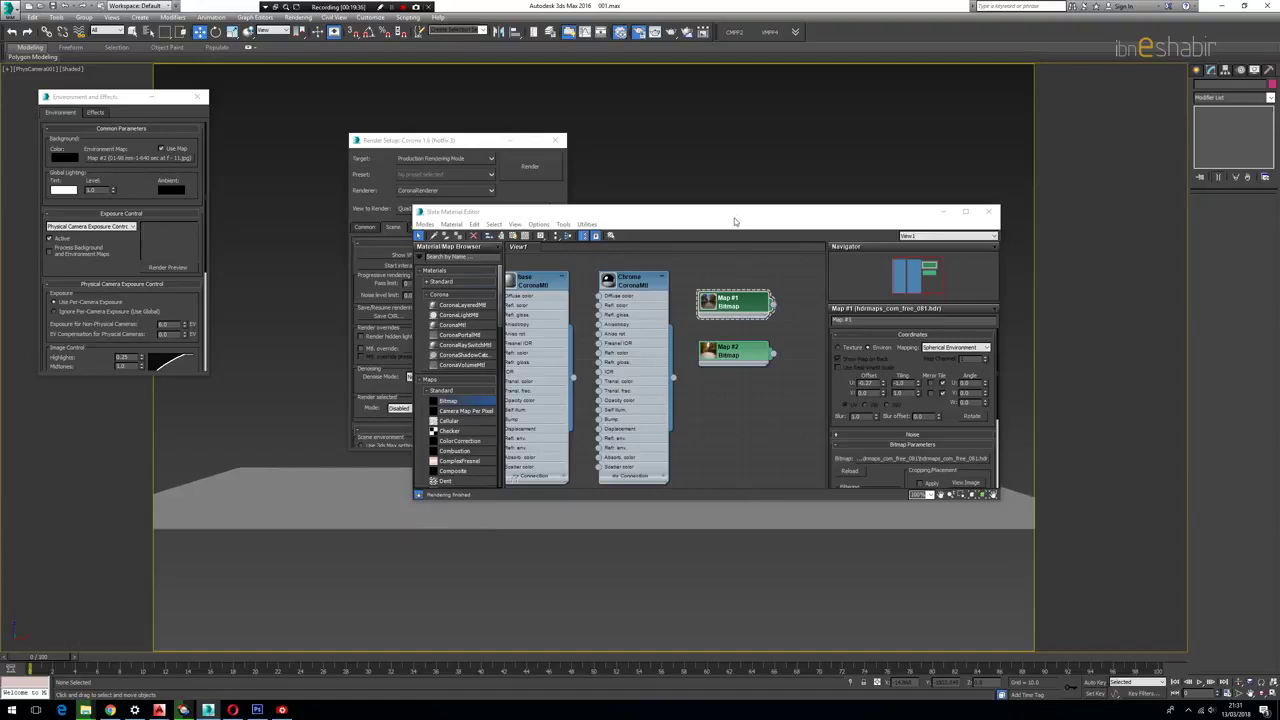
drag(736, 213, 908, 143)
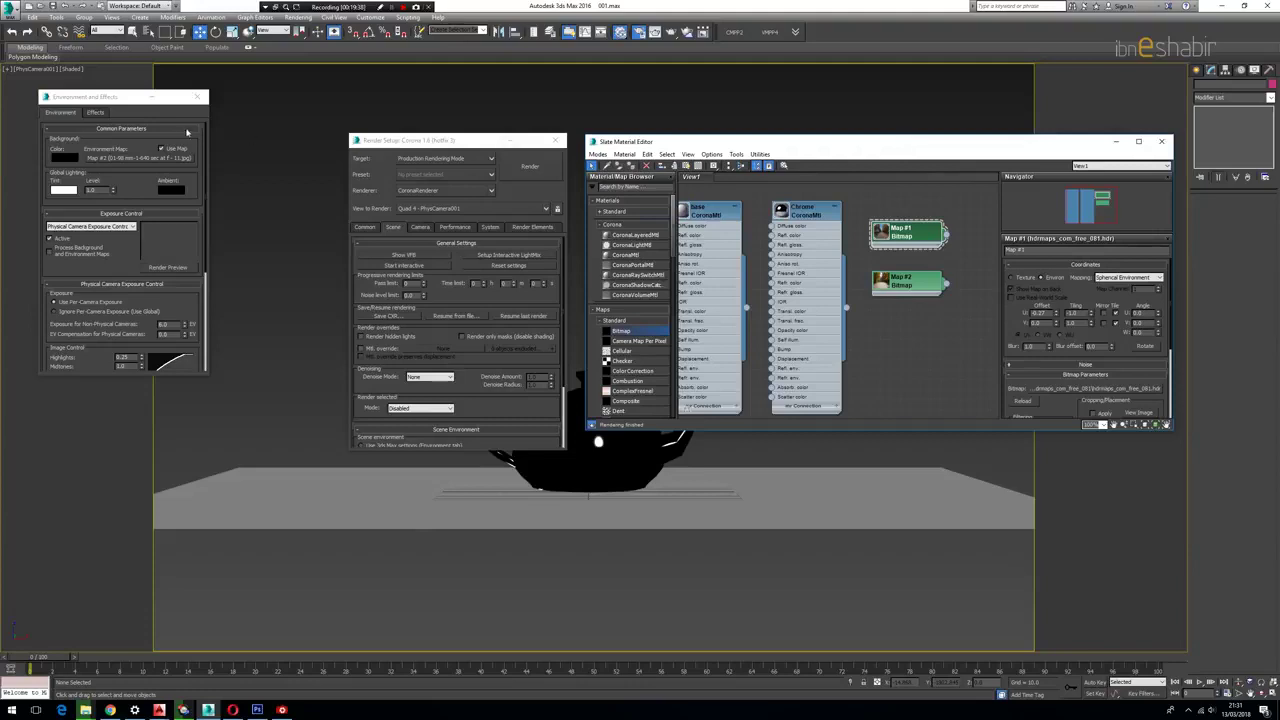
Step: Enable the Direct visibility override in Corona's scene environment and assign the backplate bitmap Map #2 from the environment map to it
drag(133, 97, 237, 138)
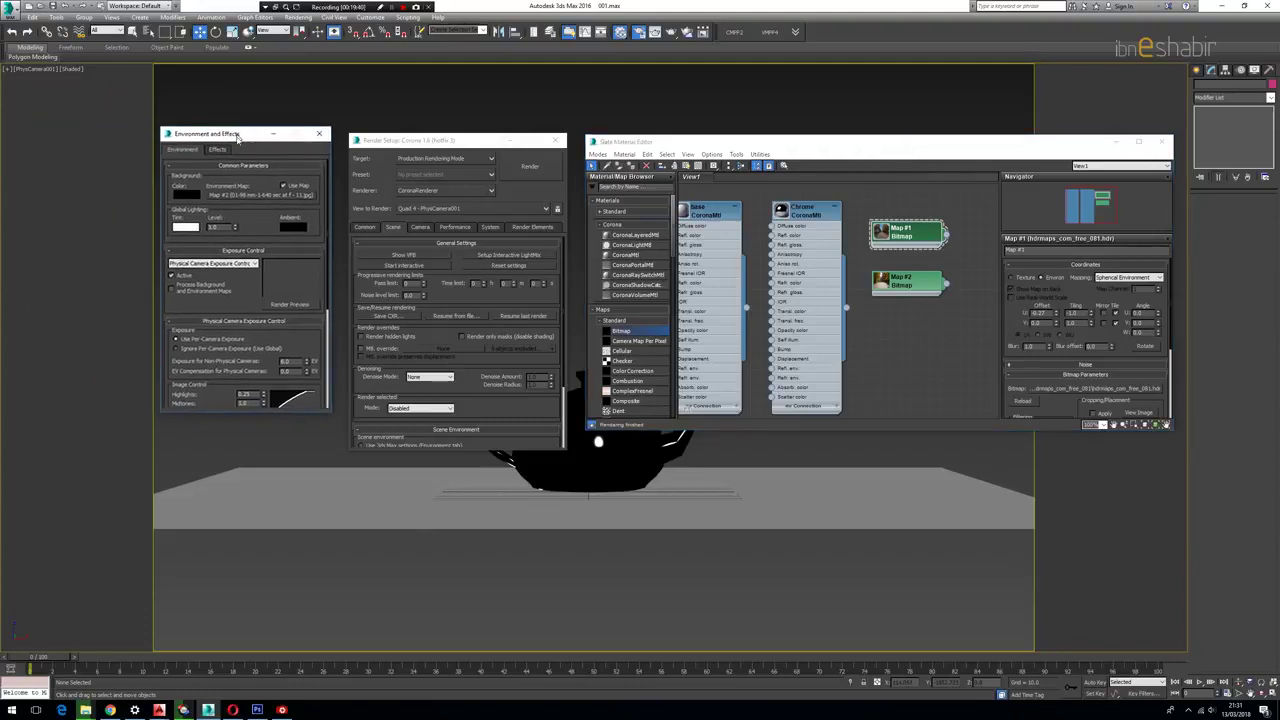
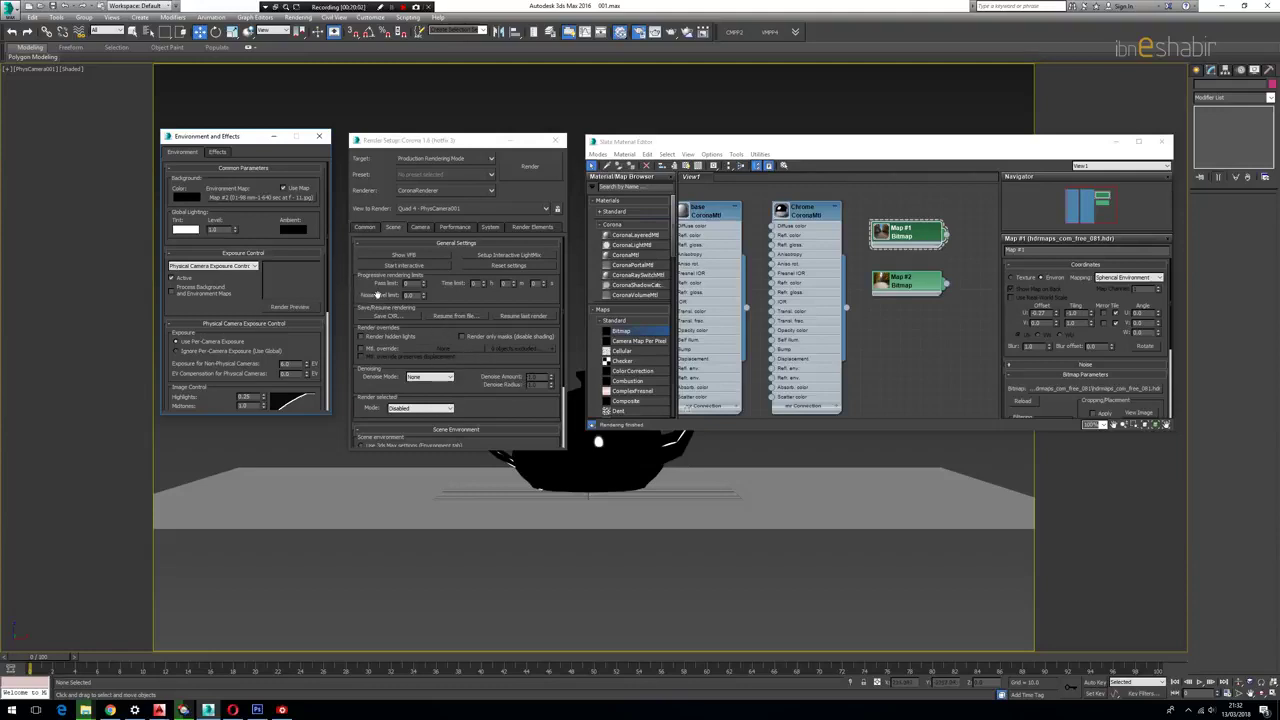
click(434, 336)
drag(440, 334, 419, 207)
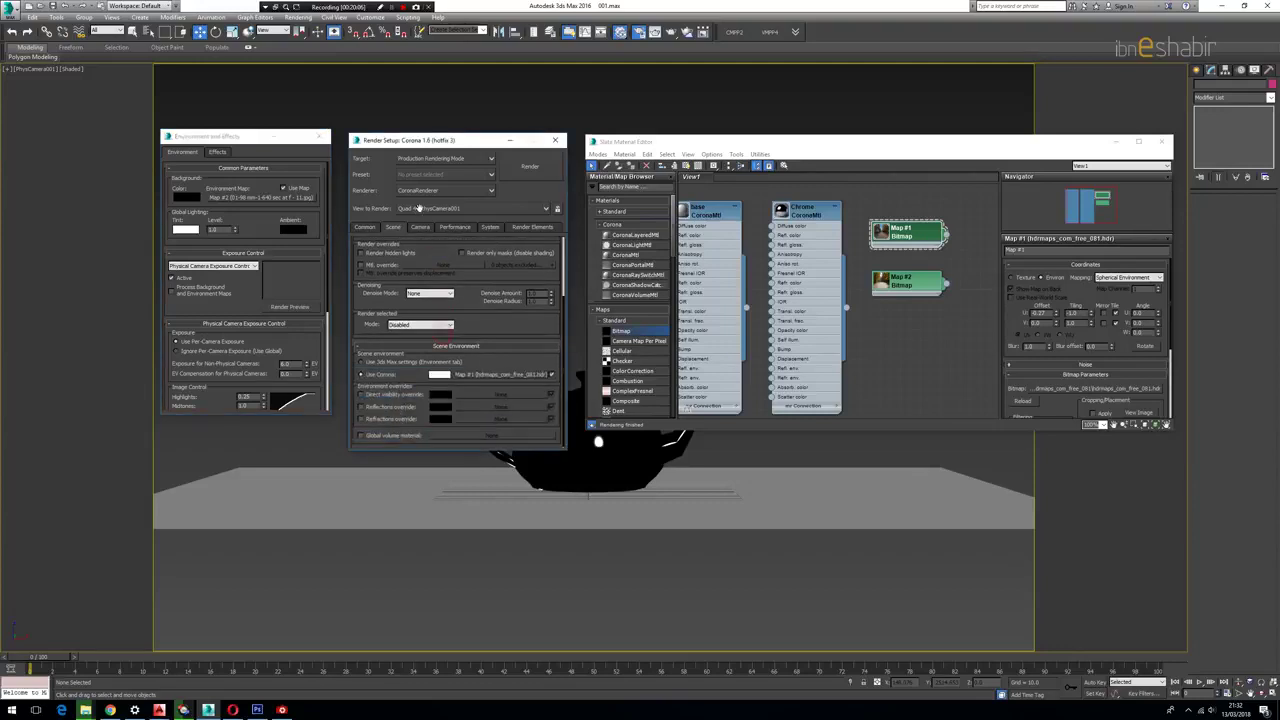
click(391, 397)
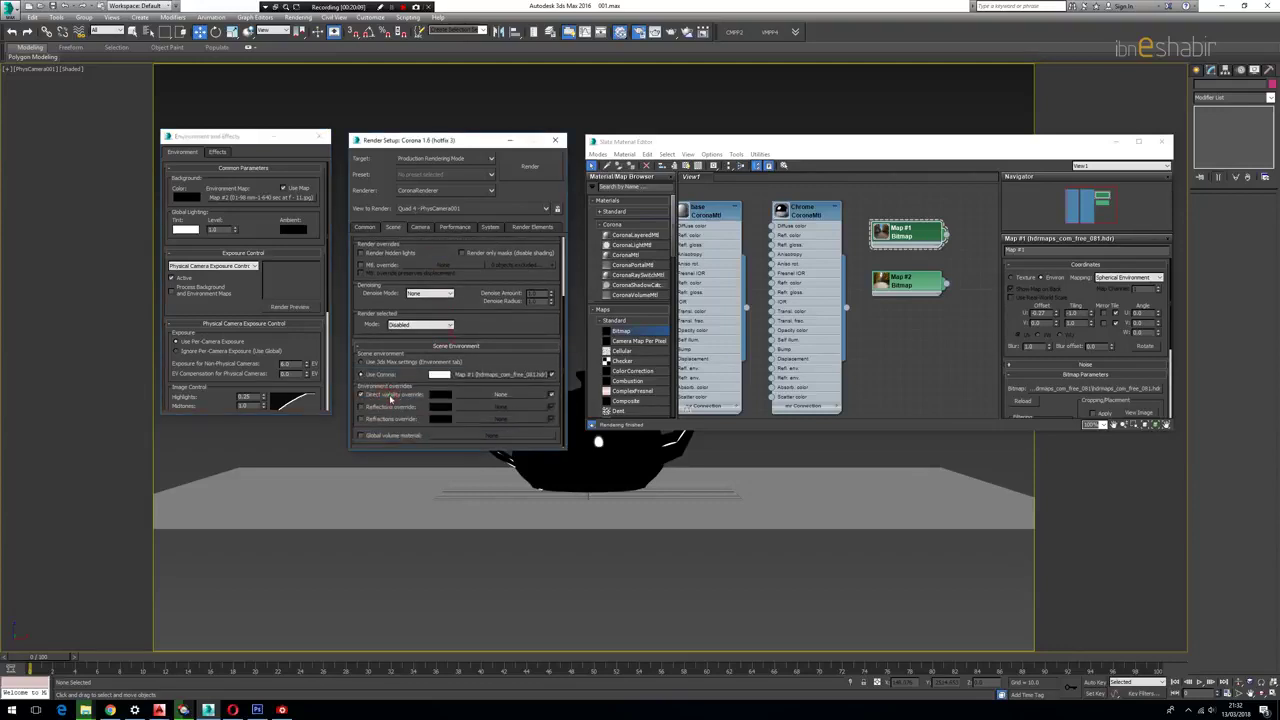
click(308, 203)
drag(385, 260, 494, 402)
click(443, 328)
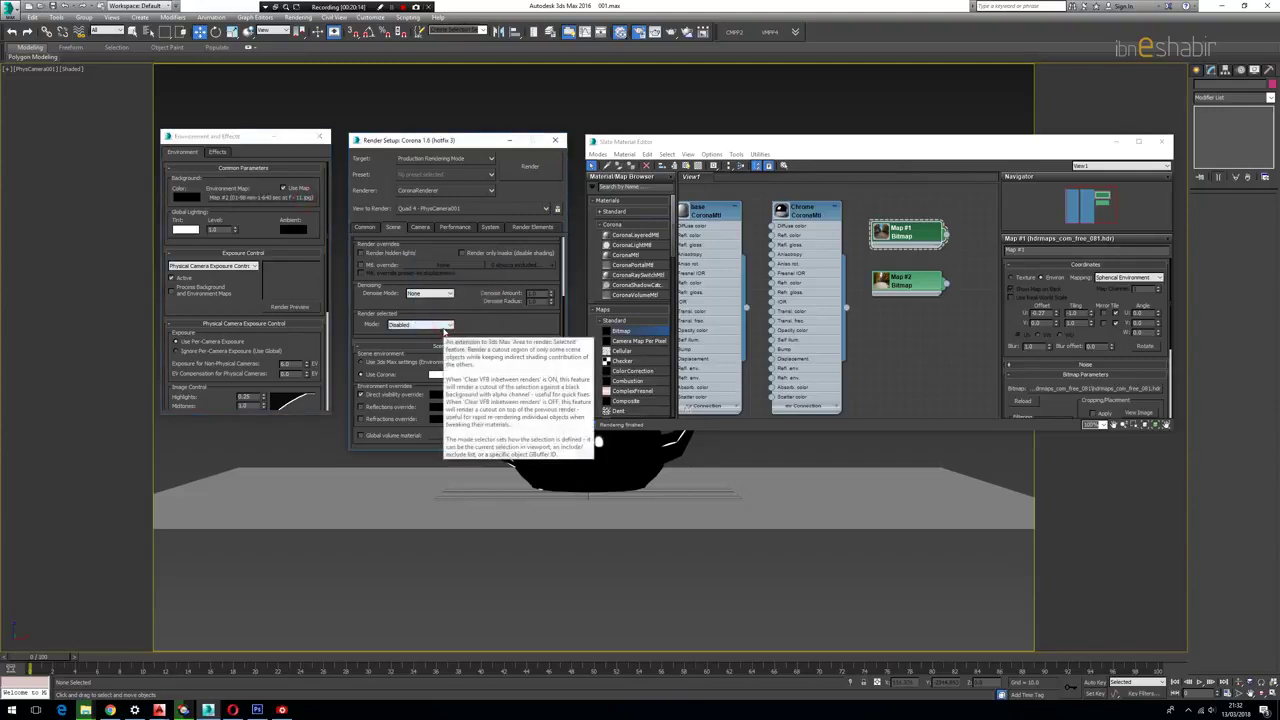
drag(438, 260, 448, 348)
Step: Check the backplate override in an interactive render, then set Map #2's environment mapping to Screen
click(426, 263)
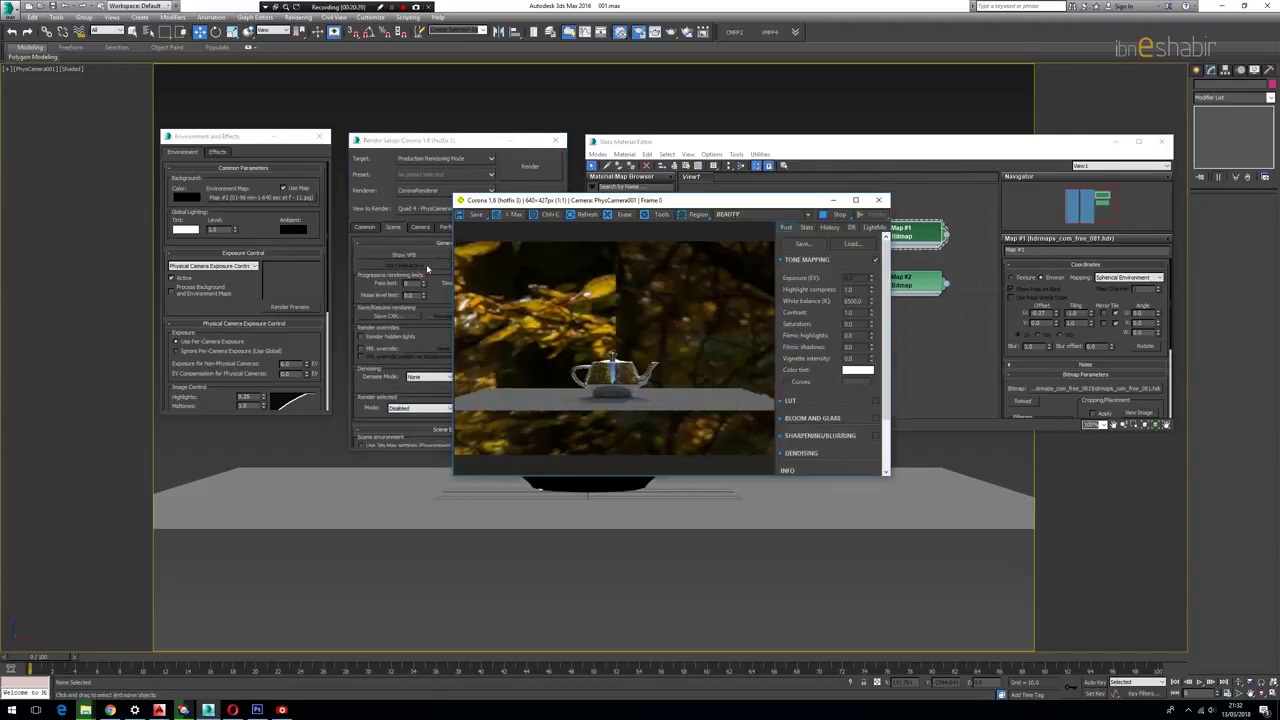
click(877, 201)
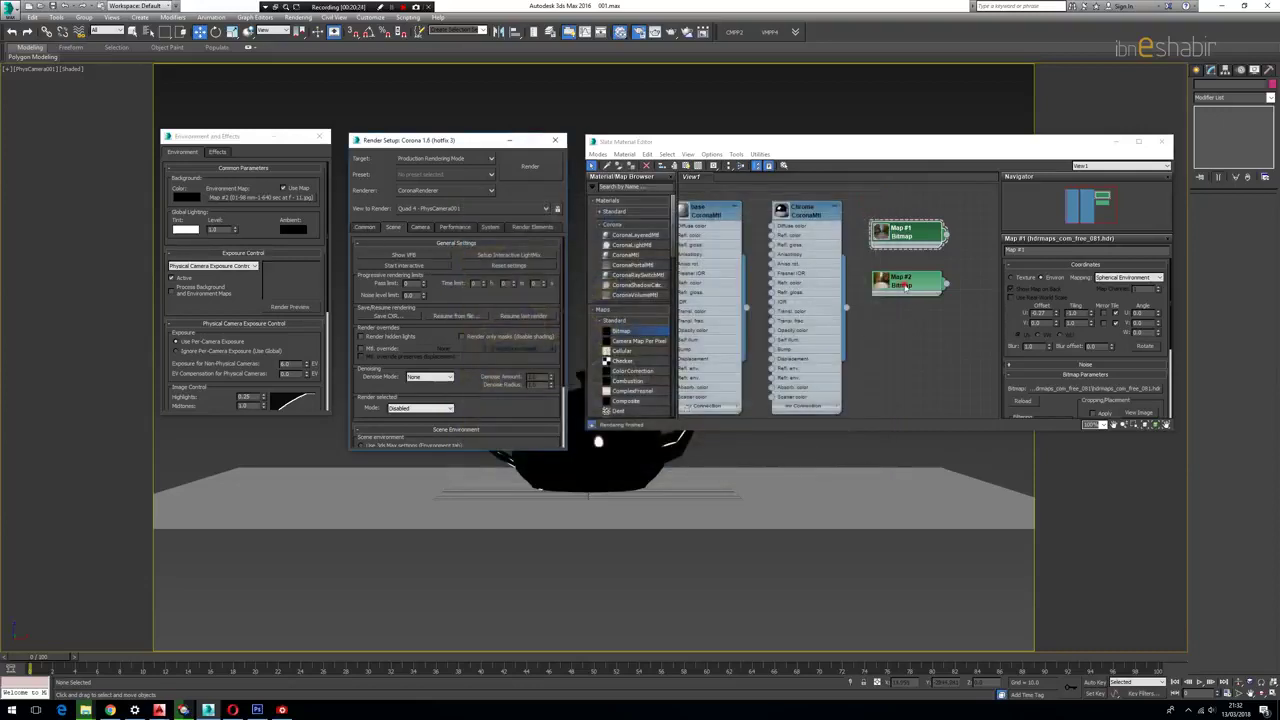
click(905, 286)
click(1122, 278)
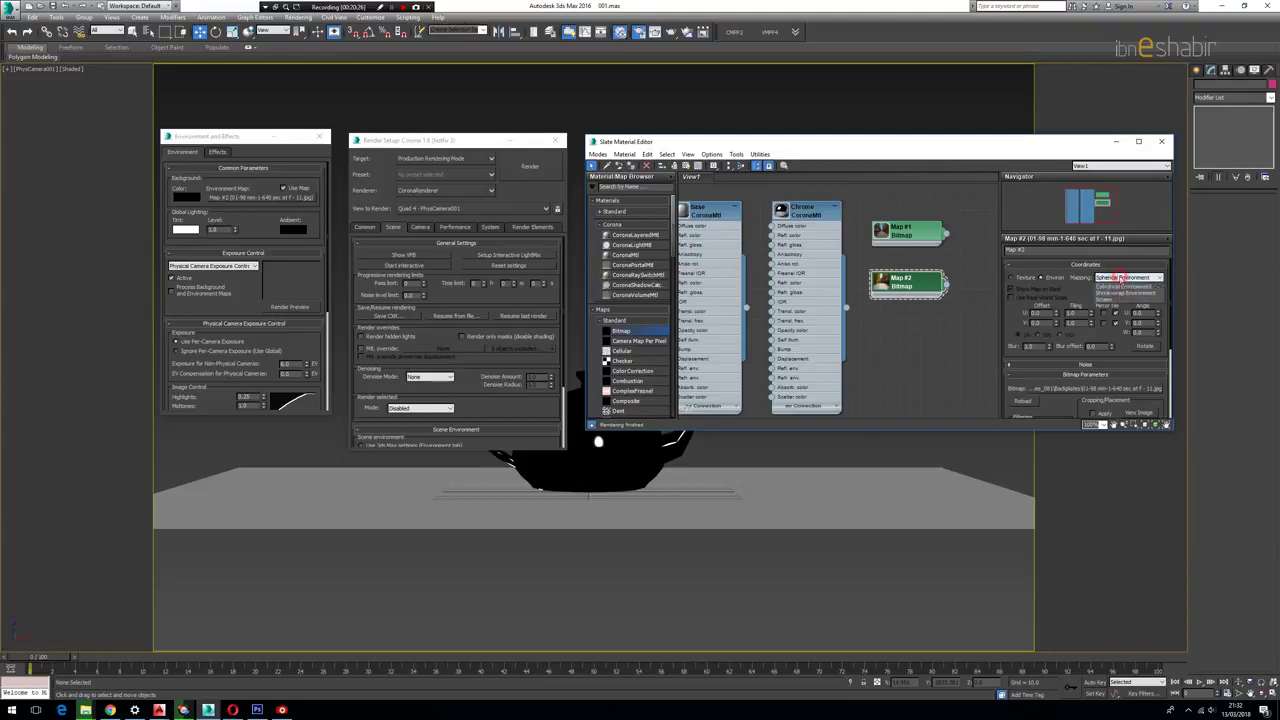
click(1105, 300)
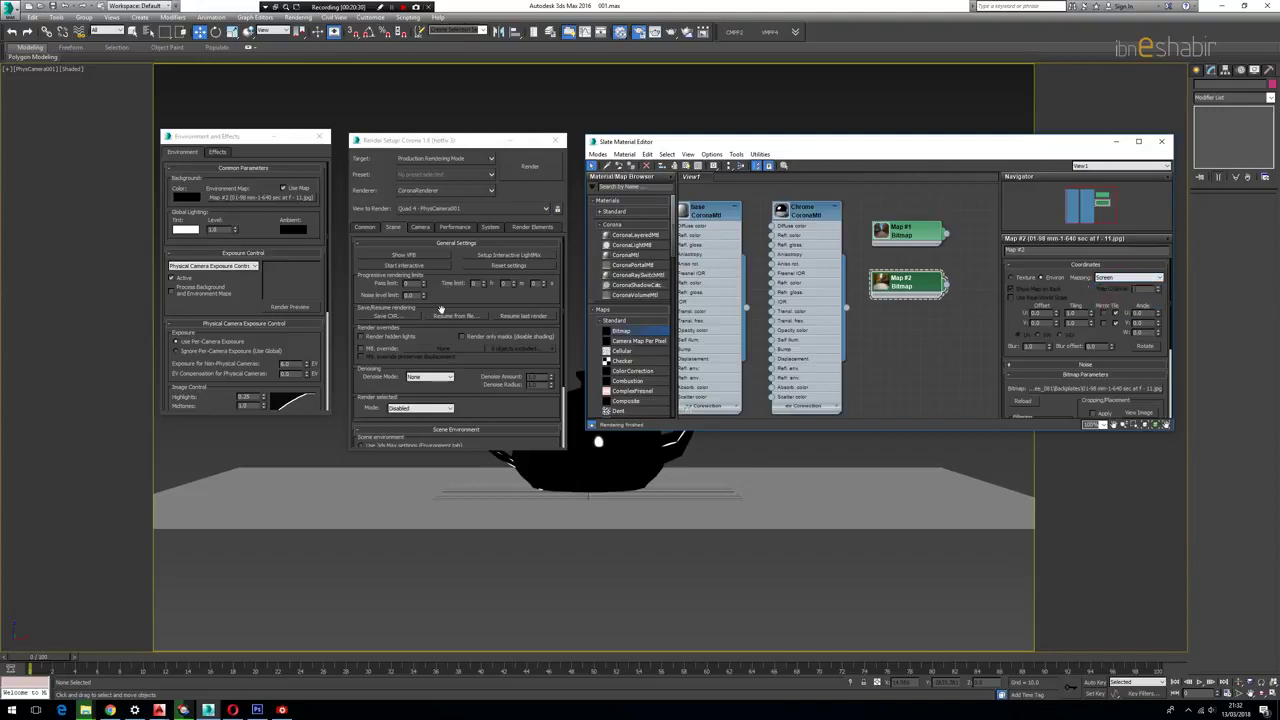
Step: Run an interactive render to examine the teapot and ground plane against the screen-mapped backplate, and close the frame buffer
click(425, 268)
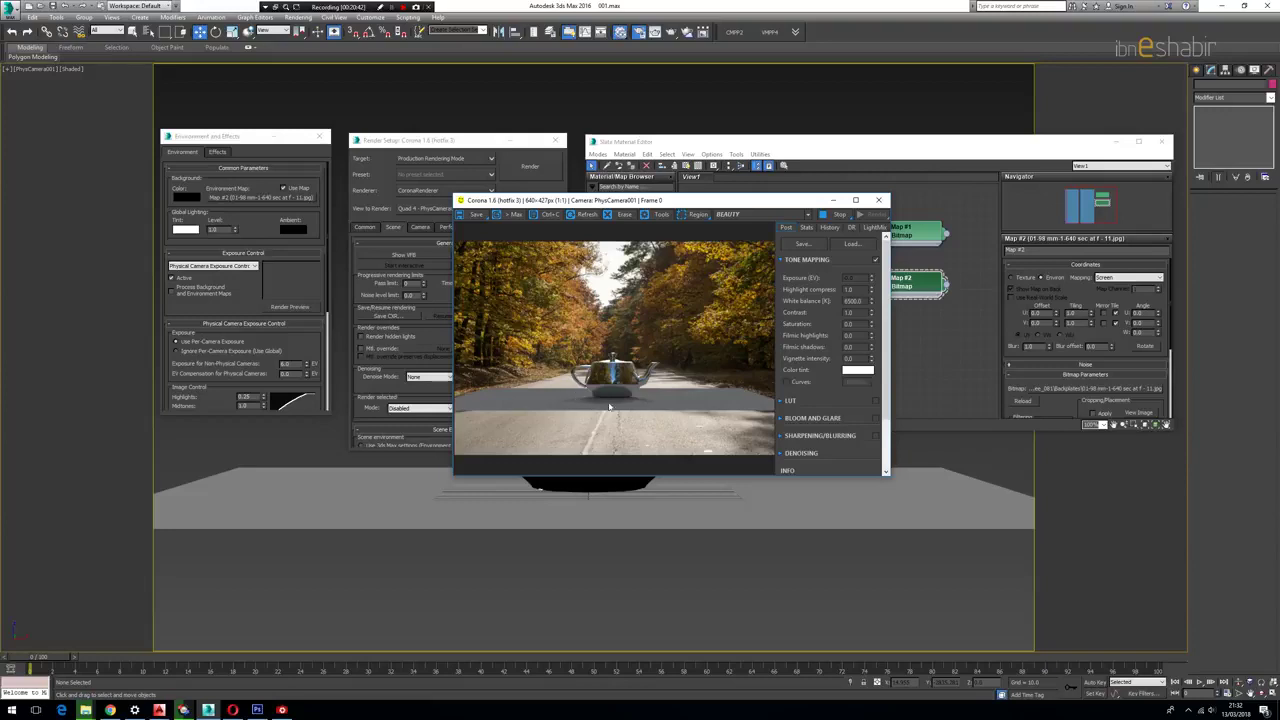
scroll(625, 381, up, 1)
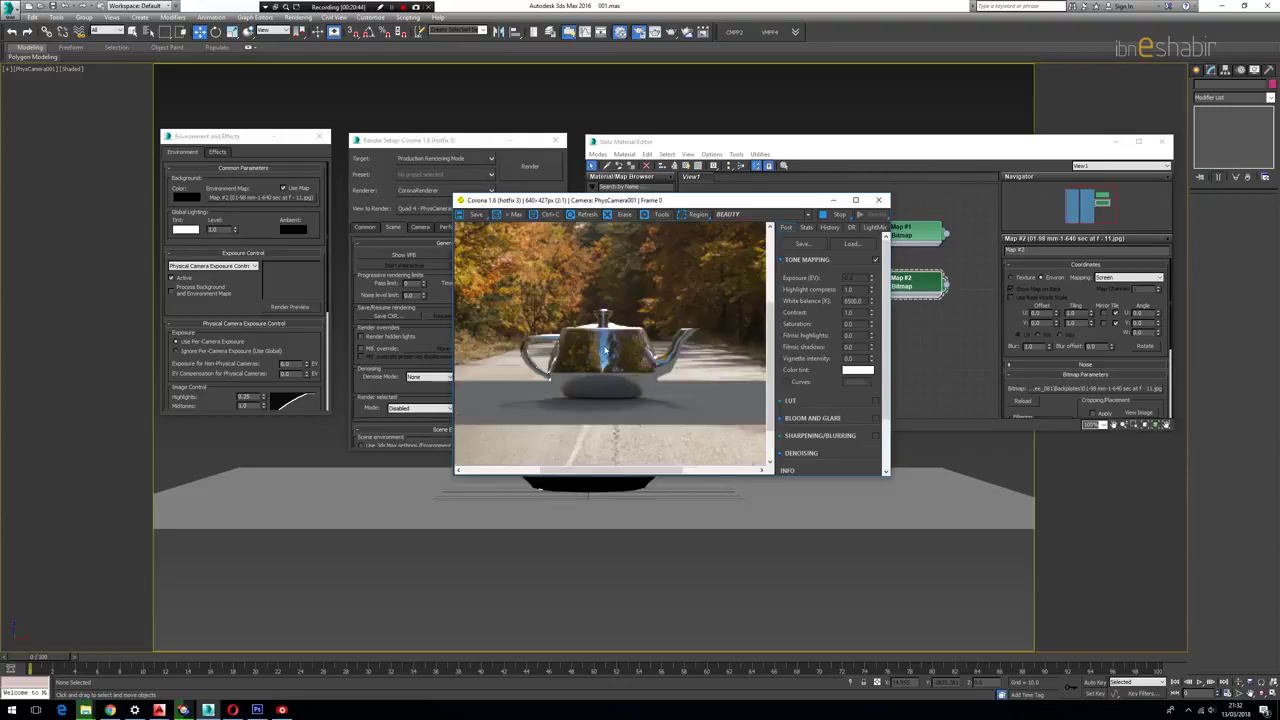
scroll(605, 350, down, 1)
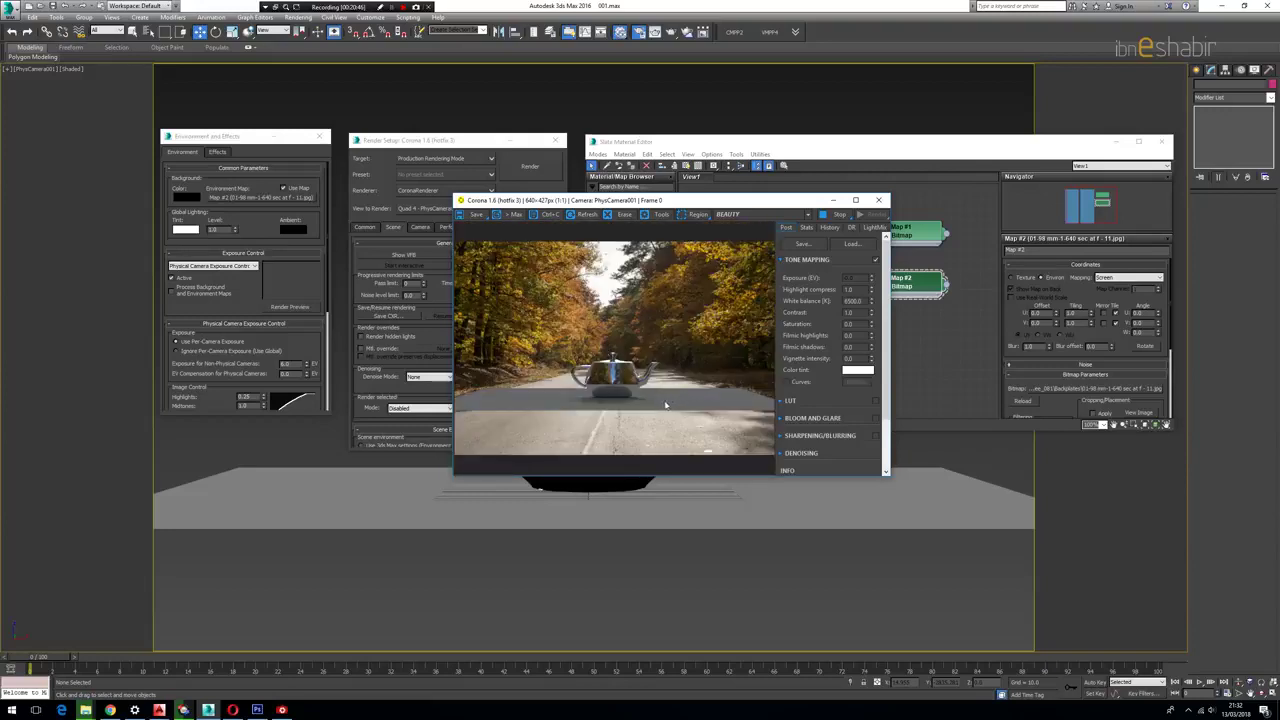
click(879, 201)
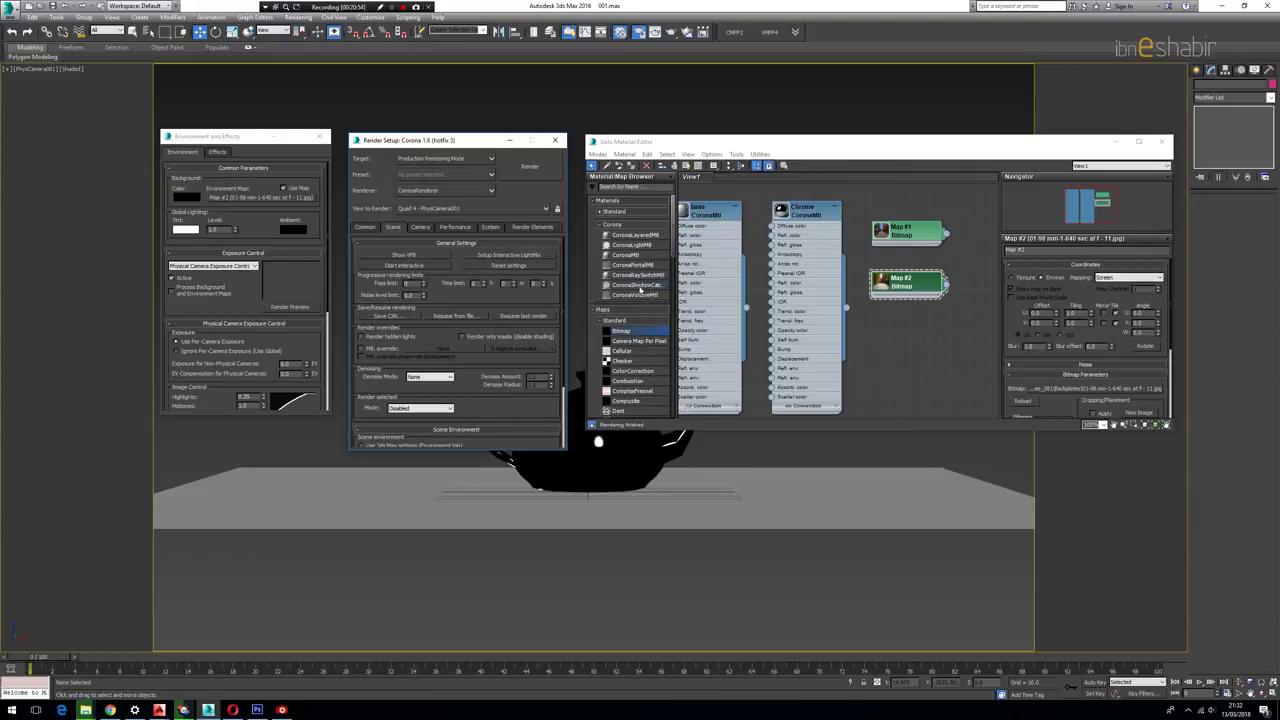
Step: Create a CoronaShadowCatcherMtl material in the Slate Material Editor and assign it to the ground plane
drag(641, 290, 971, 348)
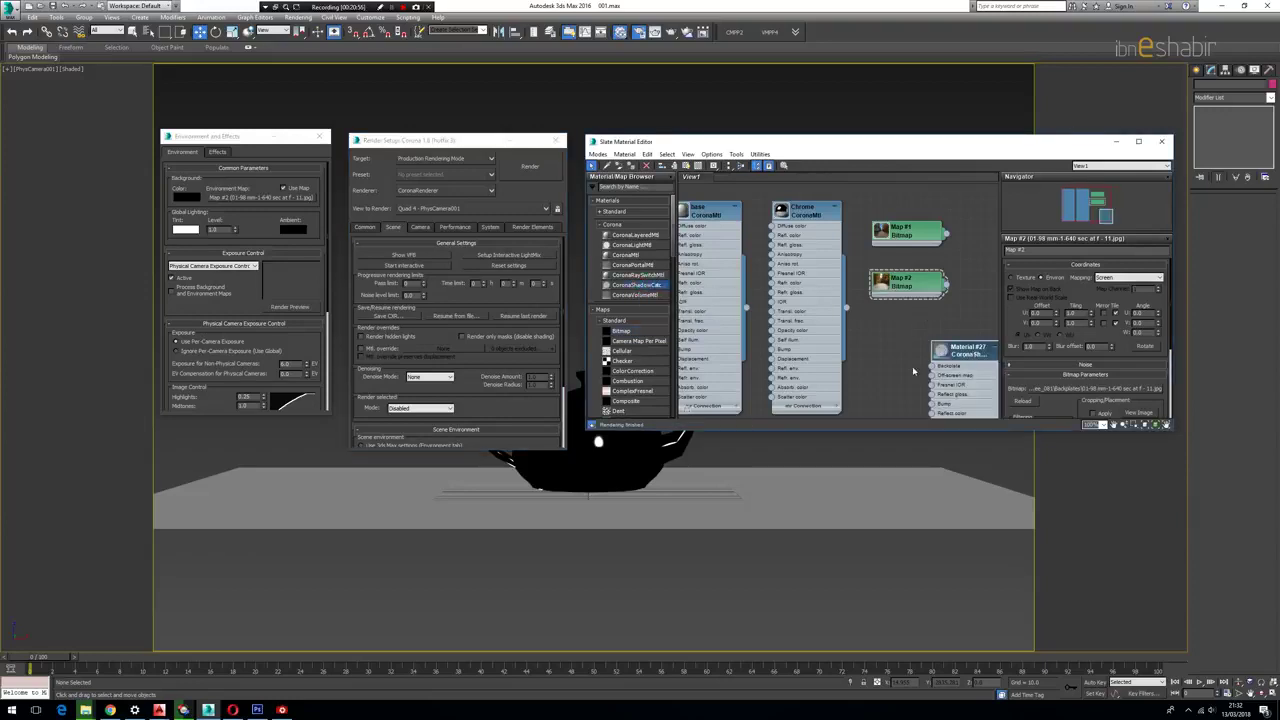
middle_drag(912, 371, 758, 371)
drag(815, 353, 884, 296)
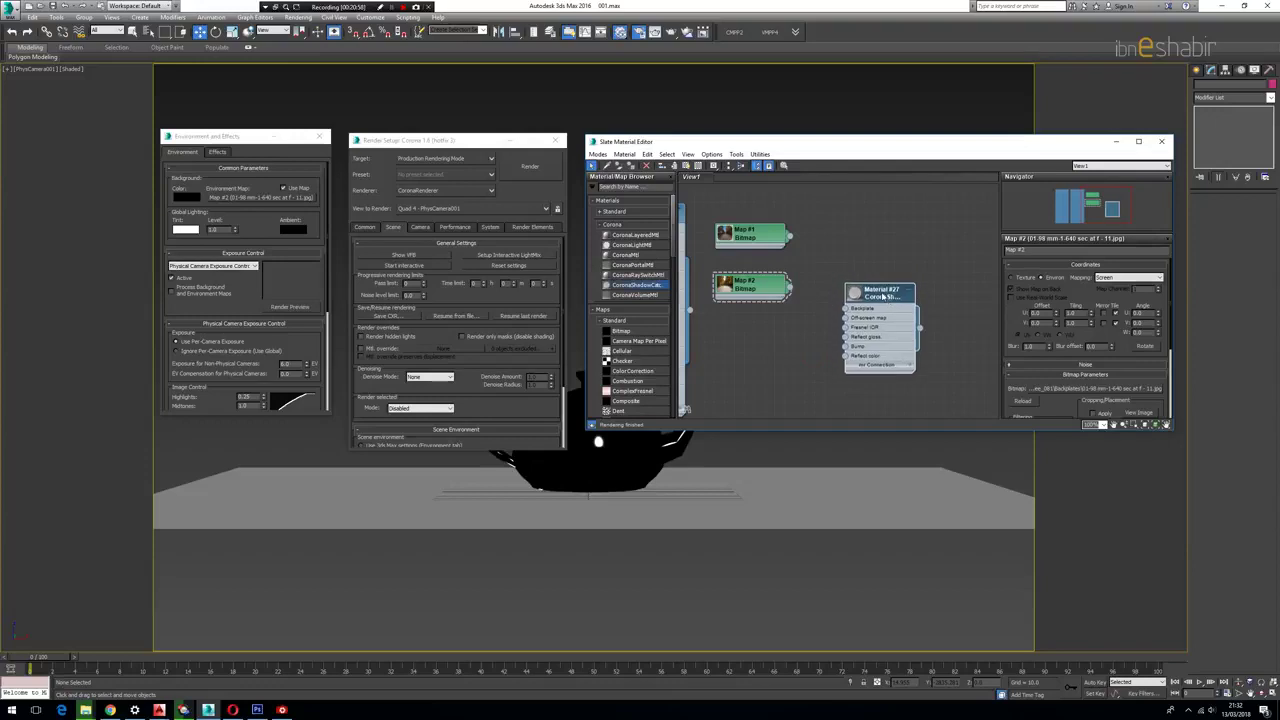
double_click(884, 296)
click(880, 480)
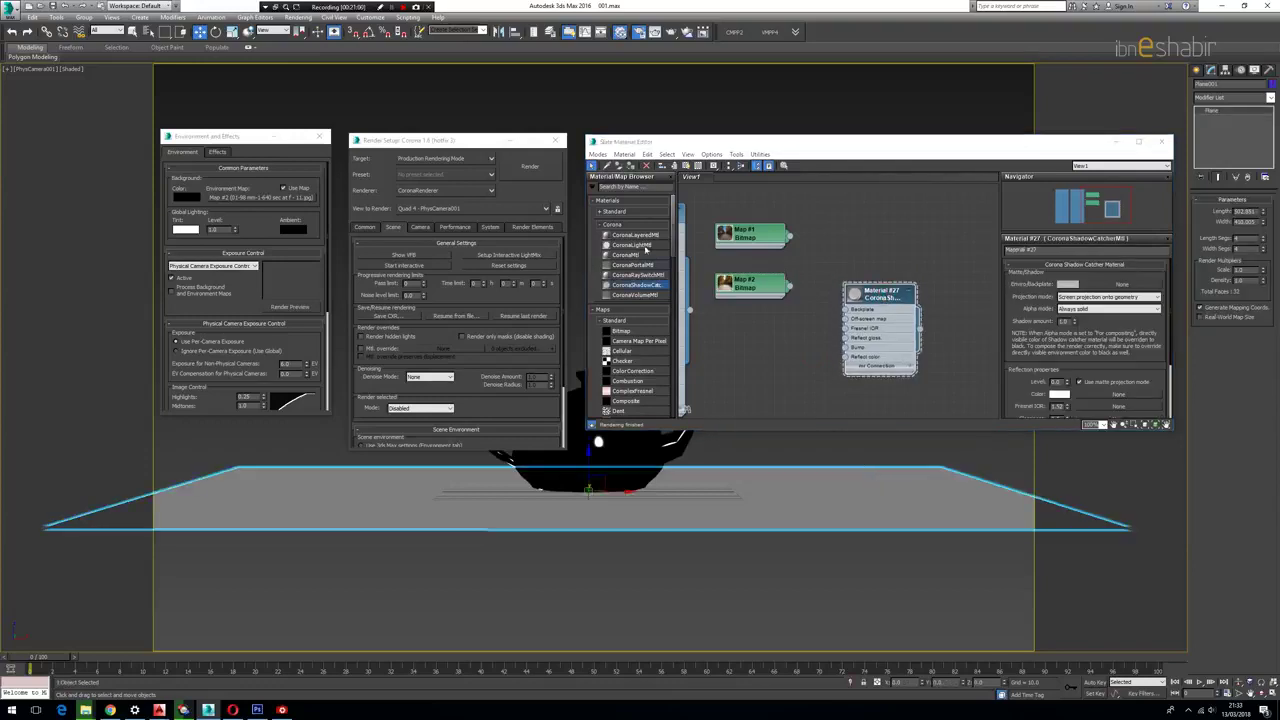
click(633, 166)
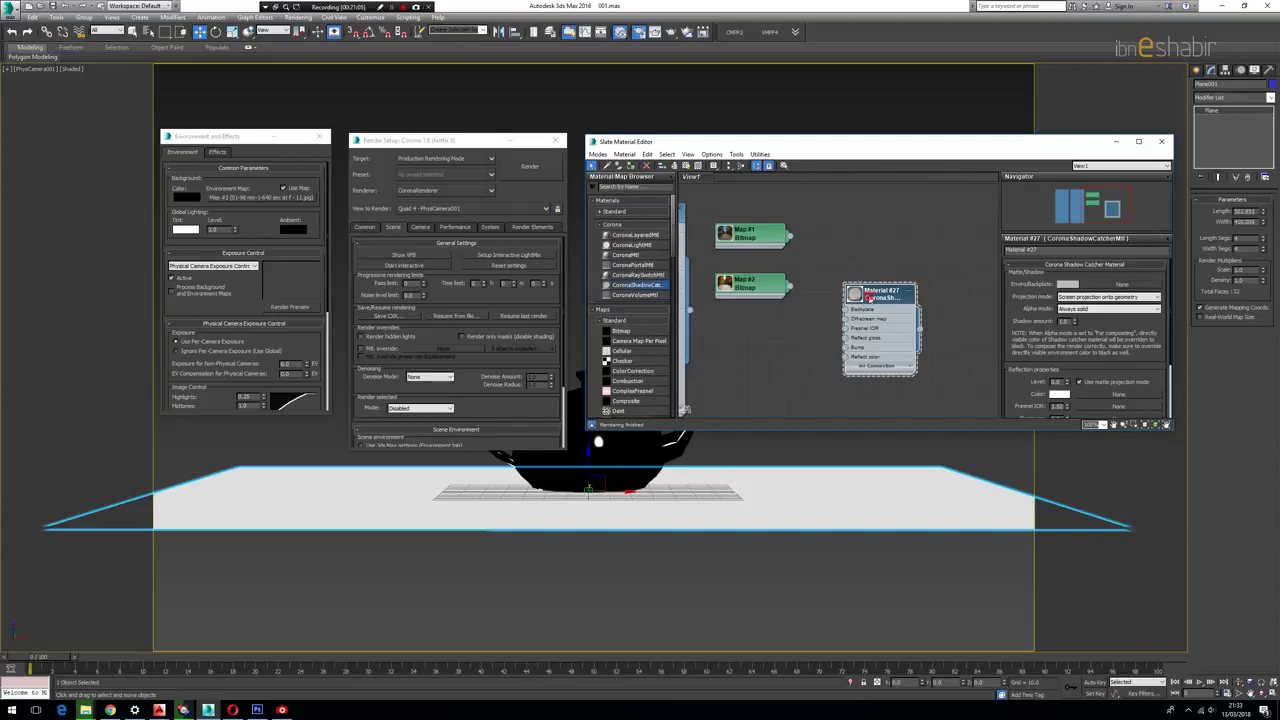
Step: Connect Map #2 to the shadow catcher material's Backplate input and check the teapot's contact shadow in an interactive render
drag(790, 288, 845, 309)
click(427, 267)
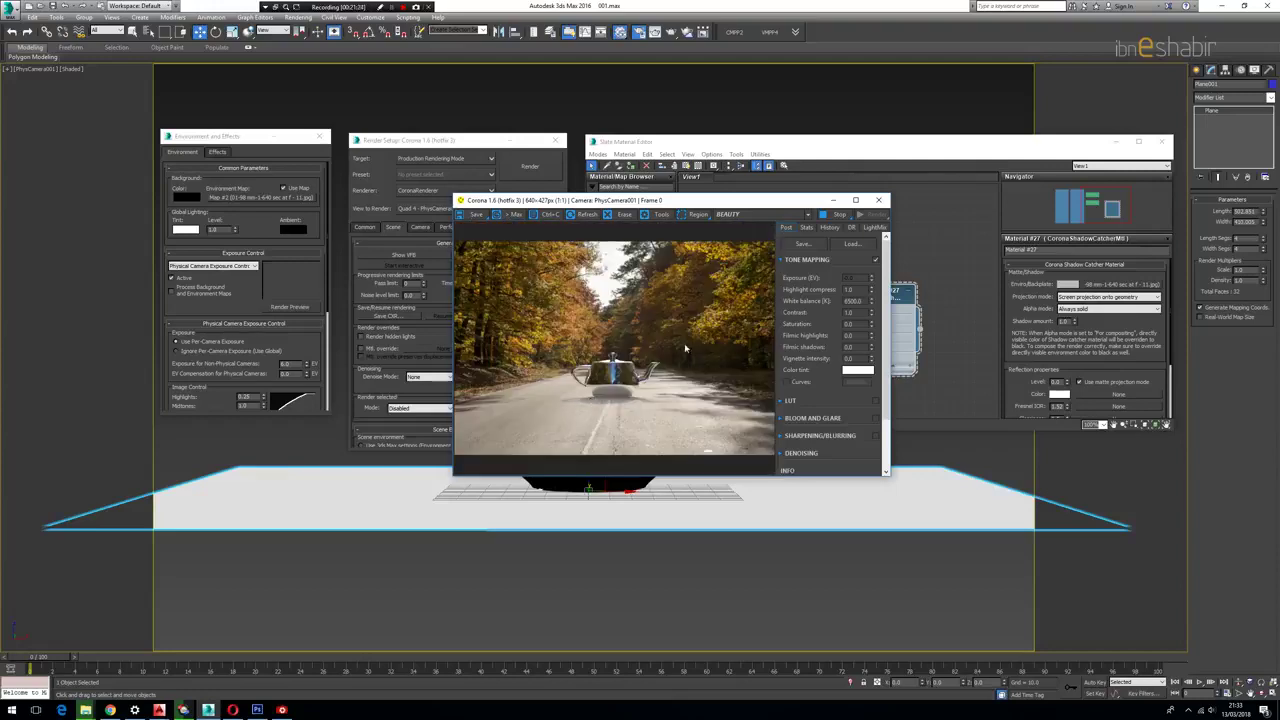
scroll(608, 396, up, 1)
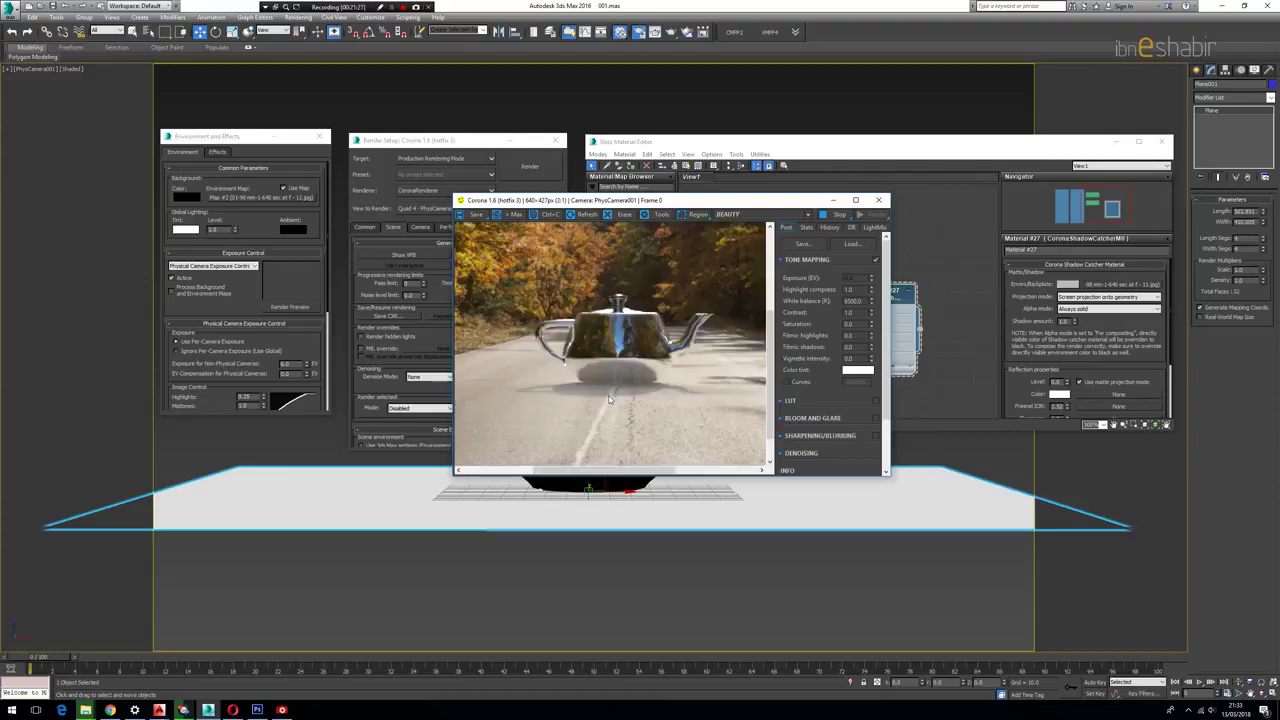
scroll(625, 391, up, 1)
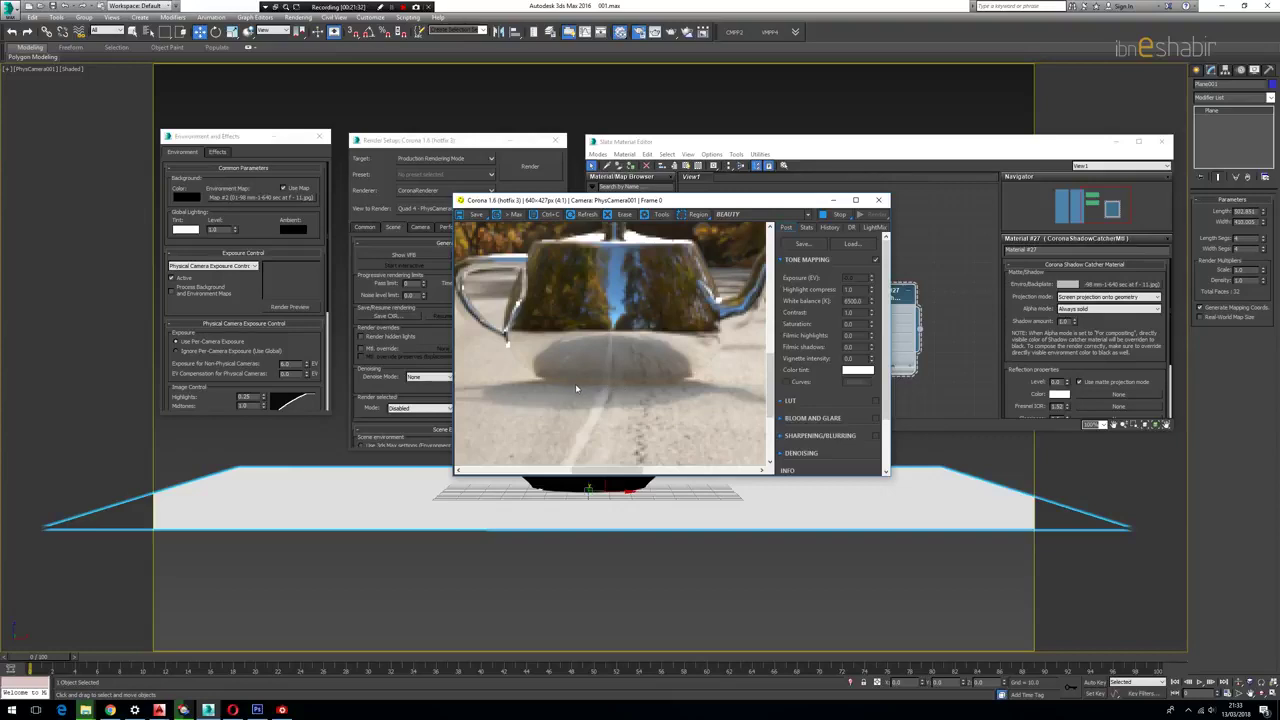
scroll(629, 362, down, 3)
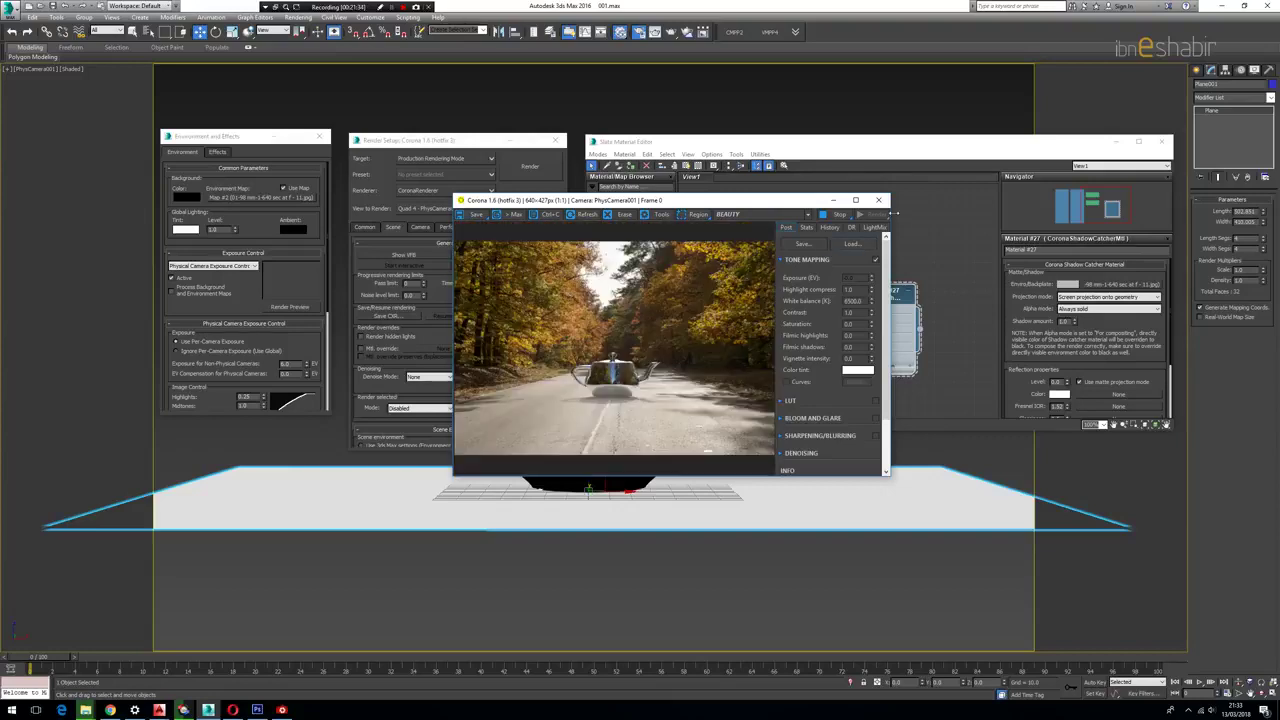
click(878, 200)
Step: Lower the Chrome material's Fresnel IOR and inspect the teapot up close in an interactive render
middle_drag(743, 273, 888, 313)
double_click(793, 256)
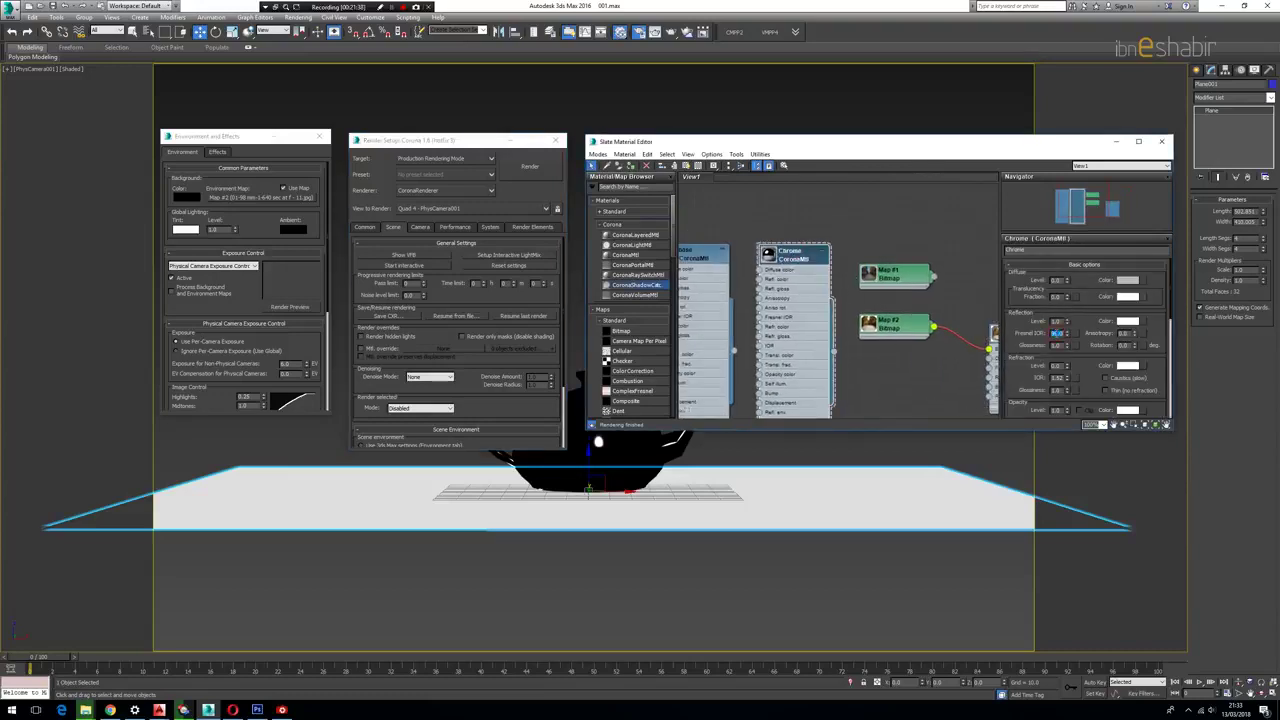
click(404, 265)
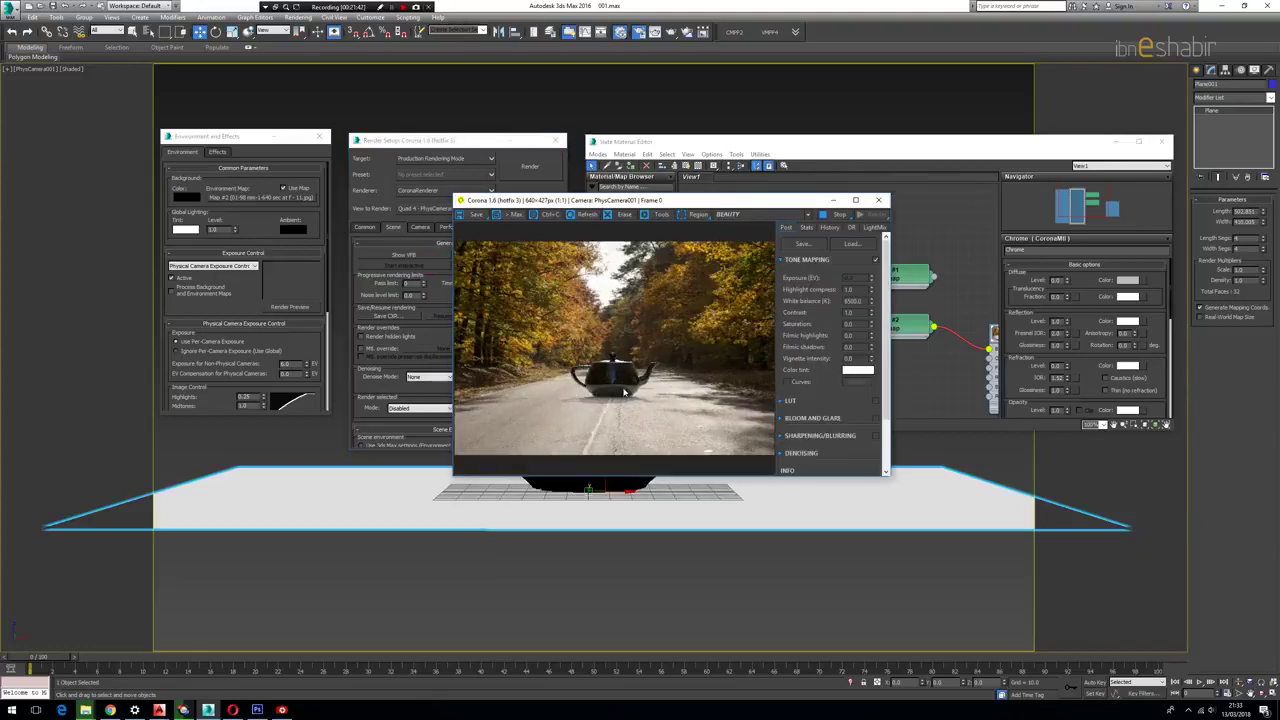
scroll(624, 393, up, 1)
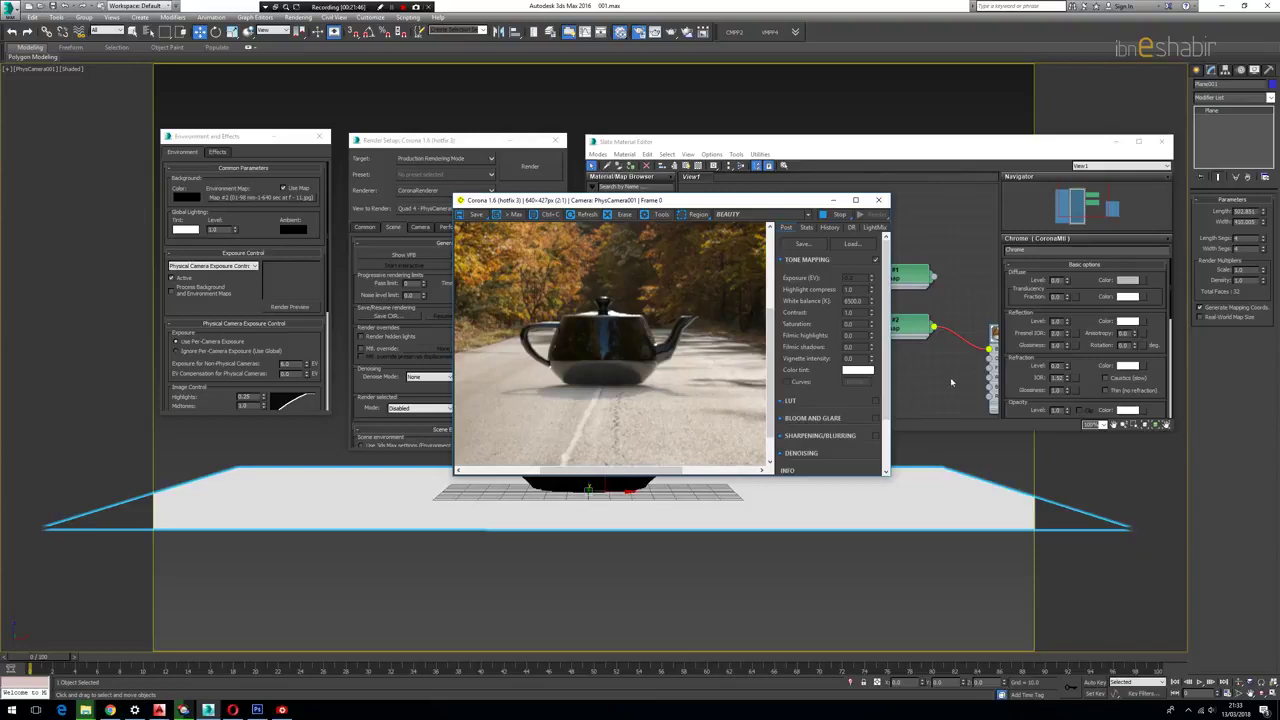
Step: Lower the Chrome material's reflection glossiness, check the updated teapot render, and close all open render, material and environment windows
click(1062, 322)
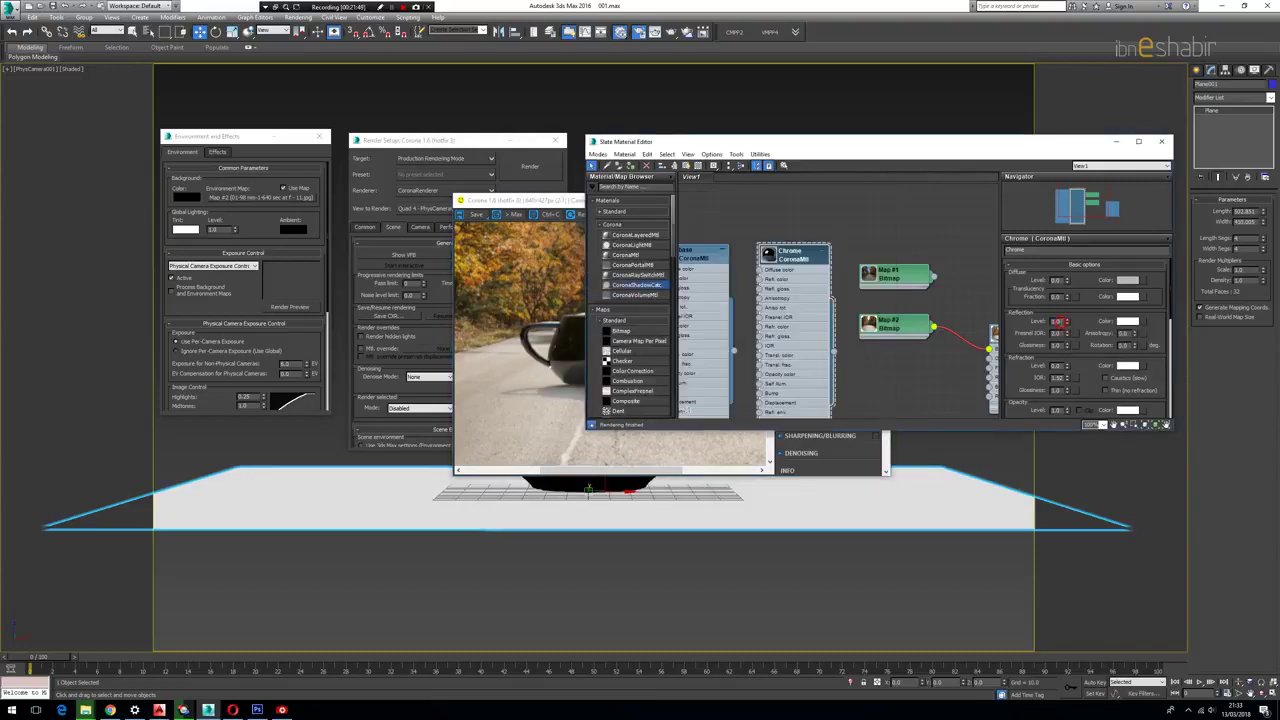
click(1058, 344)
click(477, 362)
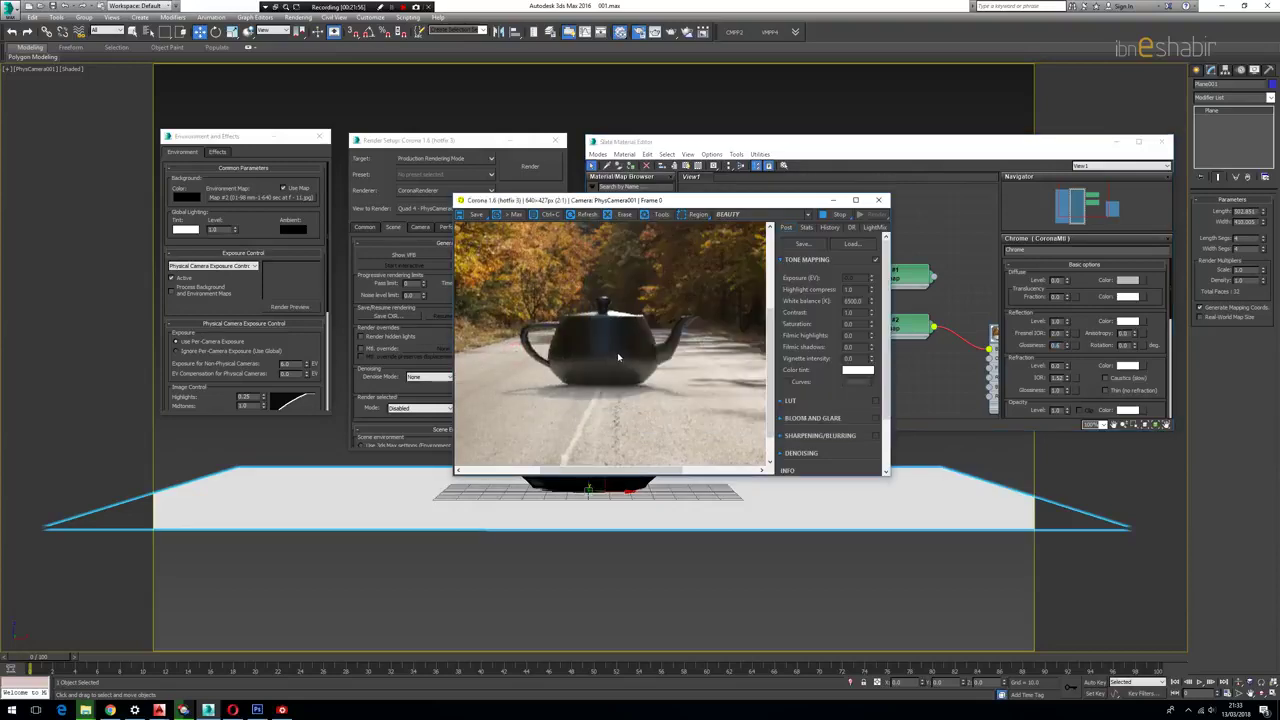
scroll(639, 359, down, 1)
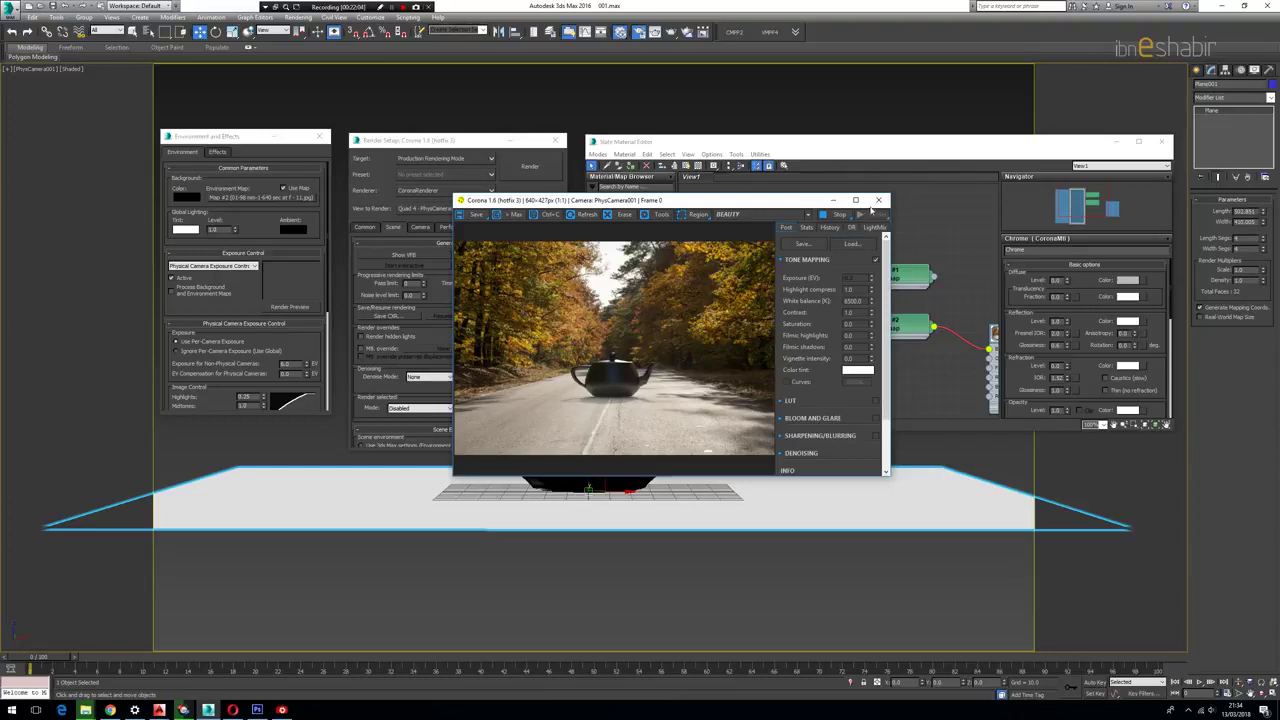
click(878, 200)
click(1161, 142)
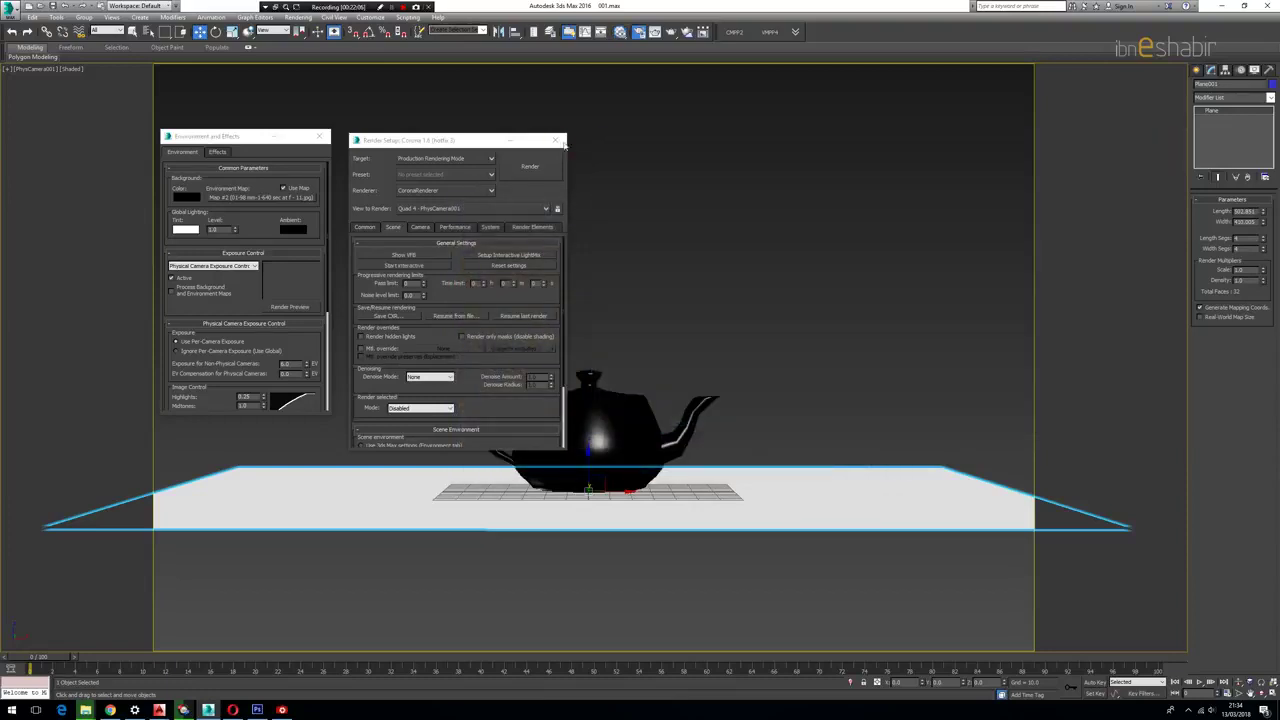
click(556, 140)
click(321, 136)
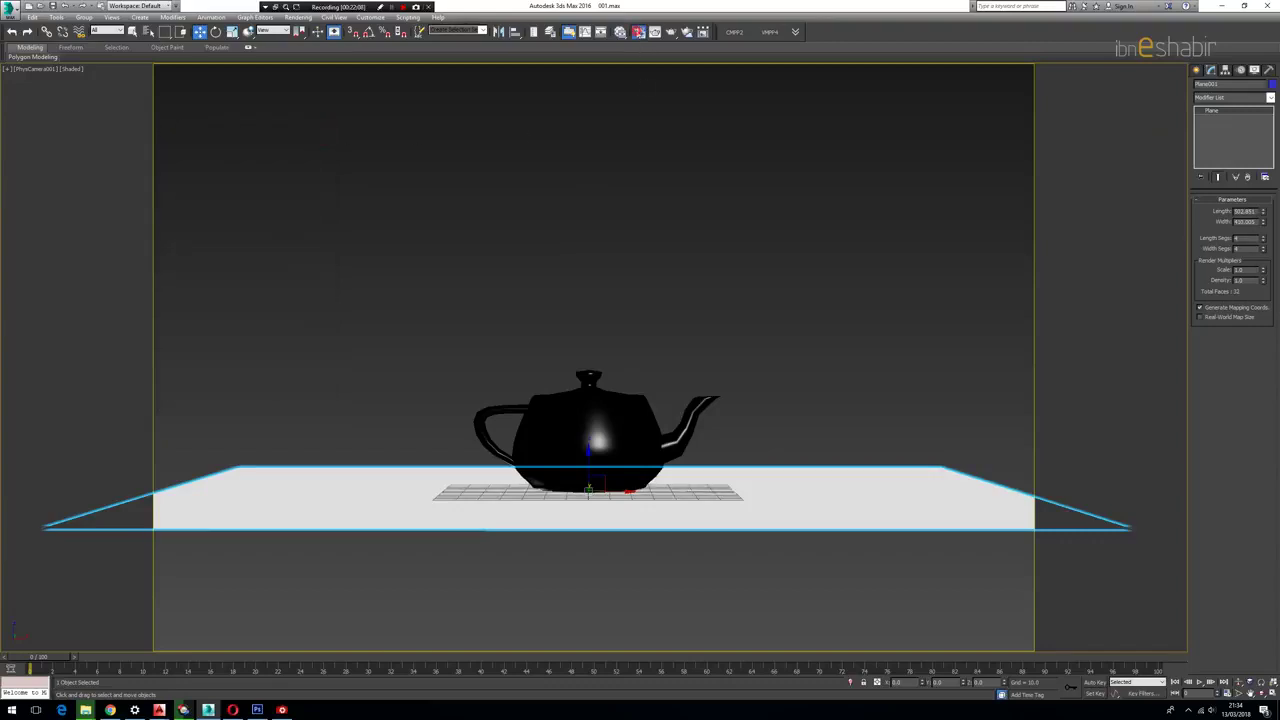
Step: Reopen the last Corona render to examine the teapot's shadow against the road shadows, and close the frame buffer and Render Setup
key(F10)
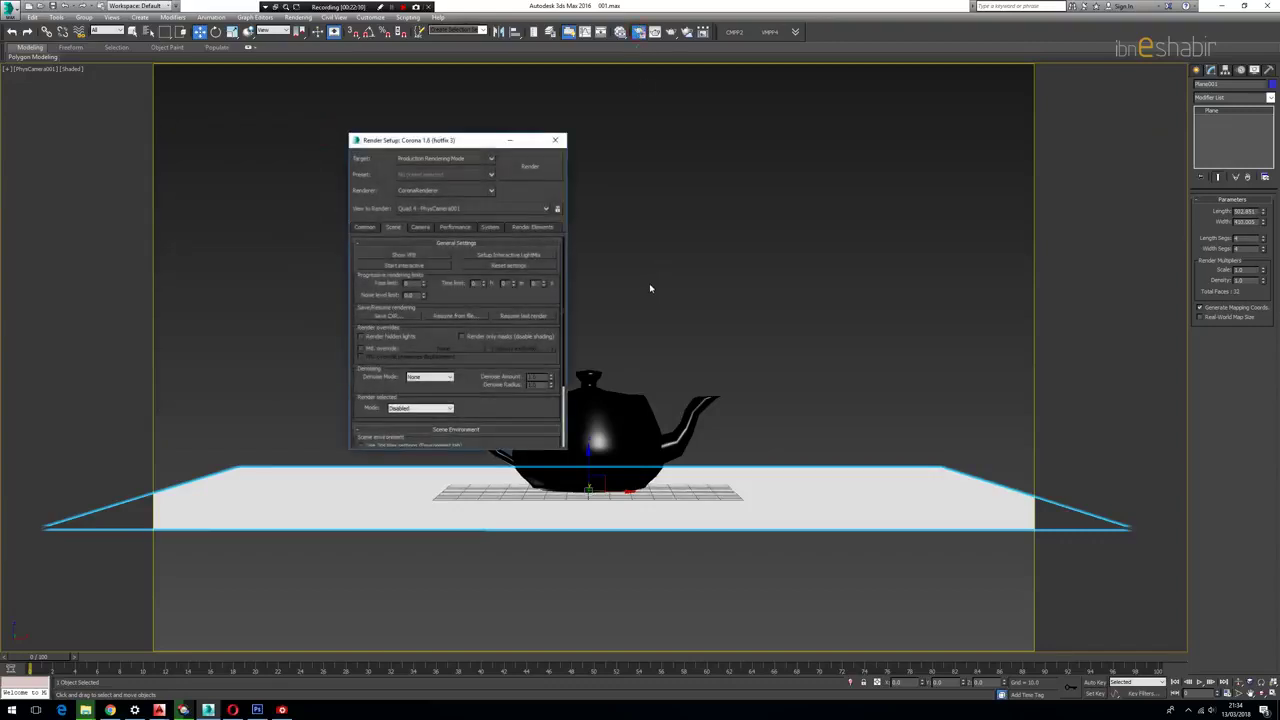
click(437, 257)
scroll(591, 419, up, 1)
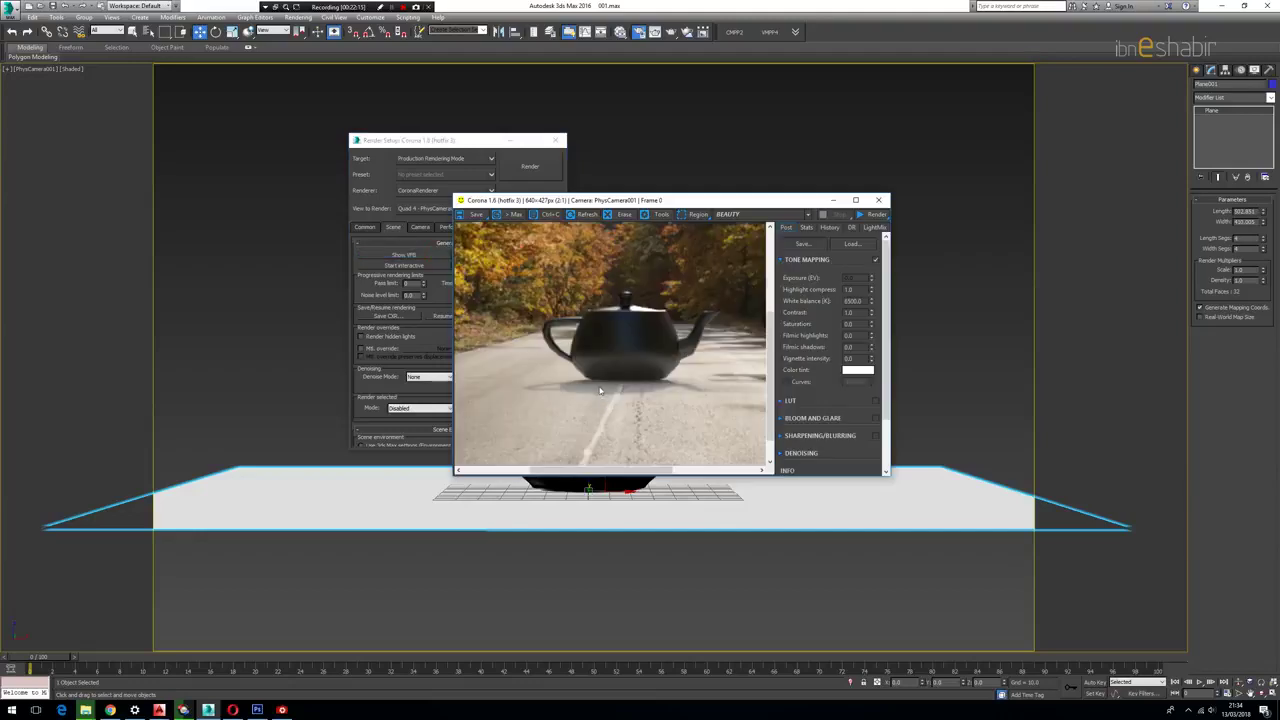
drag(612, 393, 550, 405)
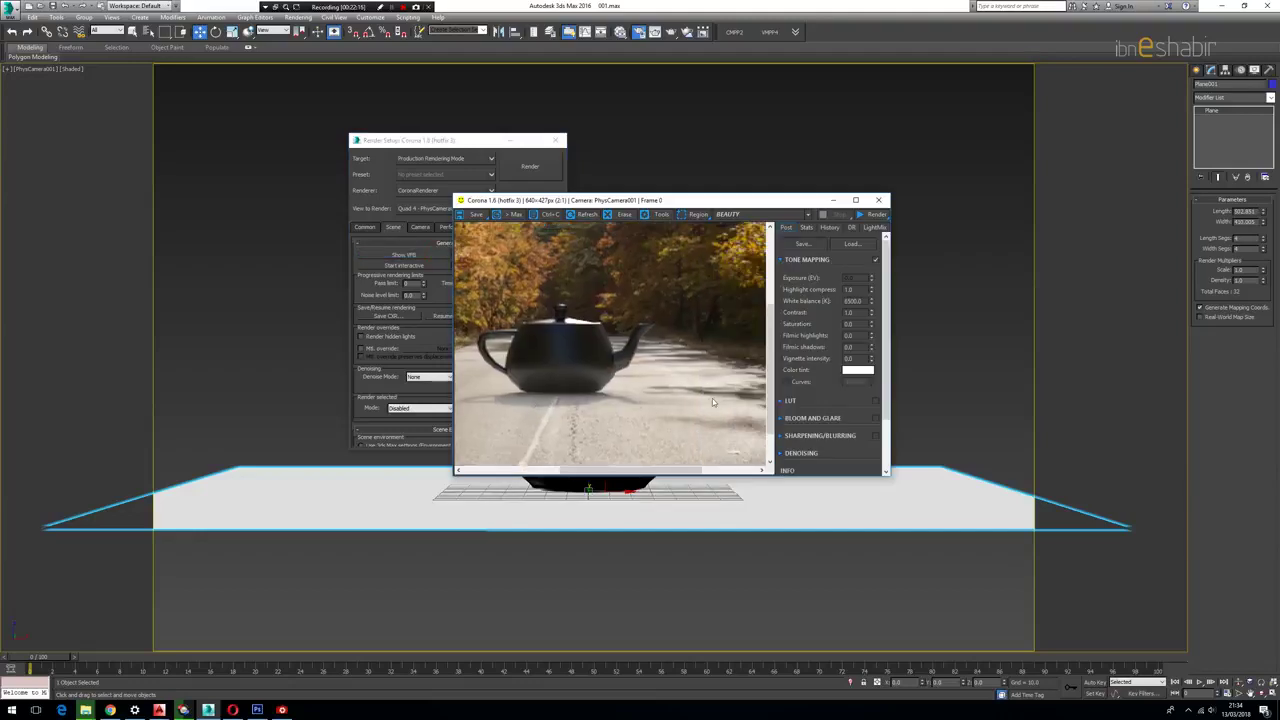
drag(712, 398, 630, 450)
scroll(677, 370, down, 1)
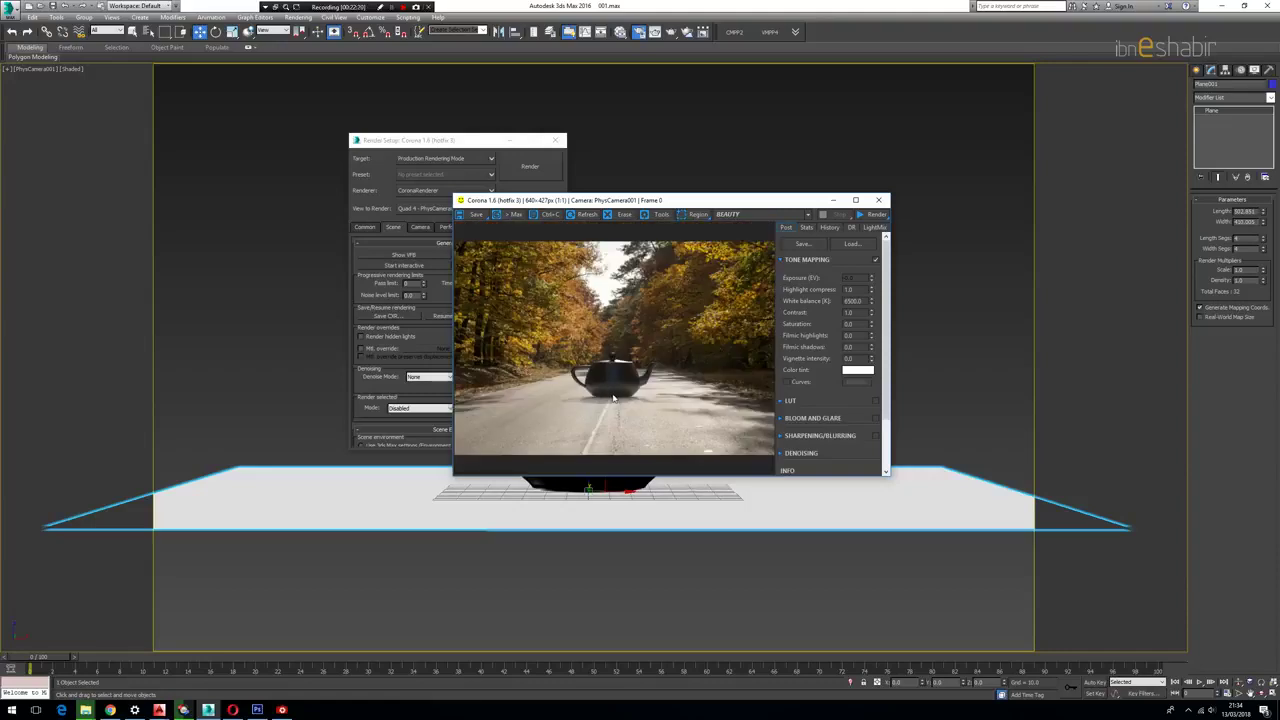
click(878, 200)
click(555, 140)
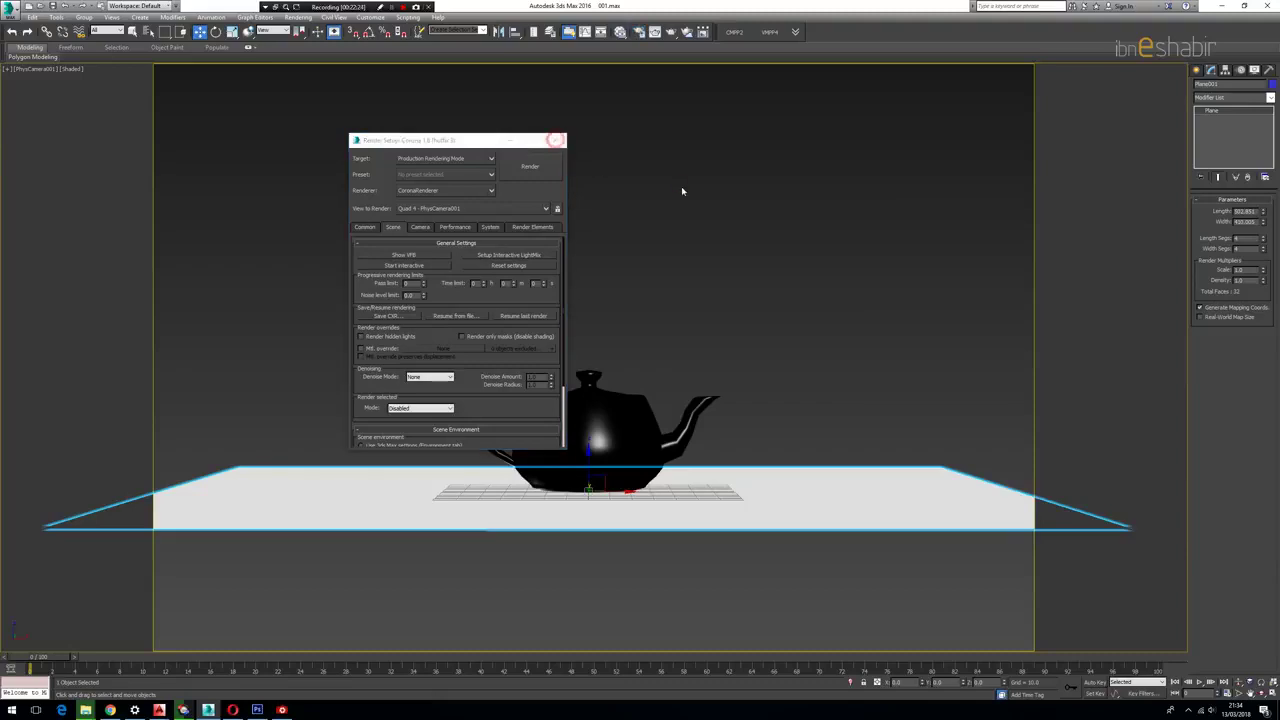
Step: Hide the teapot, leaving the ground plane in the camera view
click(575, 471)
right_click(619, 427)
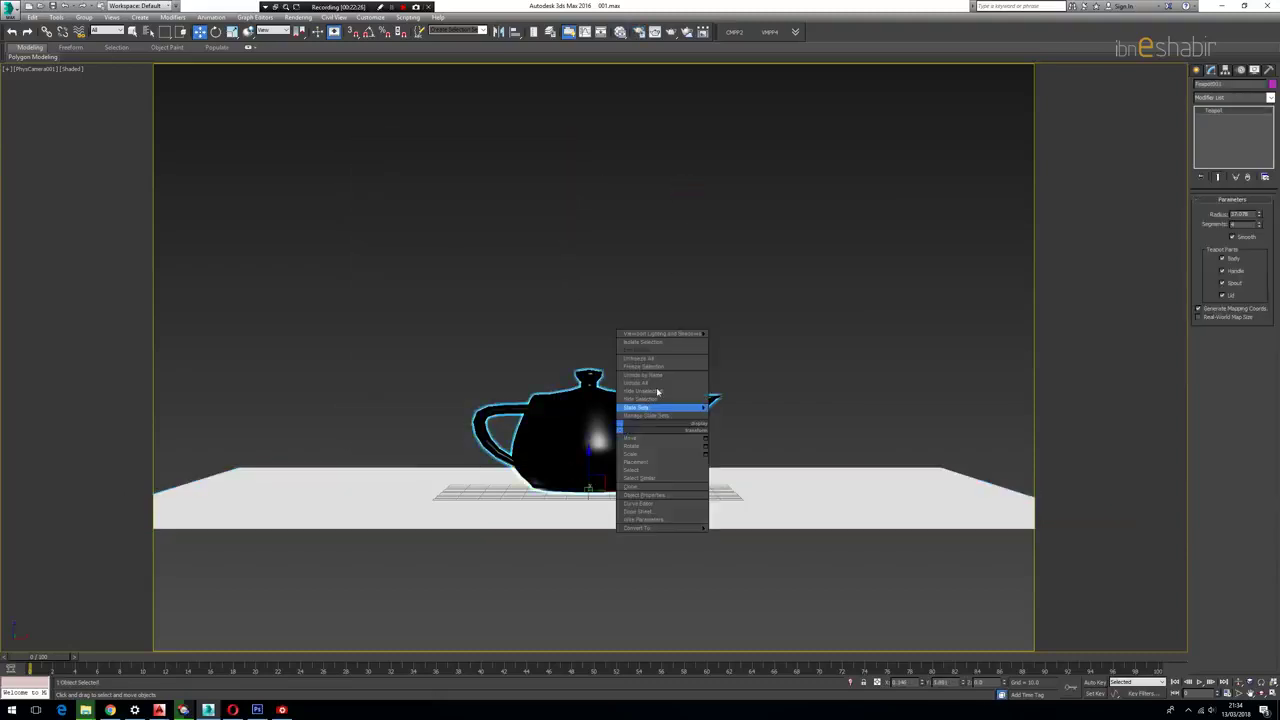
click(661, 399)
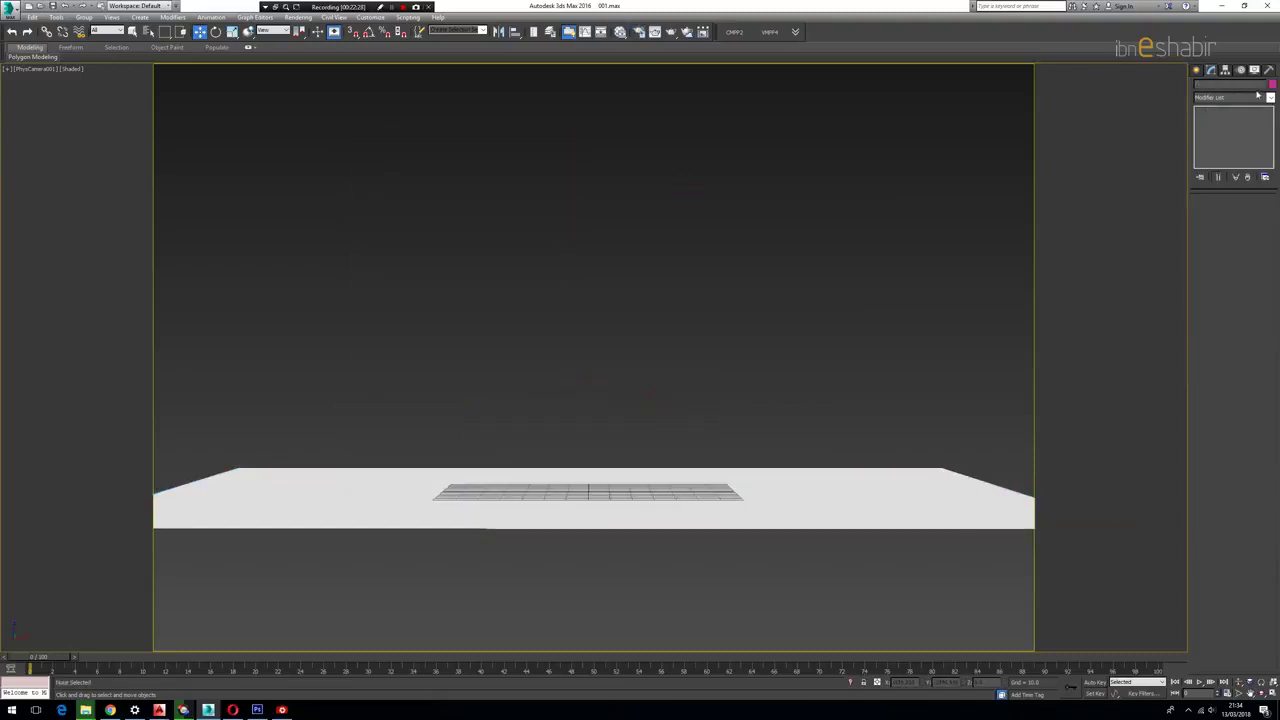
Step: Create a Torus Knot extended primitive at the grid centre, about 70 in base radius and 21 in cross-section radius
click(1197, 70)
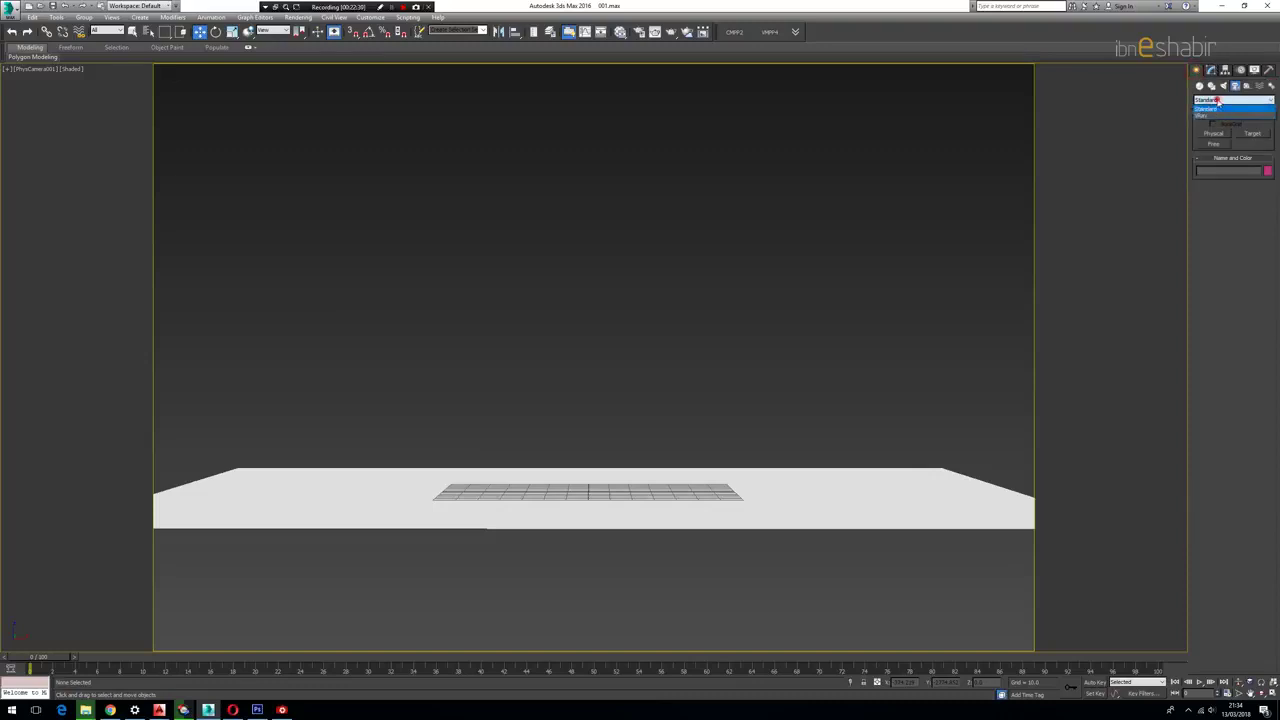
click(1200, 86)
click(1208, 100)
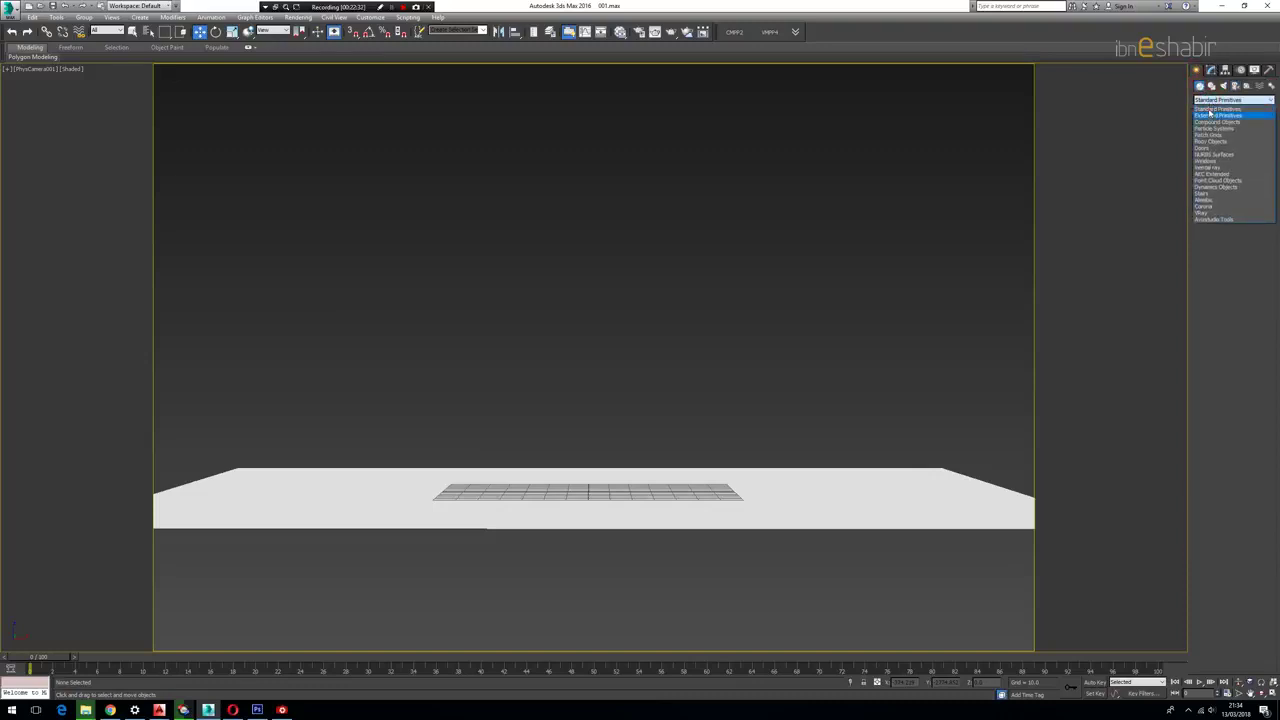
click(1212, 109)
click(1214, 101)
click(1217, 115)
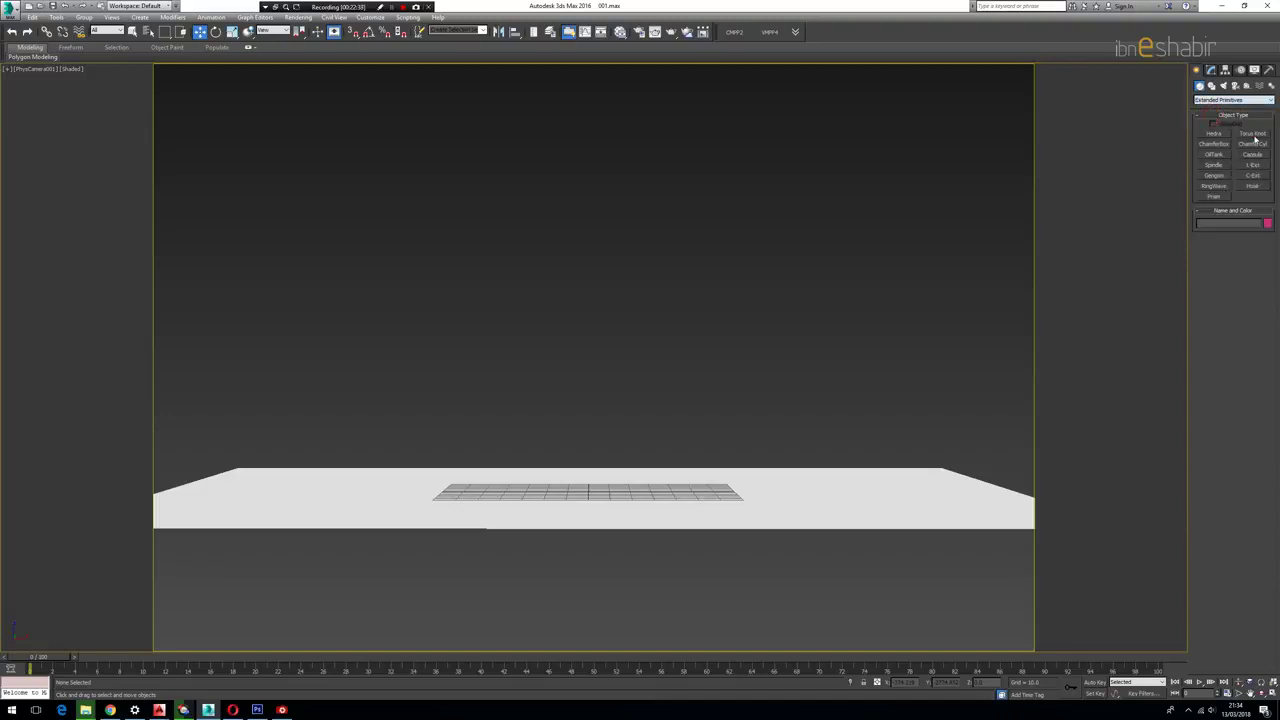
click(1253, 134)
mouse_move(590, 496)
mouse_down()
mouse_move(612, 504)
mouse_move(600, 470)
mouse_move(604, 484)
mouse_up()
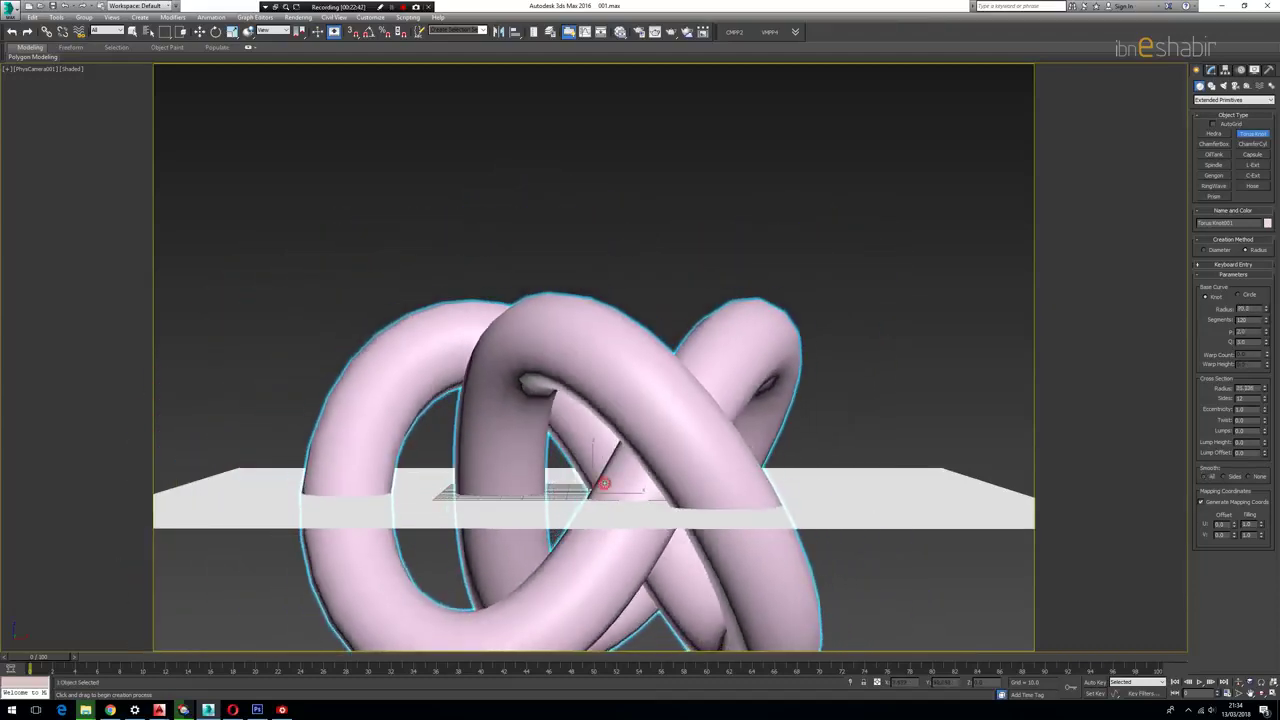
Step: Increase the ground plane's length and width until it spans the full width and foreground of the camera view
key(w)
click(532, 522)
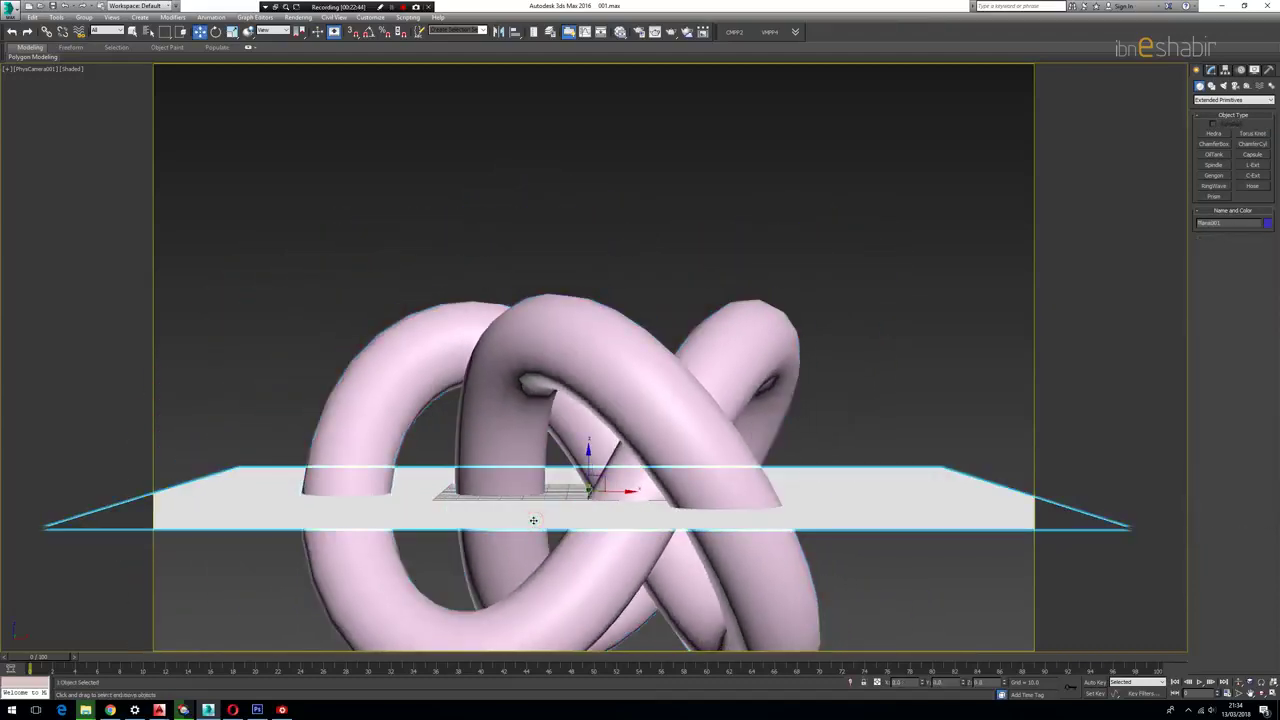
key(t)
key(z)
scroll(591, 400, down, 4)
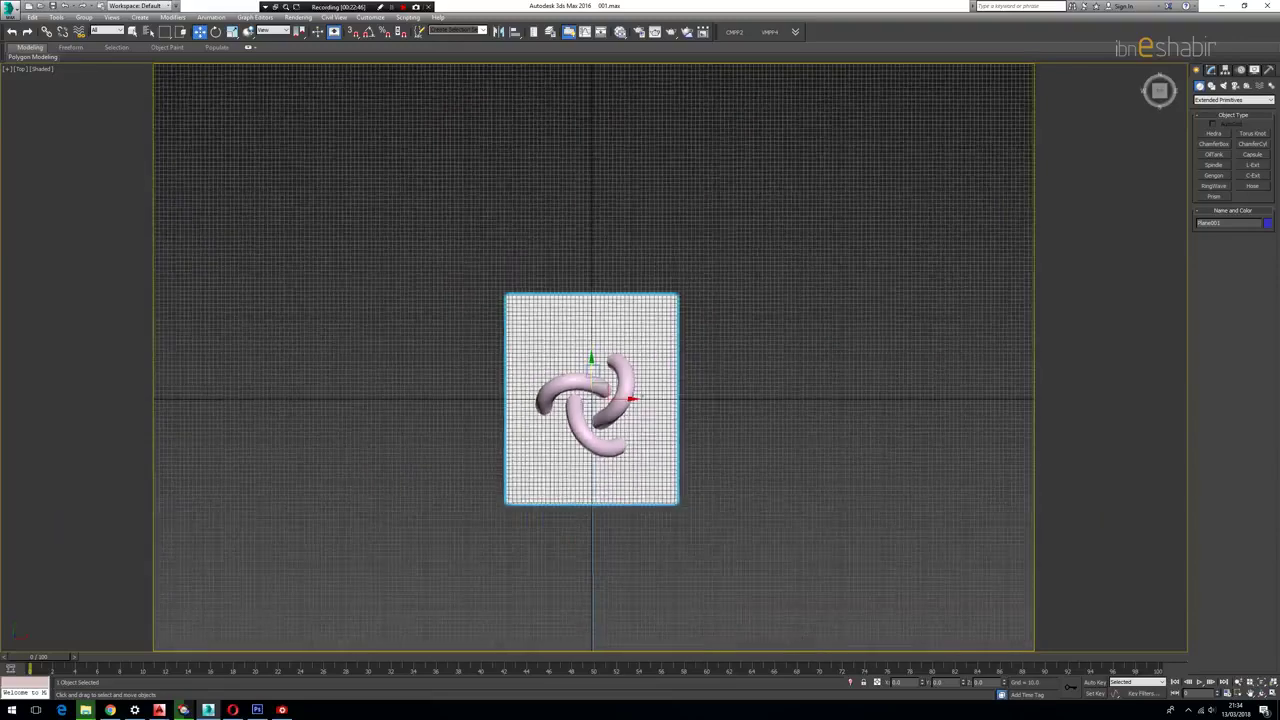
scroll(586, 430, down, 2)
click(1211, 76)
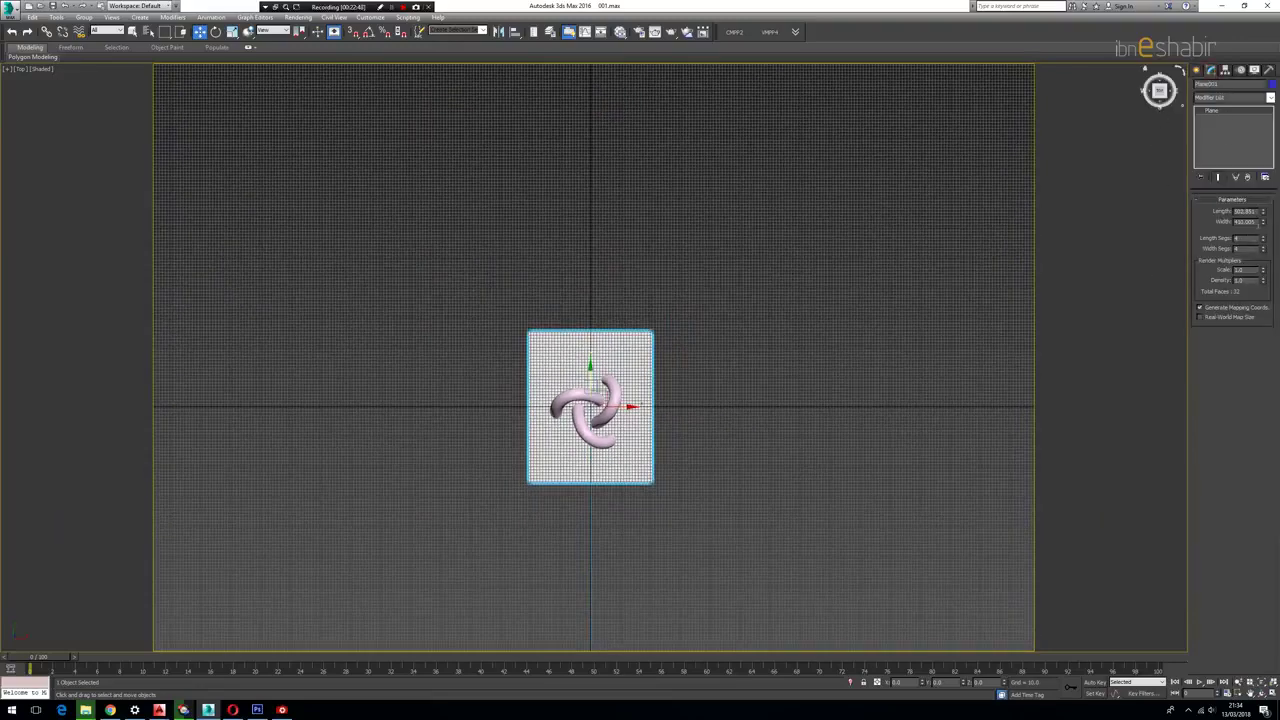
drag(1263, 210, 1264, 185)
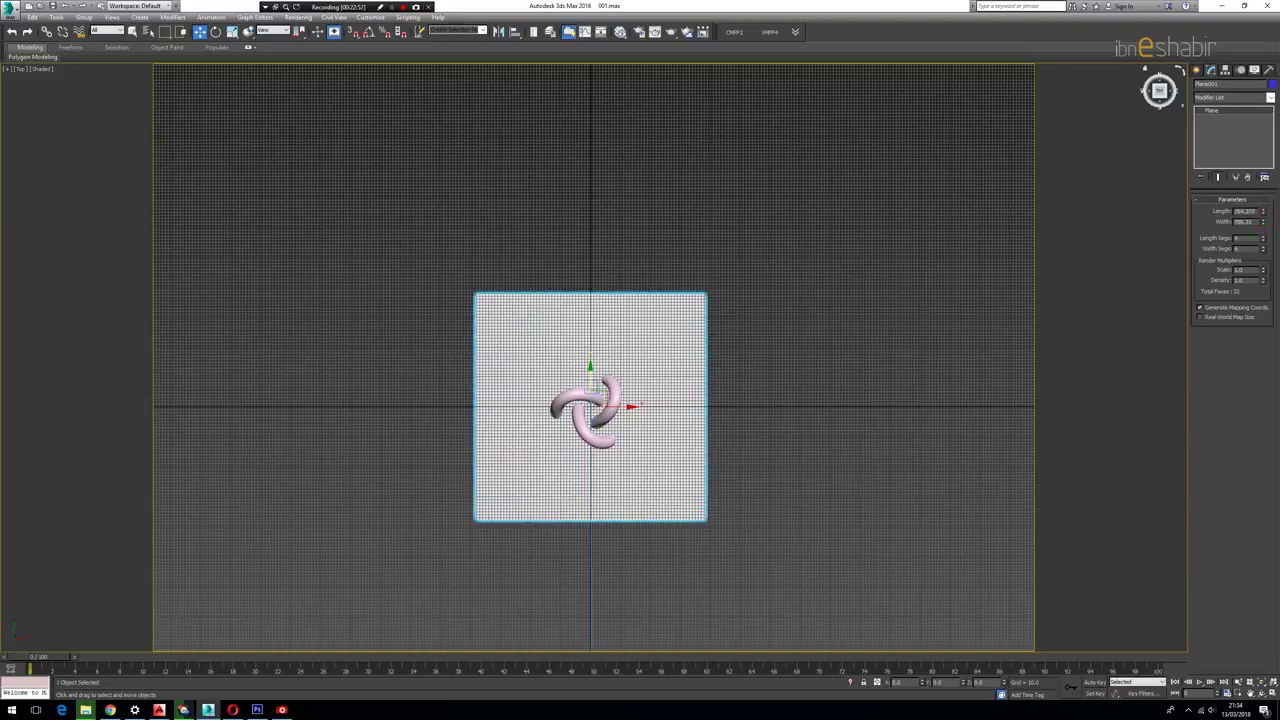
click(780, 363)
key(c)
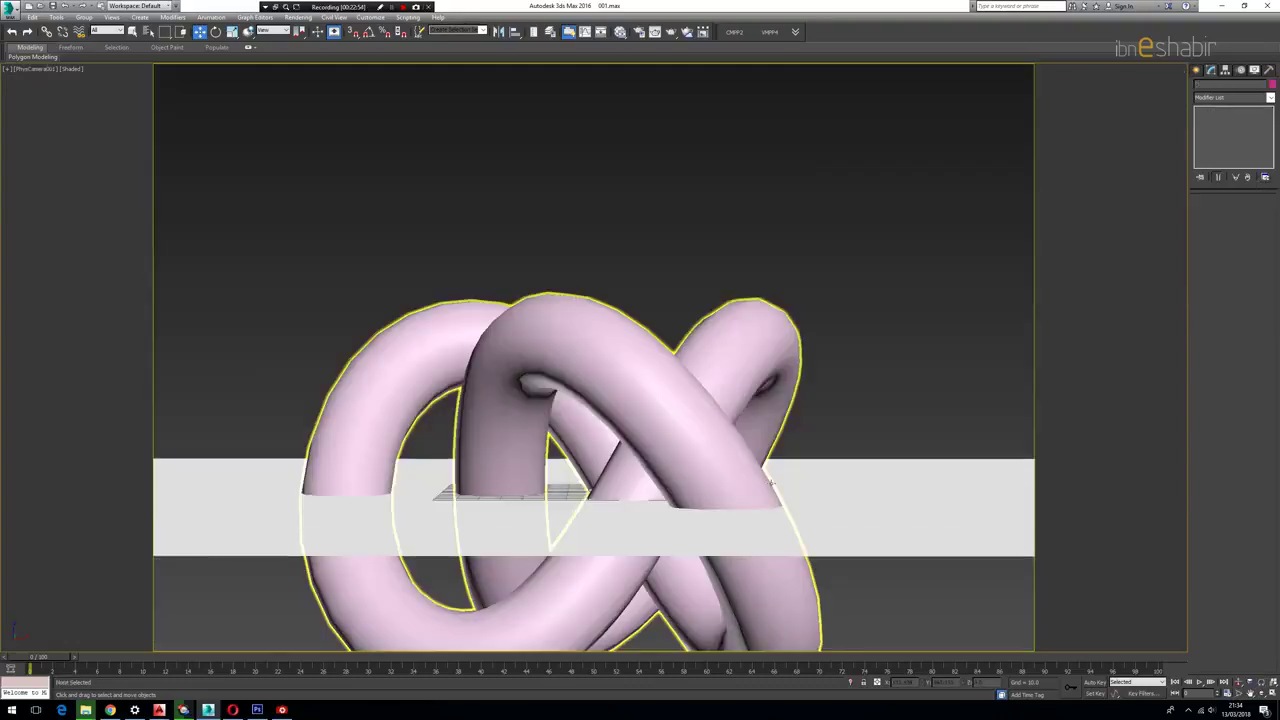
click(540, 545)
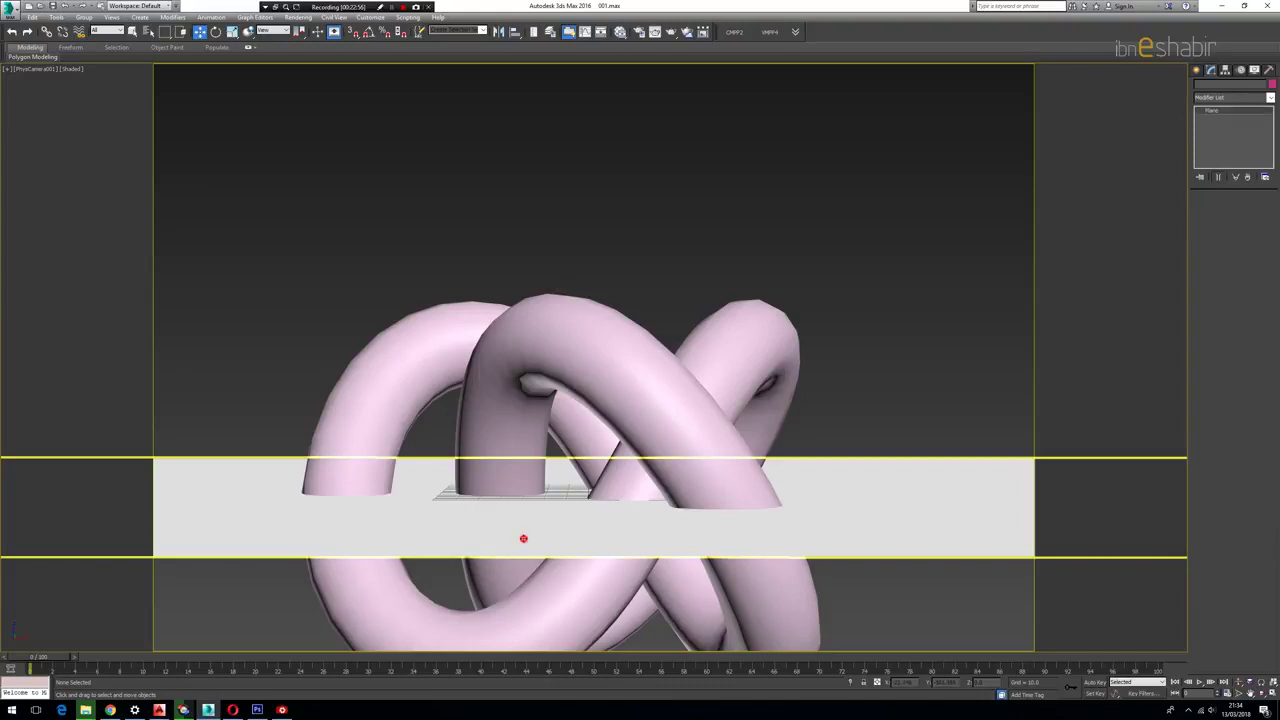
drag(1264, 212, 1258, 173)
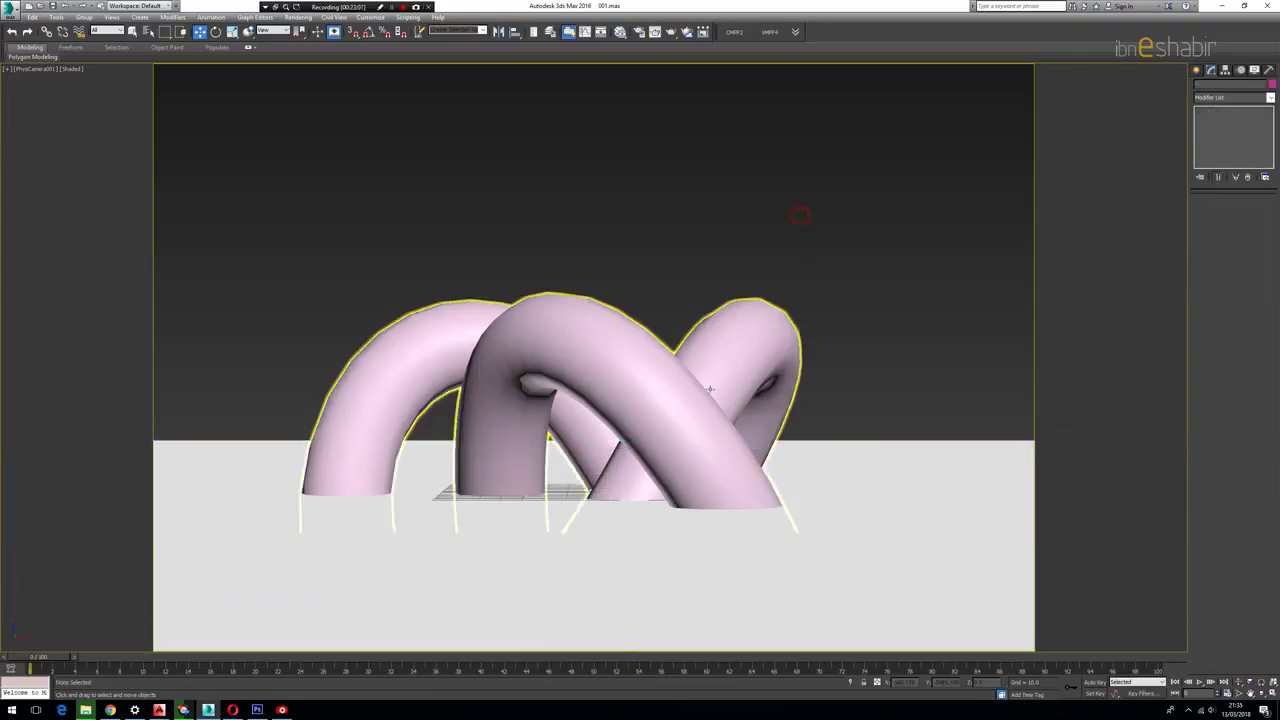
Step: Assign the Chrome material to the torus knot and clear the selection
click(740, 330)
key(m)
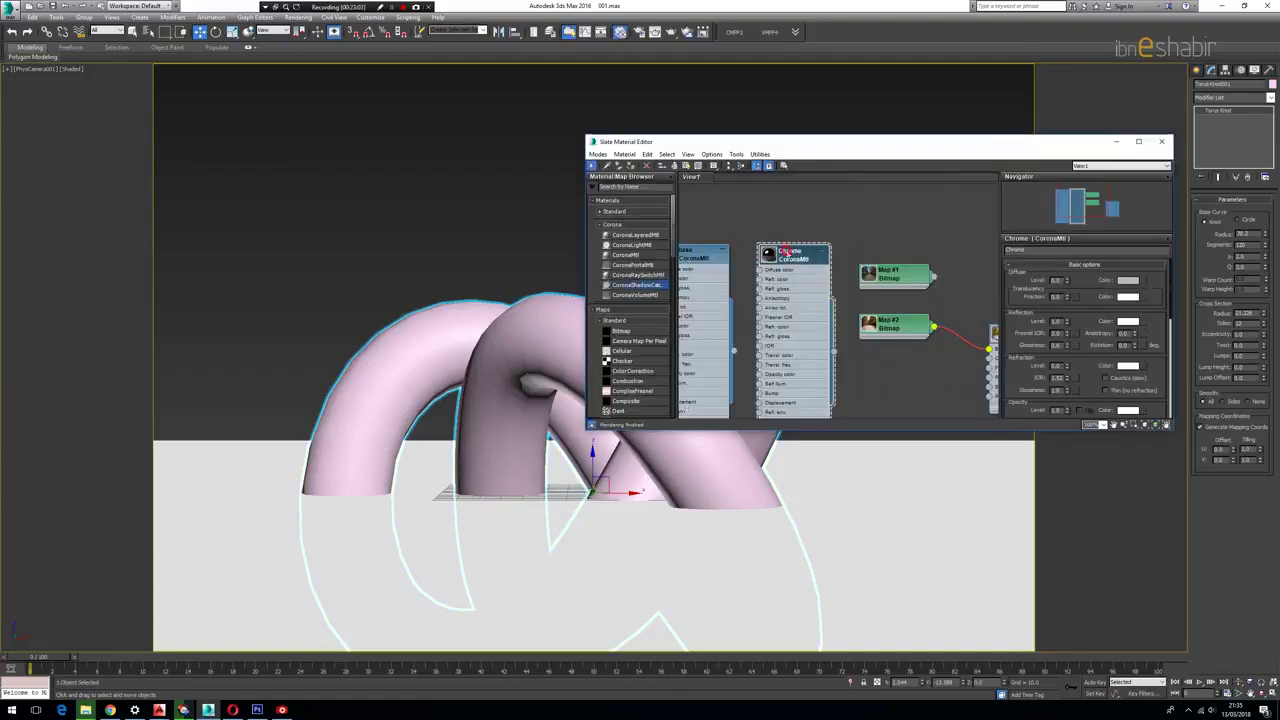
click(631, 166)
click(870, 578)
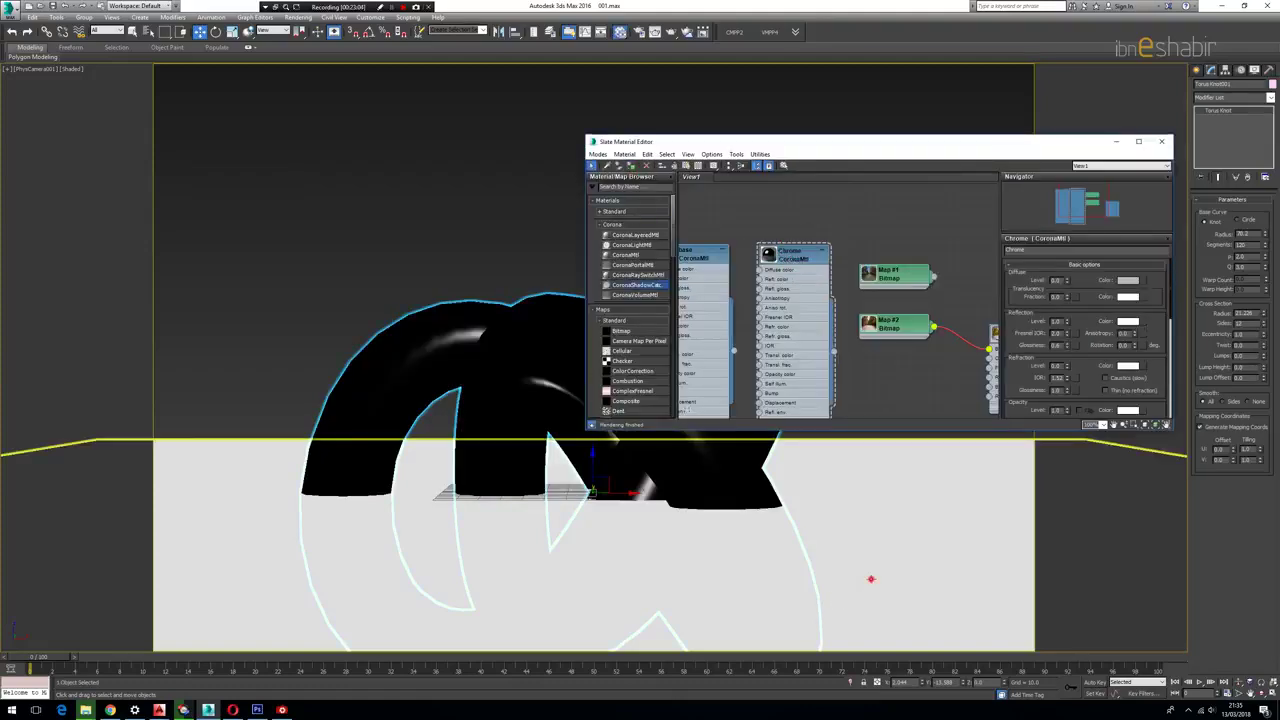
click(520, 194)
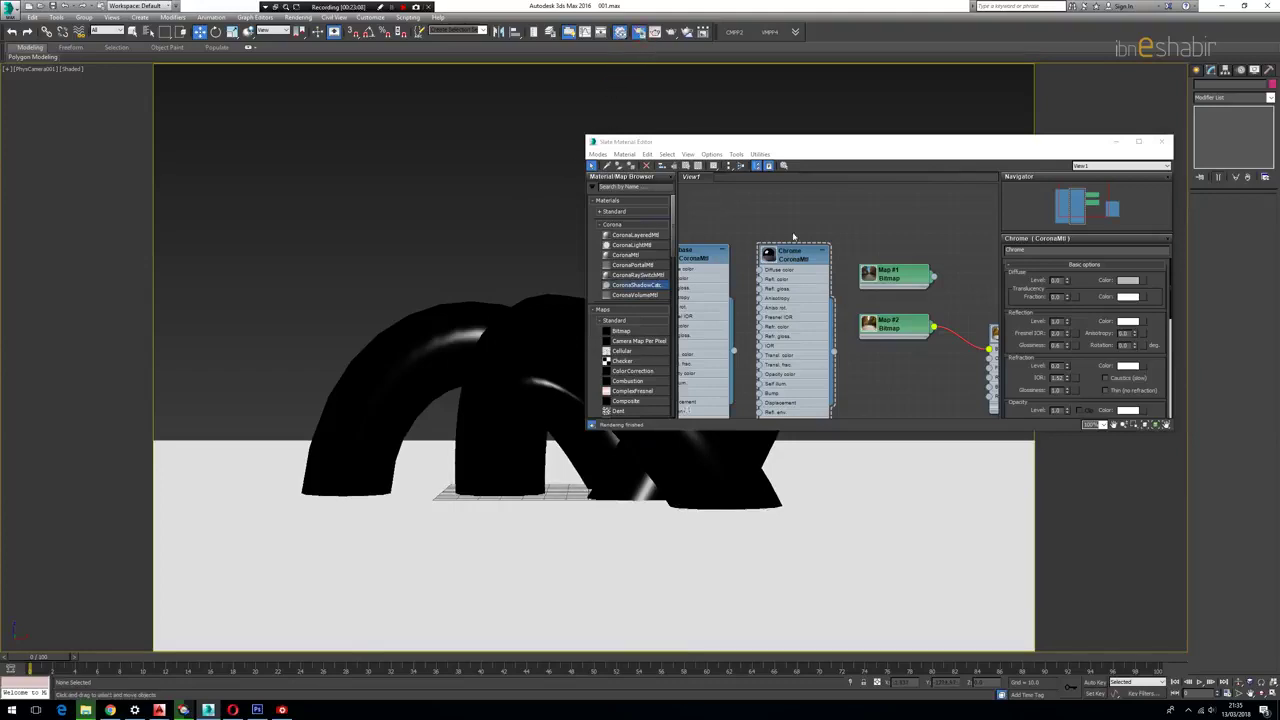
Step: Start a Corona interactive render and inspect the torus knot up close against the backplate
key(F10)
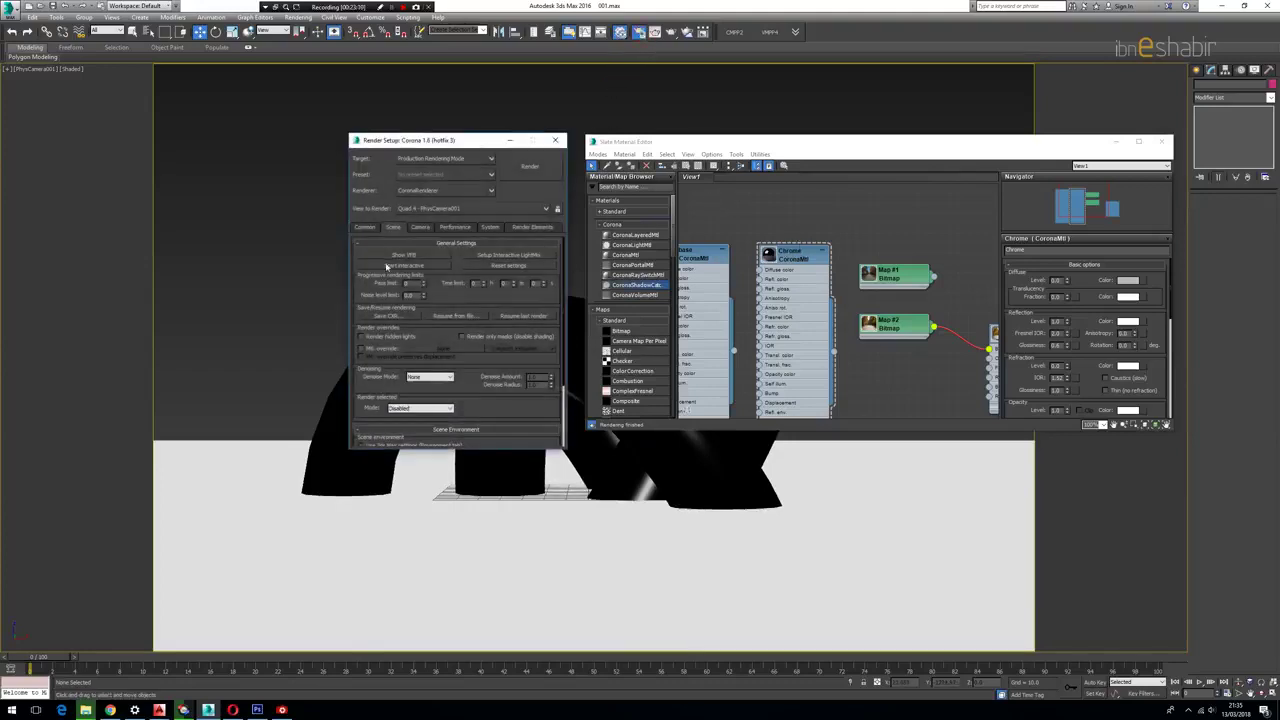
click(394, 266)
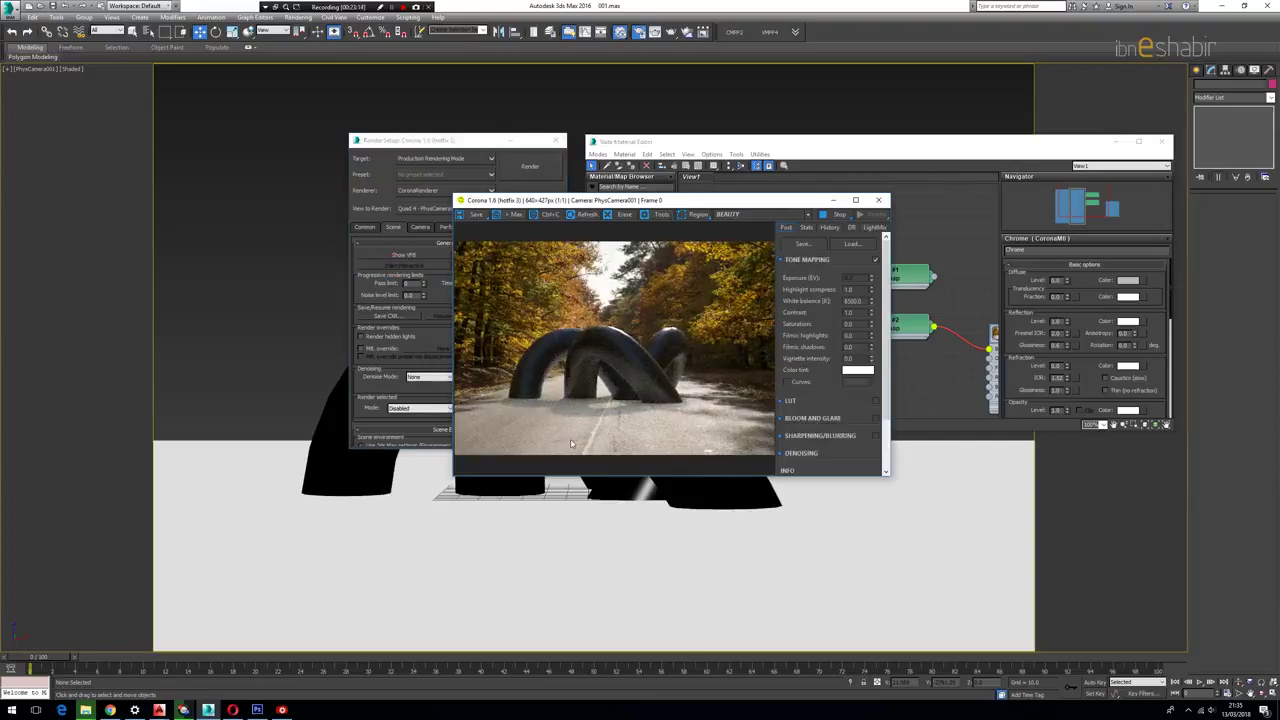
scroll(645, 362, up, 1)
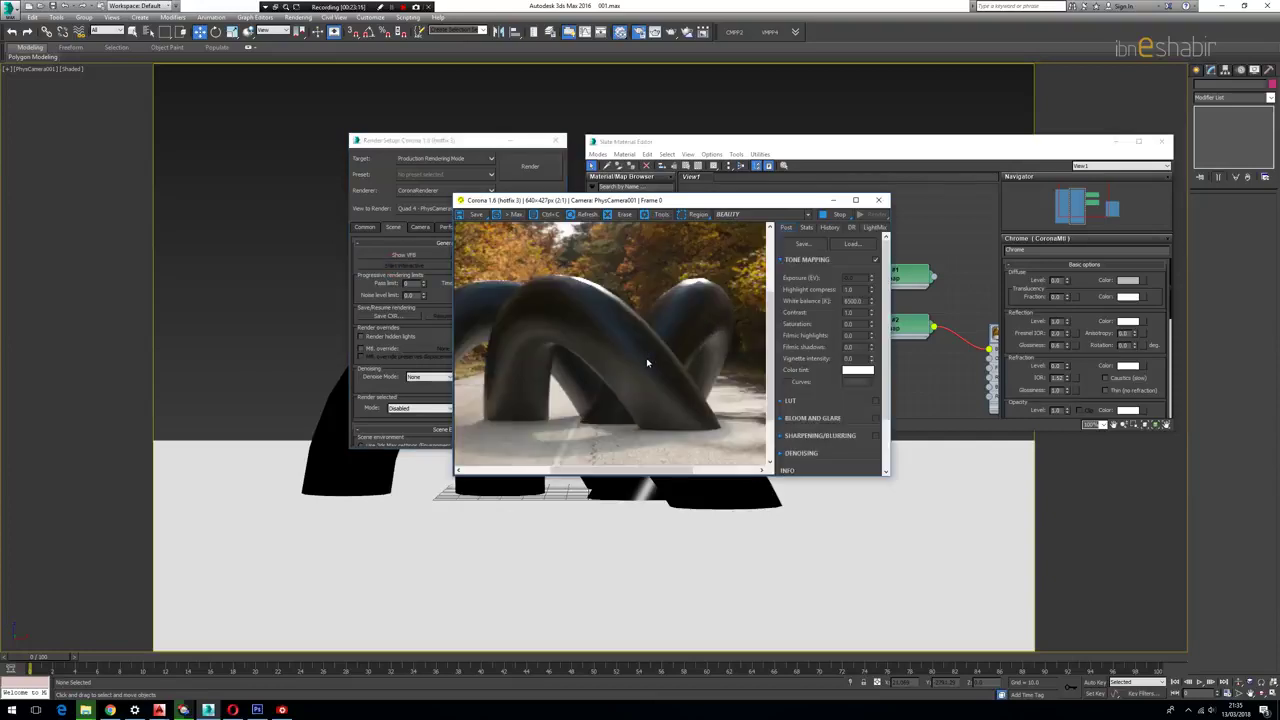
scroll(647, 363, down, 1)
Step: Move the frame buffer aside, close Render Setup, and raise the torus knot so most of it sits above the ground
click(700, 489)
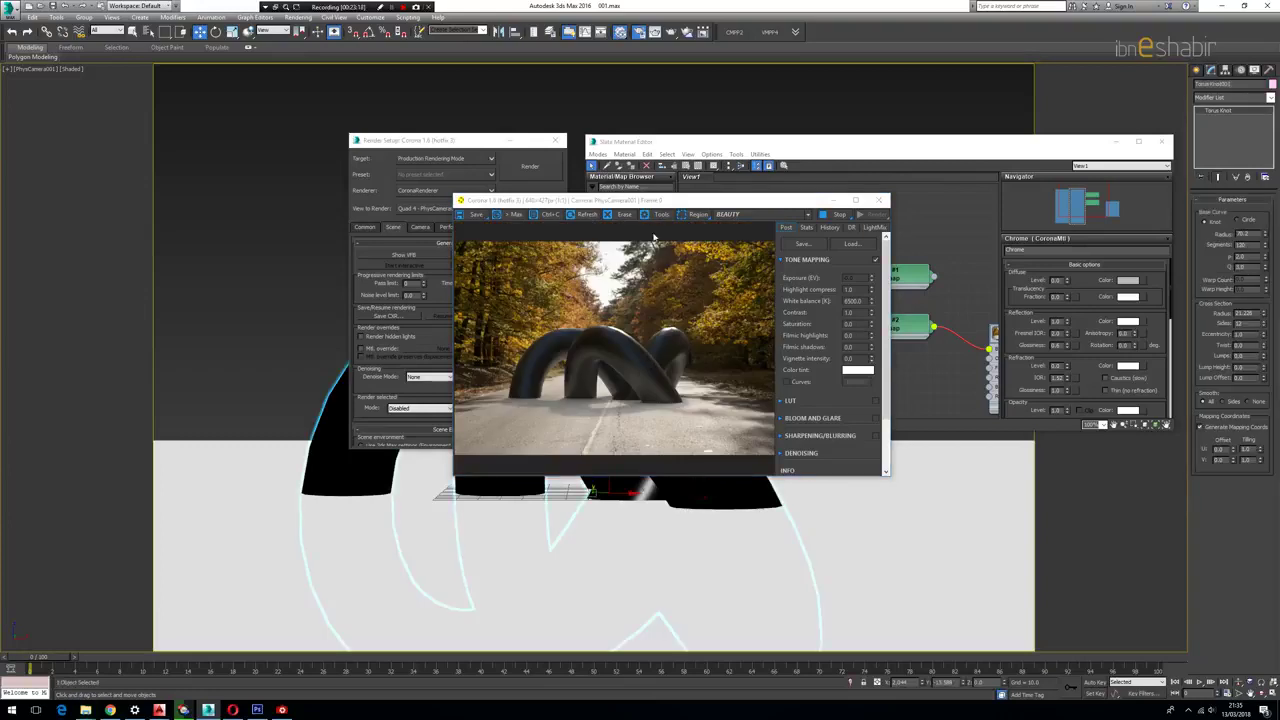
drag(707, 198, 896, 183)
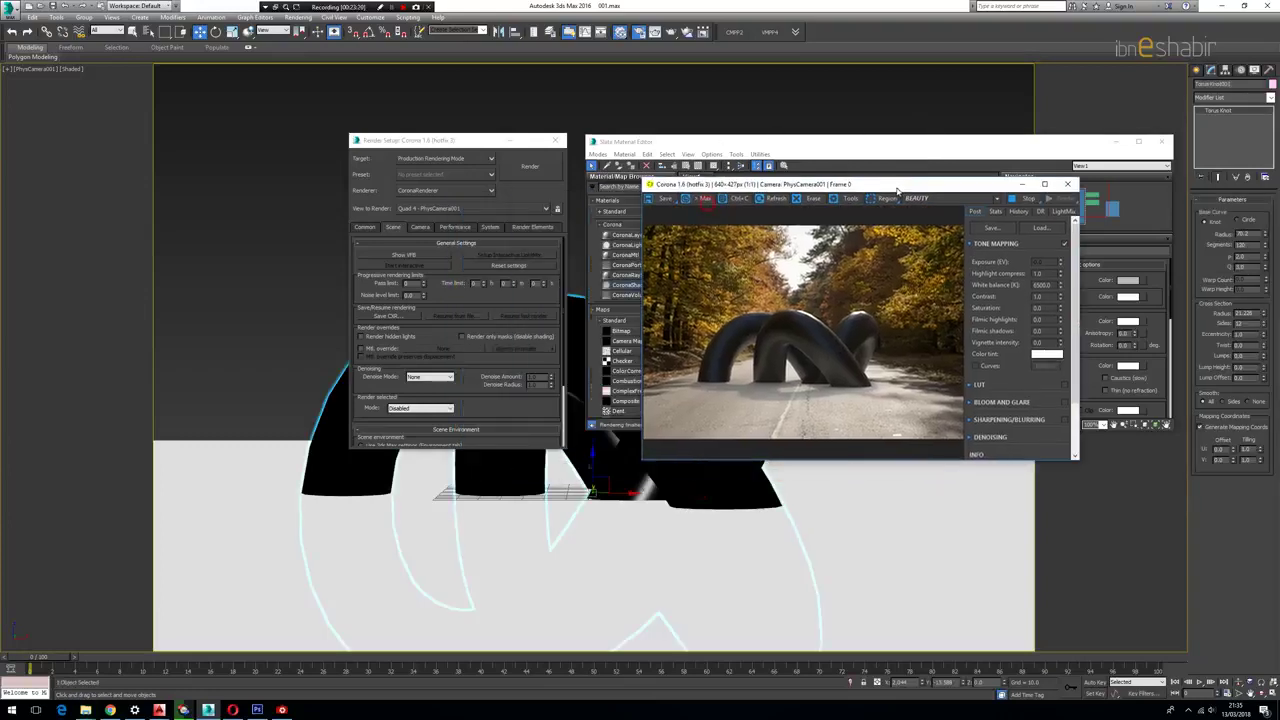
click(549, 139)
scroll(594, 360, up, 5)
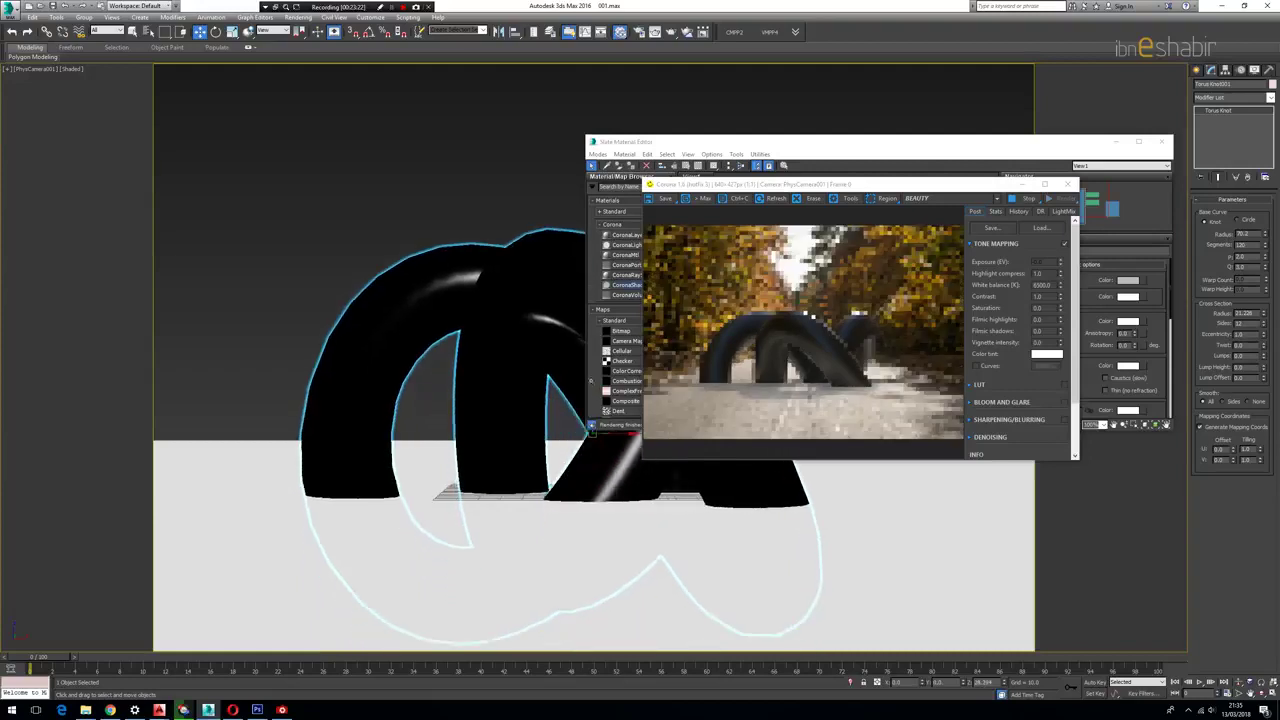
alt+middle_drag(590, 380, 588, 322)
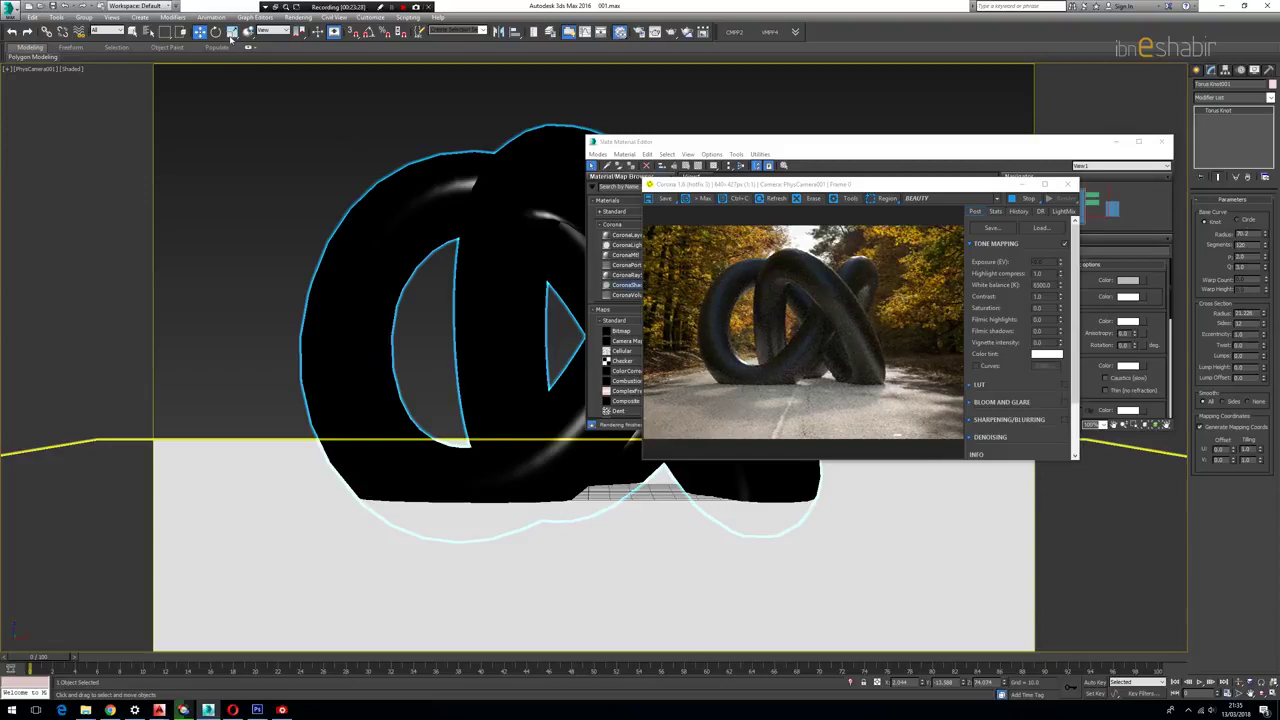
Step: Scale the torus knot down uniformly and lower it to rest on the ground plane, at about 55 in Z
right_click(232, 32)
drag(637, 311, 314, 449)
key(w)
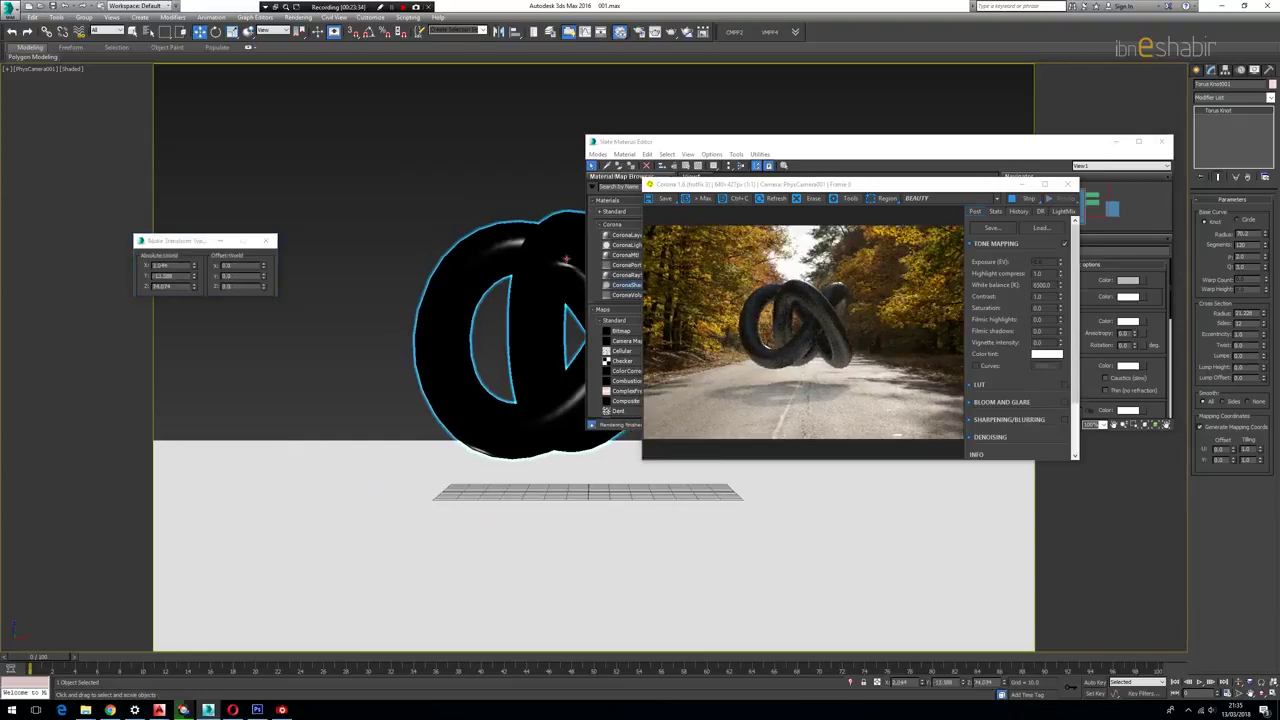
drag(566, 260, 550, 295)
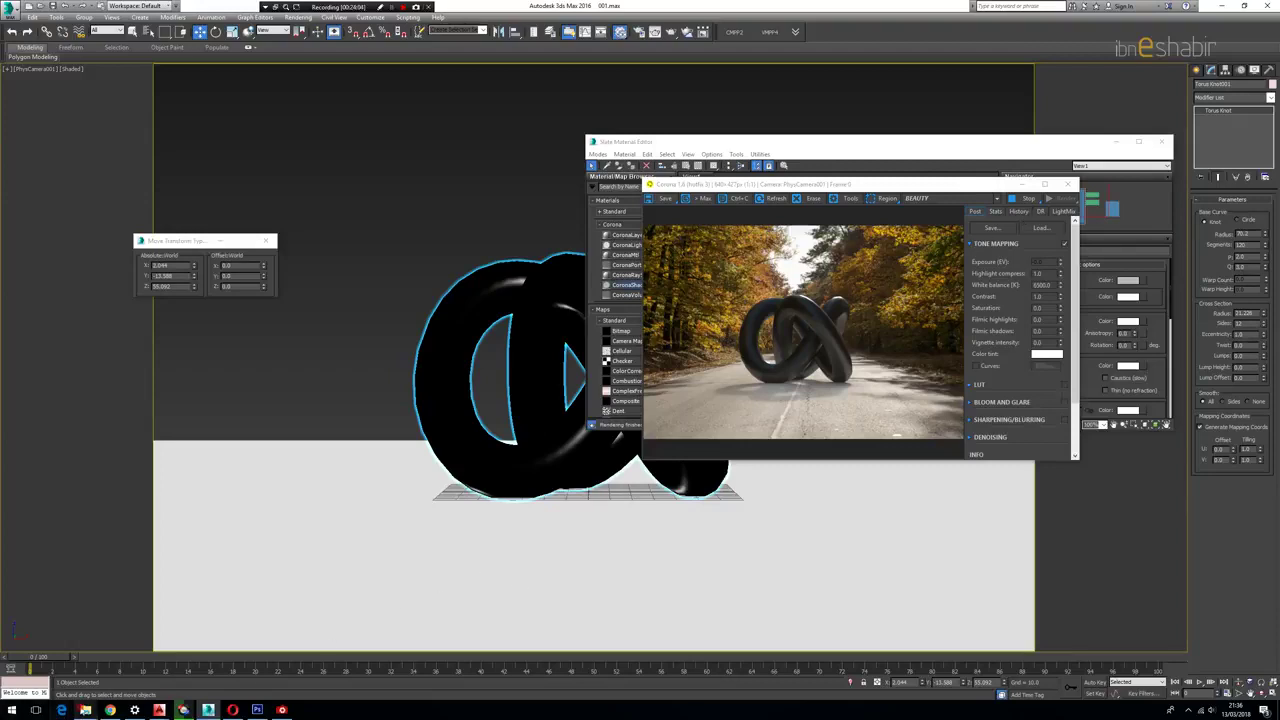
Step: Browse the Backplates folder in File Explorer, check the 15-18 mm photo's details, and minimize the folder windows
mouse_move(85, 710)
click(65, 670)
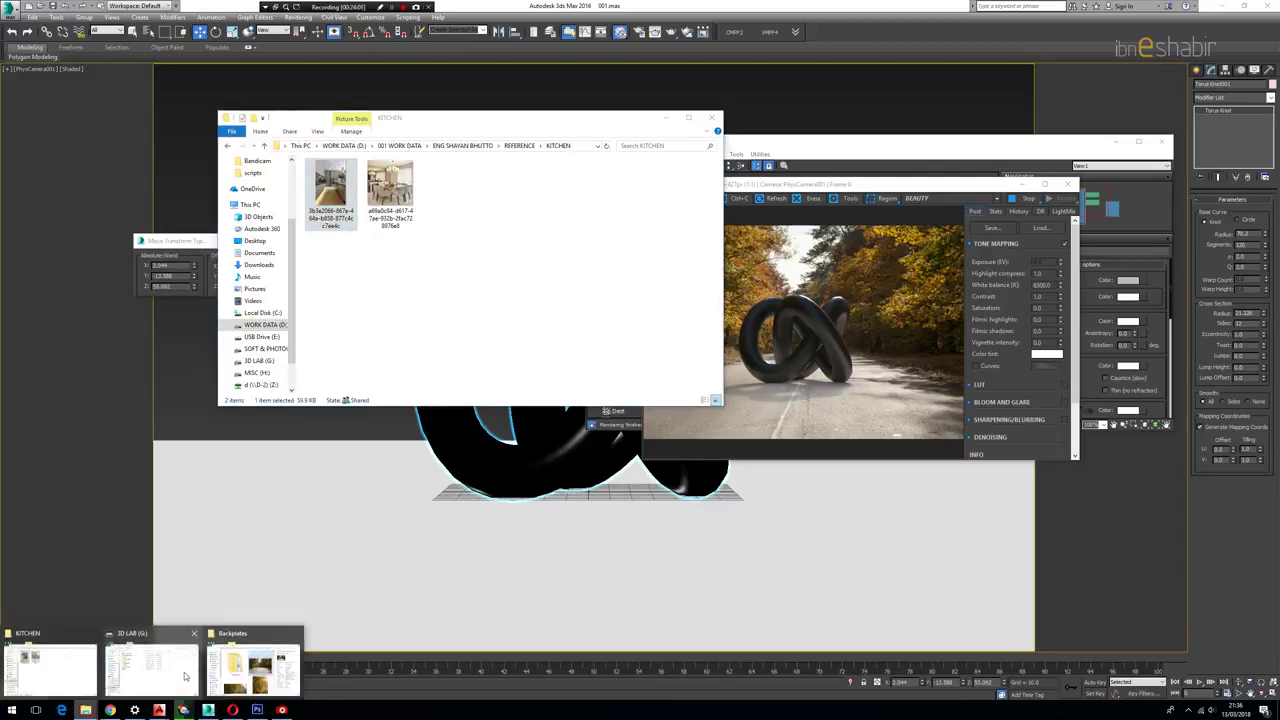
click(185, 675)
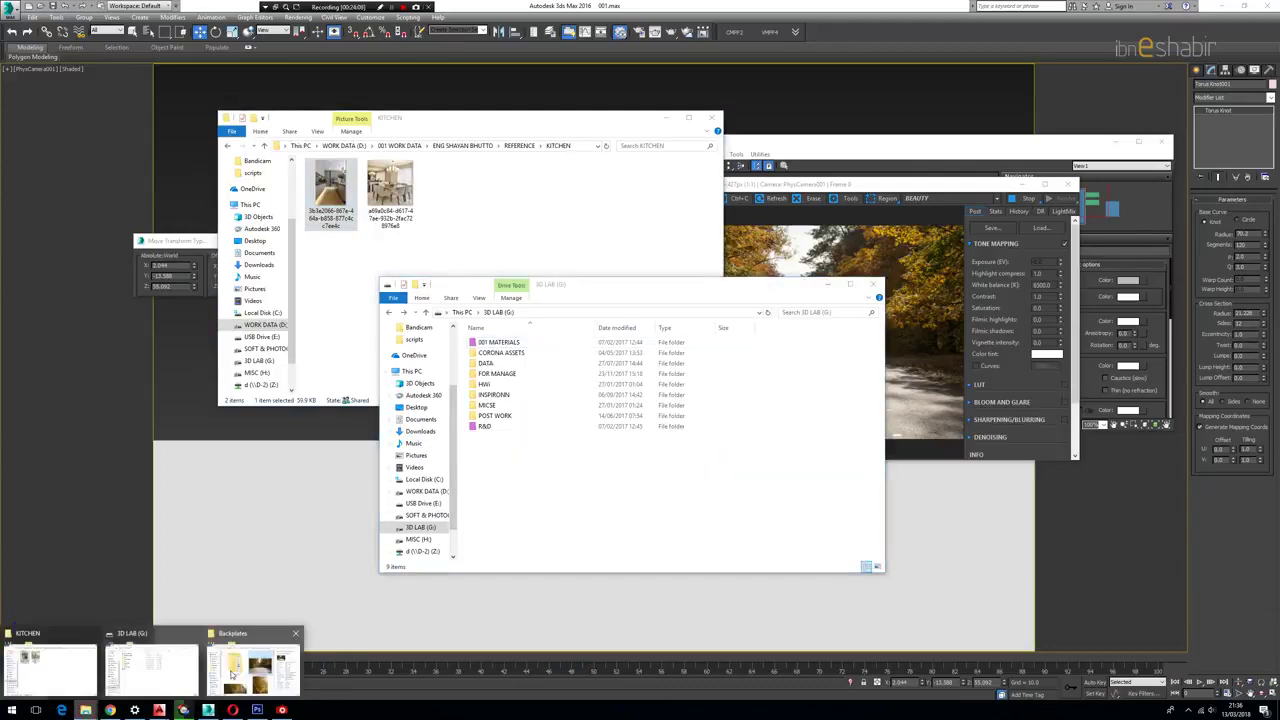
click(250, 665)
drag(815, 478, 592, 151)
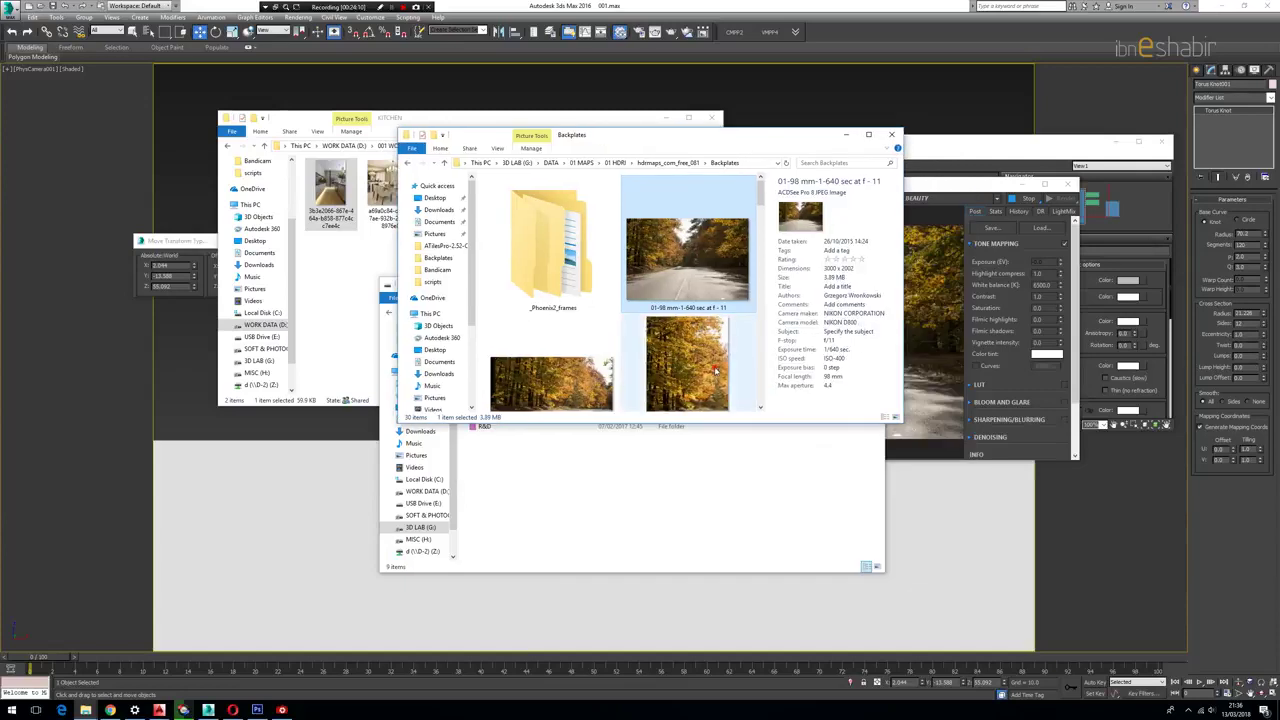
scroll(710, 362, down, 5)
scroll(710, 362, down, 5)
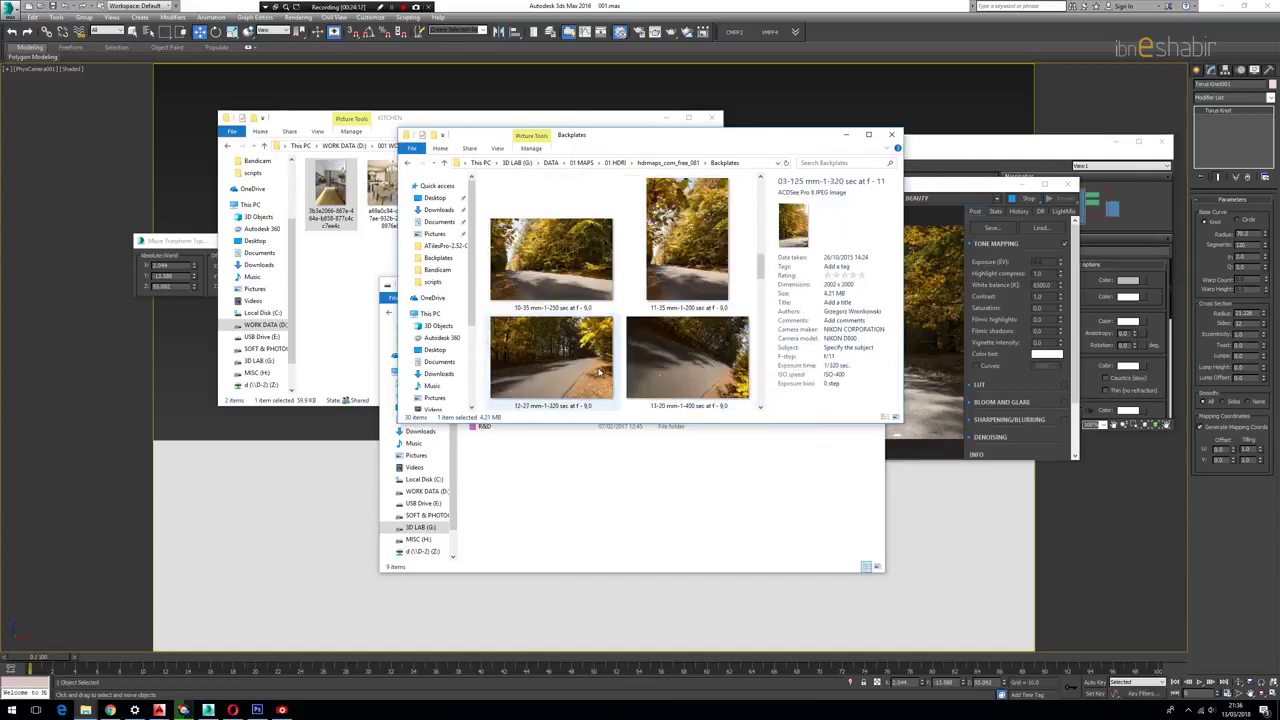
scroll(655, 360, up, 1)
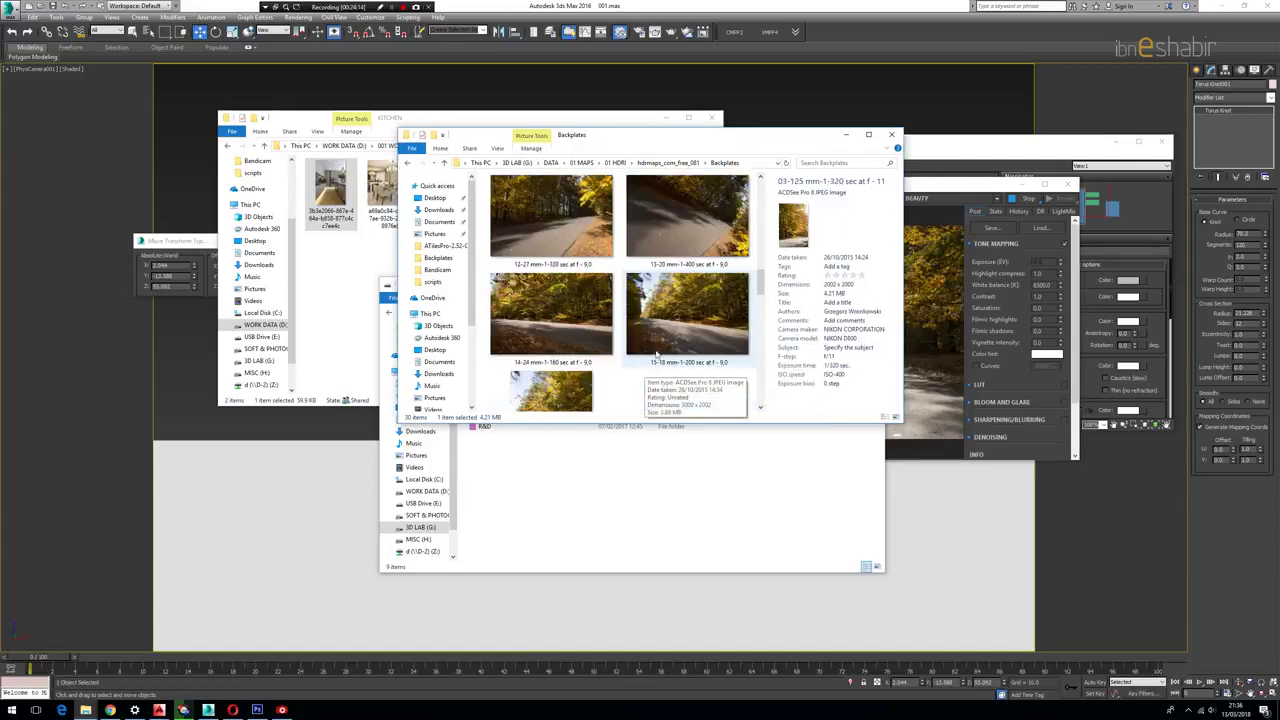
click(688, 323)
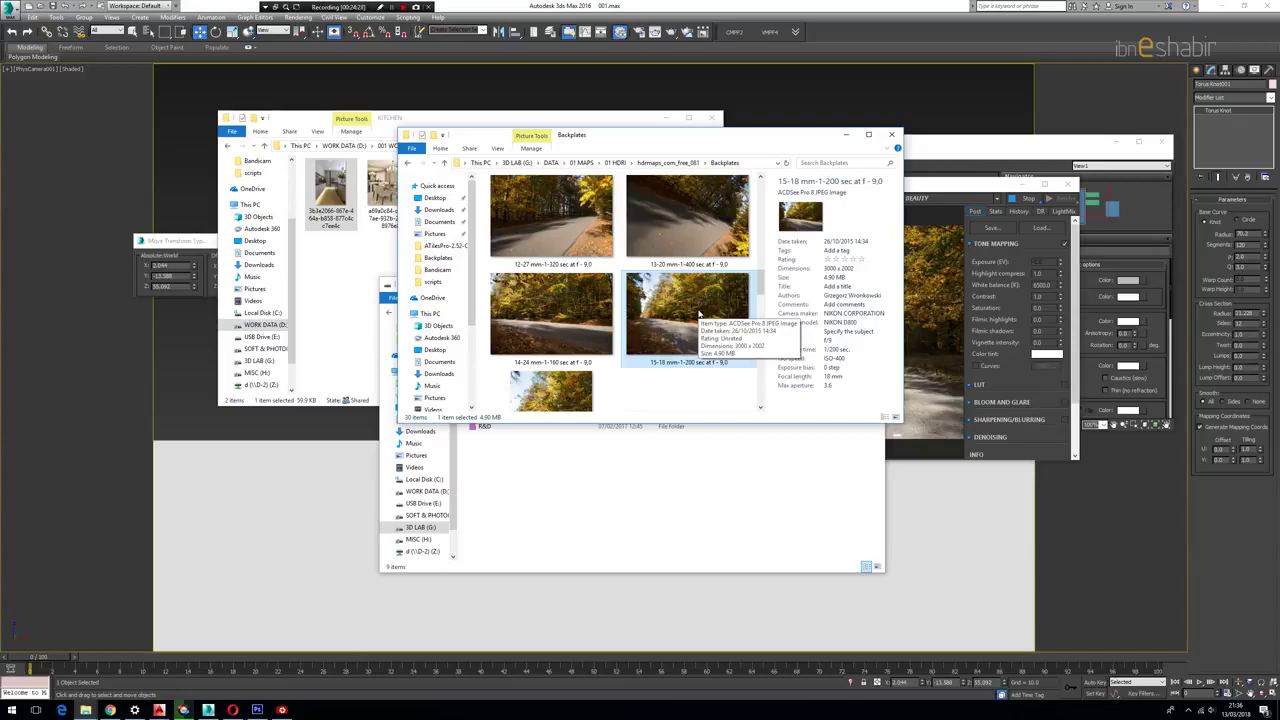
click(846, 135)
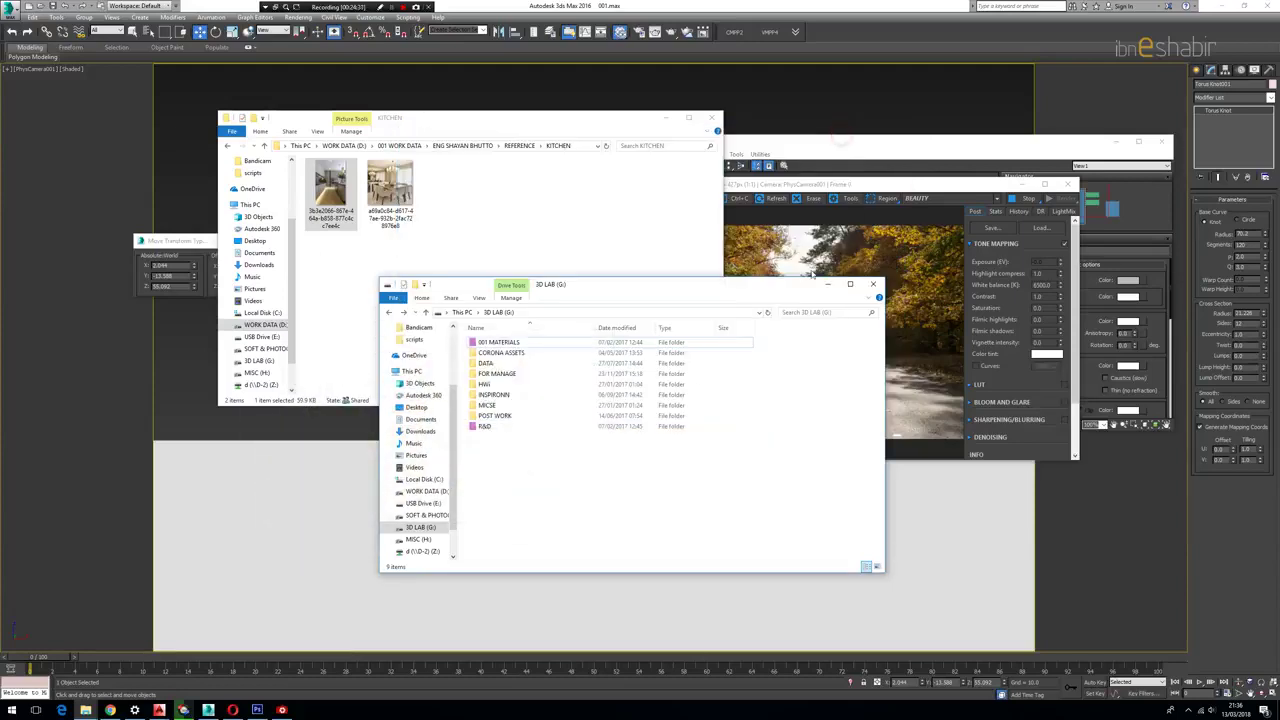
click(824, 286)
click(666, 118)
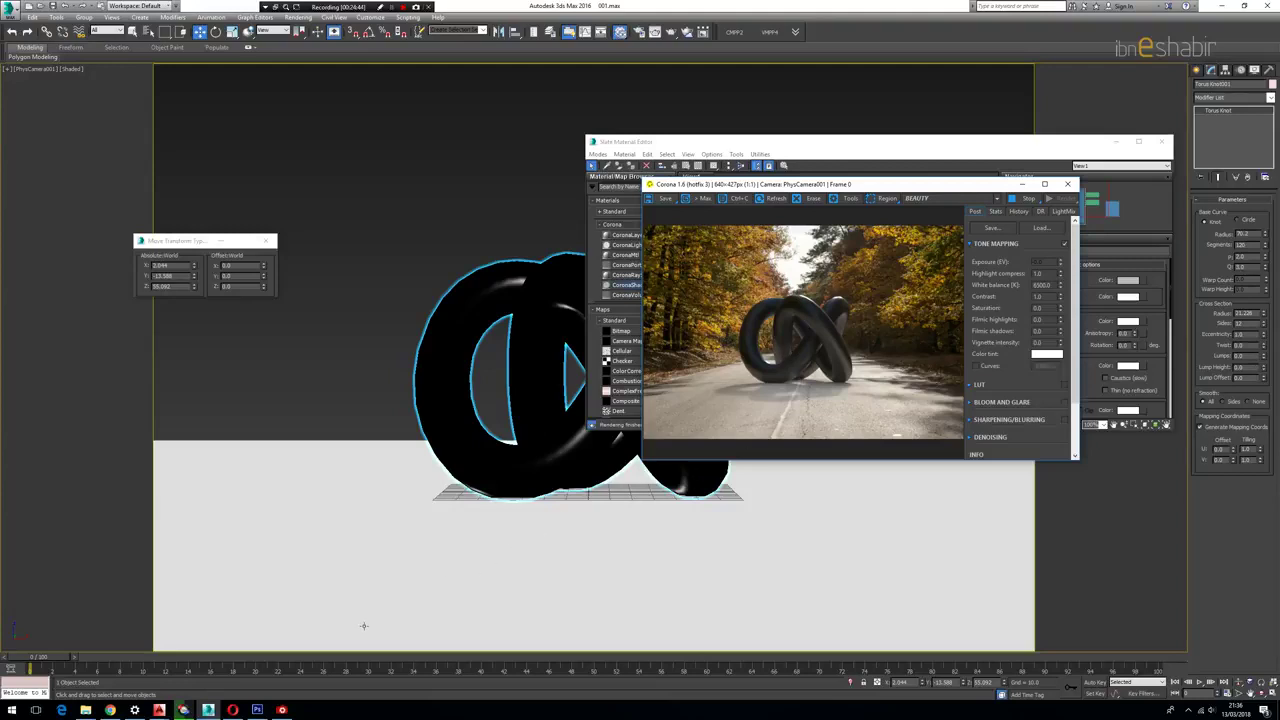
Step: Copy the hdrmaps_com_free_081 folder from 01 HDRI to USB Drive (E:), and minimize the File Explorer window
click(85, 710)
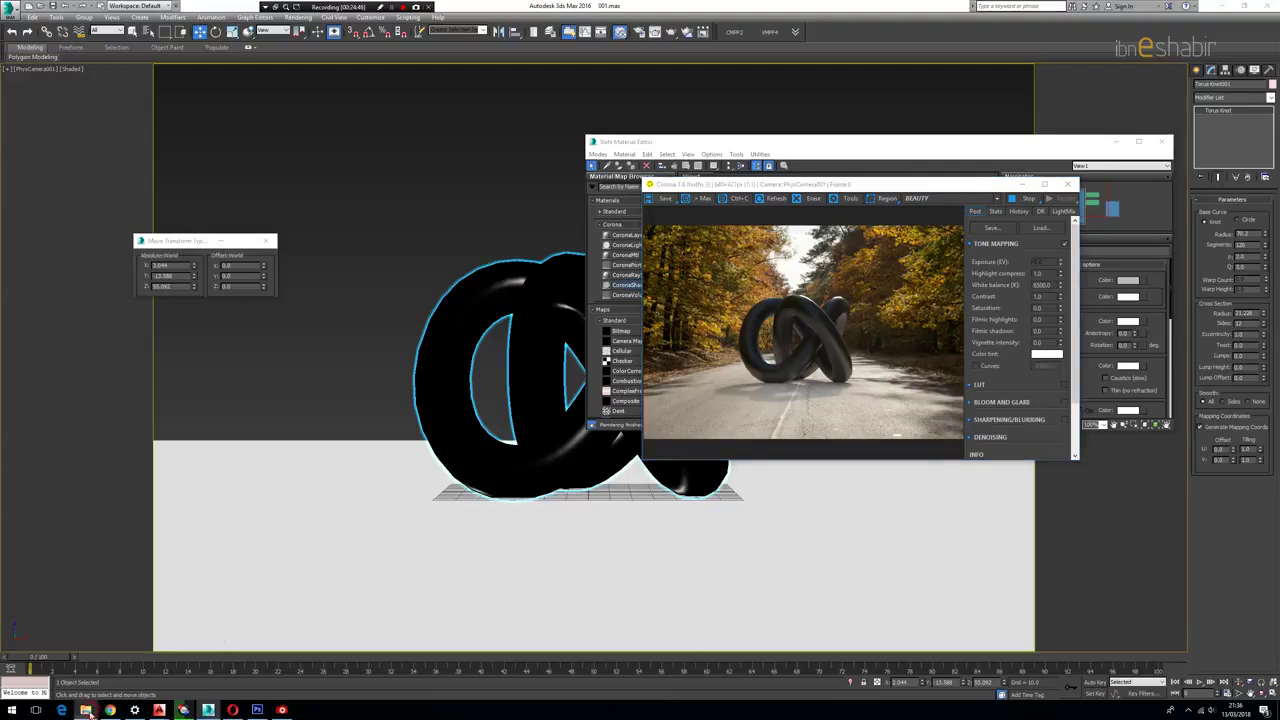
click(241, 663)
key(alt+Up)
key(alt+Up)
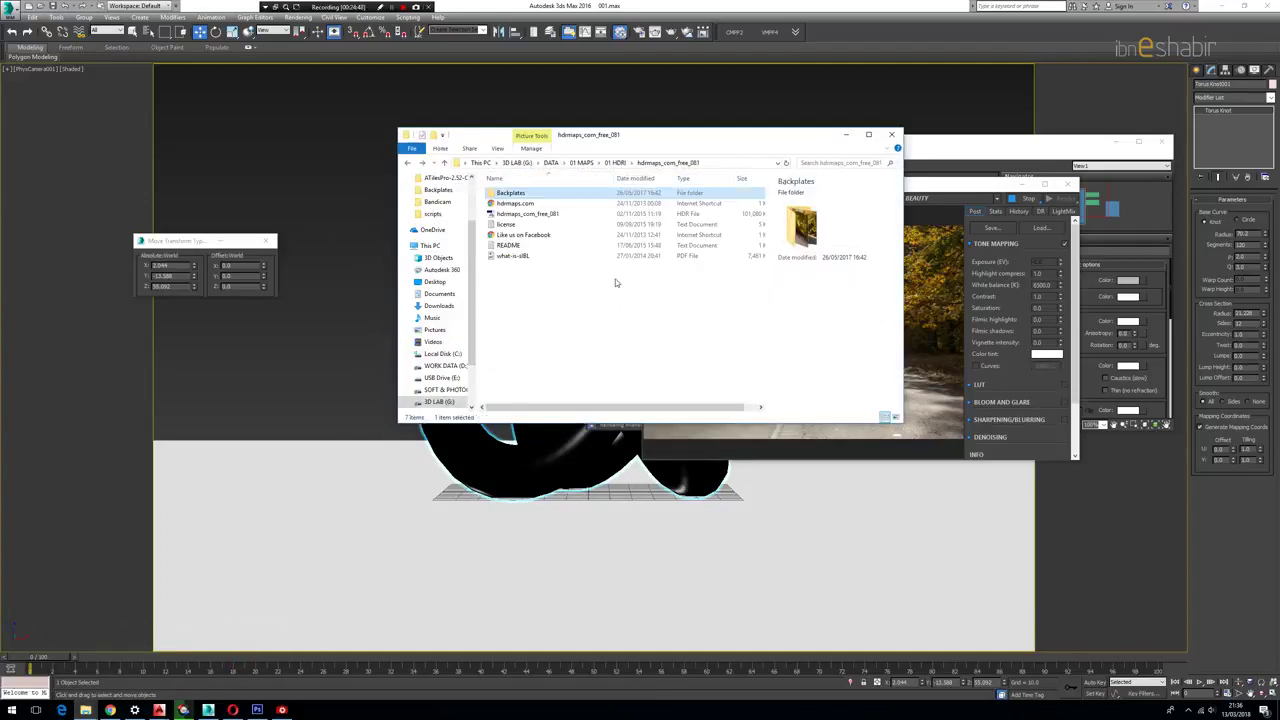
right_click(530, 340)
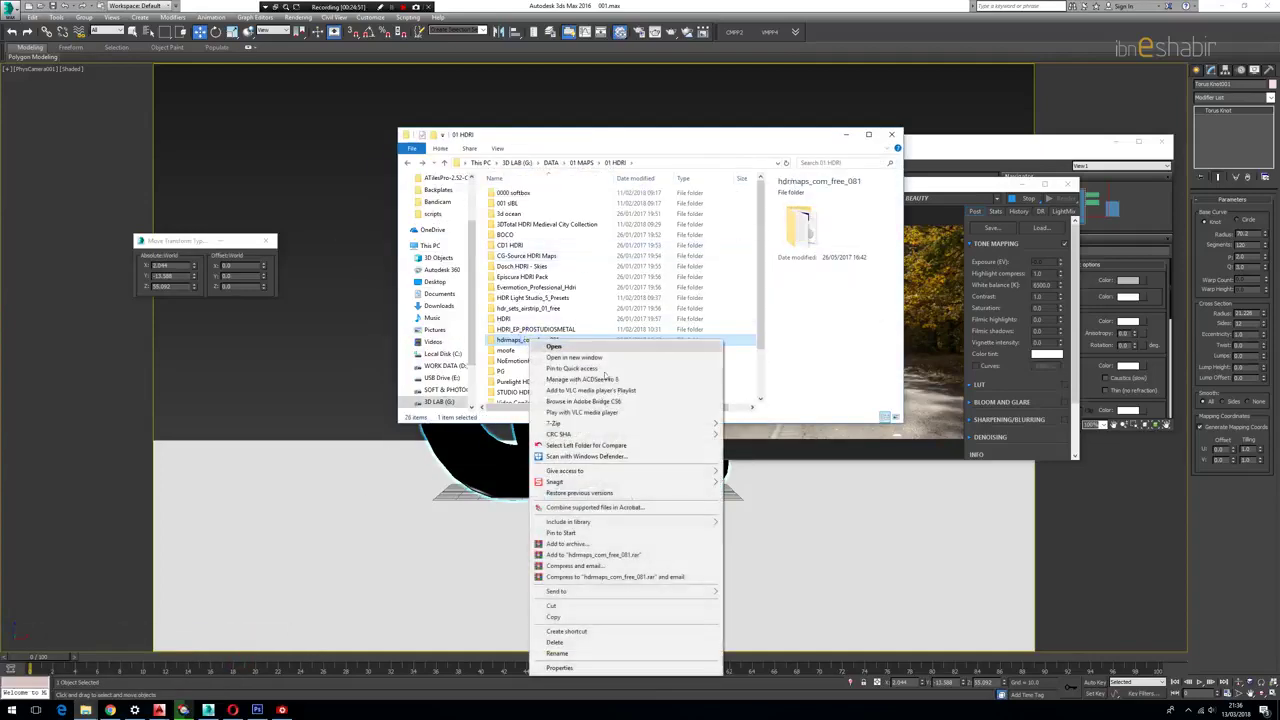
mouse_move(630, 594)
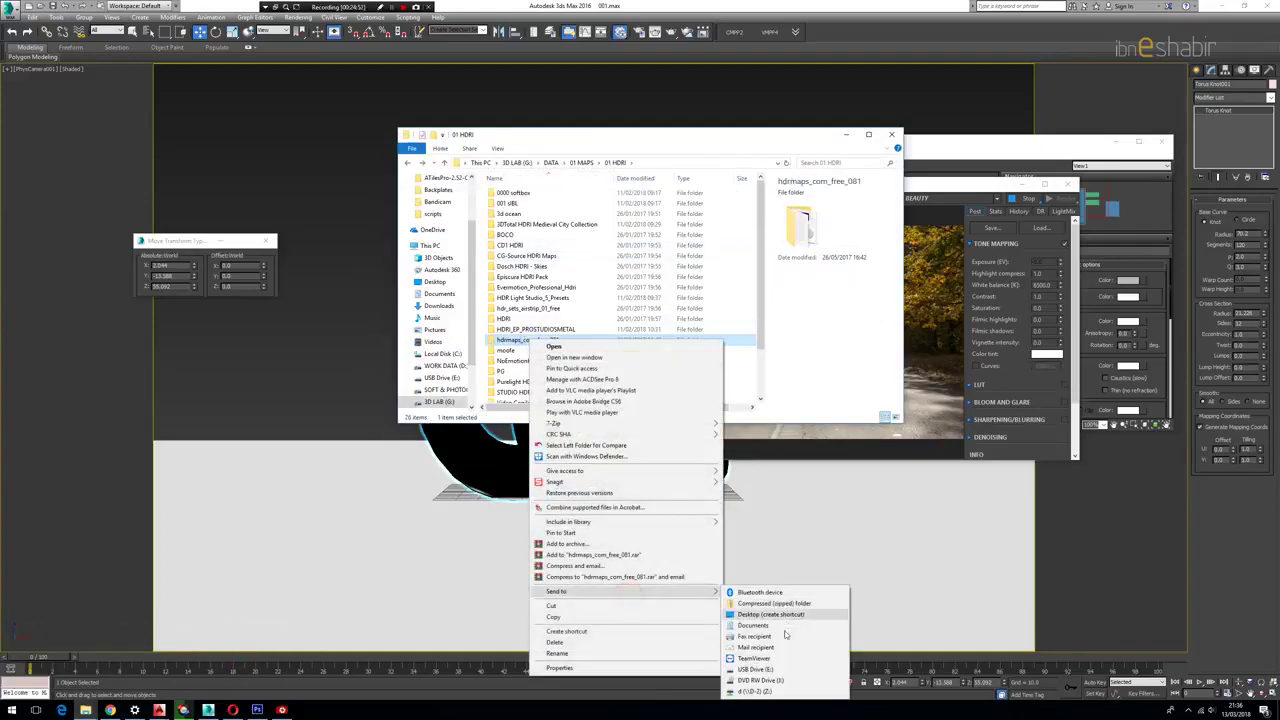
click(780, 669)
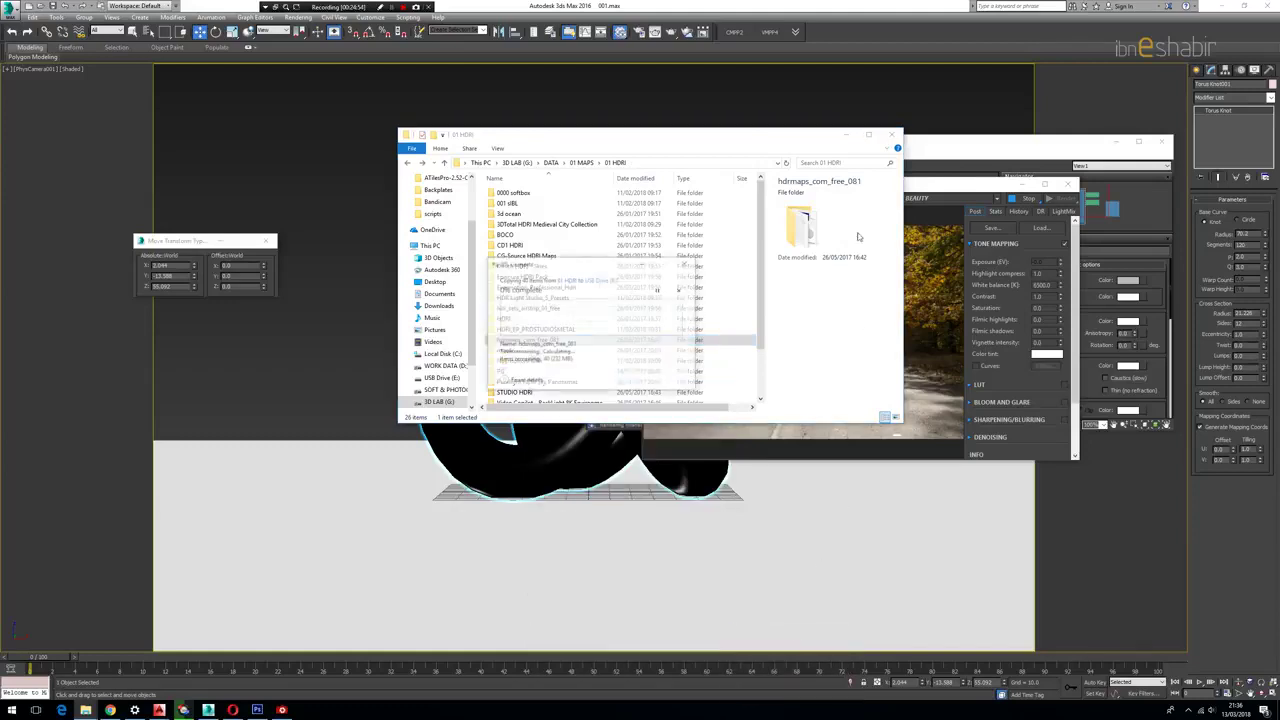
click(696, 220)
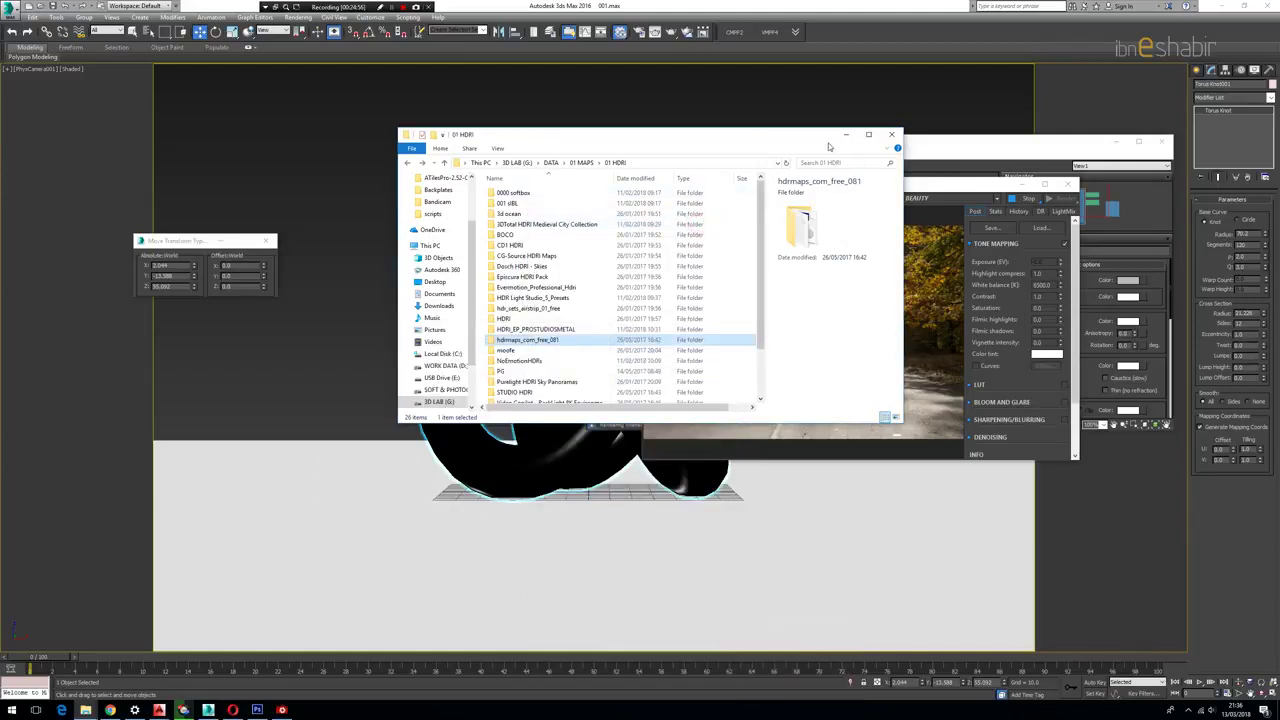
click(845, 134)
Step: Inspect the torus knot's ground contact, shadow and surface reflections up close in the Corona interactive render
scroll(834, 367, up, 1)
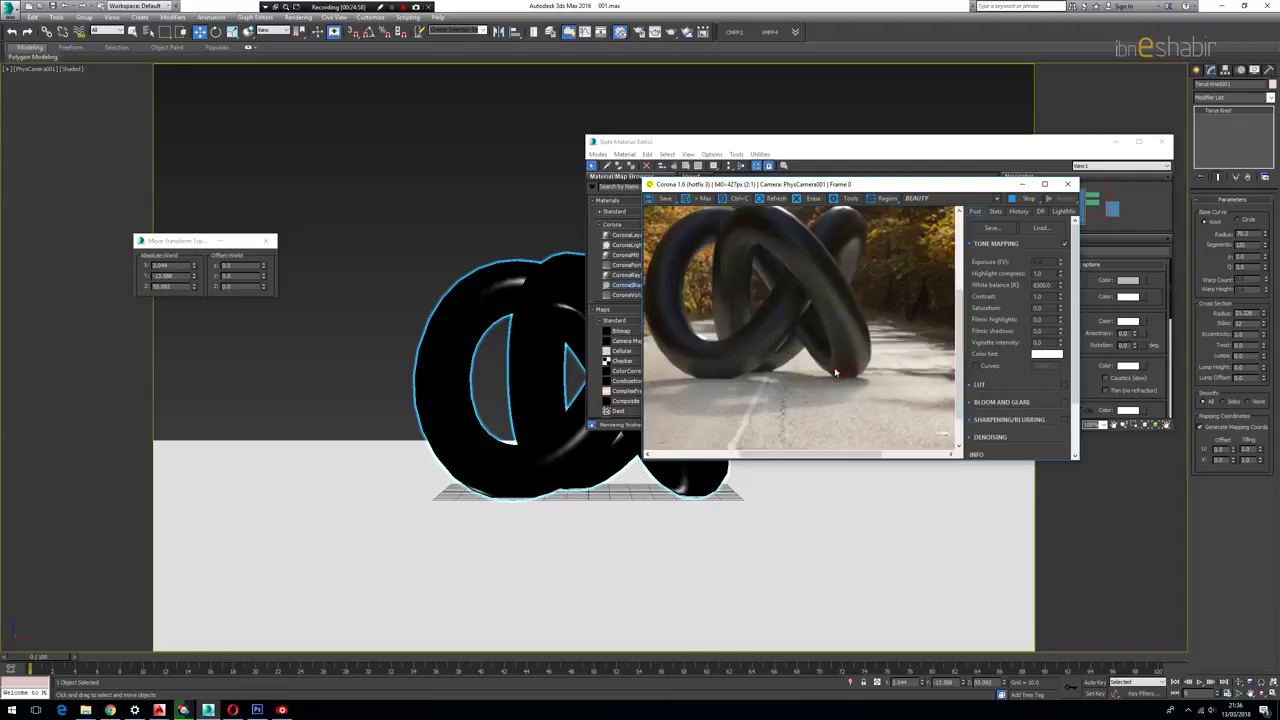
scroll(834, 367, up, 1)
scroll(834, 367, down, 2)
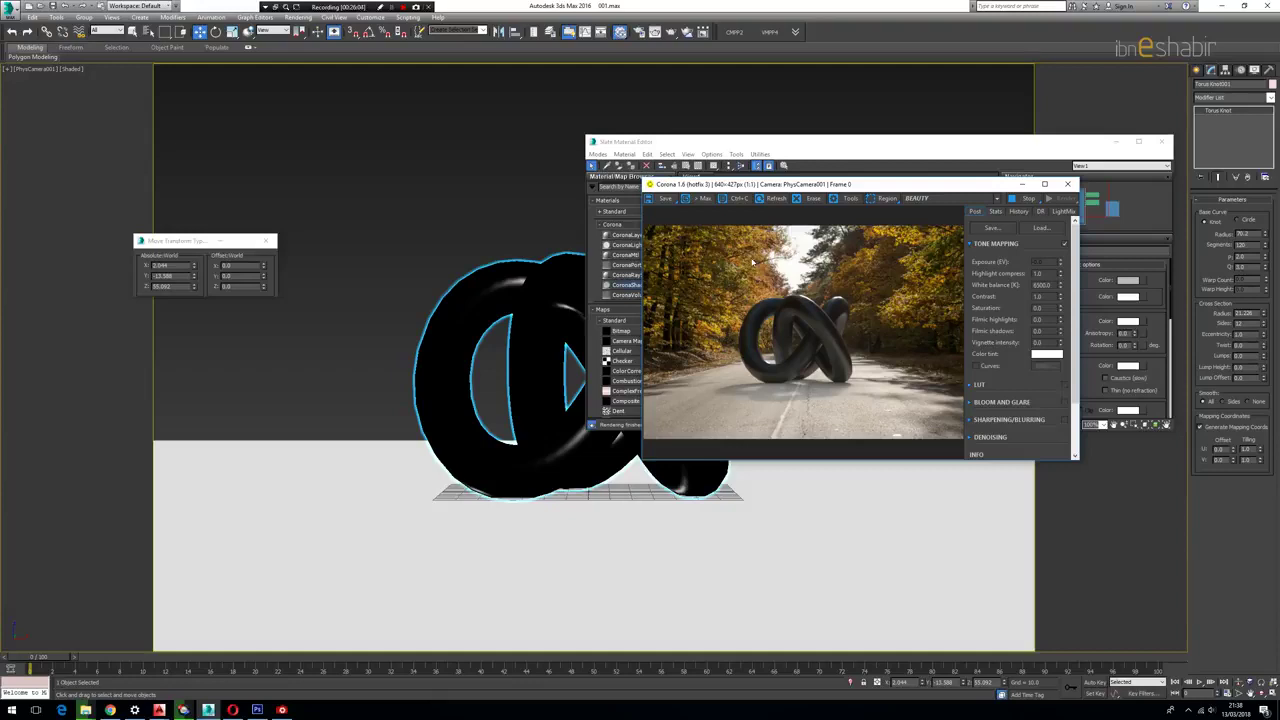
scroll(800, 322, up, 2)
scroll(800, 322, down, 1)
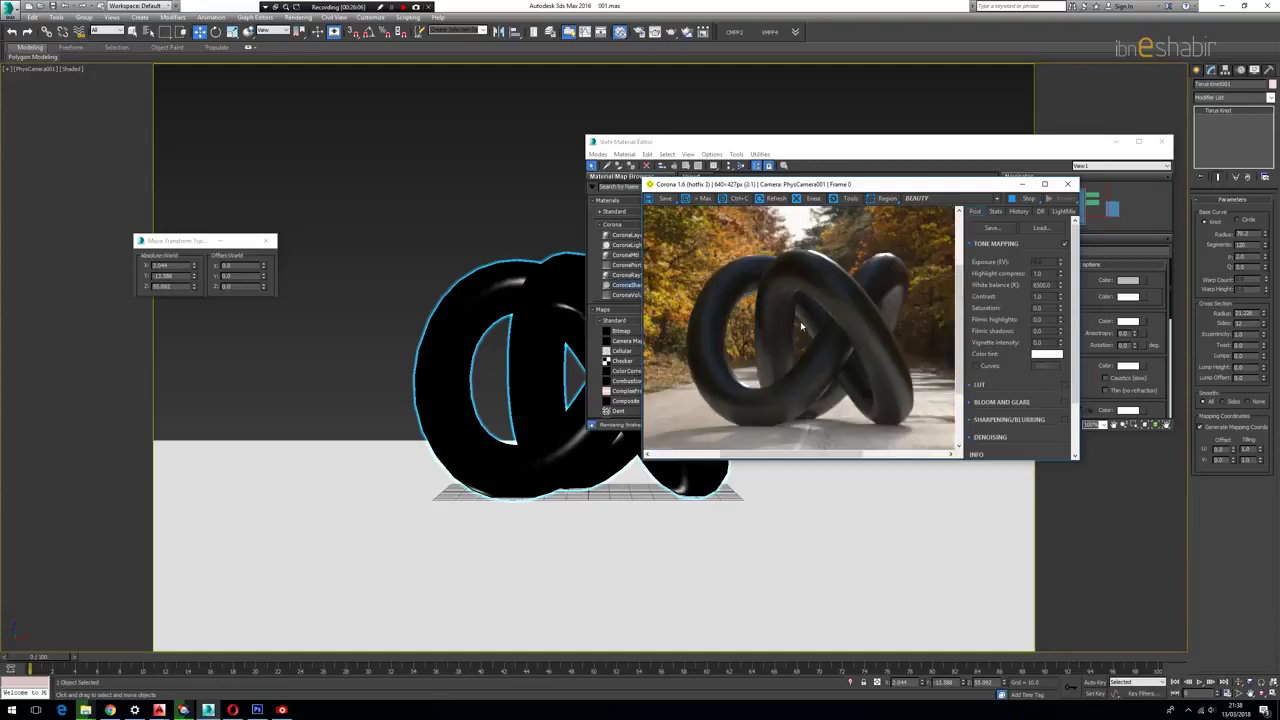
scroll(800, 321, down, 1)
scroll(808, 336, up, 3)
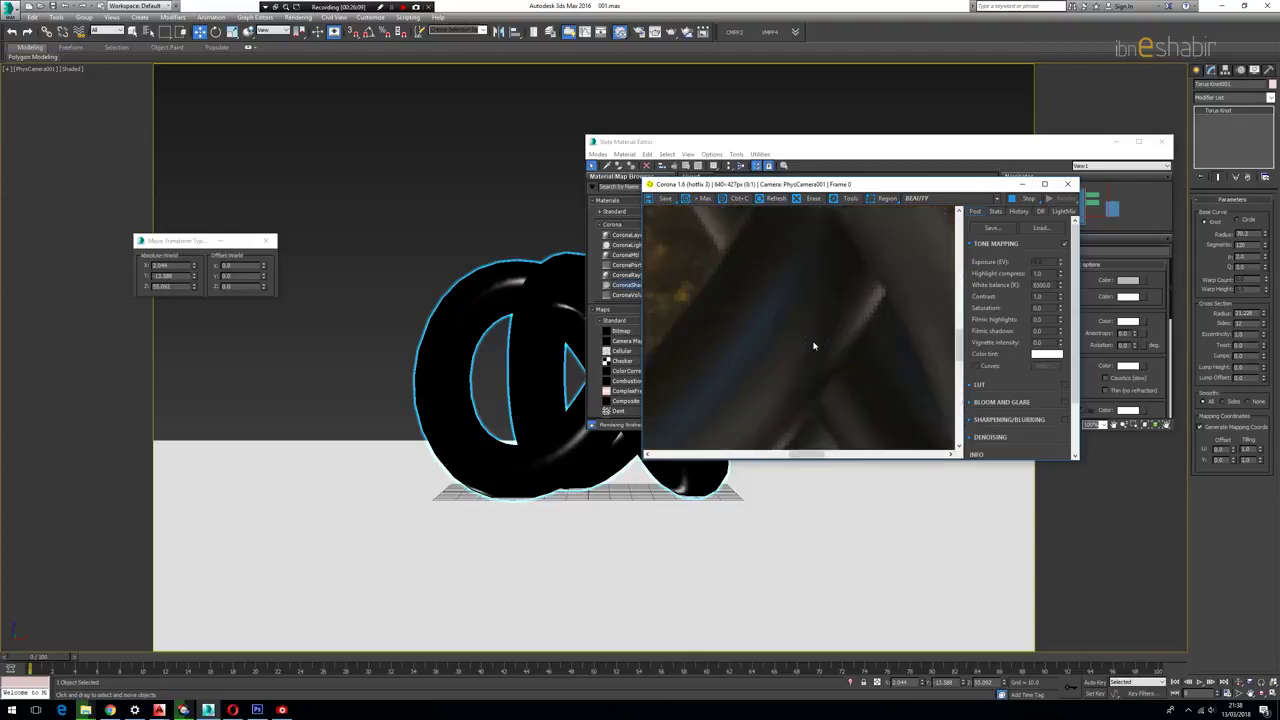